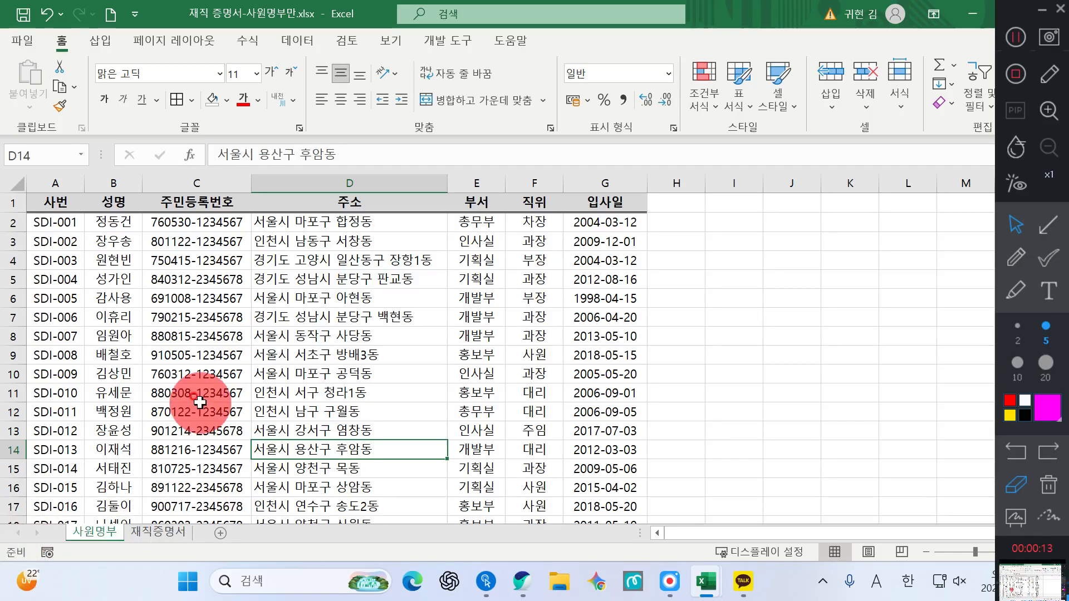
click(1033, 15)
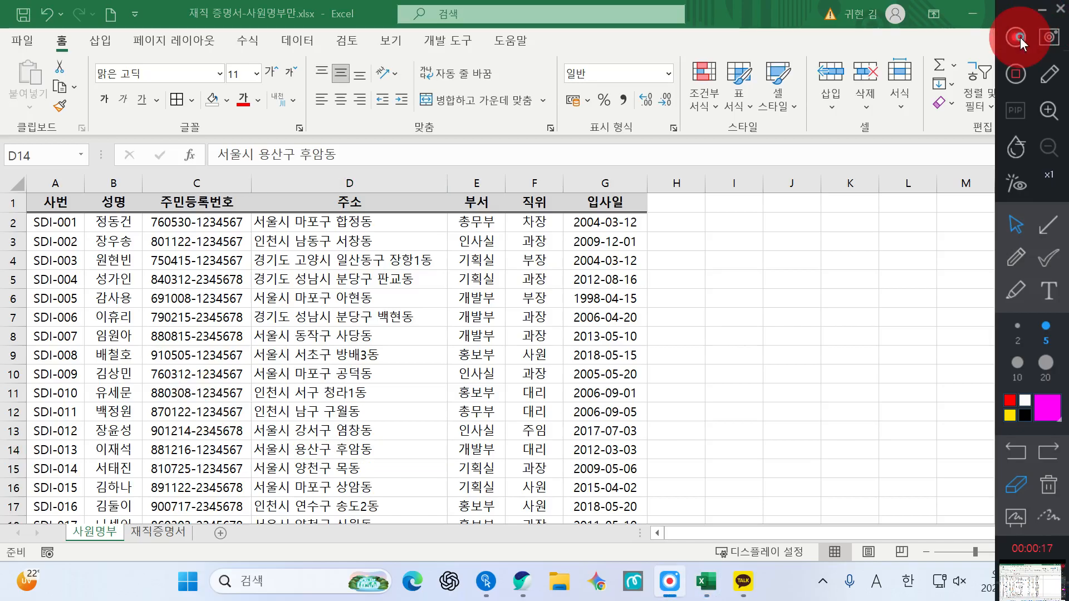
key(alt+Tab)
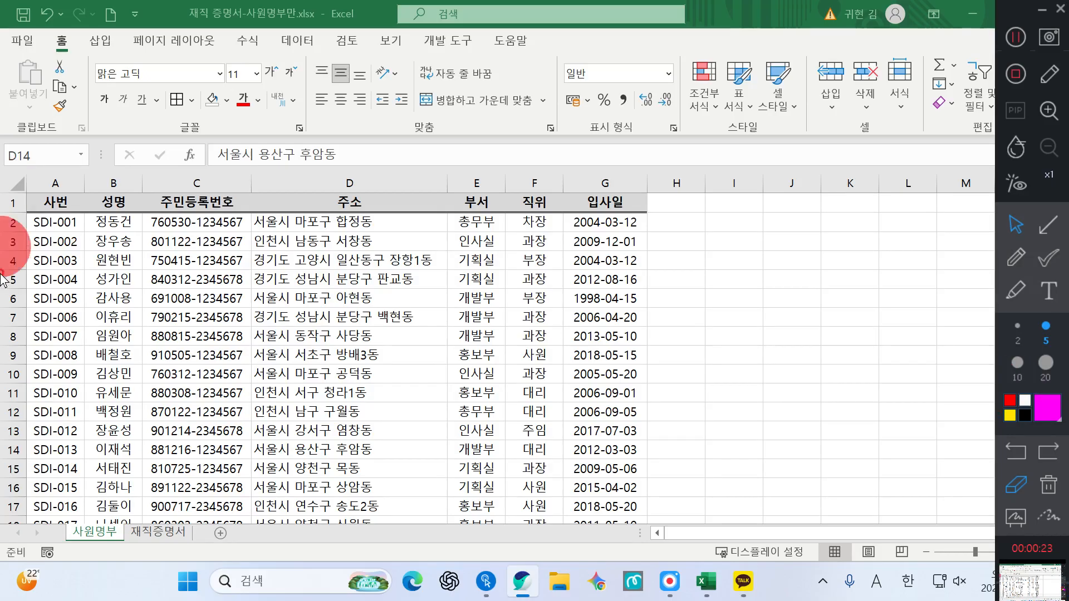
key(alt+Tab)
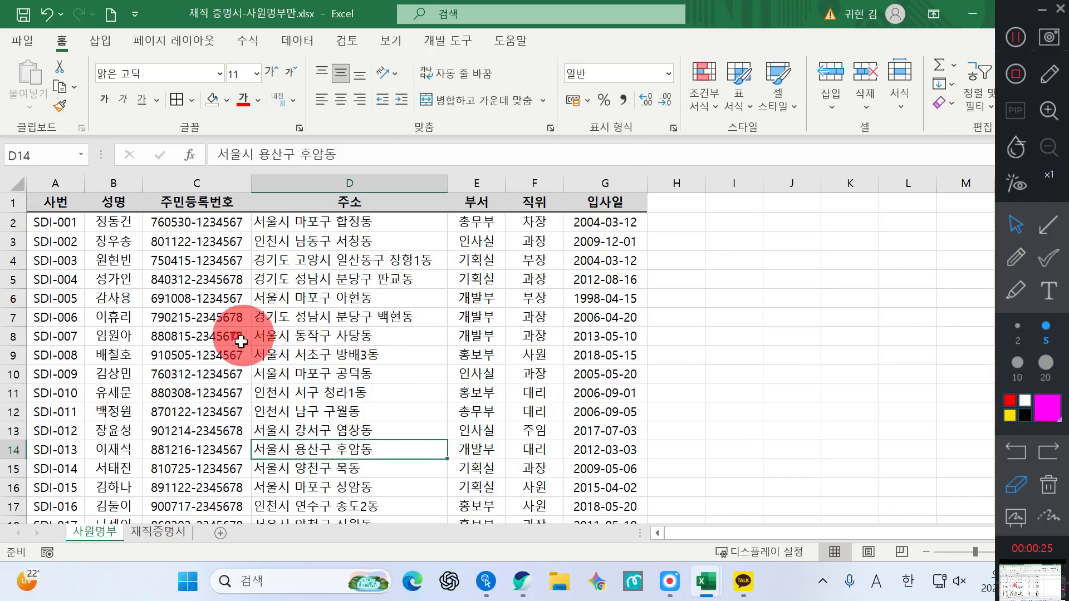
click(178, 336)
click(198, 279)
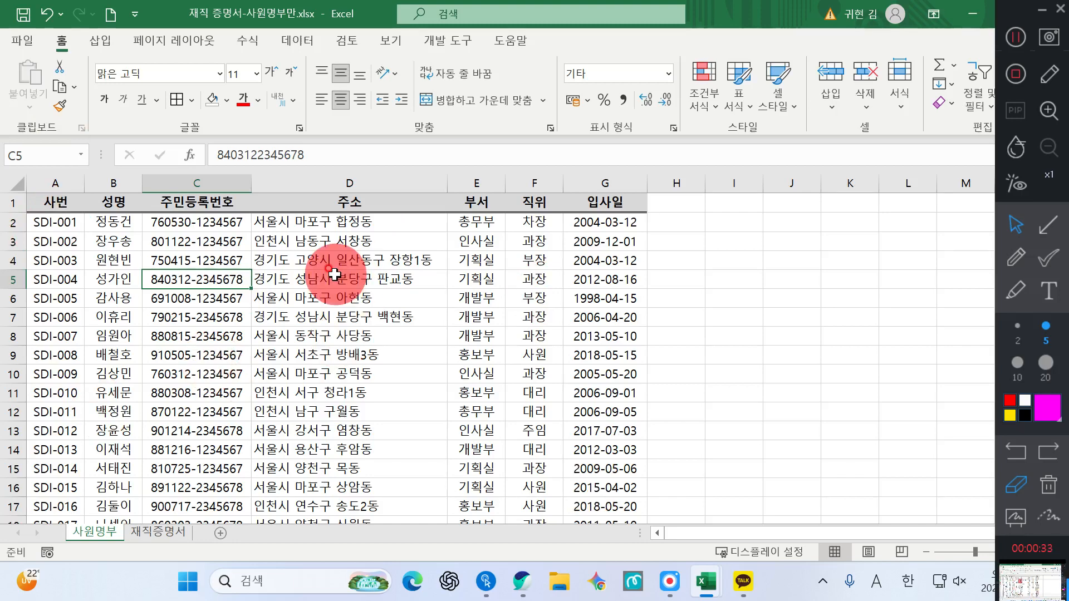
Select the employee records in A2:G26, leaving out the header row.
click(44, 224)
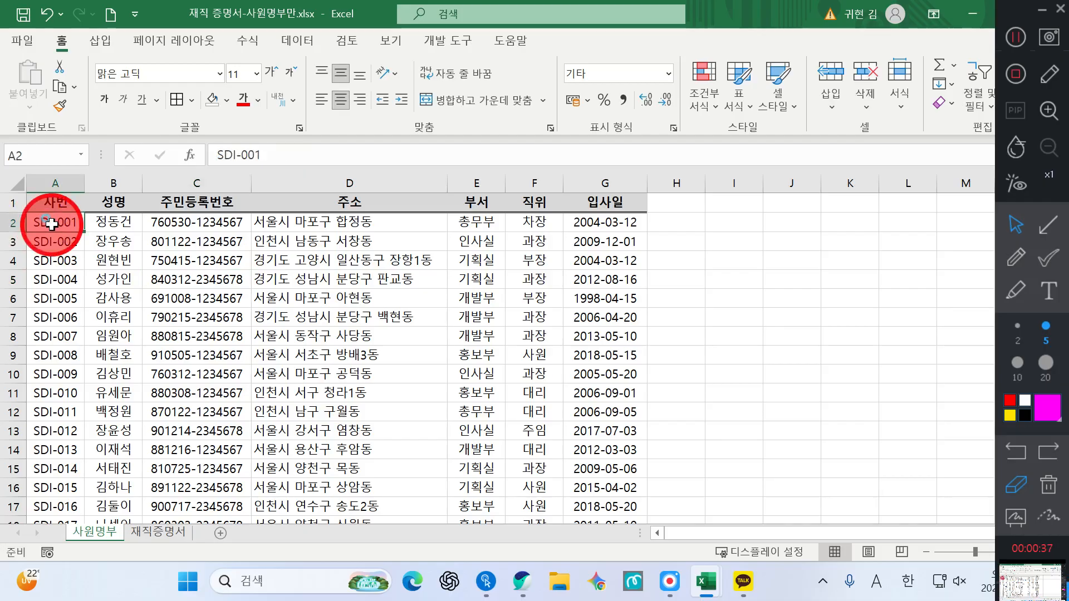
drag(51, 224, 610, 504)
scroll(531, 338, up, 3)
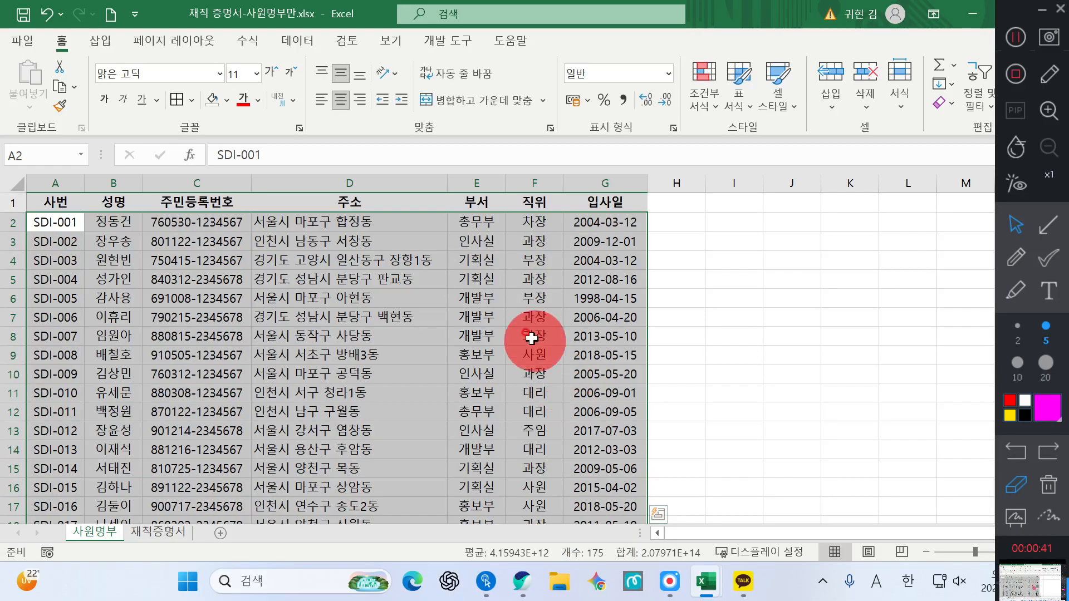
ctrl+scroll(354, 248, down, 2)
ctrl+scroll(355, 250, up, 1)
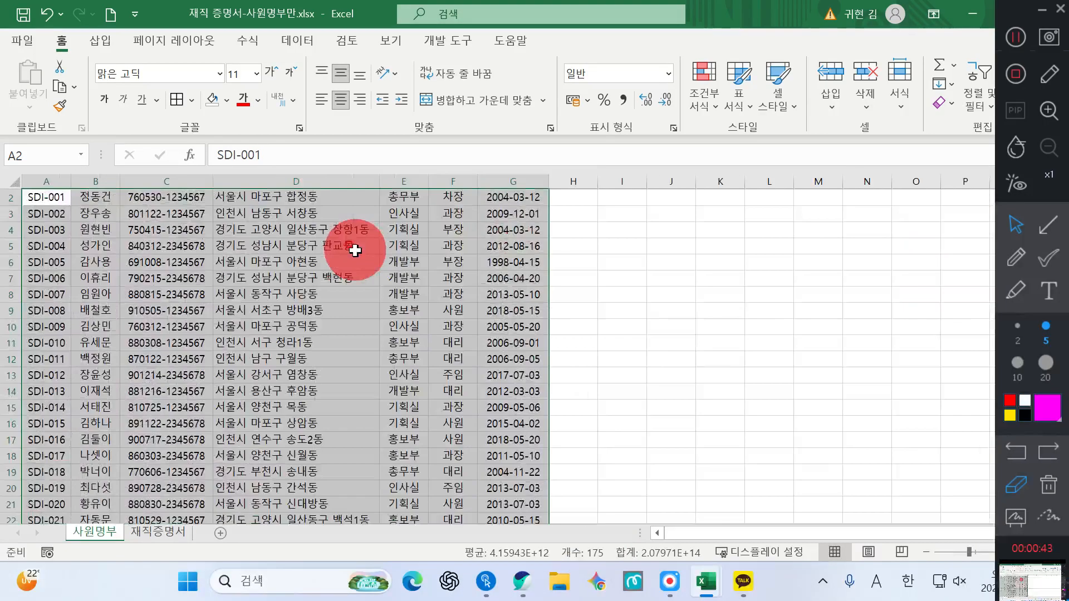
ctrl+scroll(347, 239, up, 1)
click(28, 222)
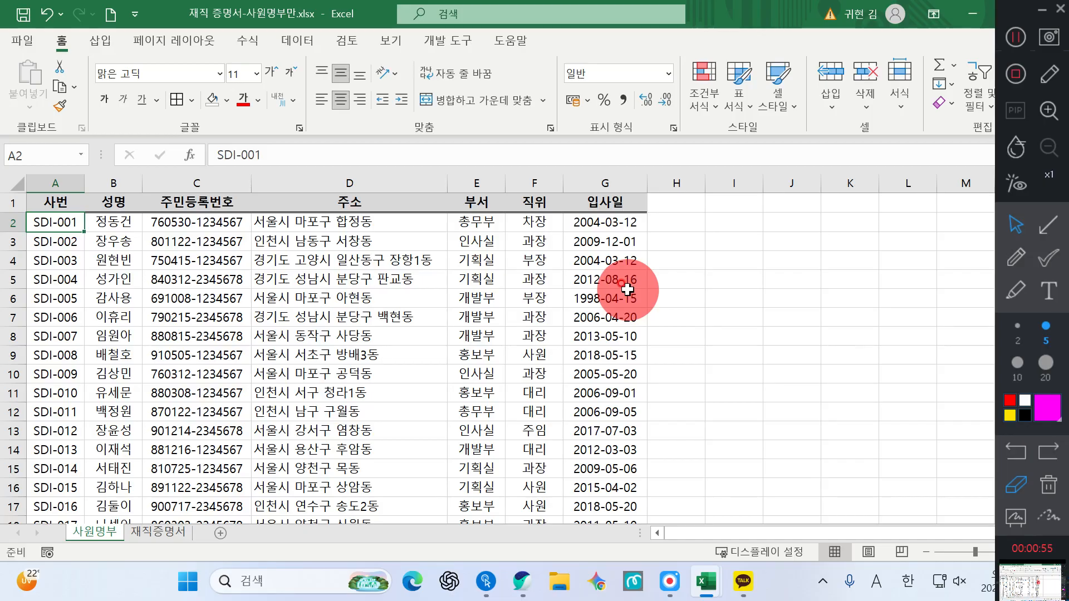
key(ctrl+shift+Right)
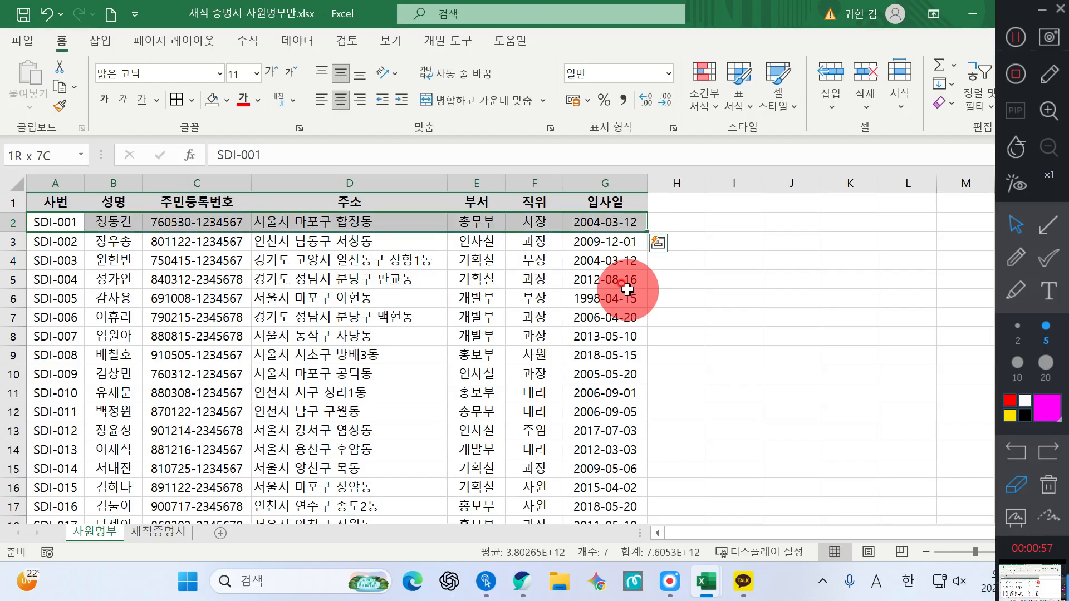
key(ctrl+shift+Down)
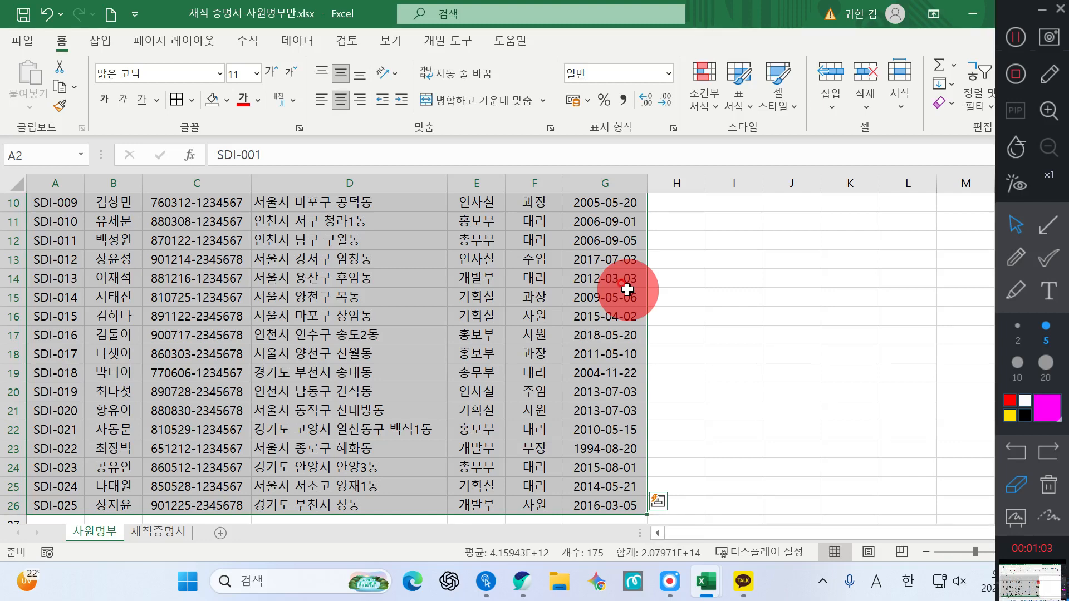
scroll(446, 272, up, 3)
Select the employee records in A2:G26 without the header row and define the range name 사원명부 for them.
click(42, 225)
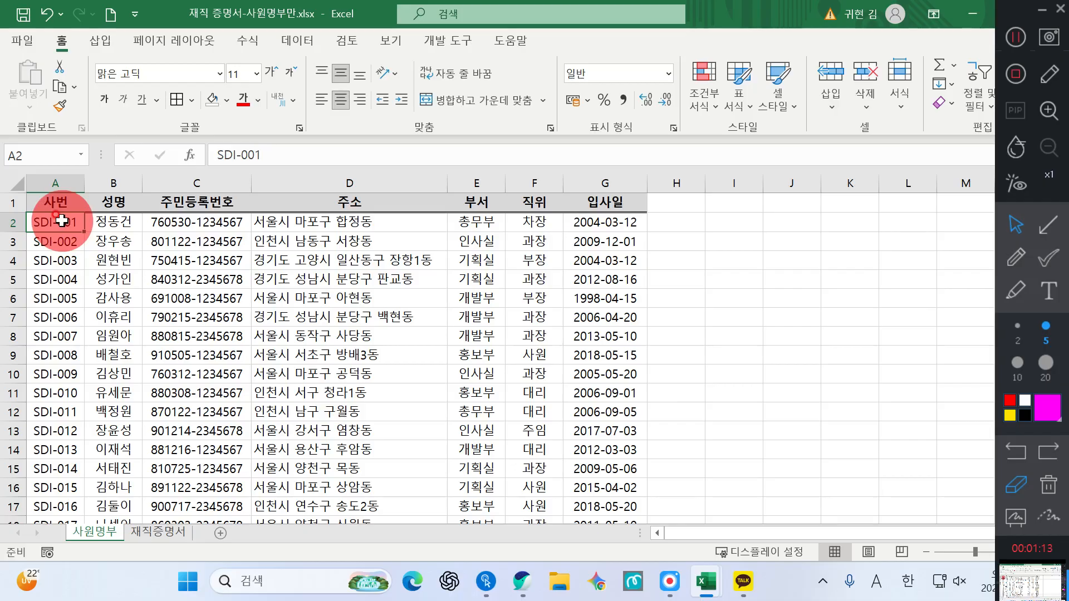
key(ctrl+shift+Right)
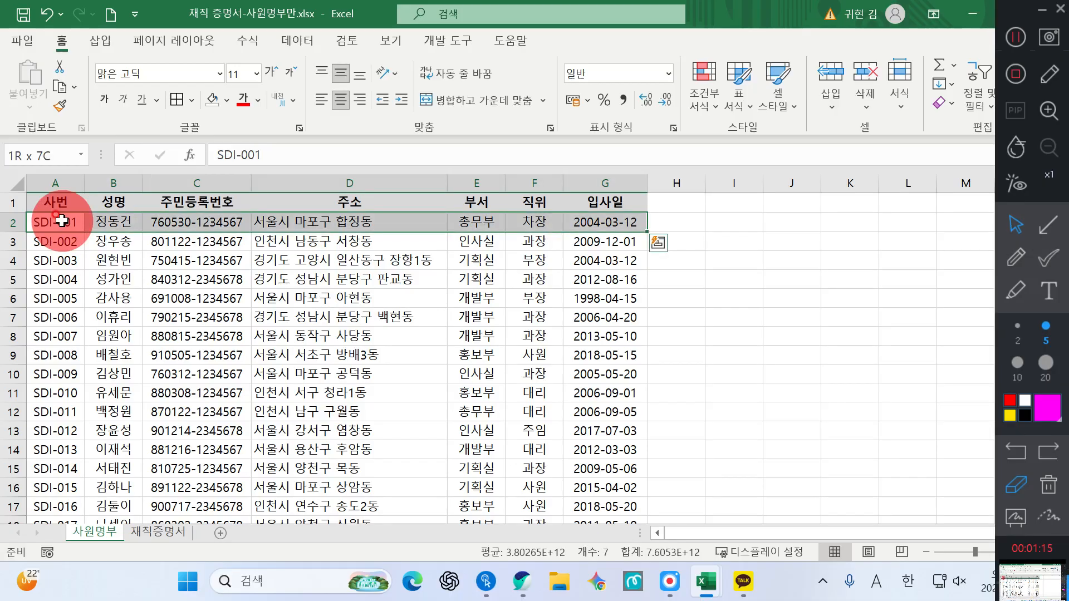
key(ctrl+shift+Down)
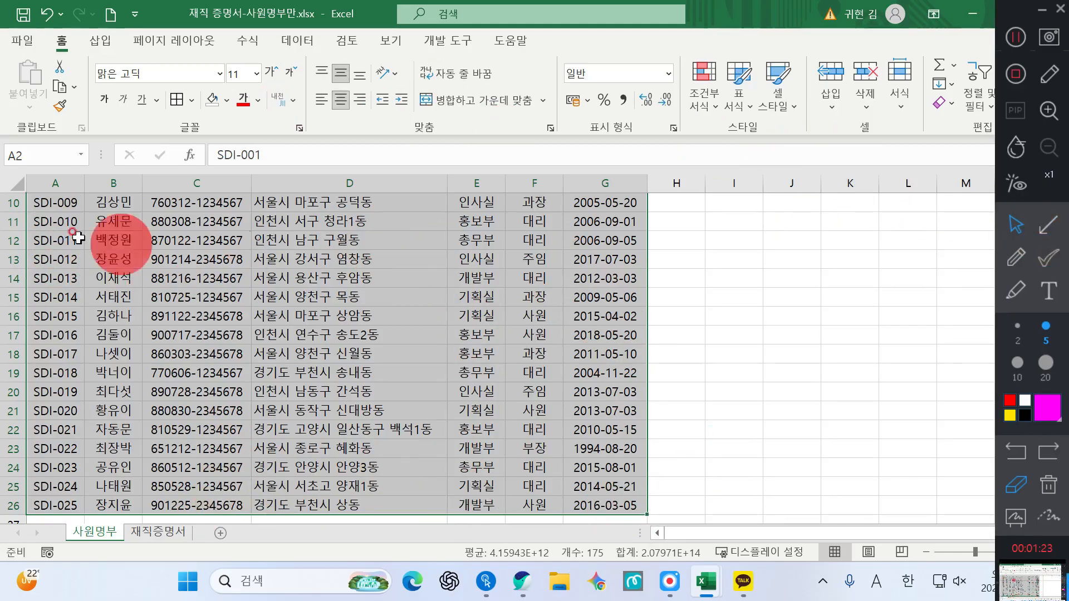
key(ctrl+q)
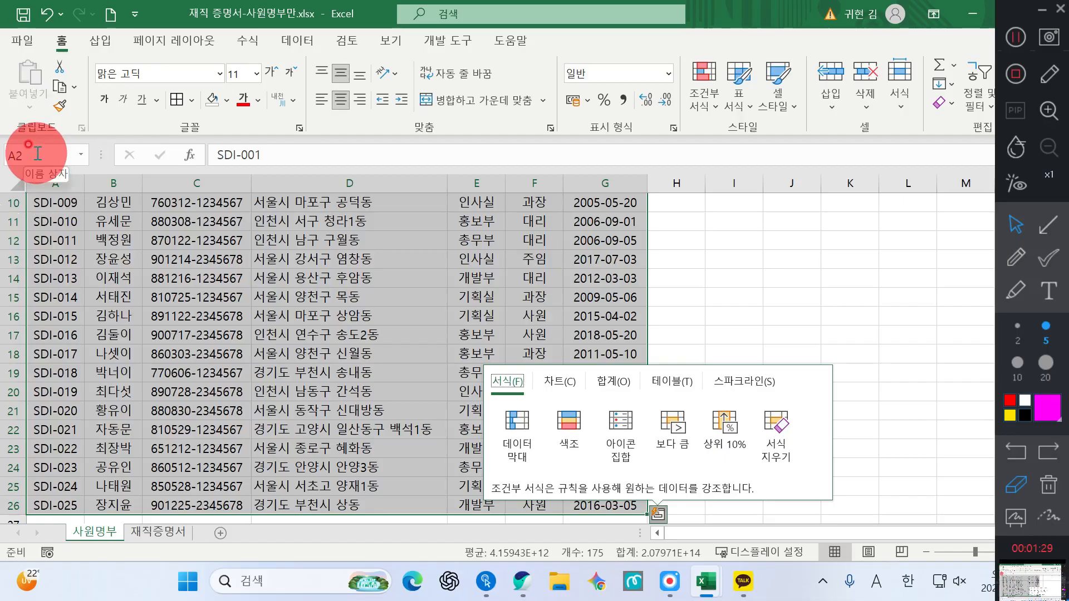
click(37, 154)
click(38, 153)
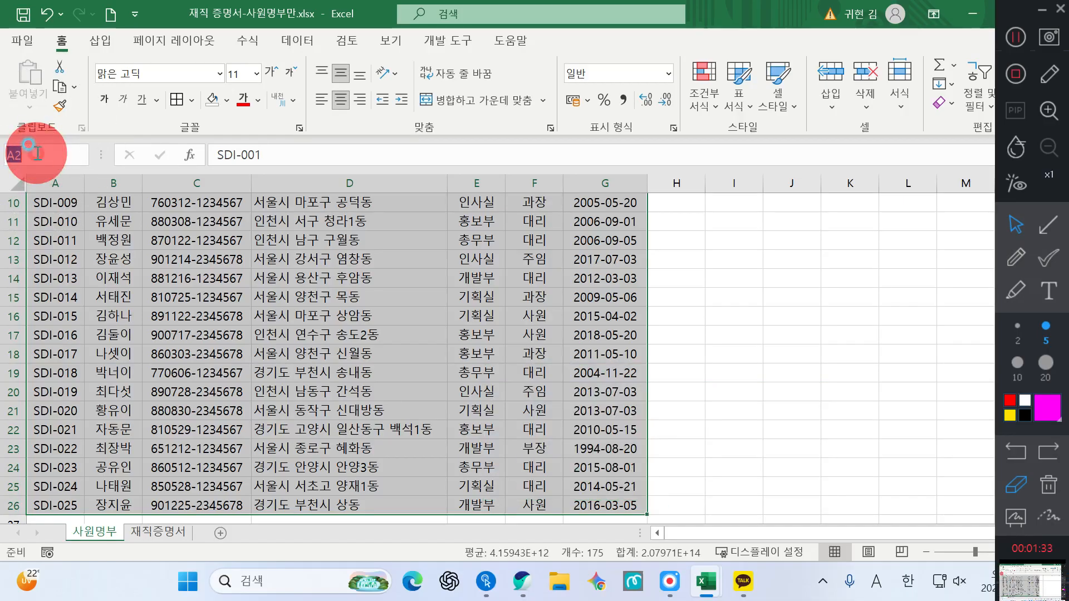
key(t)
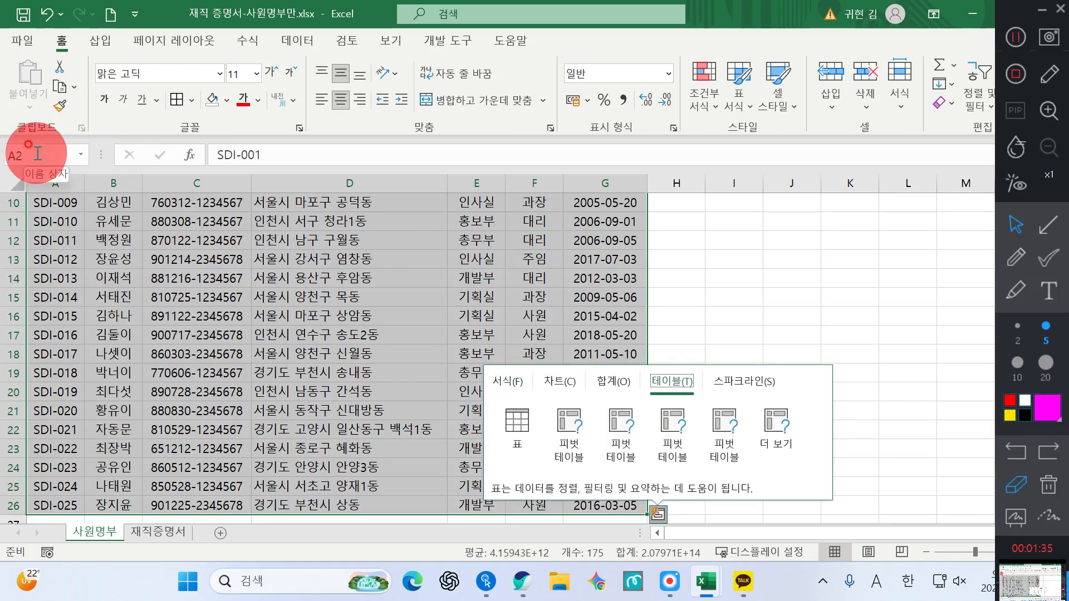
click(37, 153)
text(사원명)
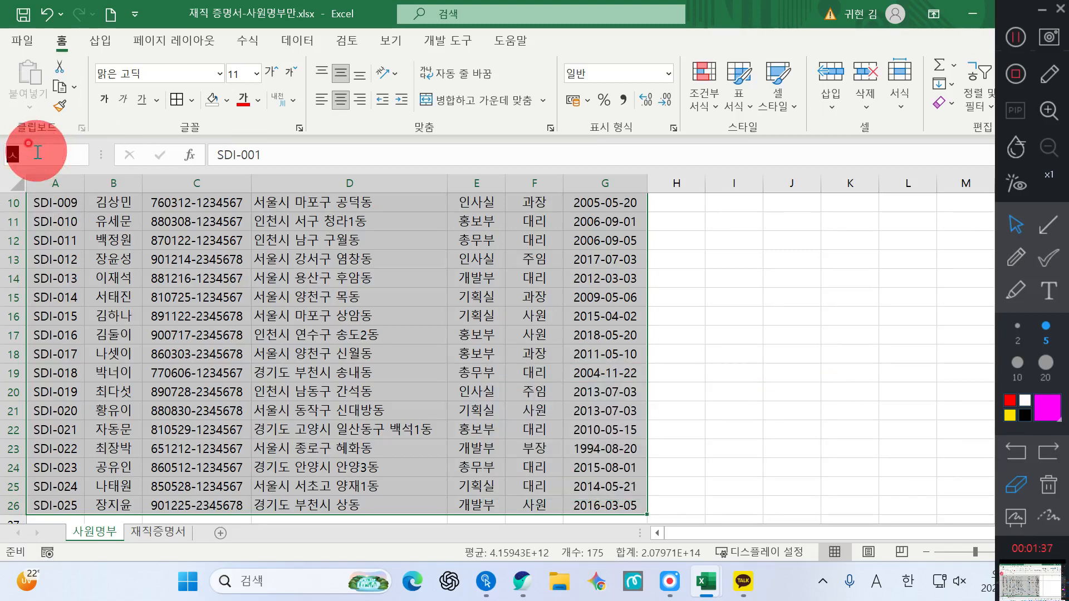
text(부)
key(Return)
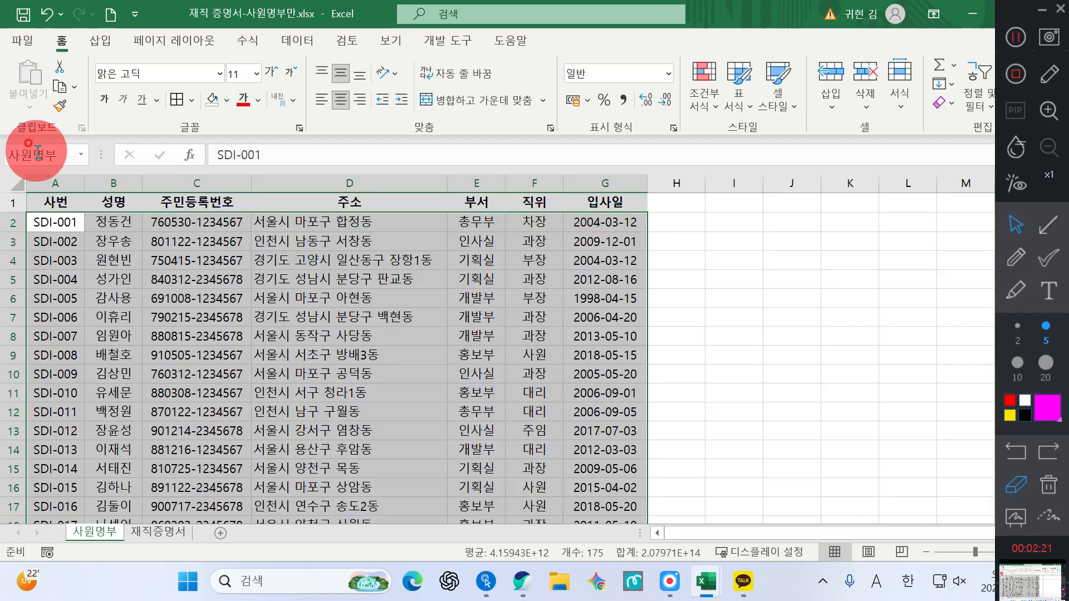
Check the defined name 사원명부 by using it to select its range from another cell.
click(270, 241)
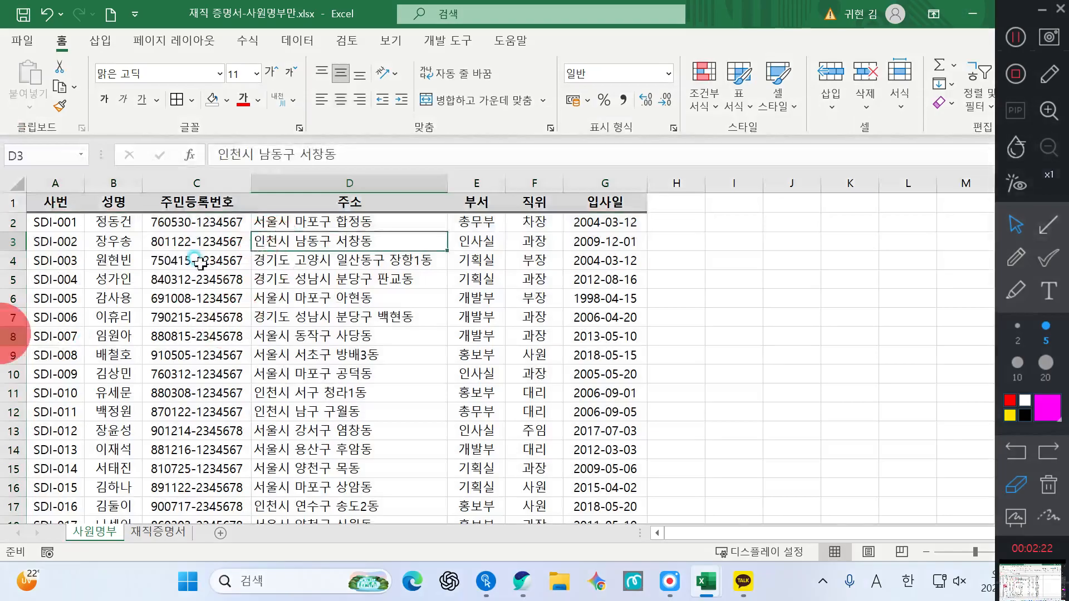
click(79, 153)
click(73, 176)
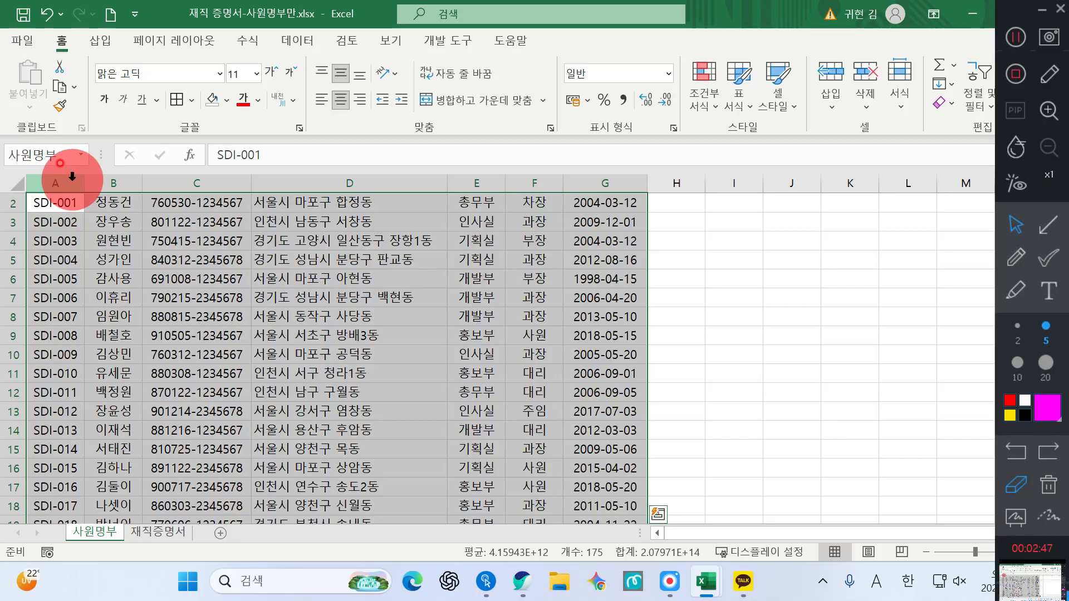
click(146, 260)
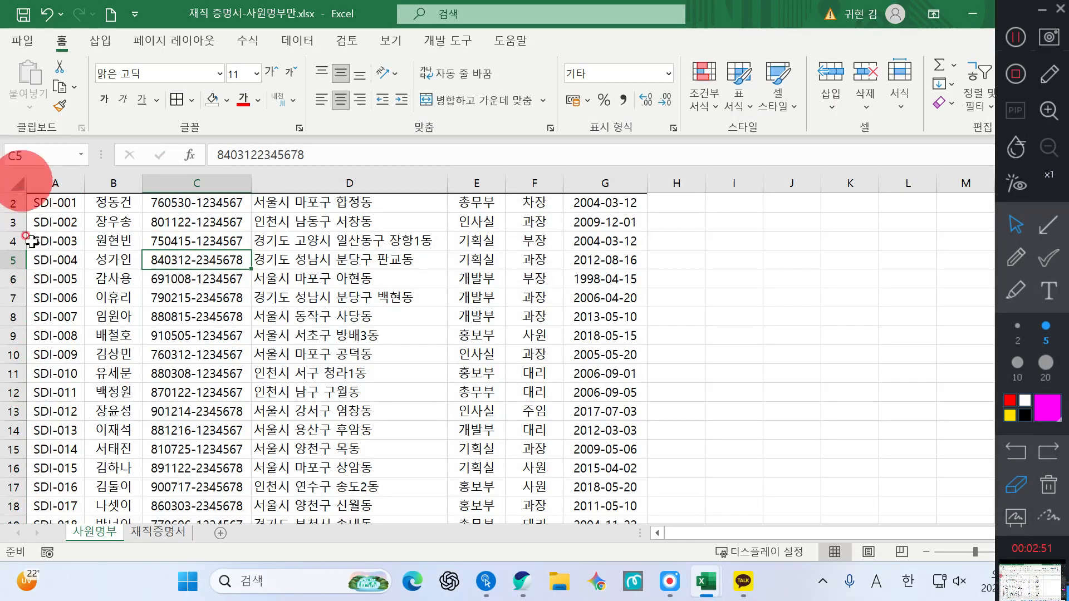
scroll(65, 288, up, 1)
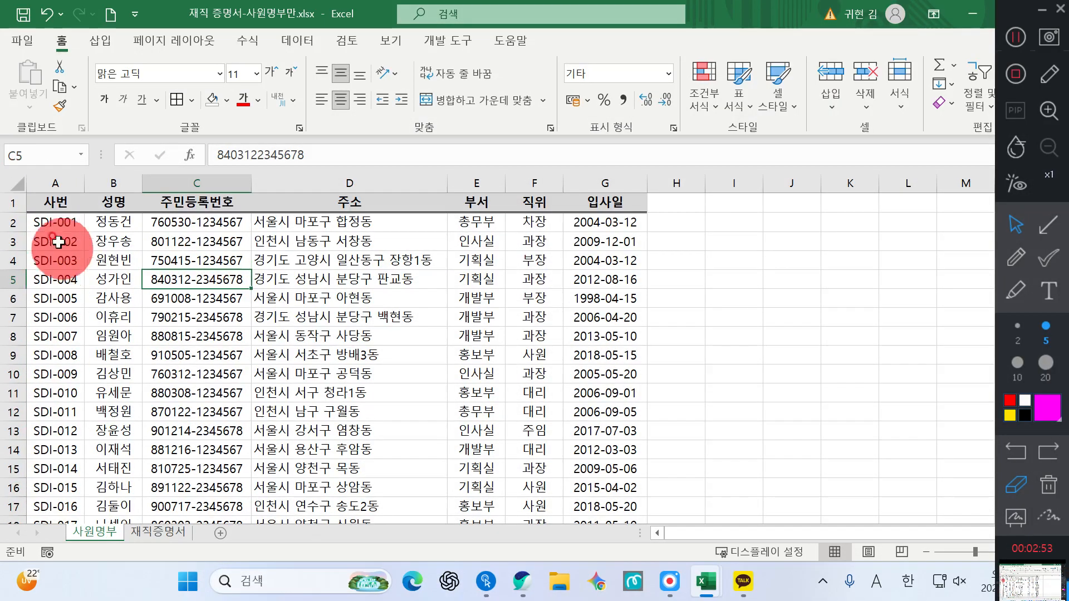
Select the employee numbers in A2:A26 and define the range name 사번 for them.
click(46, 222)
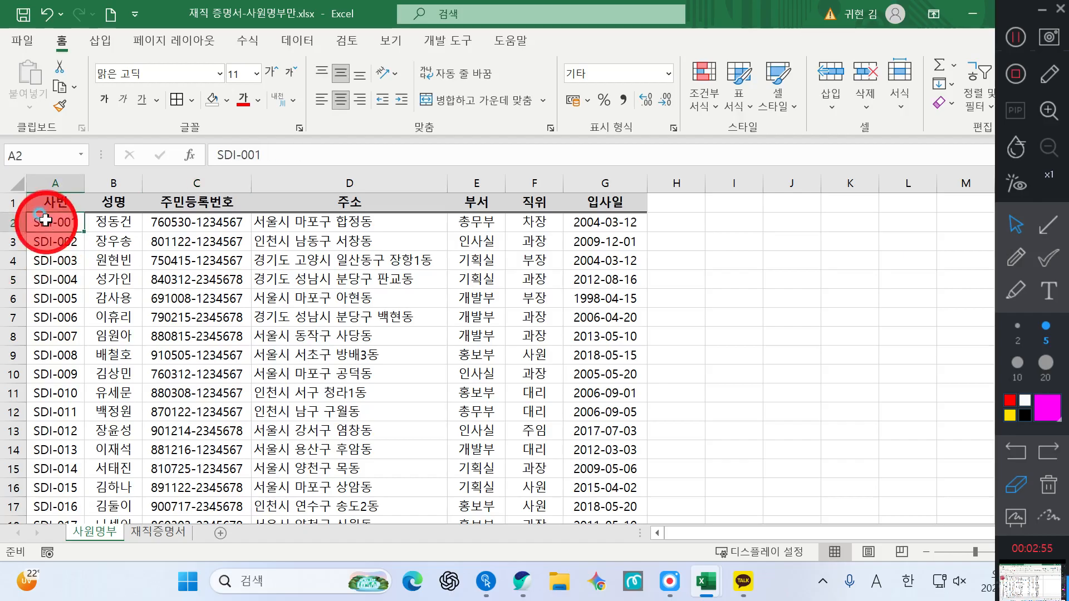
click(156, 241)
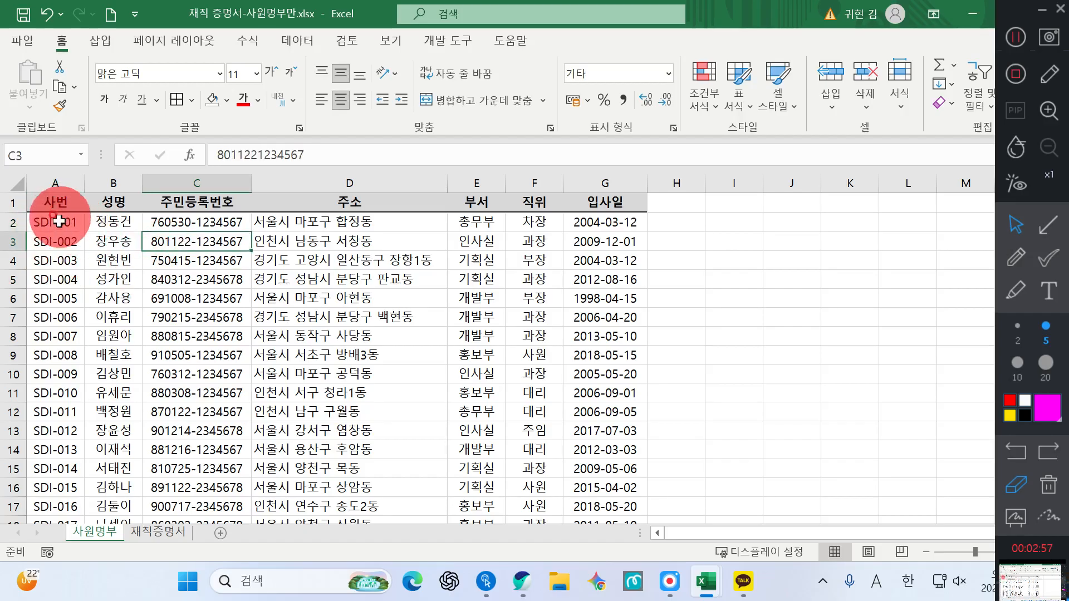
click(59, 223)
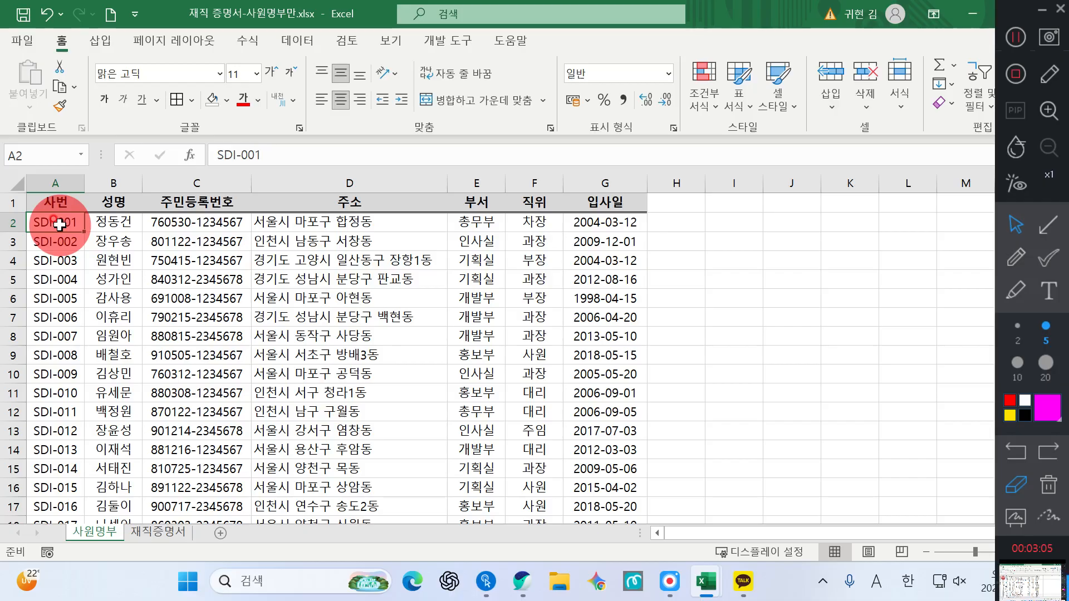
key(ctrl+shift+Down)
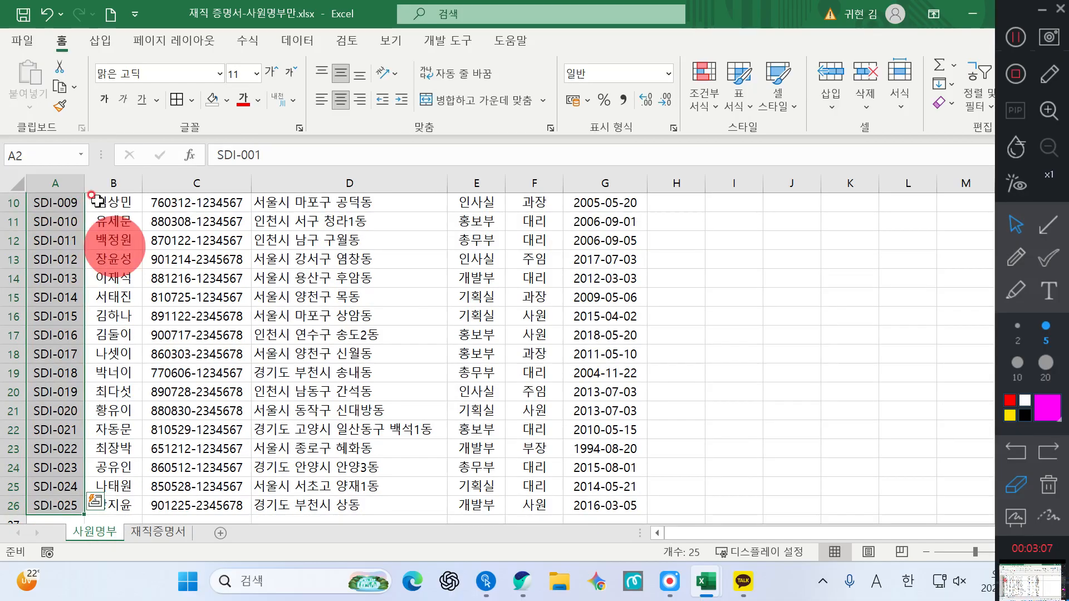
scroll(59, 224, up, 3)
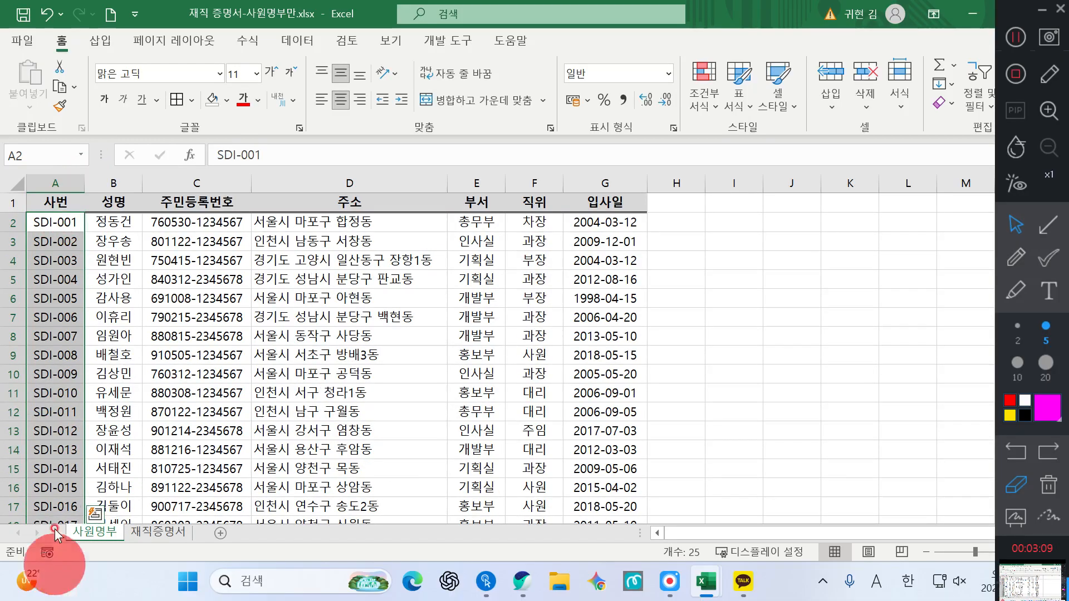
scroll(54, 312, down, 2)
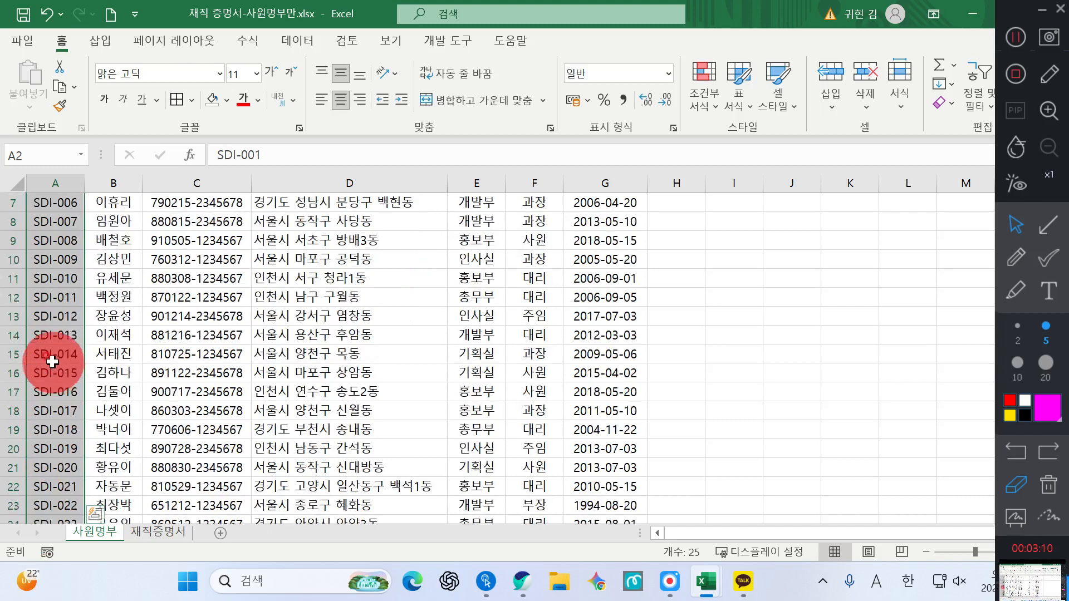
click(28, 156)
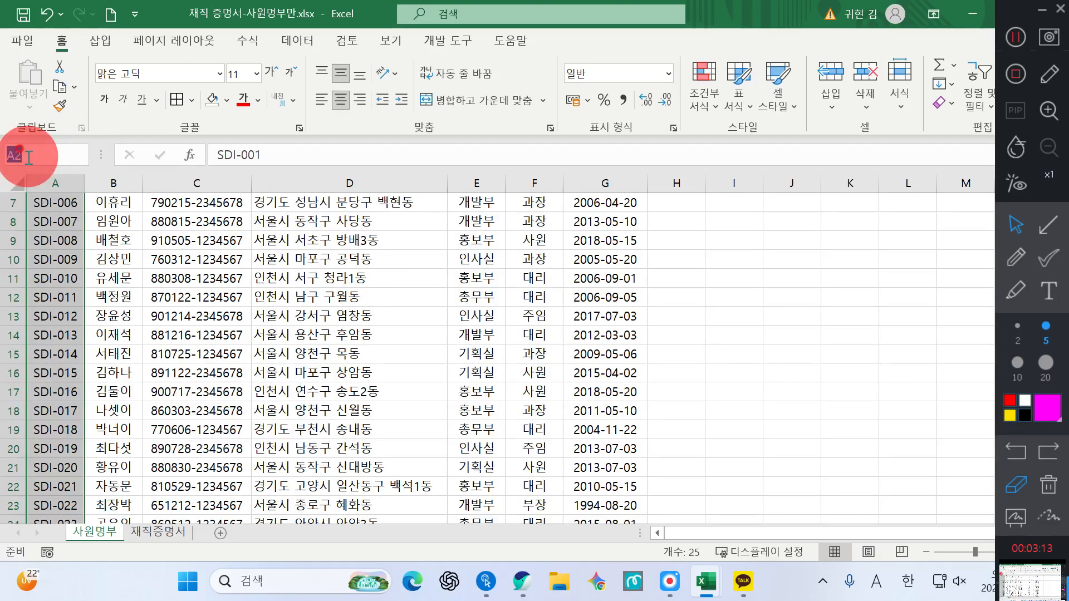
text(사번)
key(Return)
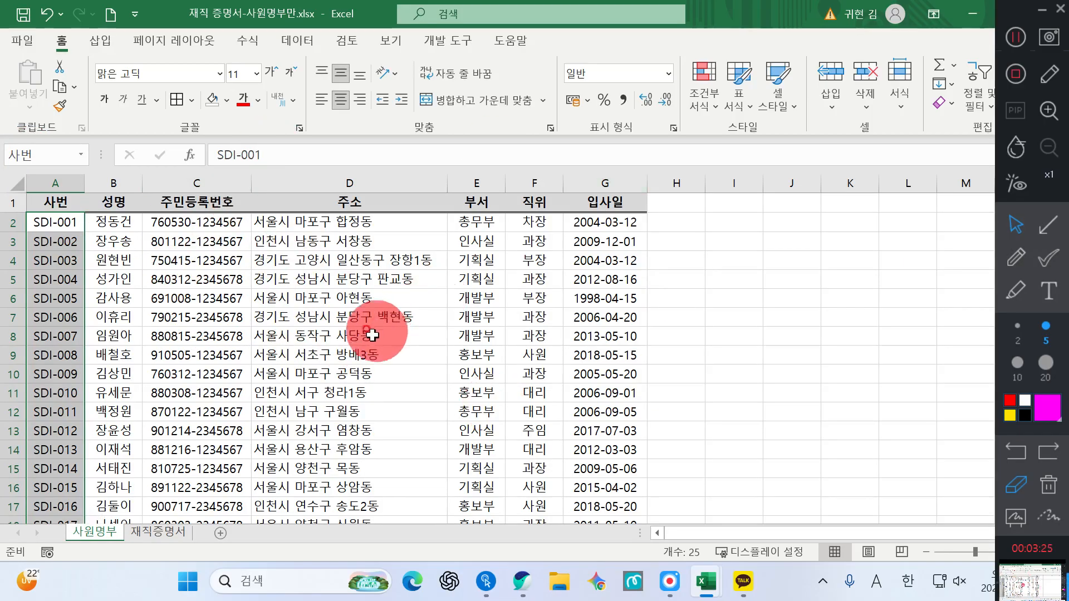
Check the defined name 사번 by using it to select the employee-number range.
click(200, 261)
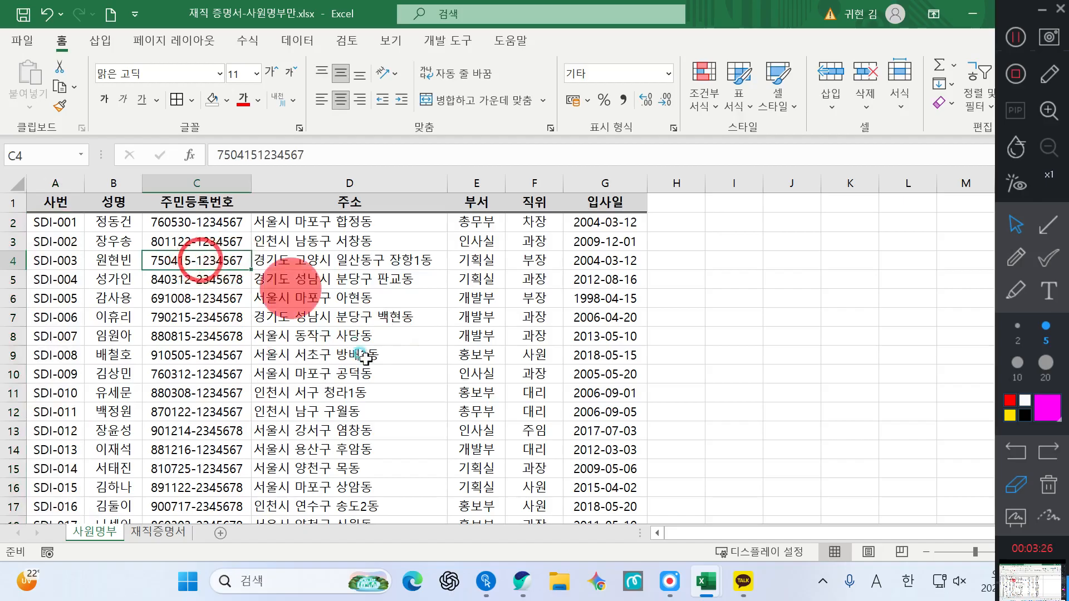
click(434, 322)
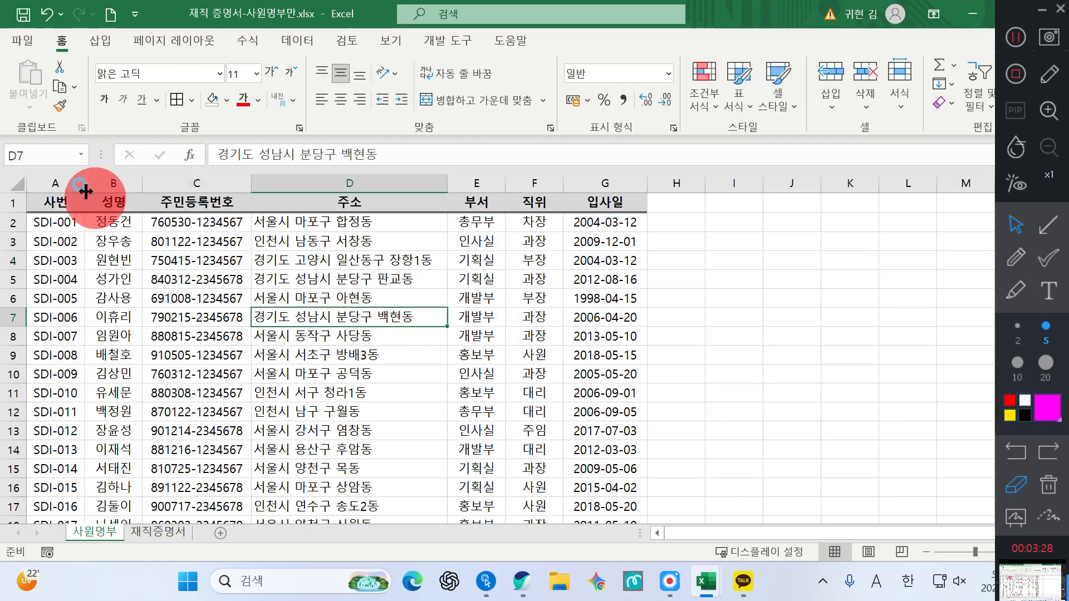
click(81, 159)
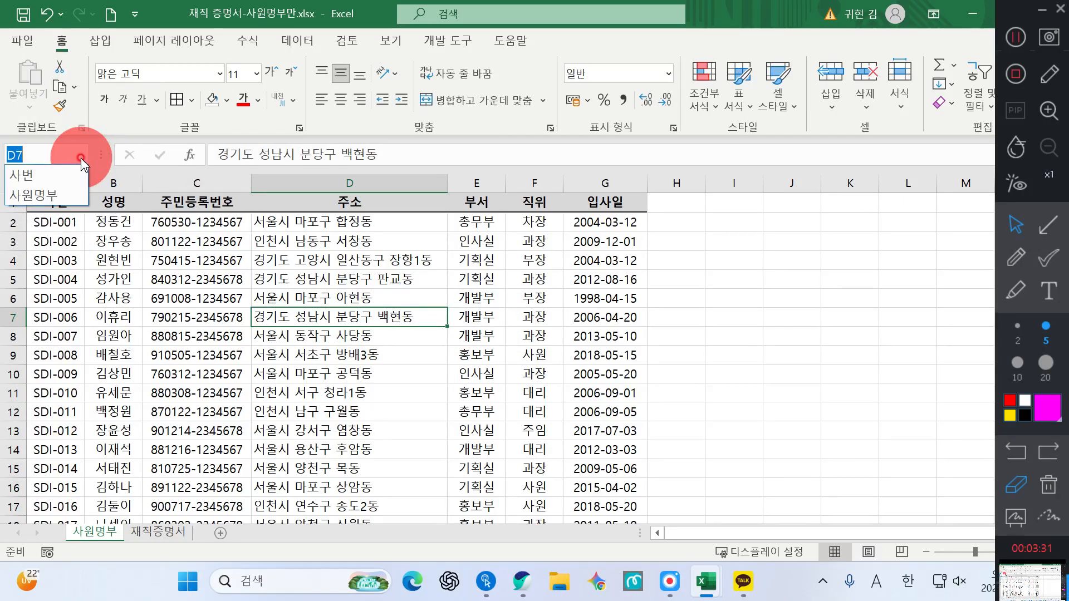
click(42, 177)
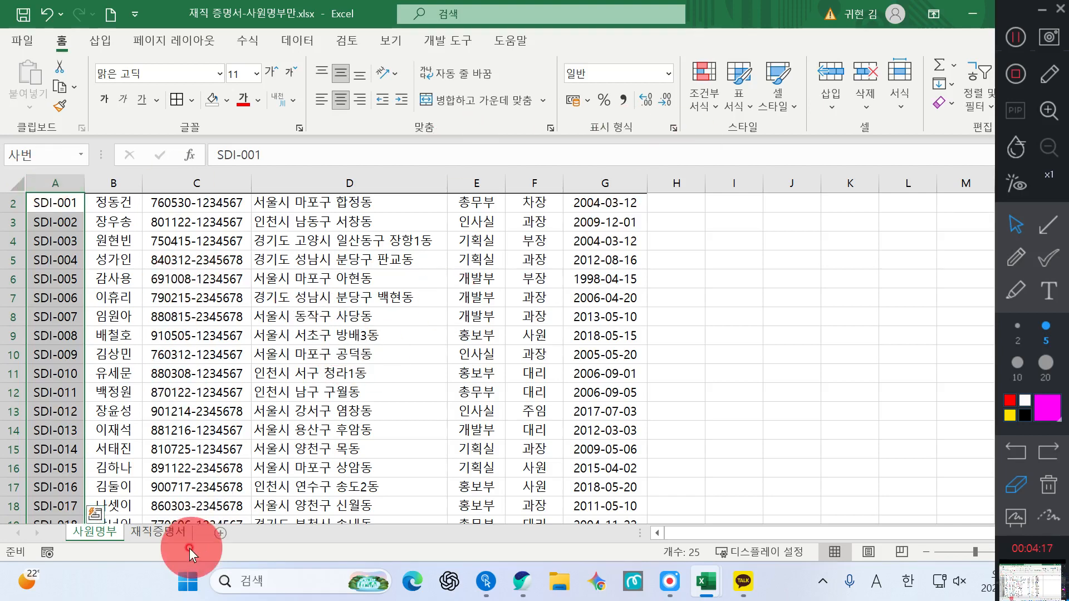
click(153, 531)
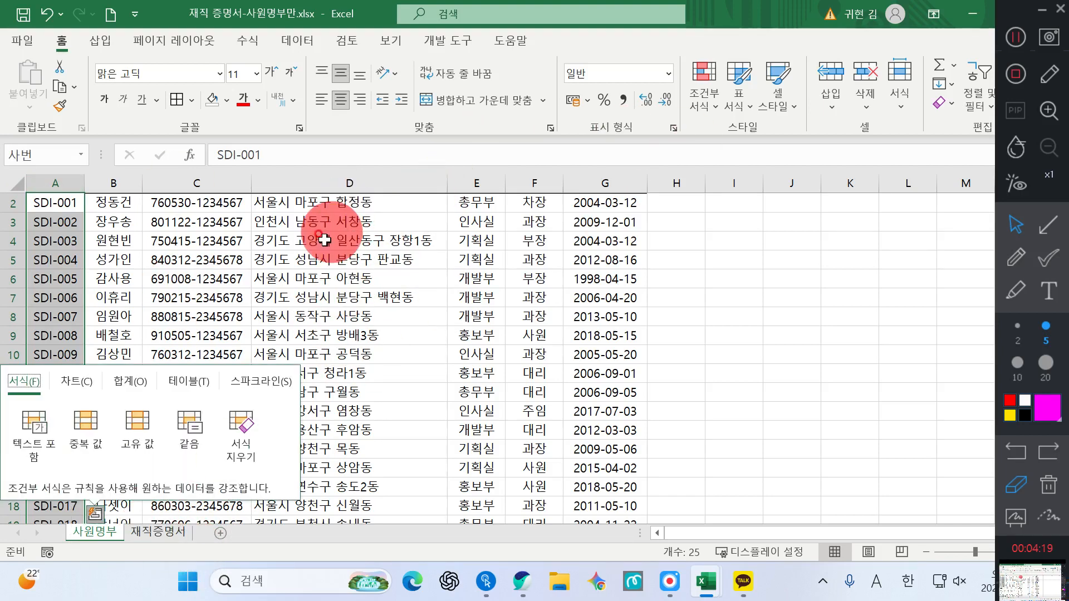
Go to the 재직증명서 sheet and select the 사원번호 entry cell C2.
click(358, 240)
click(153, 548)
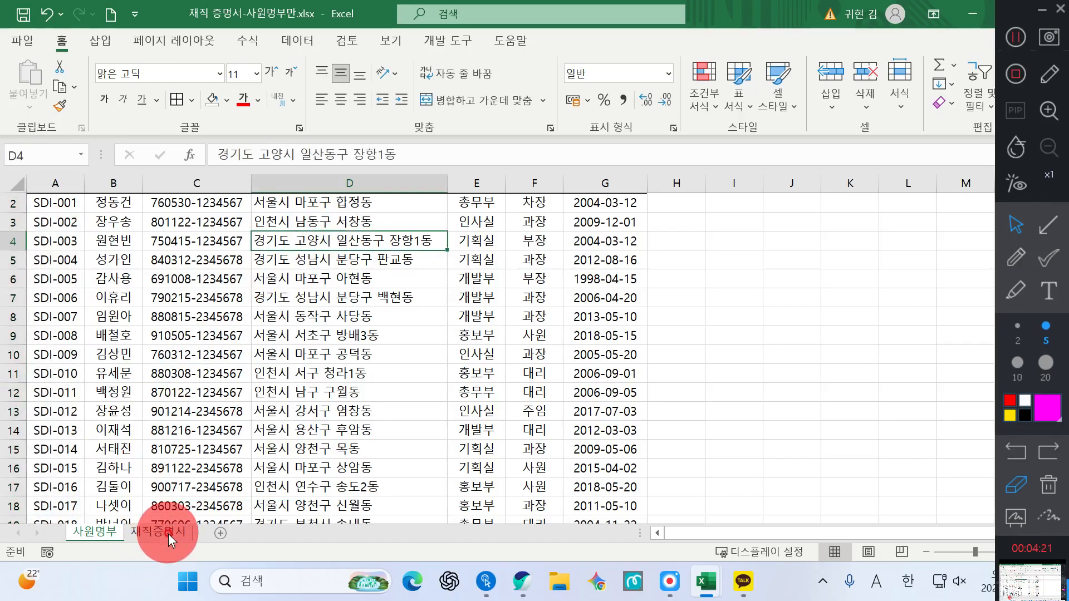
key(ctrl)
key(ctrl)
key(ctrl)
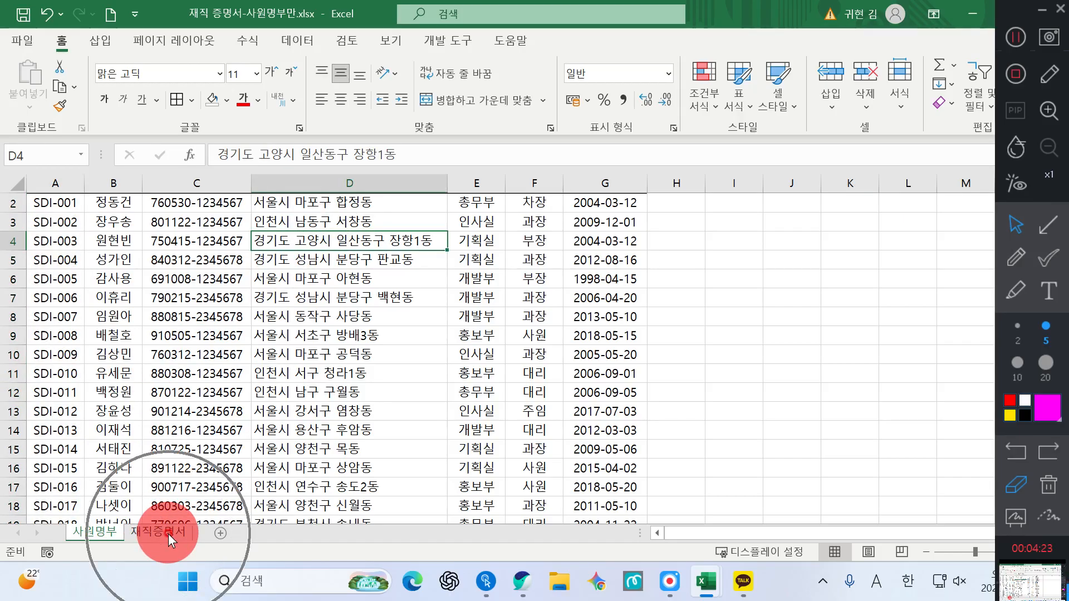
click(168, 534)
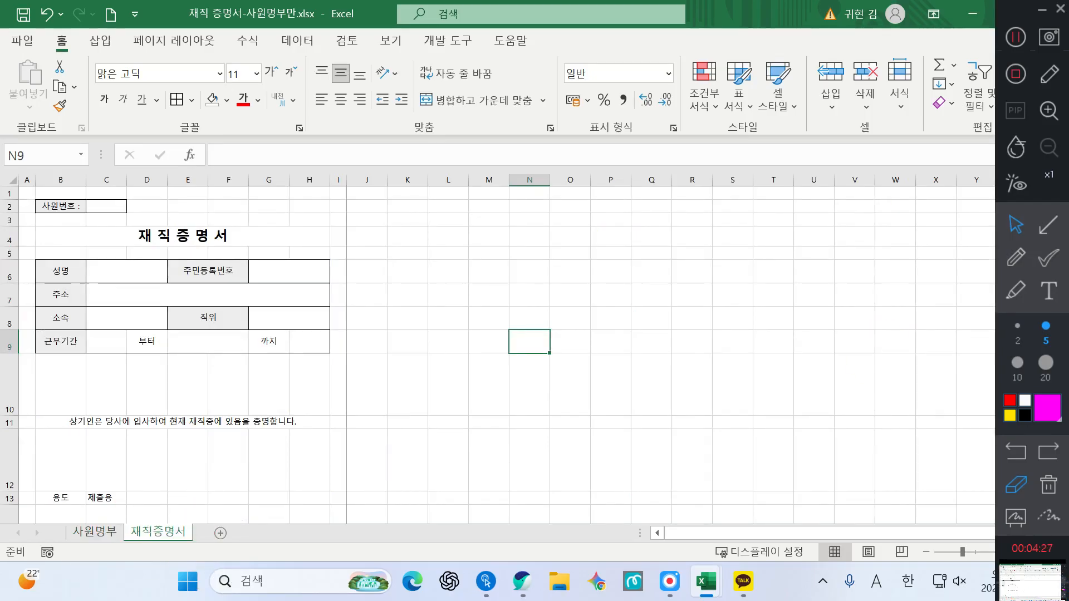
key(alt+Tab)
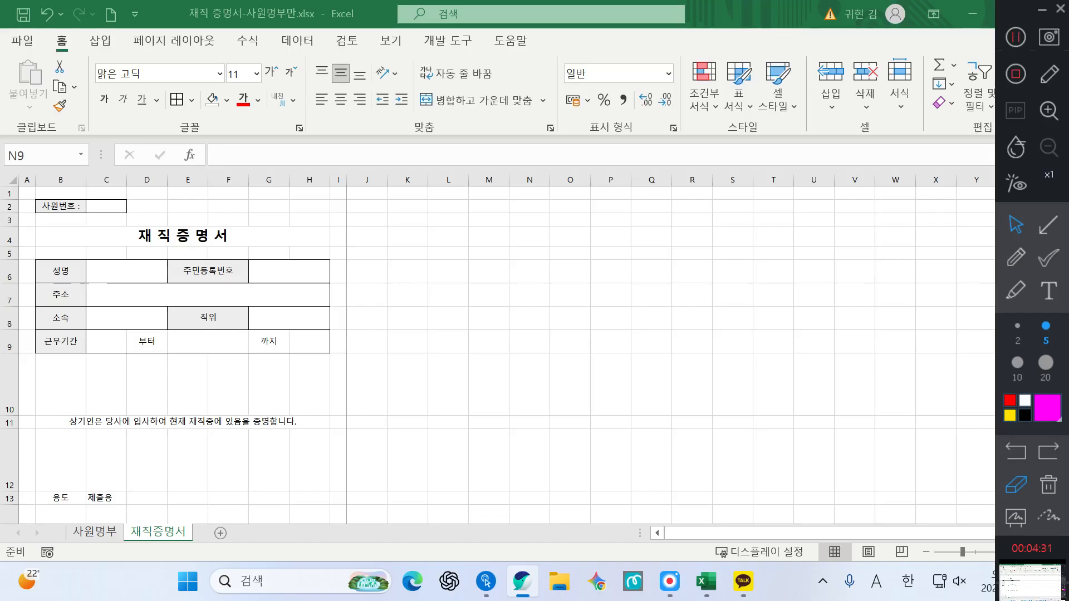
click(109, 211)
click(108, 210)
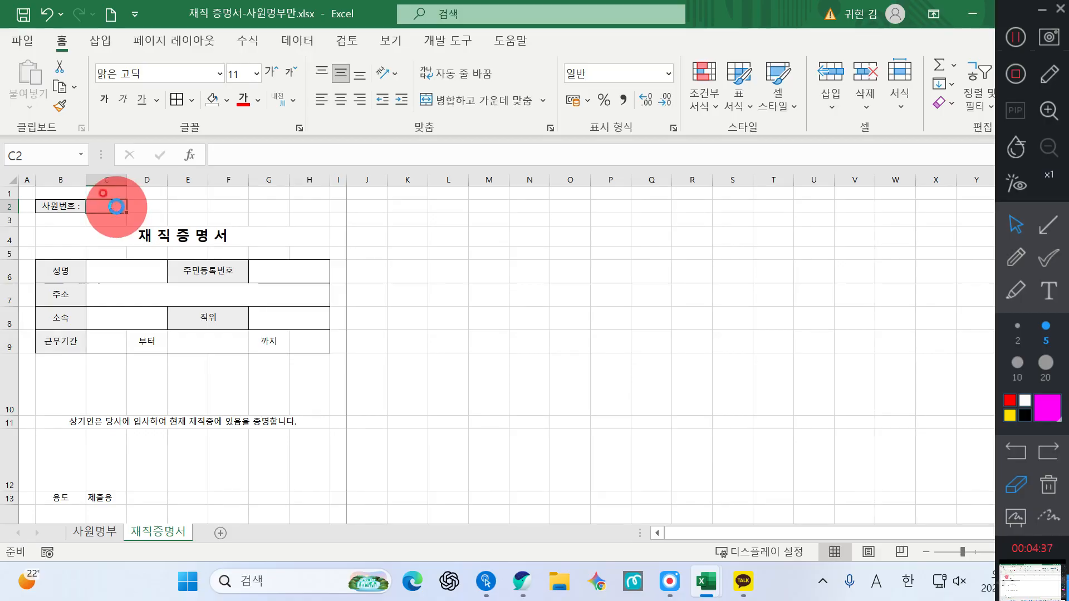
Open the data validation settings for the 사원번호 cell C2.
scroll(116, 207, up, 6)
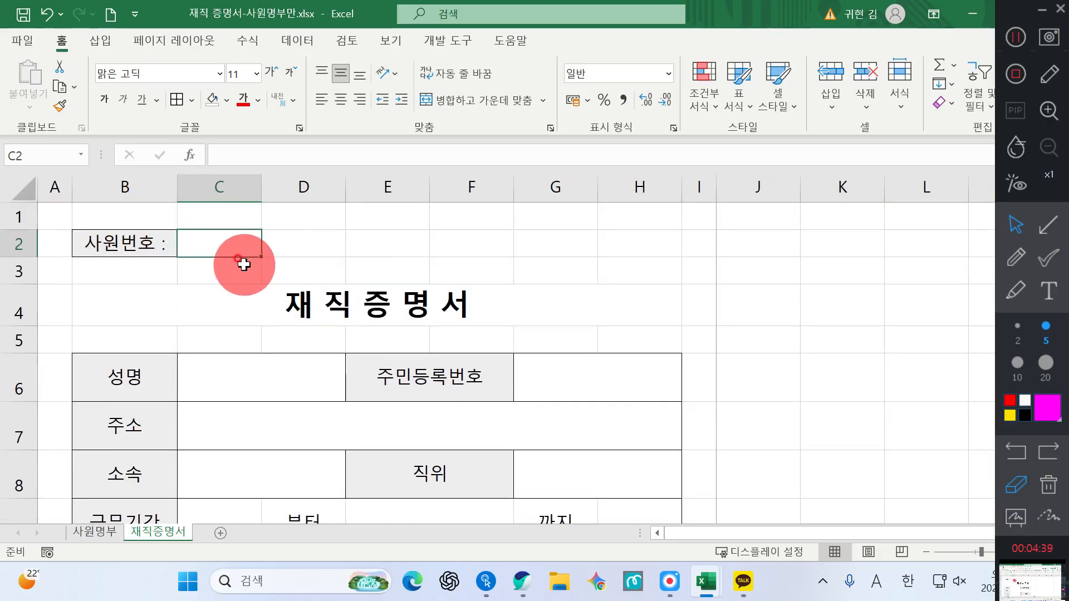
scroll(222, 231, up, 2)
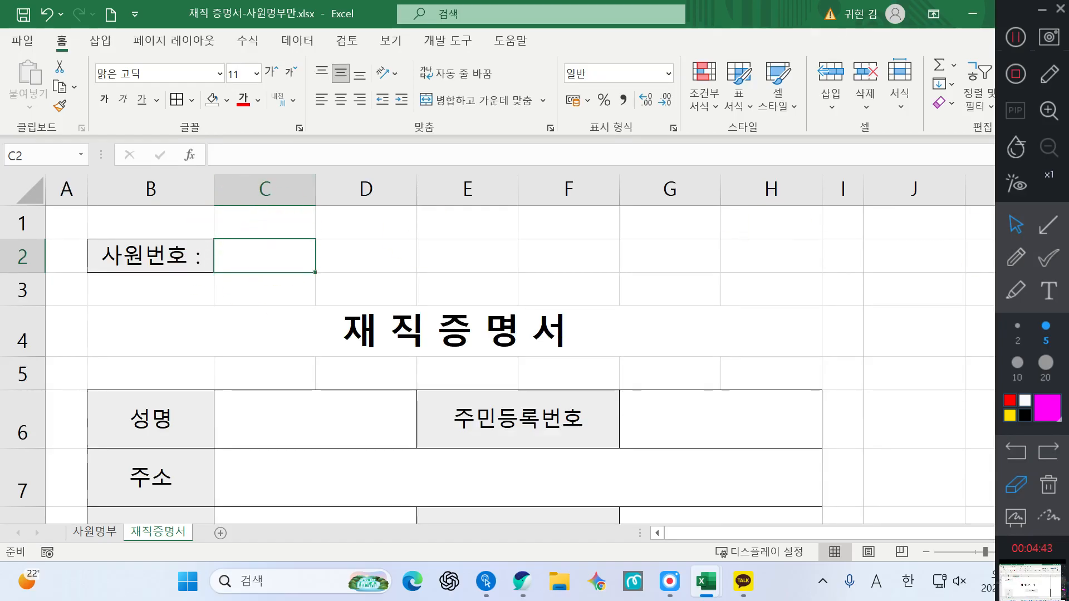
key(alt+Tab)
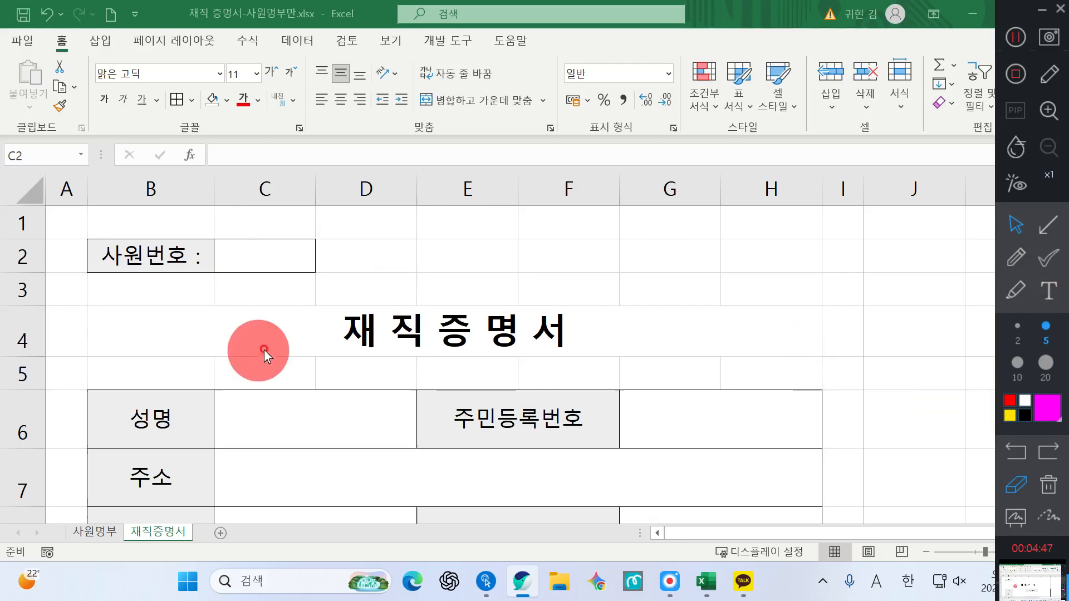
click(286, 248)
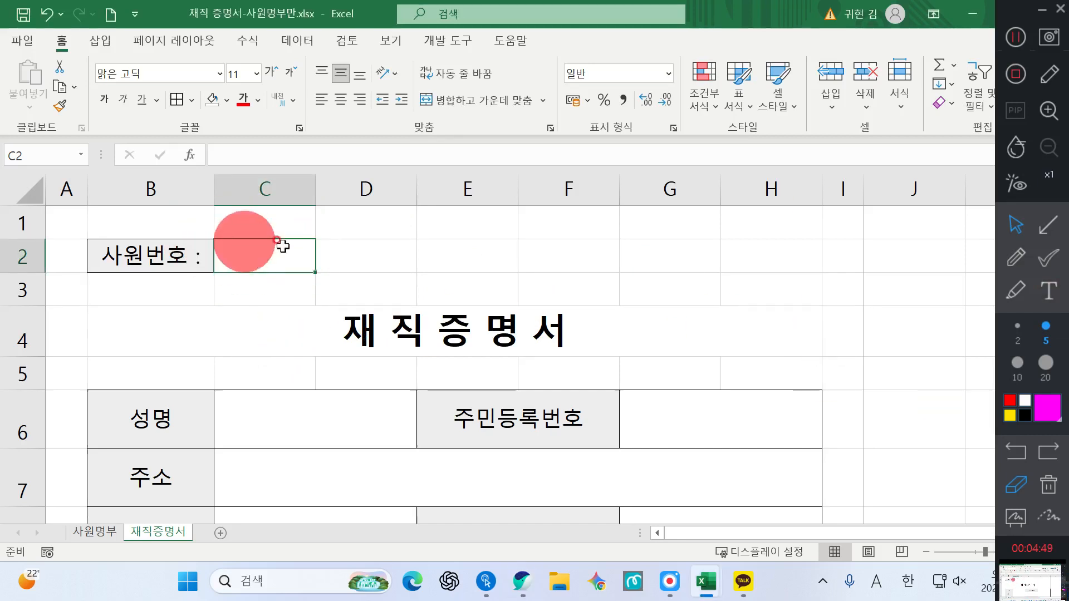
ctrl+scroll(281, 268, down, 2)
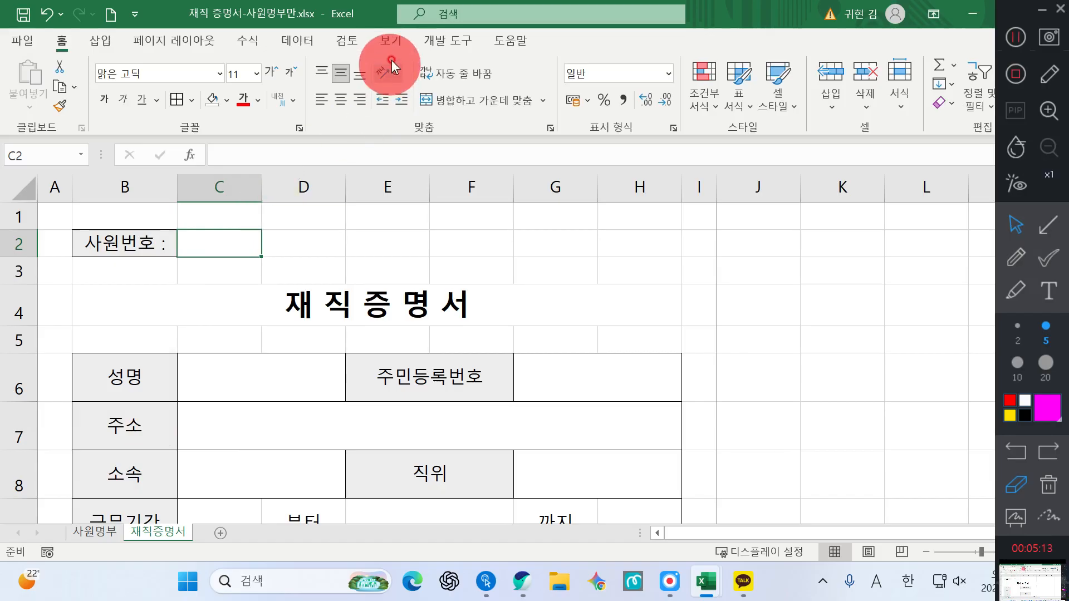
click(294, 40)
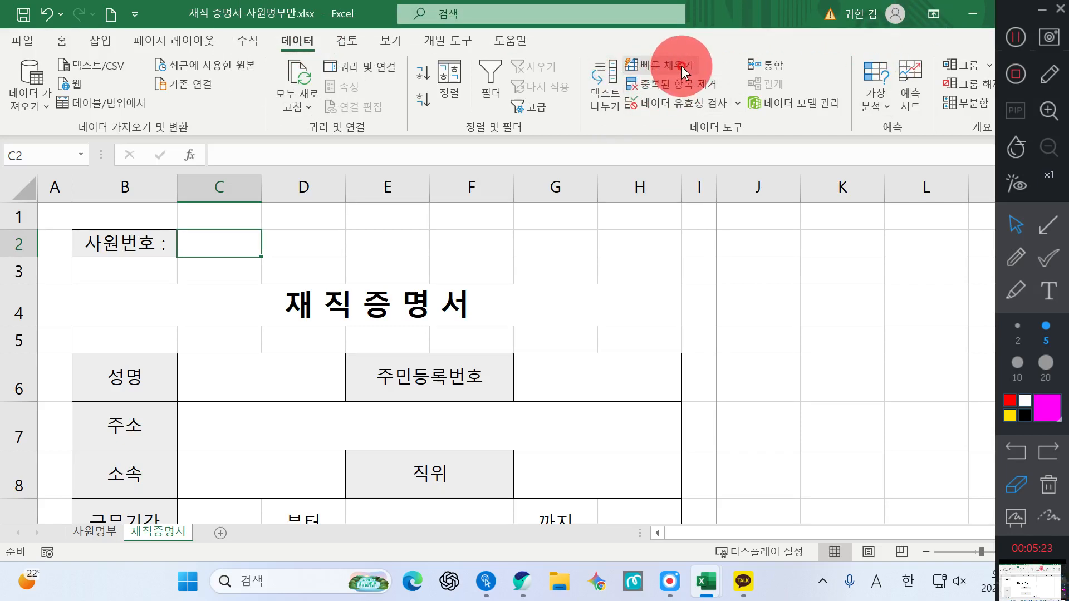
click(696, 102)
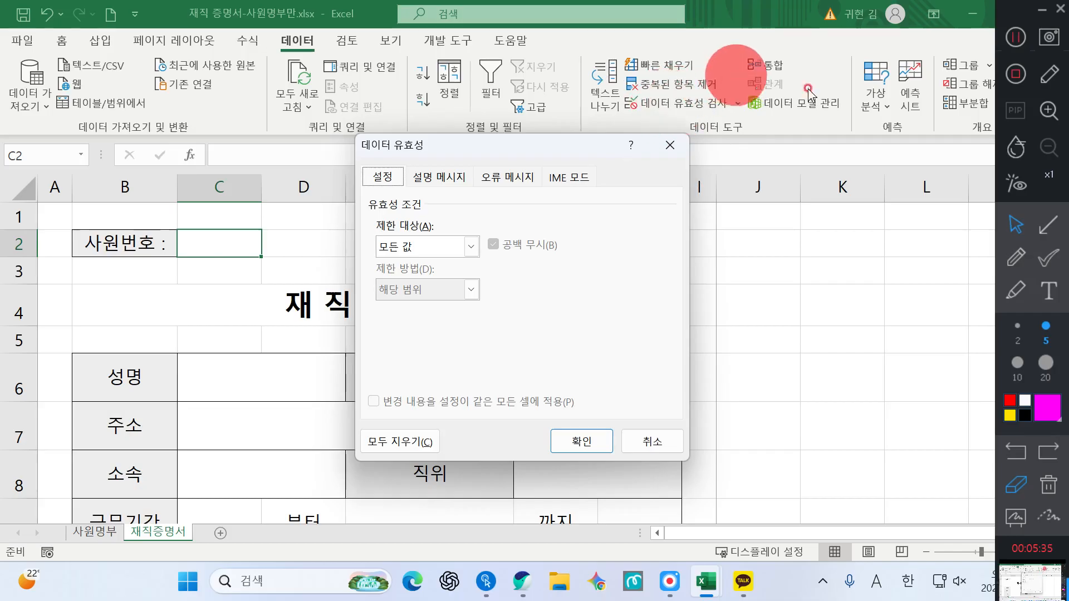
click(1016, 257)
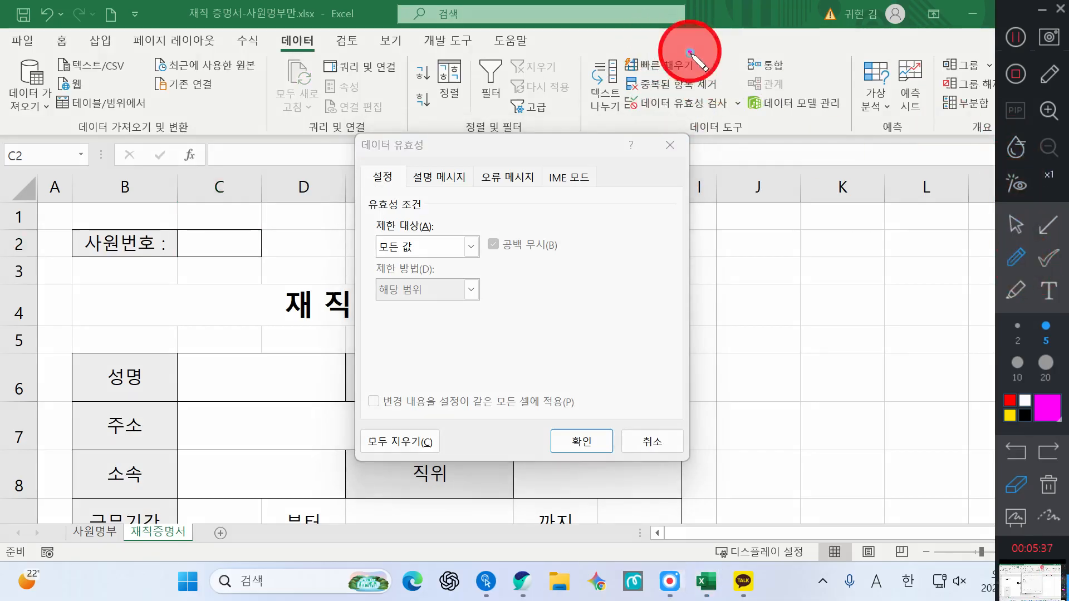
mouse_move(691, 49)
mouse_down()
mouse_move(724, 90)
mouse_move(728, 50)
mouse_move(690, 53)
mouse_up()
mouse_move(724, 109)
mouse_down()
mouse_move(693, 117)
mouse_move(717, 100)
mouse_move(696, 36)
mouse_move(727, 47)
mouse_up()
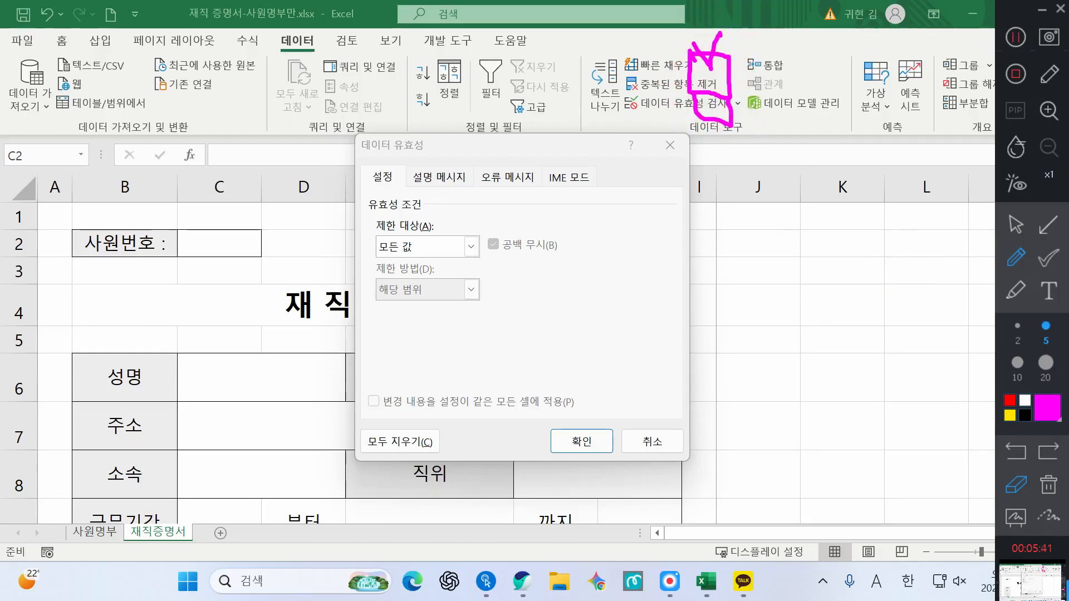
click(1049, 485)
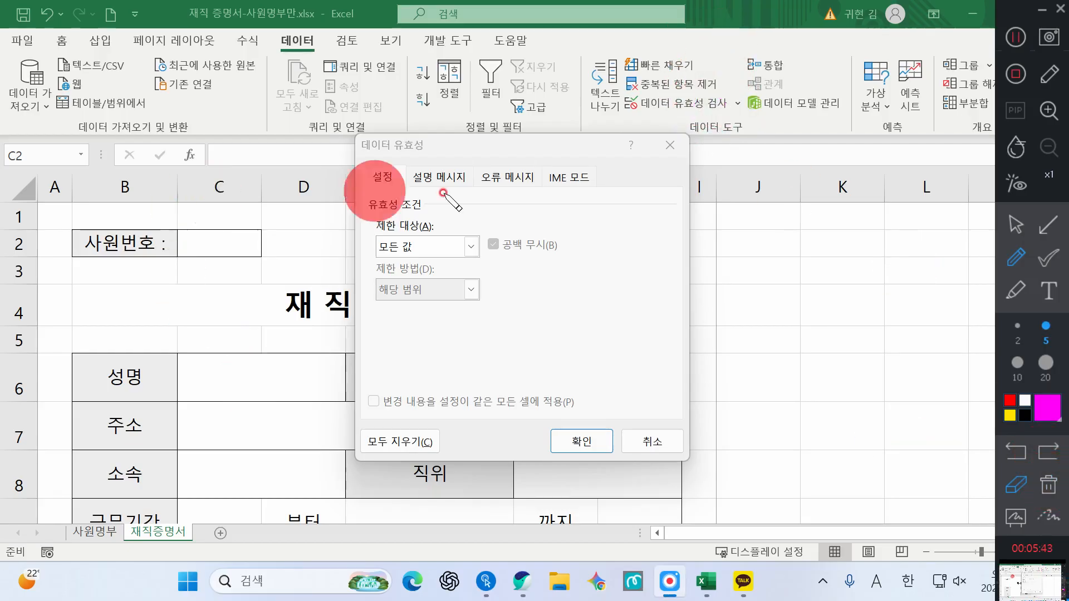
mouse_move(519, 332)
mouse_down()
mouse_move(309, 268)
mouse_move(547, 259)
mouse_move(464, 304)
mouse_up()
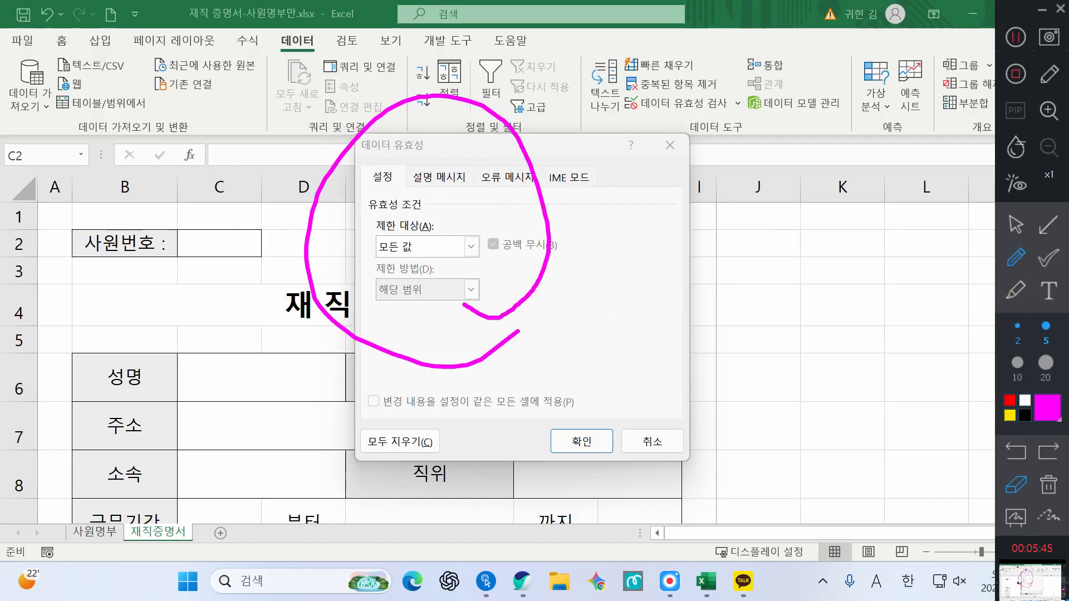
click(1049, 487)
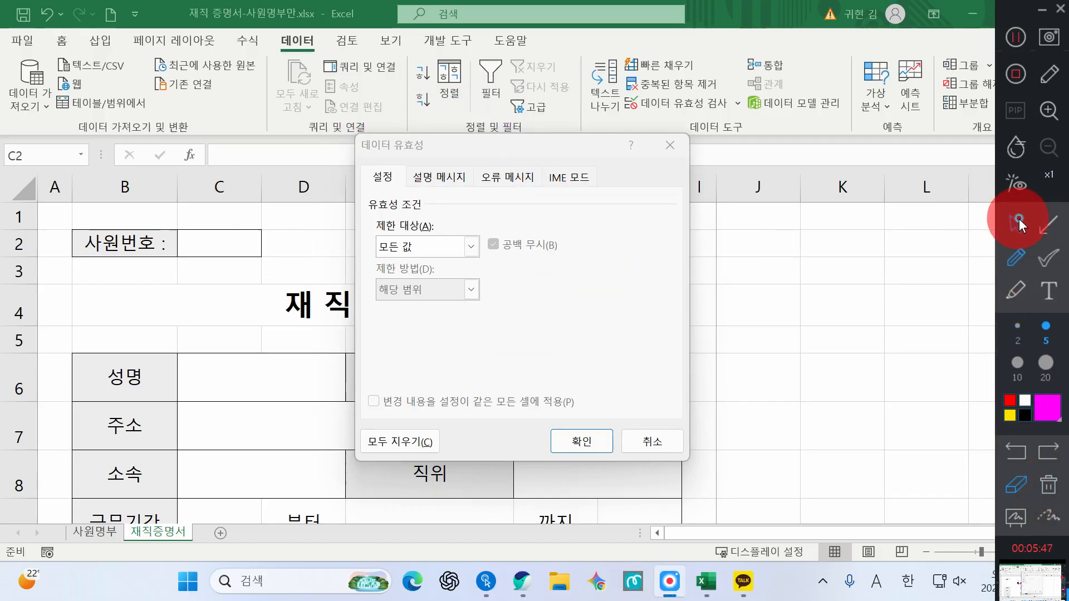
mouse_move(194, 210)
mouse_down()
mouse_move(211, 236)
mouse_move(229, 209)
mouse_up()
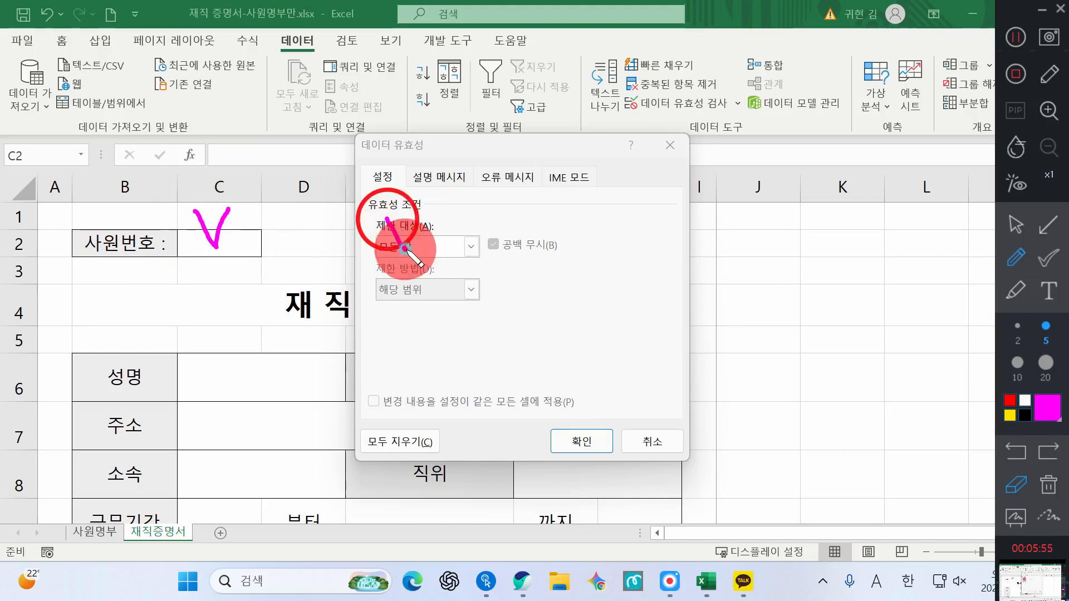
drag(386, 219, 409, 222)
click(441, 248)
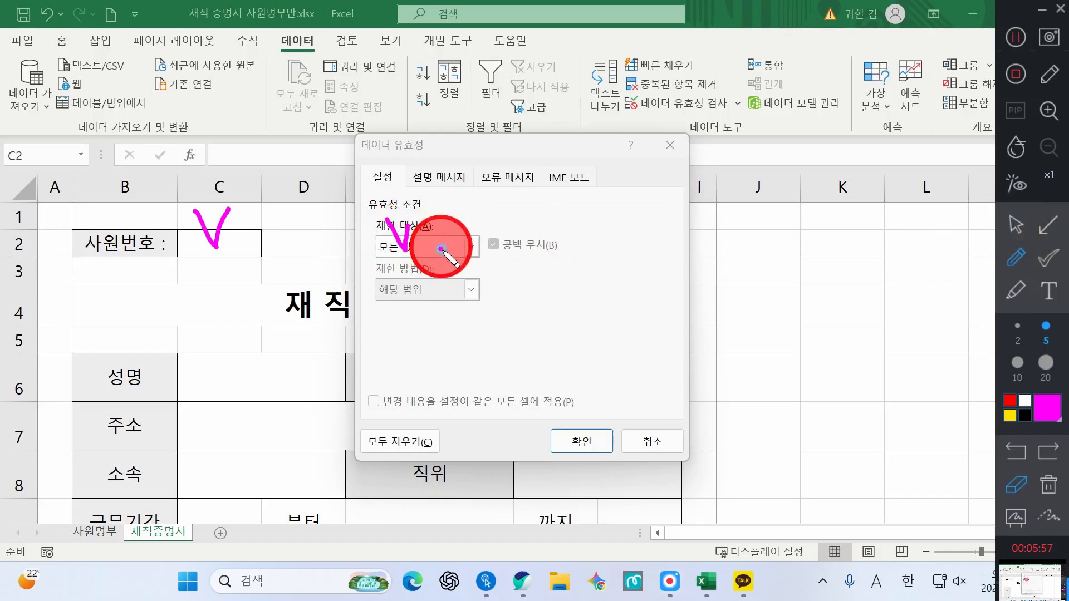
click(1016, 225)
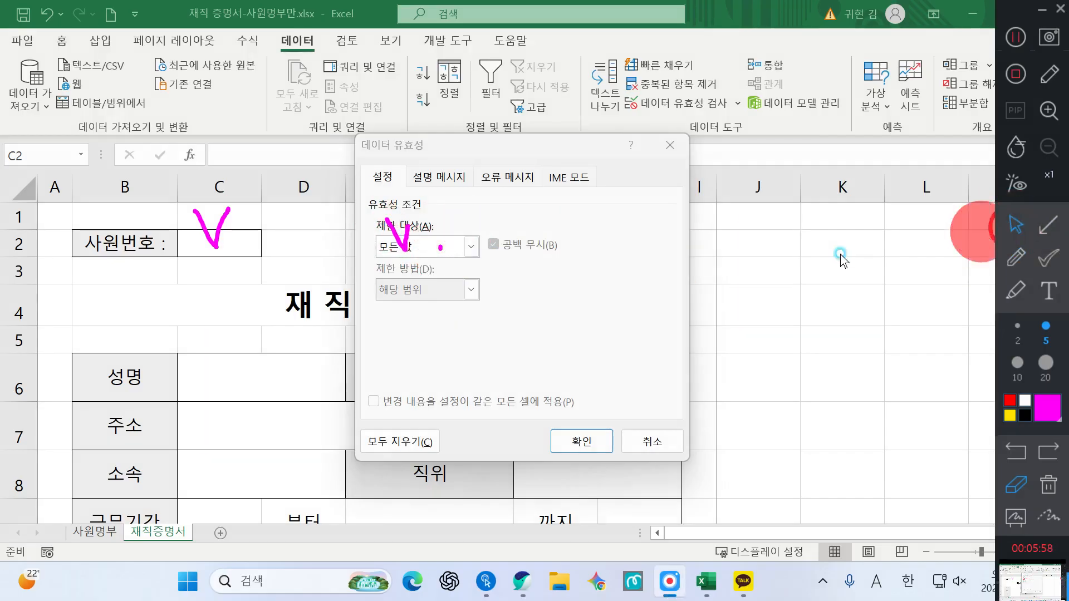
Set the validation criterion for C2 to allow only values from a list (목록).
click(448, 251)
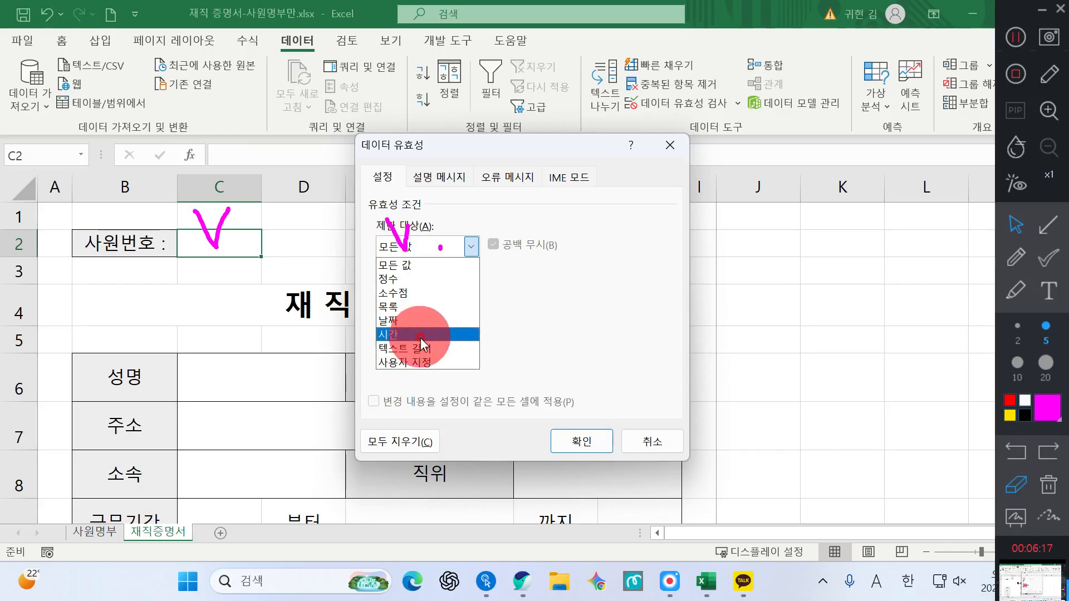
click(396, 308)
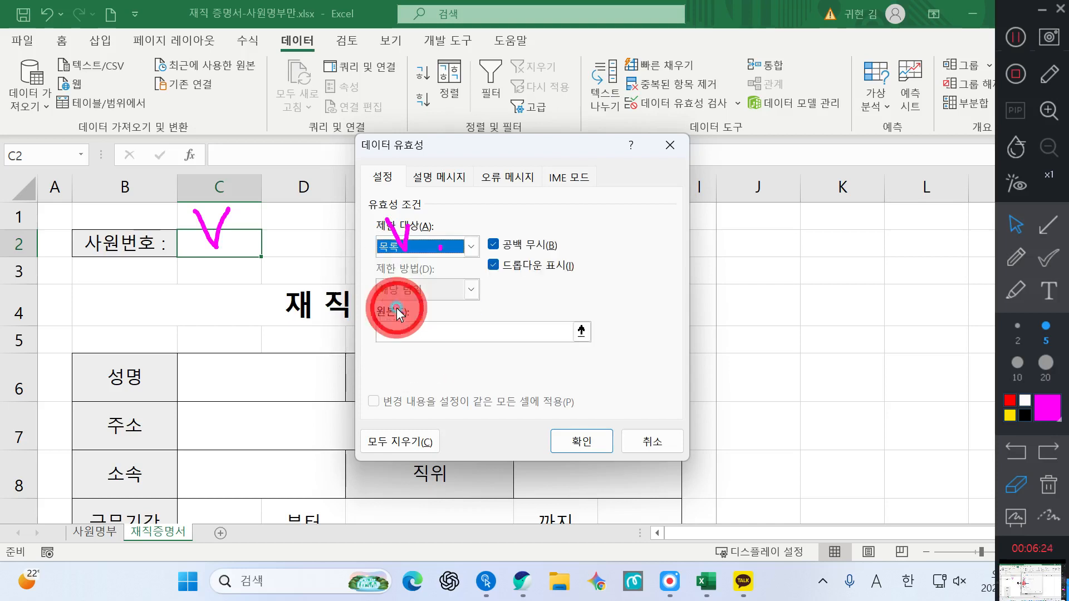
click(1049, 484)
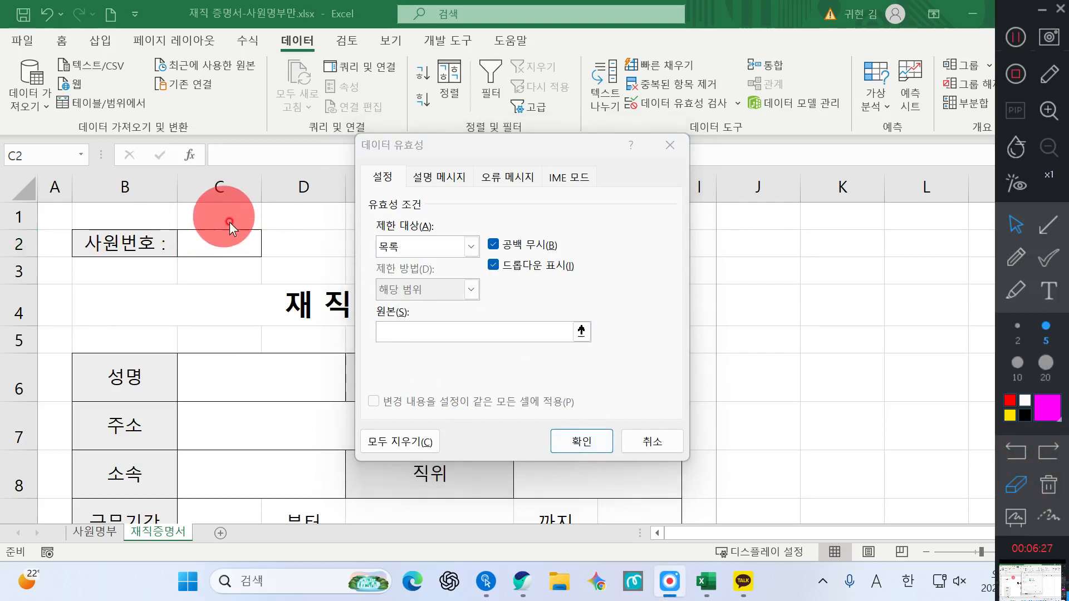
click(1013, 223)
Set the list source to the defined name with =사번 and apply the validation to C2.
click(424, 334)
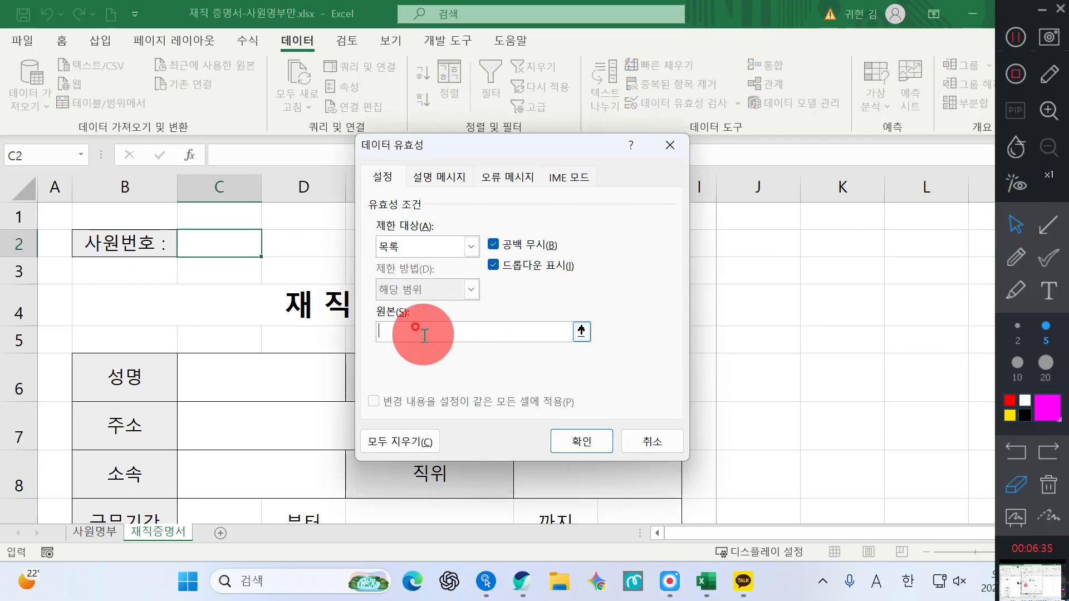
key(super+plus)
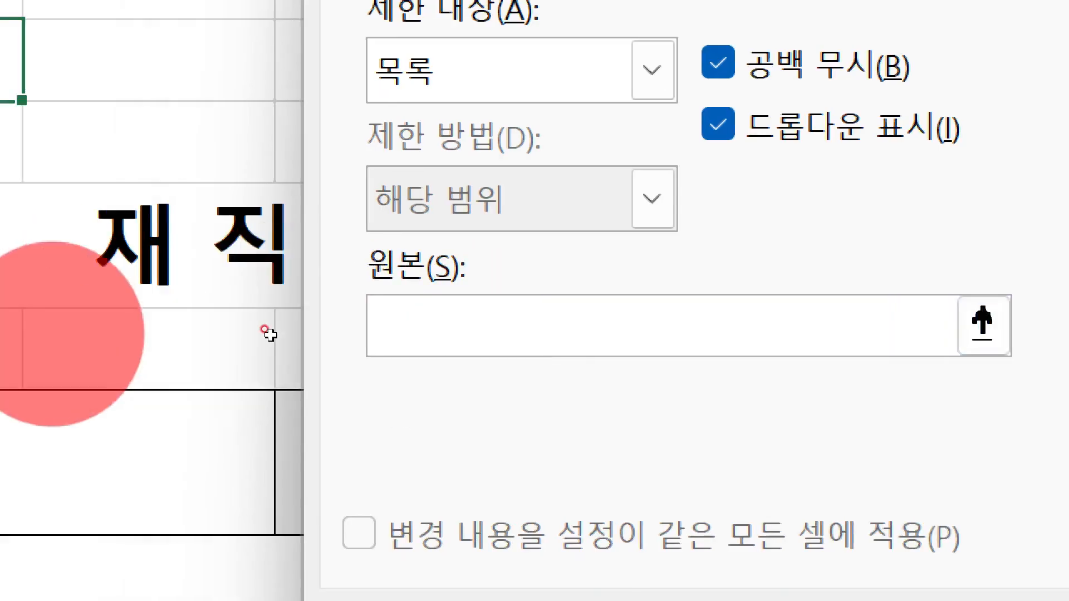
text(=사원번)
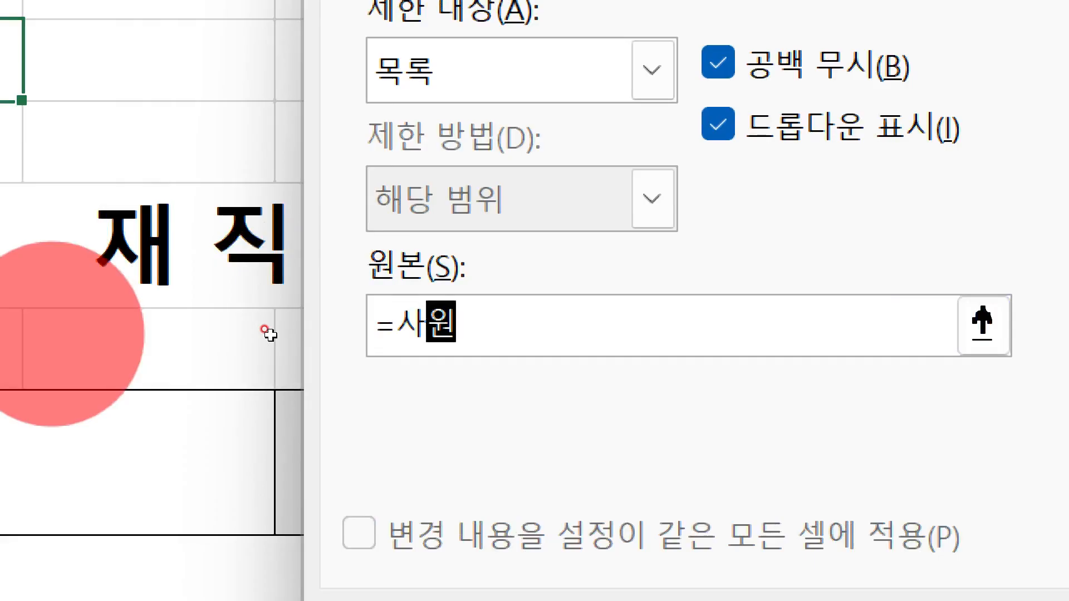
key(BackSpace)
key(BackSpace)
key(BackSpace)
key(BackSpace)
text(번)
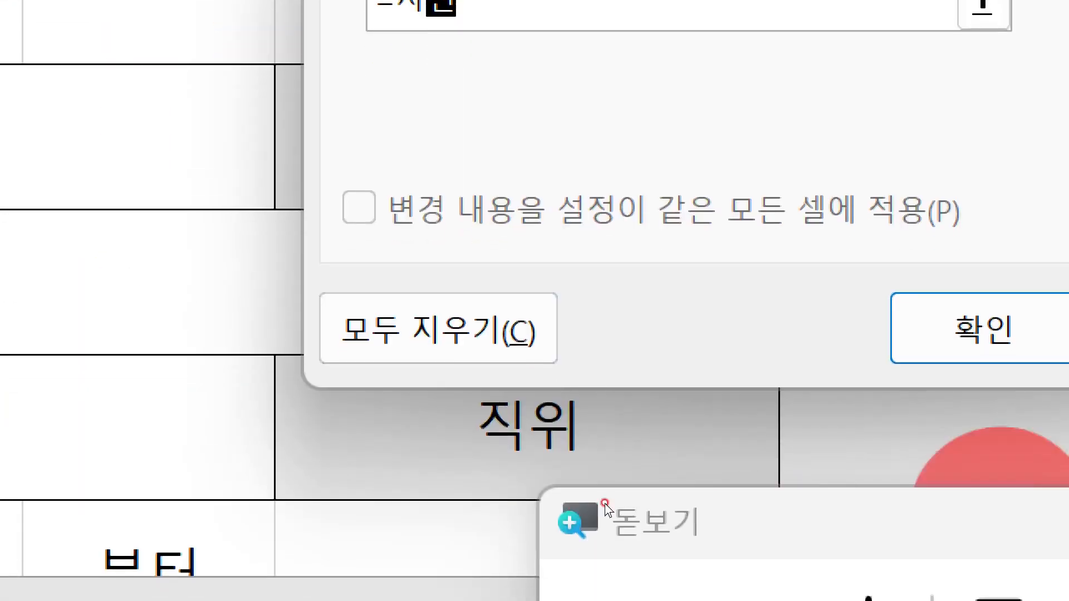
key(super+Escape)
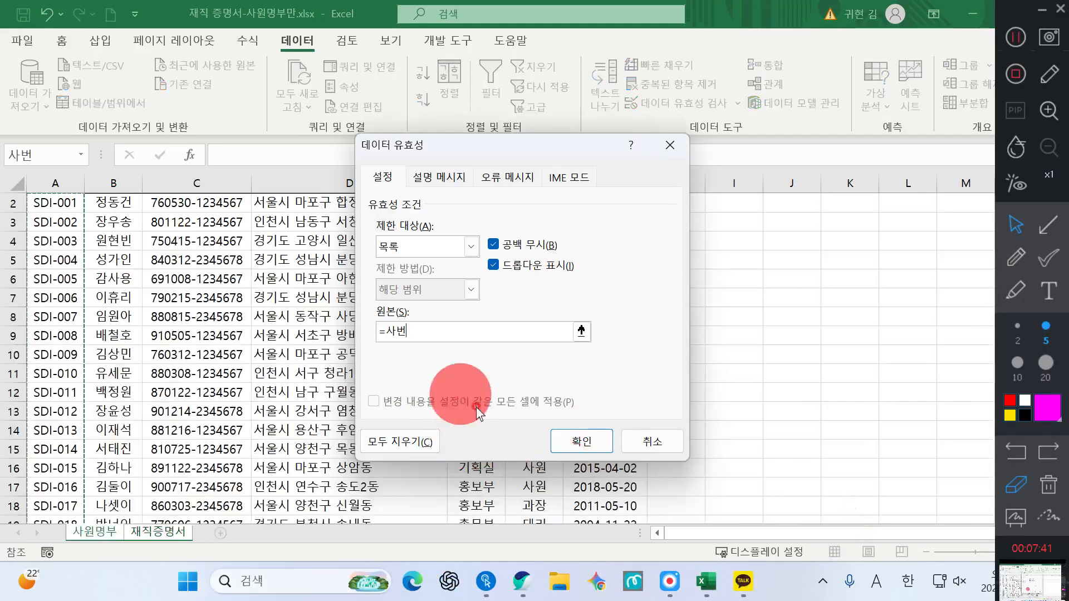
click(564, 446)
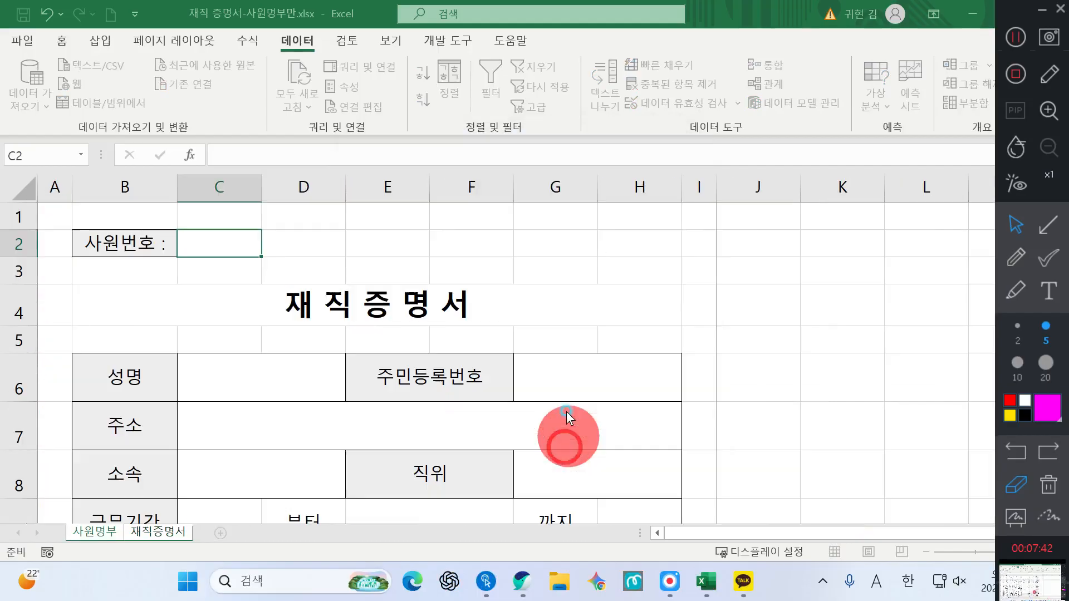
Choose the first employee number from the drop-down list in C2.
click(266, 252)
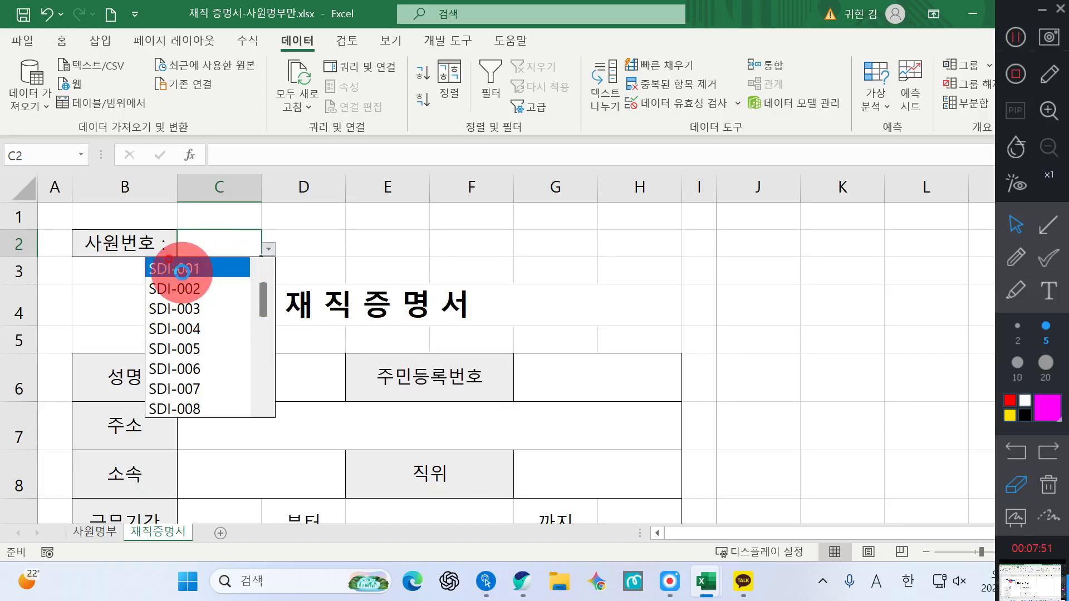
click(181, 270)
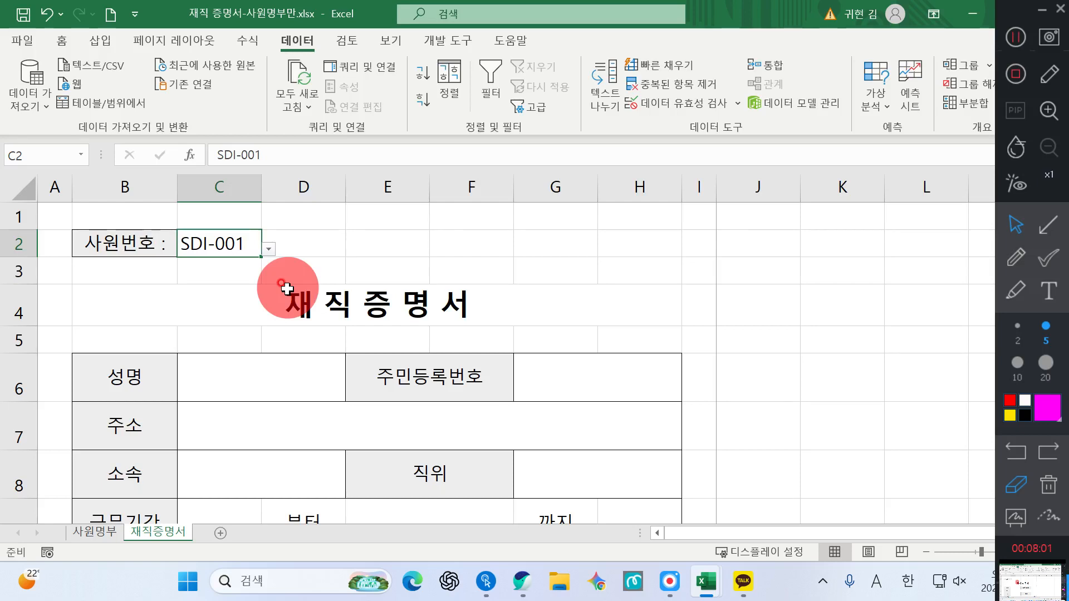
Test the validation by trying to enter 감자 in C2, and cancel the entry.
text(감자)
key(Return)
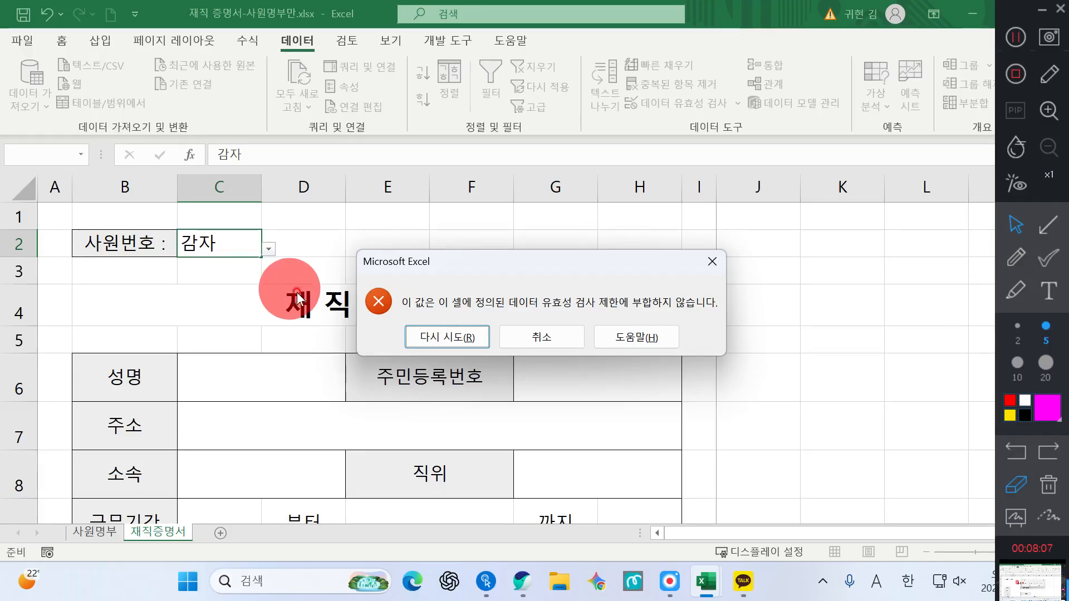
click(556, 343)
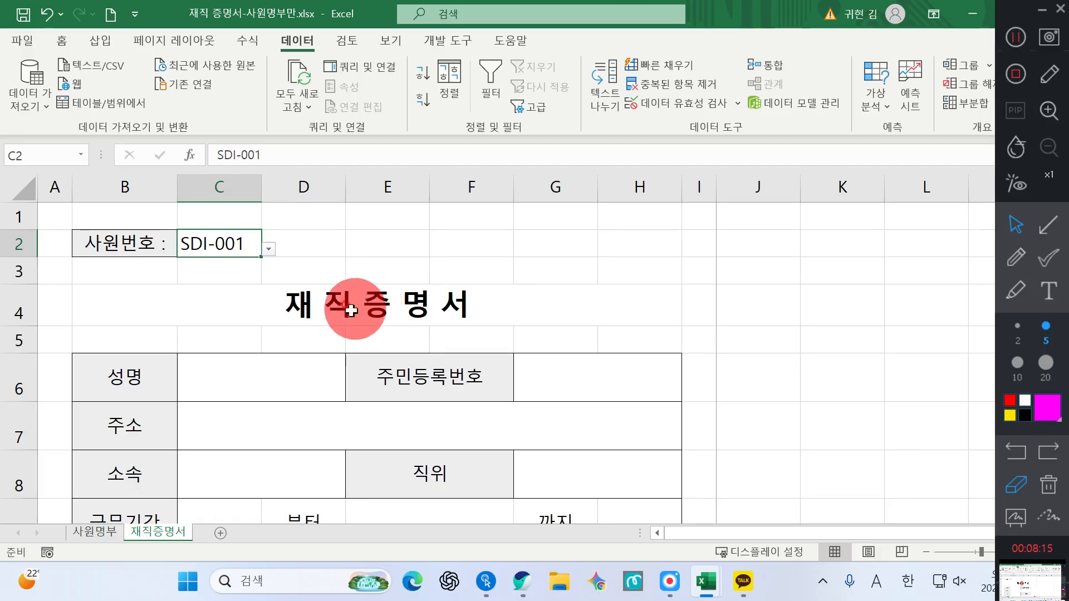
Select the 성명 cell C6 and mark it with a pen check mark.
click(240, 383)
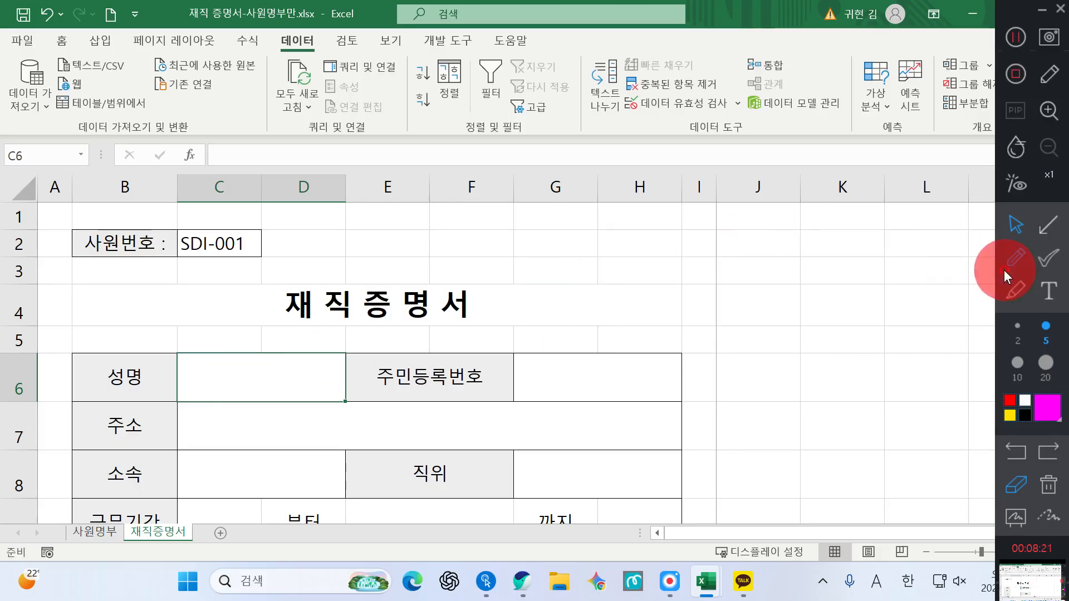
click(1016, 258)
drag(199, 346, 246, 337)
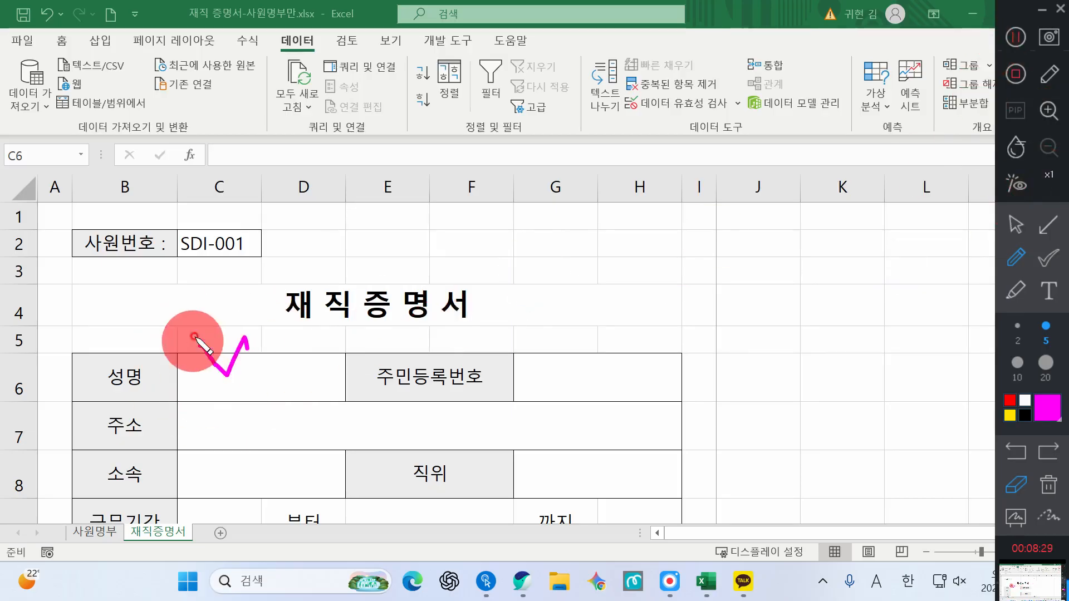
click(1016, 225)
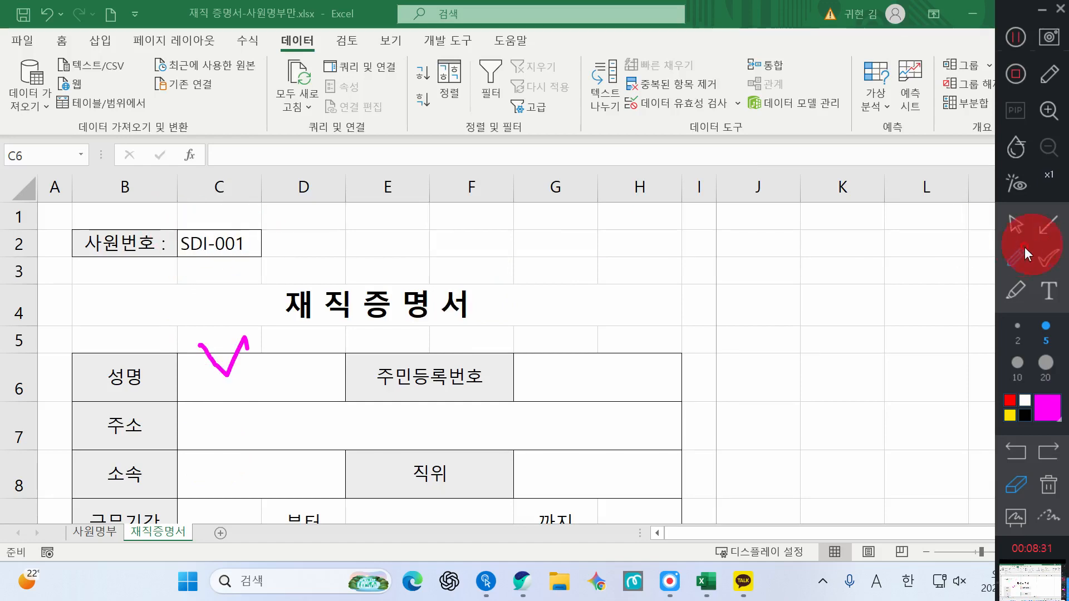
Look up the employee's name on the 사원명부 sheet and return to the 재직증명서 sheet.
click(106, 533)
click(108, 266)
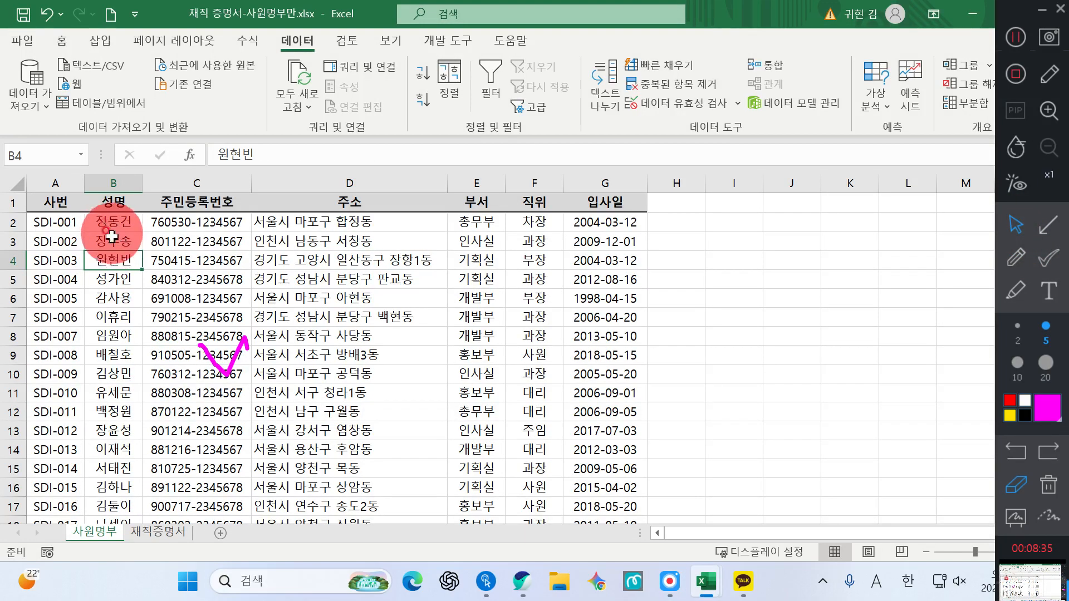
click(113, 241)
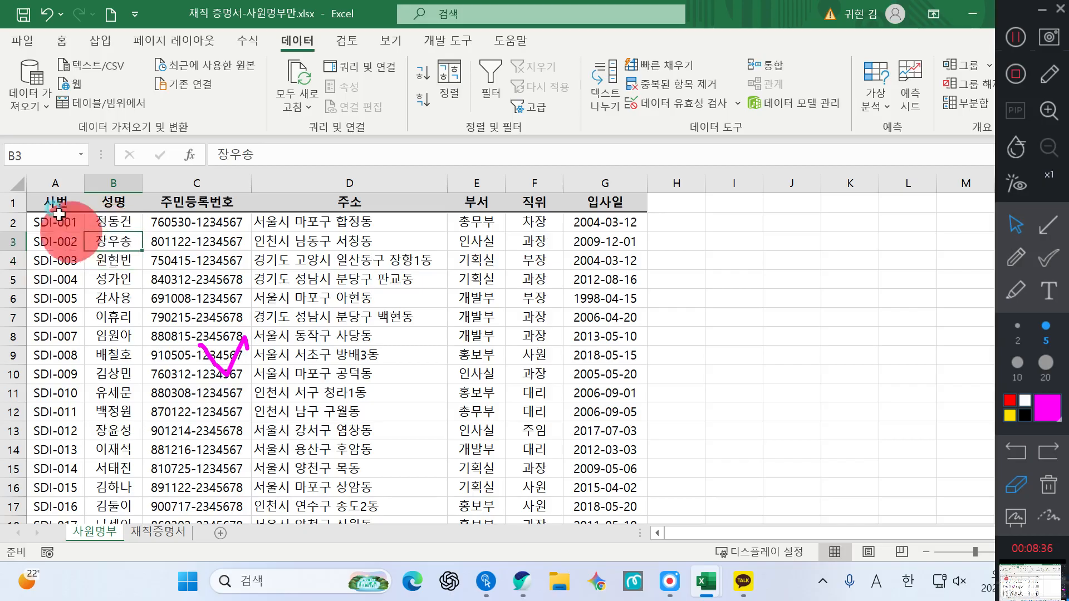
click(146, 522)
click(158, 532)
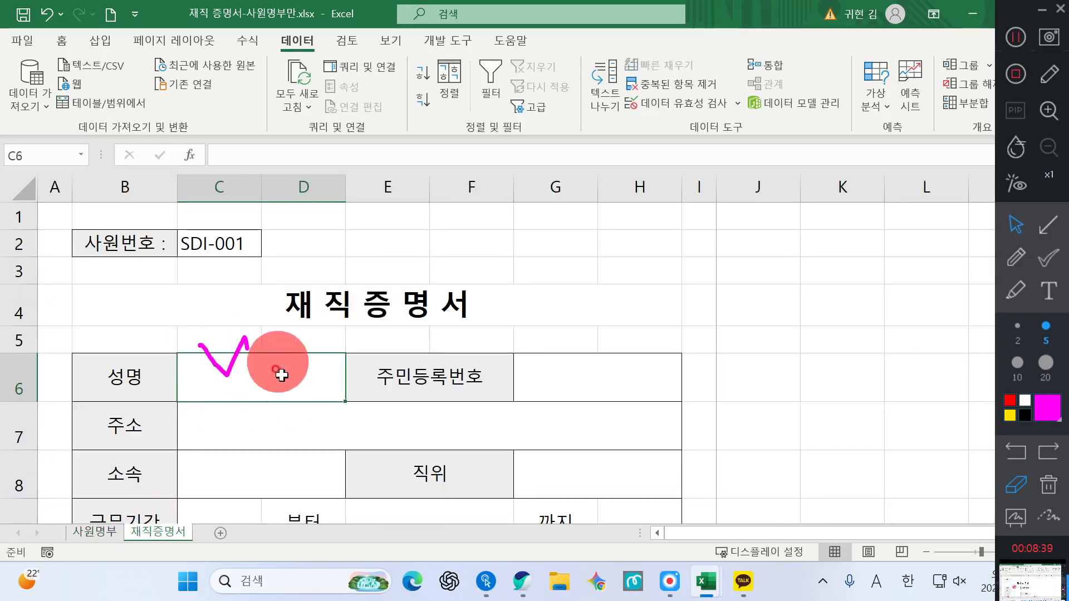
Erase the pen mark, try entering the employee's full name manually in C6, and clear the cell.
click(1048, 486)
click(258, 369)
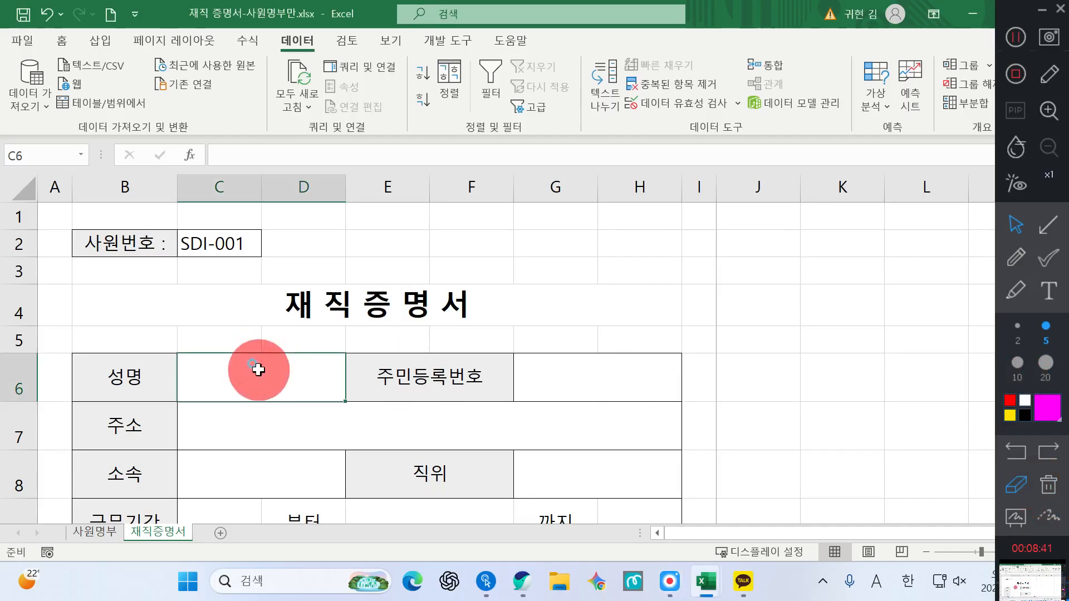
text(정ㅂ동건)
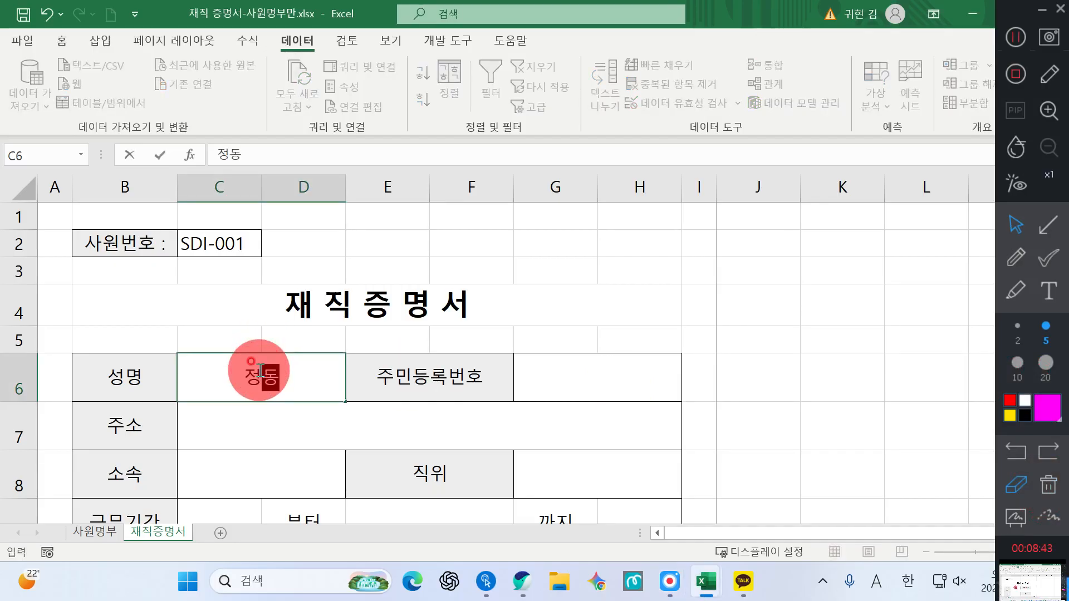
key(Return)
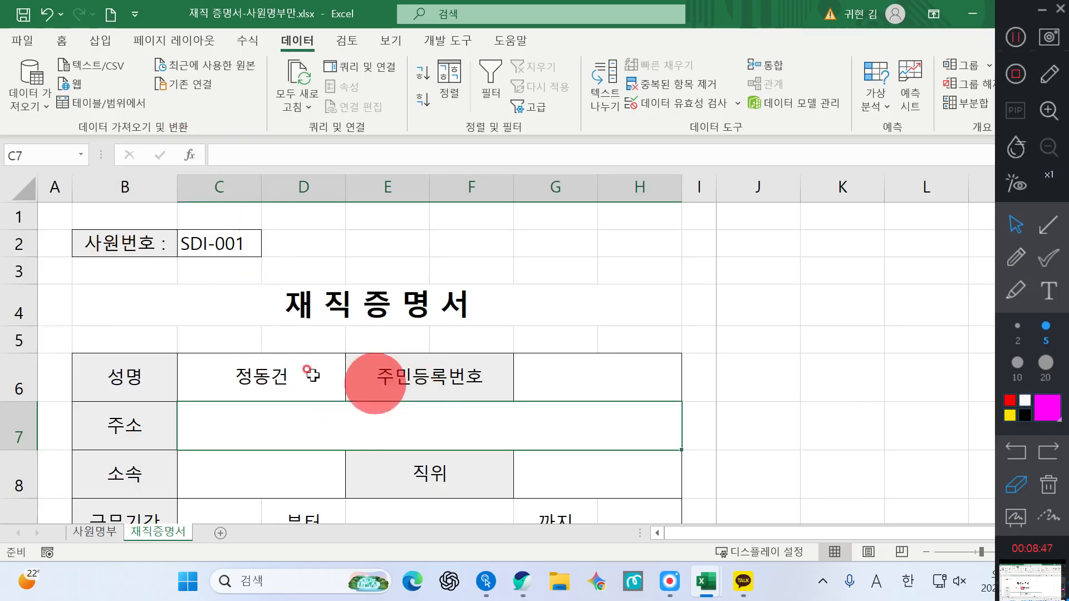
click(281, 374)
key(Delete)
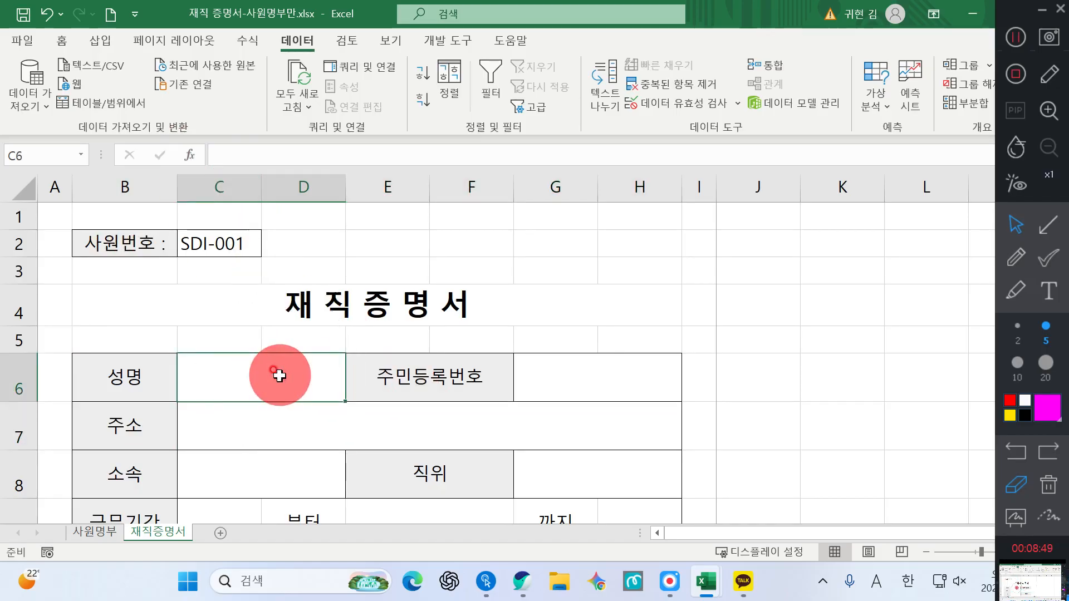
Mark cells C6 and C2 with pen check marks and erase the marks.
click(1016, 257)
mouse_move(207, 338)
mouse_down()
mouse_move(224, 363)
mouse_move(243, 328)
mouse_up()
drag(182, 228, 194, 210)
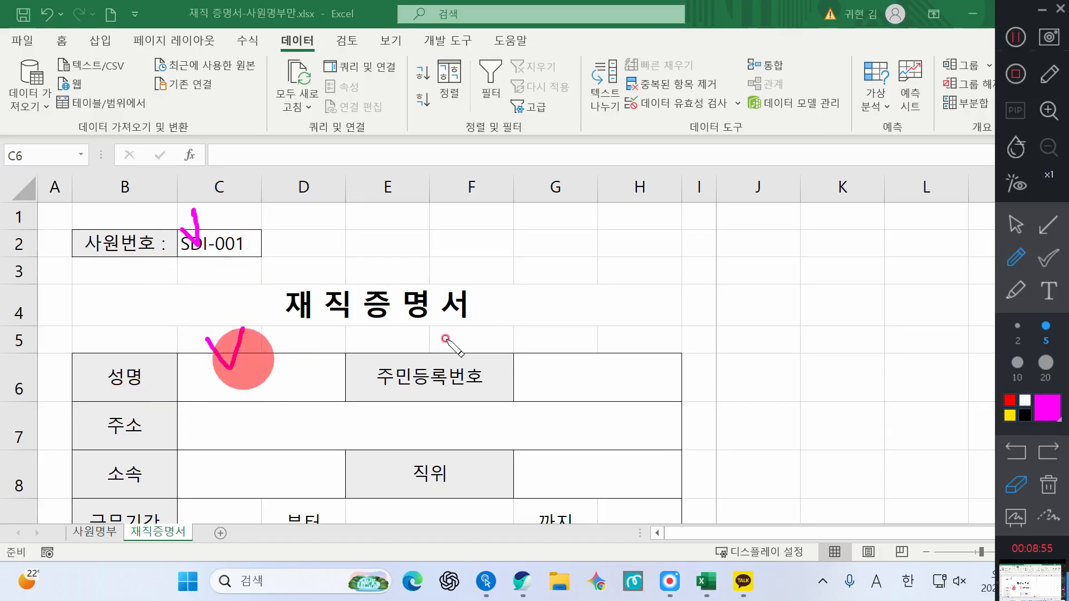
click(1049, 484)
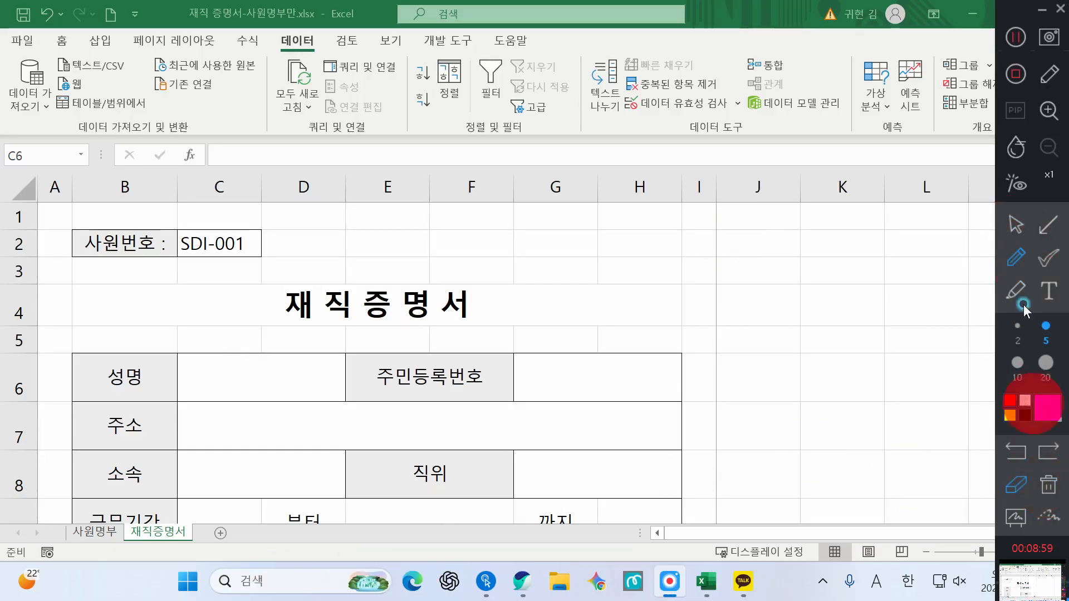
click(1016, 225)
Search Windows for 메모장 and open Notepad.
click(248, 579)
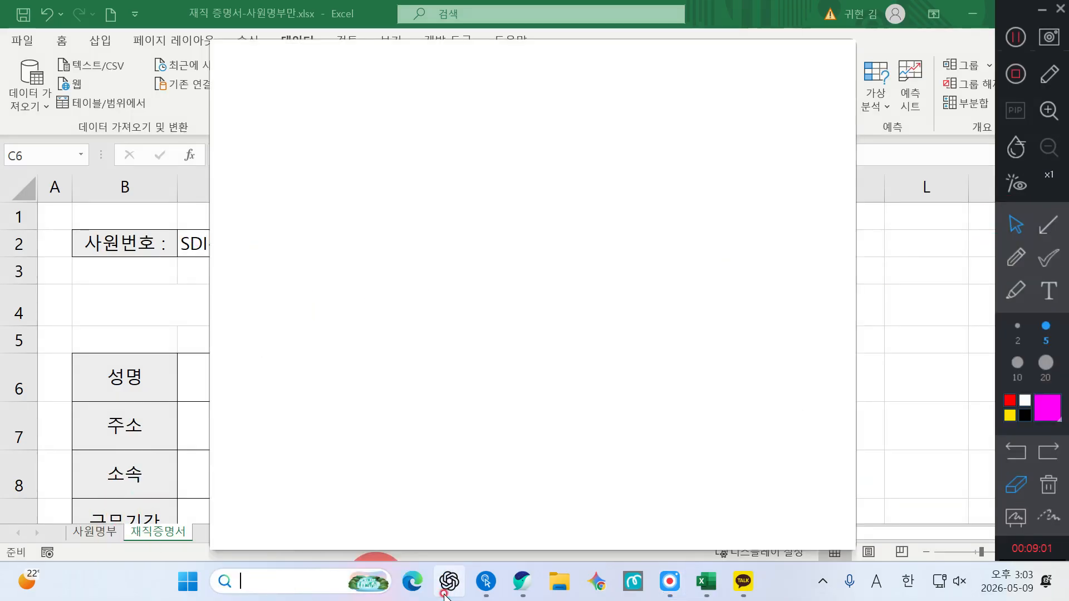
text(=V)
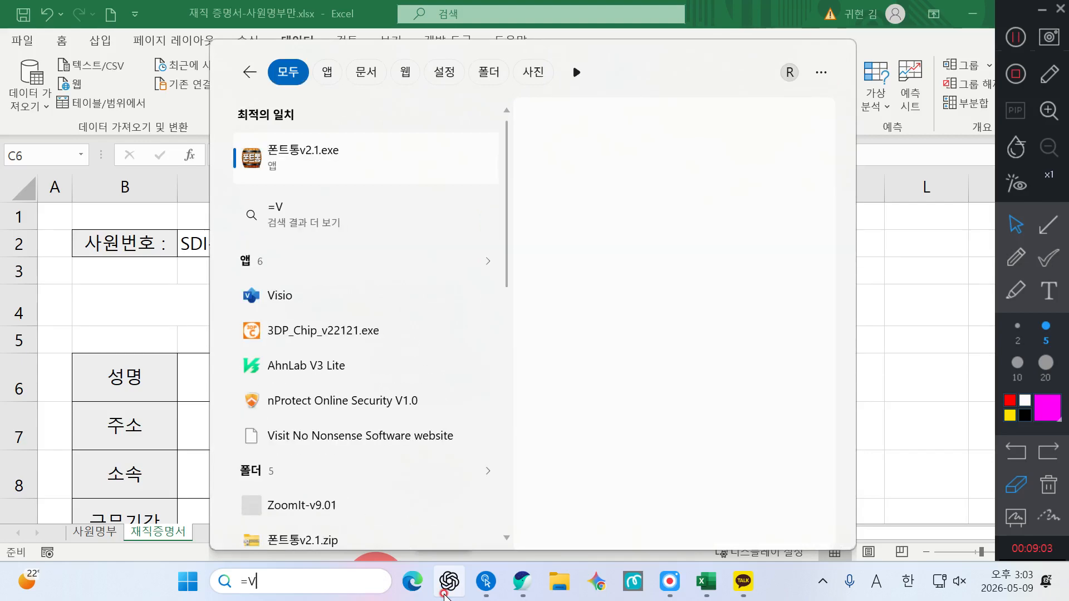
key(BackSpace)
key(BackSpace)
key(Hangul)
text(메몾)
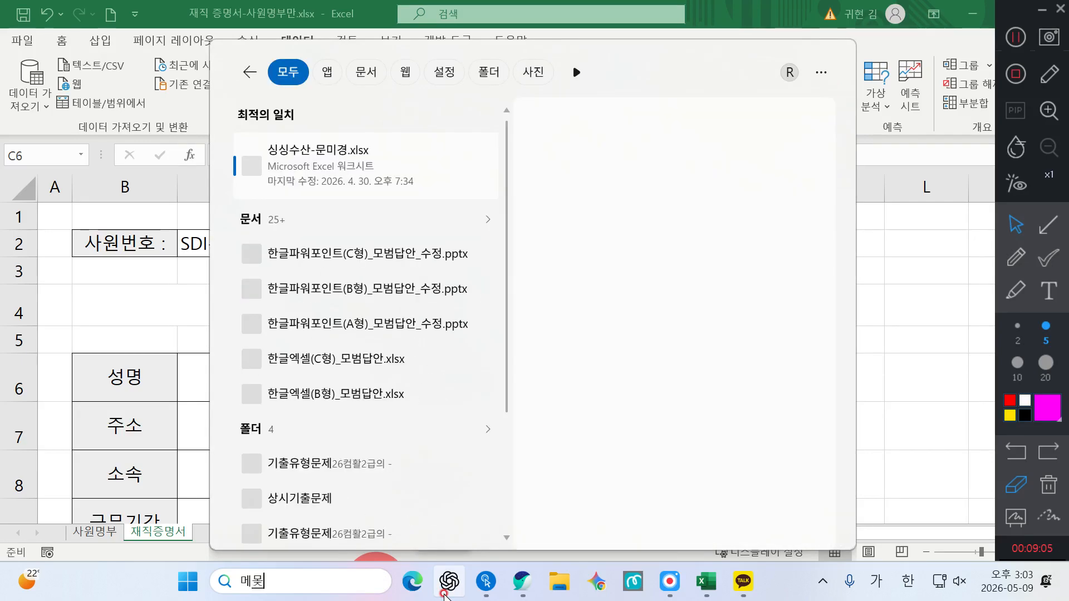
text(장)
click(310, 160)
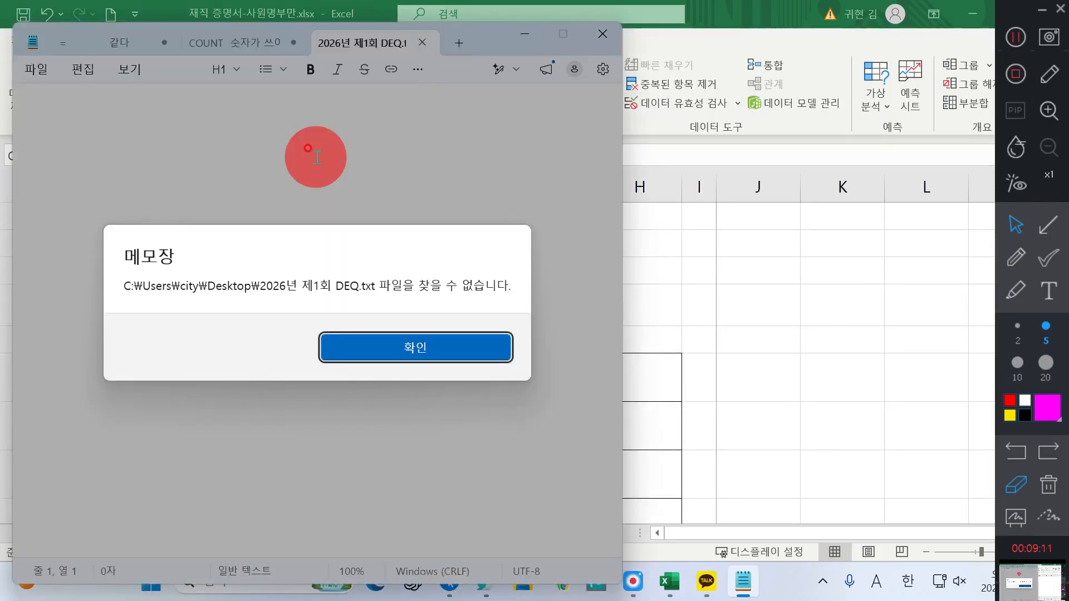
Dismiss the missing-file message and close the two old unsaved notes without saving them.
click(356, 350)
click(258, 38)
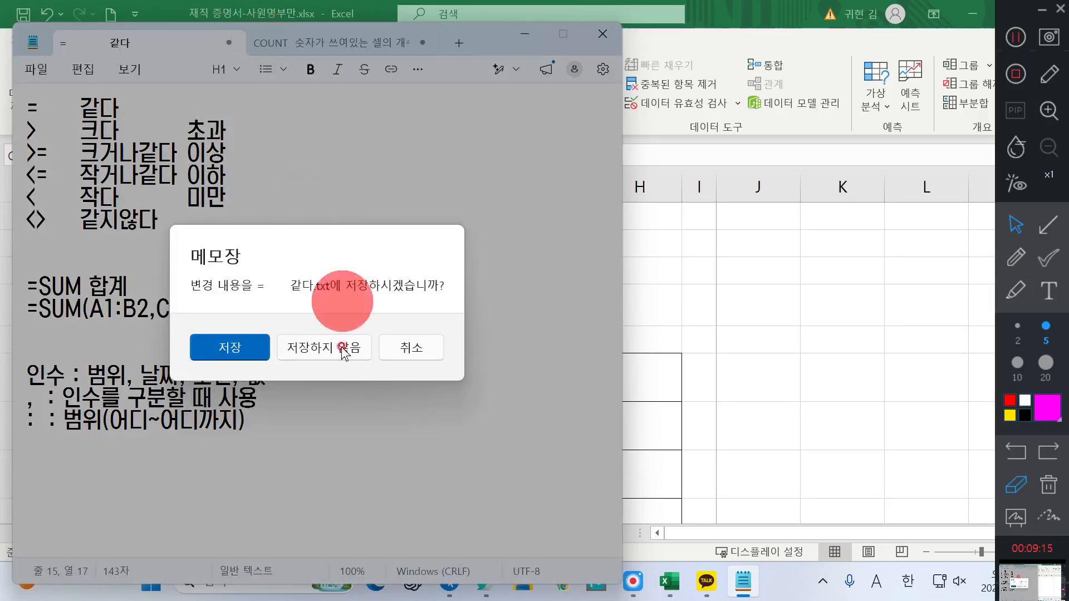
click(341, 347)
click(238, 44)
click(334, 339)
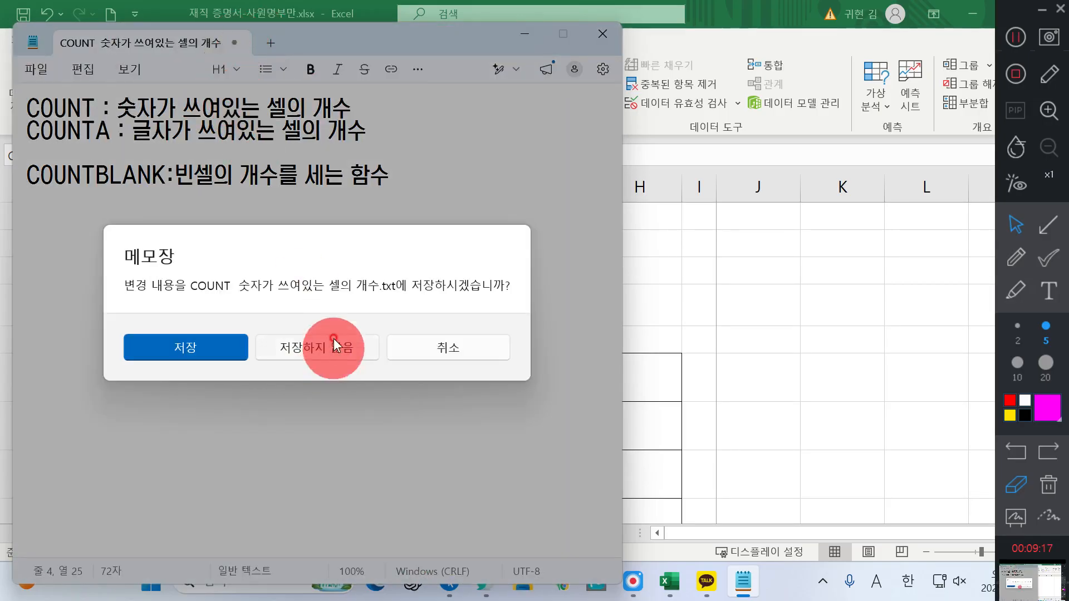
Reopen Notepad with a blank document, maximized and zoomed in to 310%.
click(310, 577)
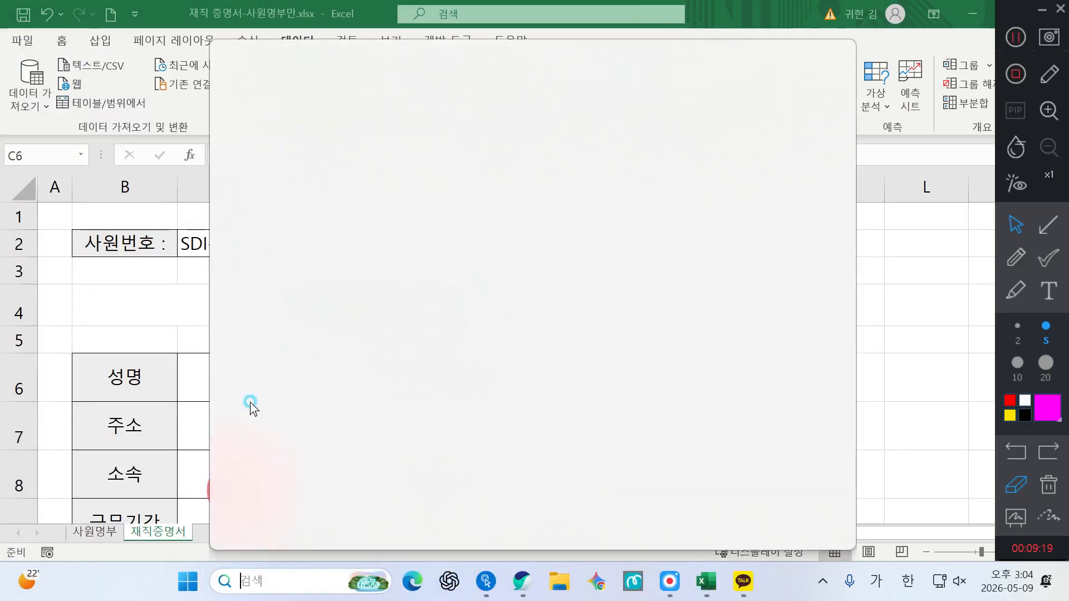
click(273, 109)
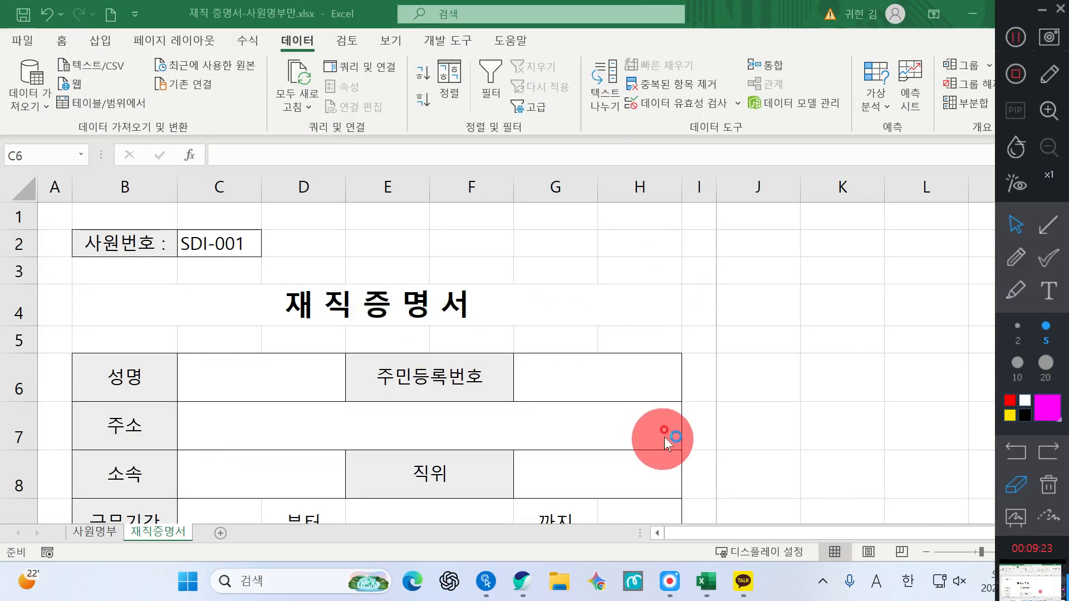
click(570, 34)
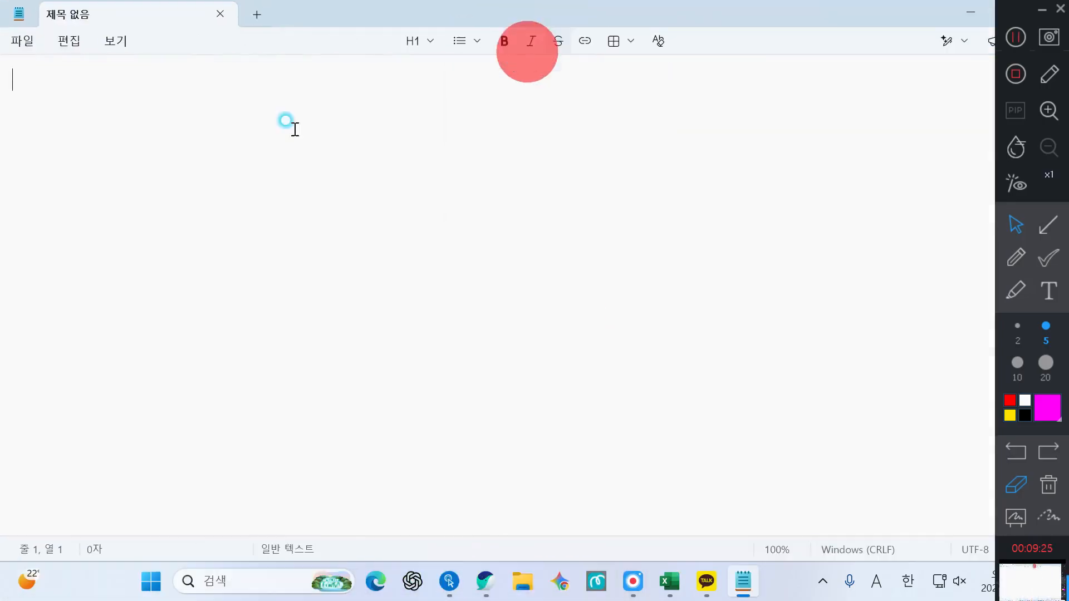
scroll(127, 204, up, 13)
scroll(127, 205, up, 8)
click(127, 205)
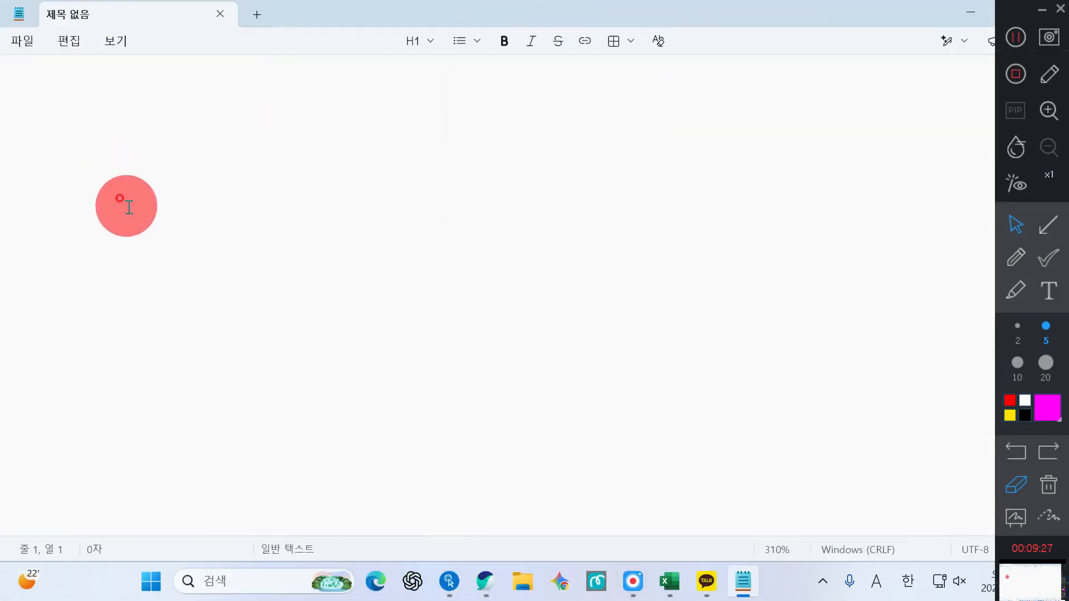
Write the heading =VLOOKUP and, on the line below it, 표에서 원하는값을 찾고.
text(=VL)
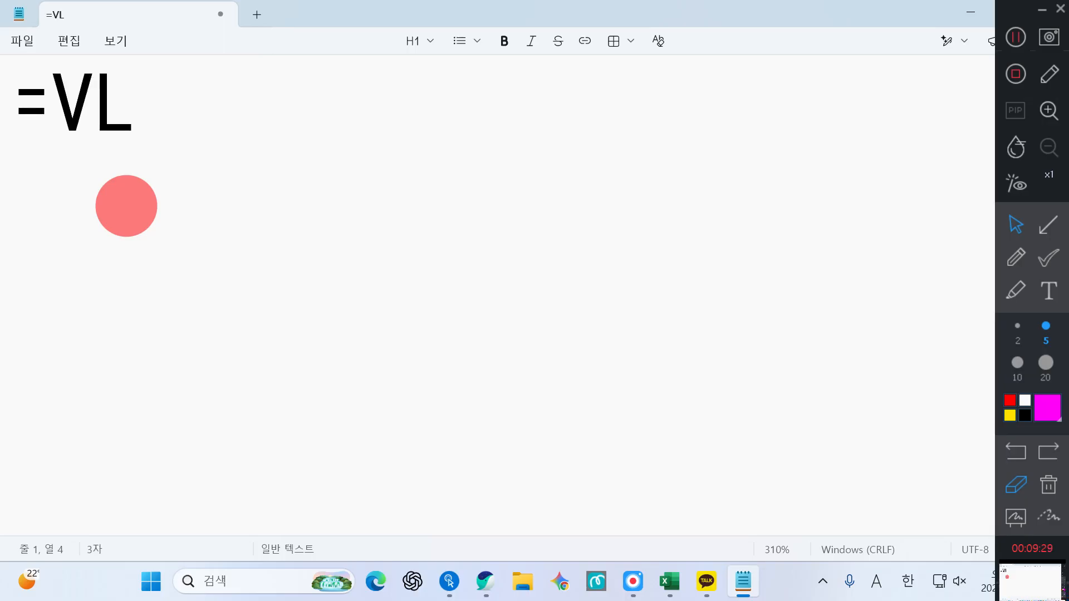
text(OOKUP)
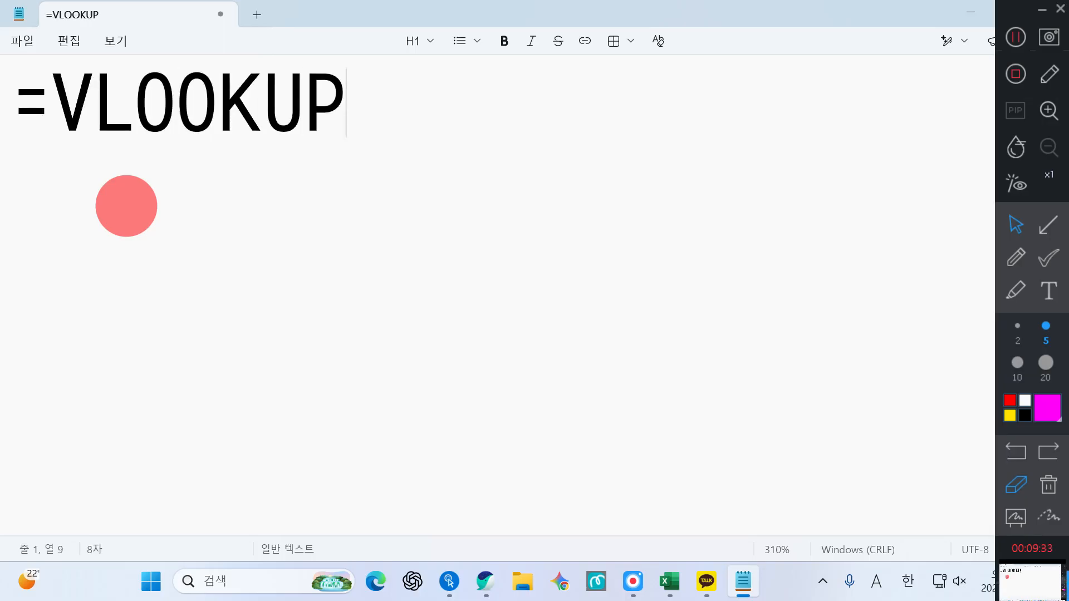
key(Return)
text(DU)
key(BackSpace)
key(BackSpace)
key(Hangul)
text(표에서 오)
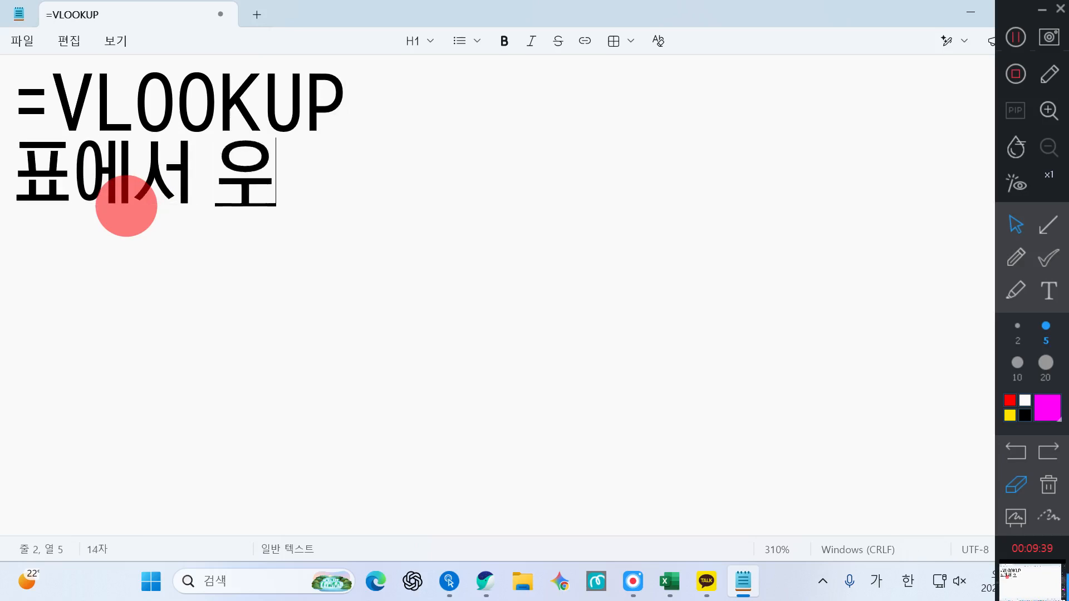
key(BackSpace)
text(원하는값)
key(BackSpace)
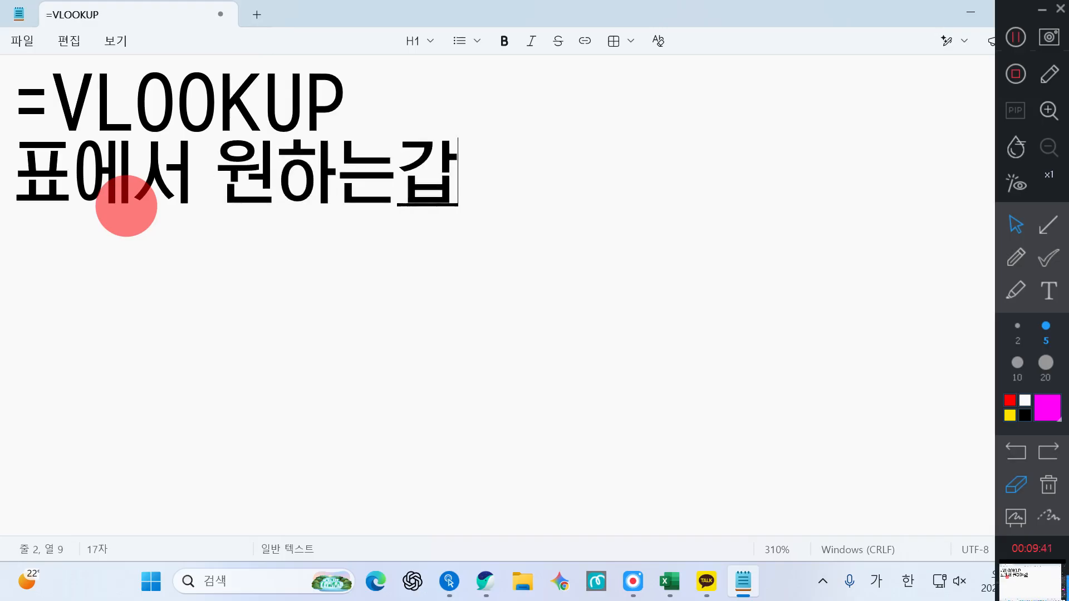
text(을 찾고)
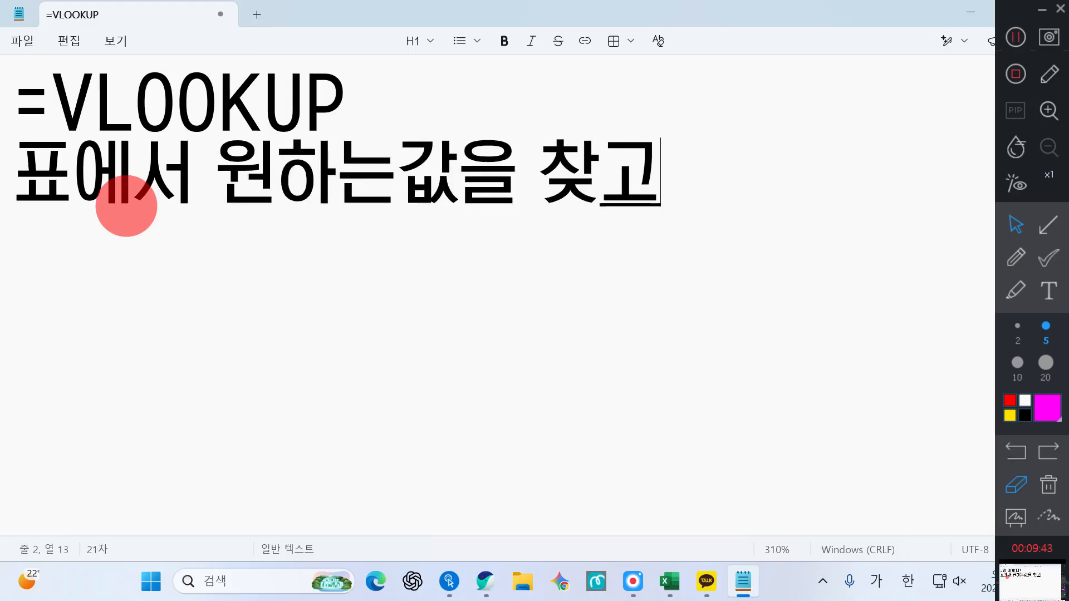
Add a third line reading 그 값과 같은 열에 있는 데이터를.
key(Return)
text(그)
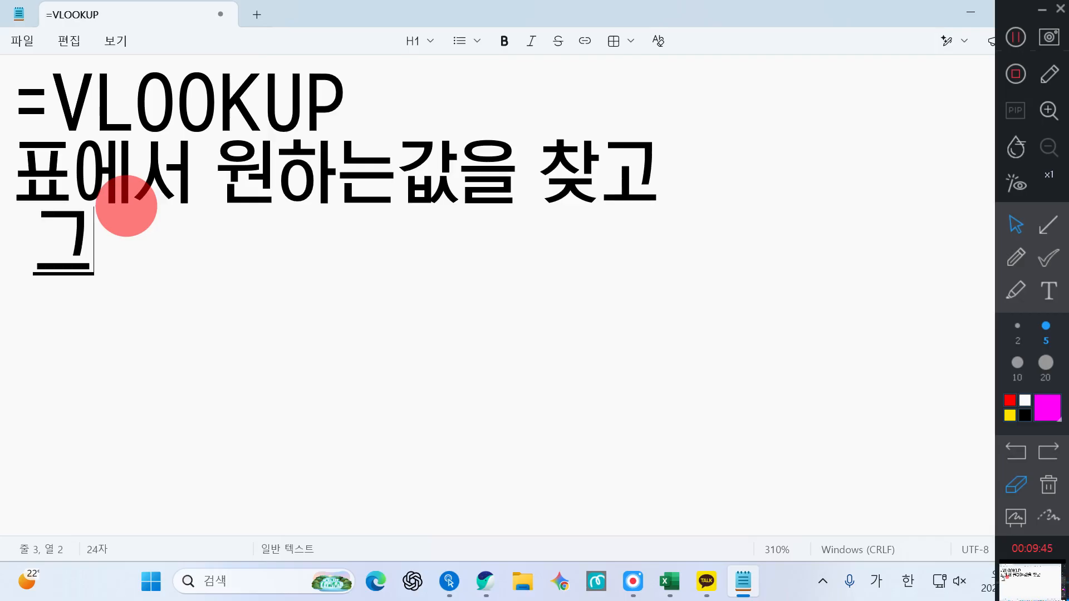
text( 값)
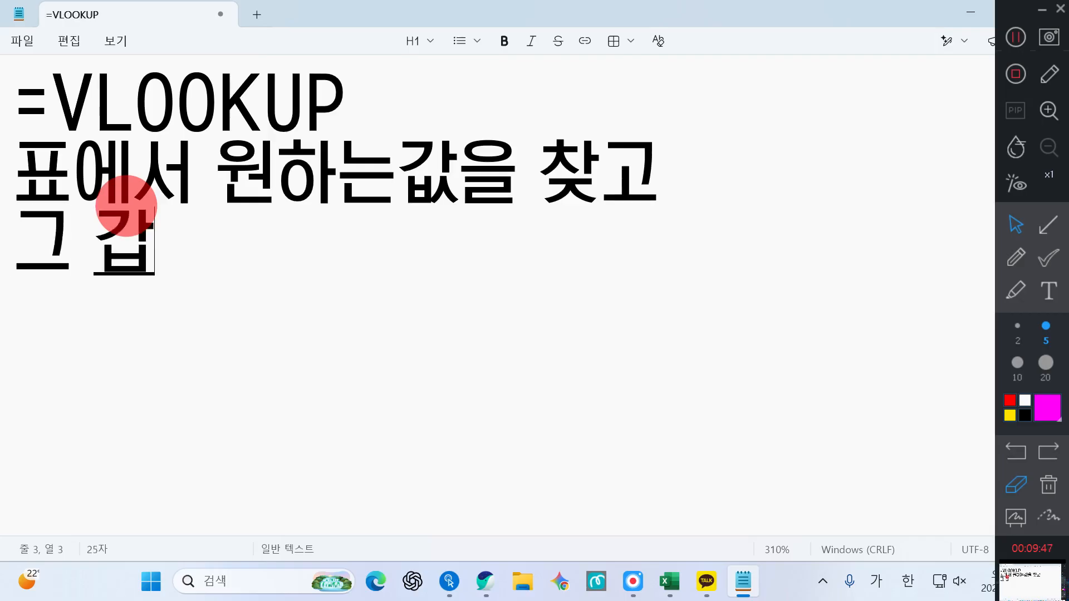
text(과 같은 열에)
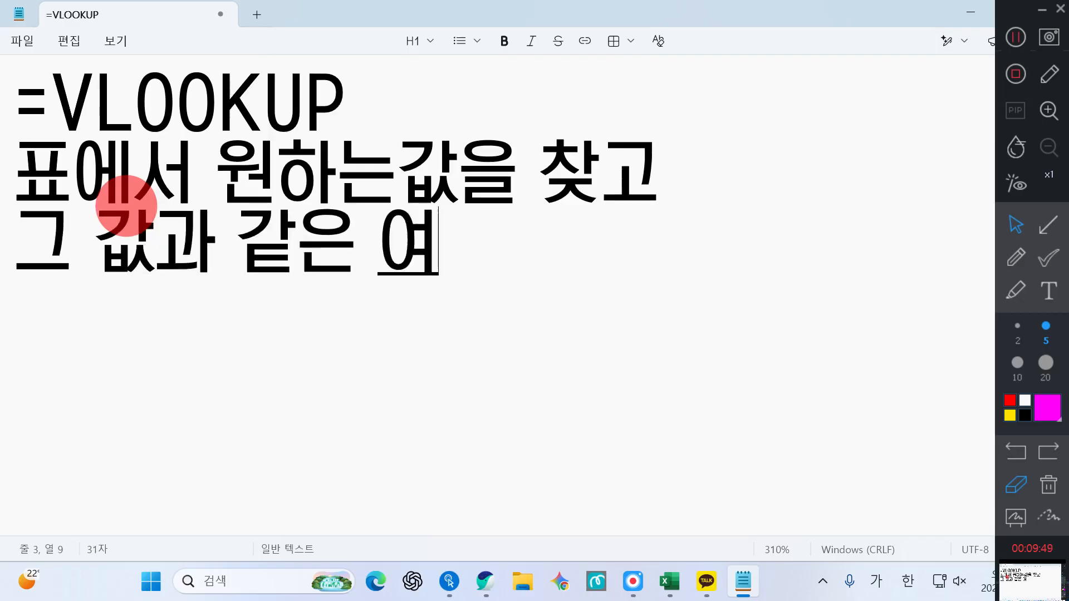
text(이)
key(BackSpace)
text(있는 )
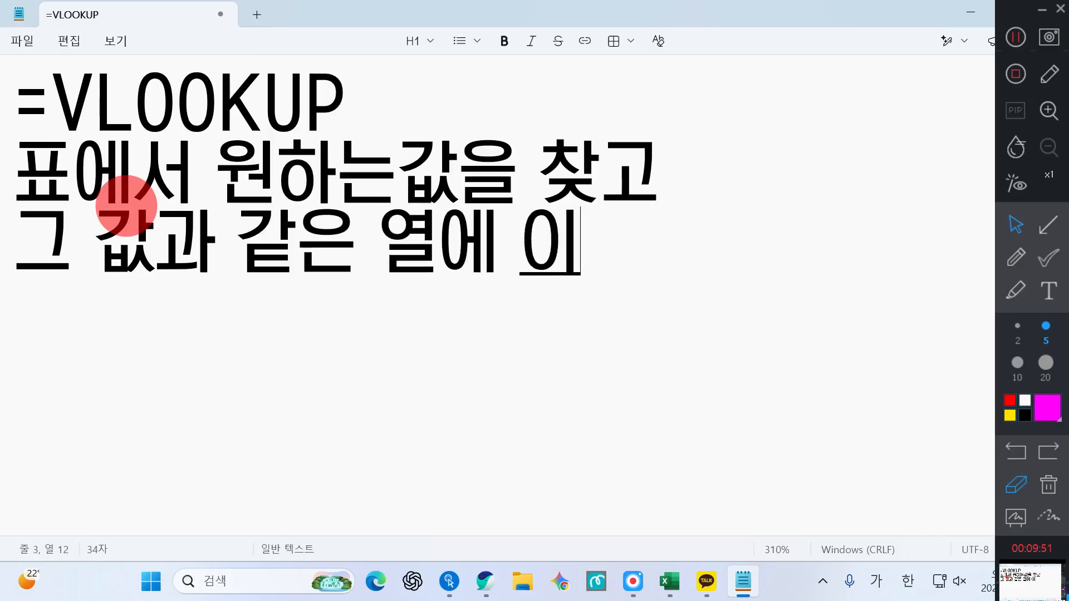
text(데이터를)
Finish the function description with a fourth line reading 표시하는 함수.
key(Return)
text(표)
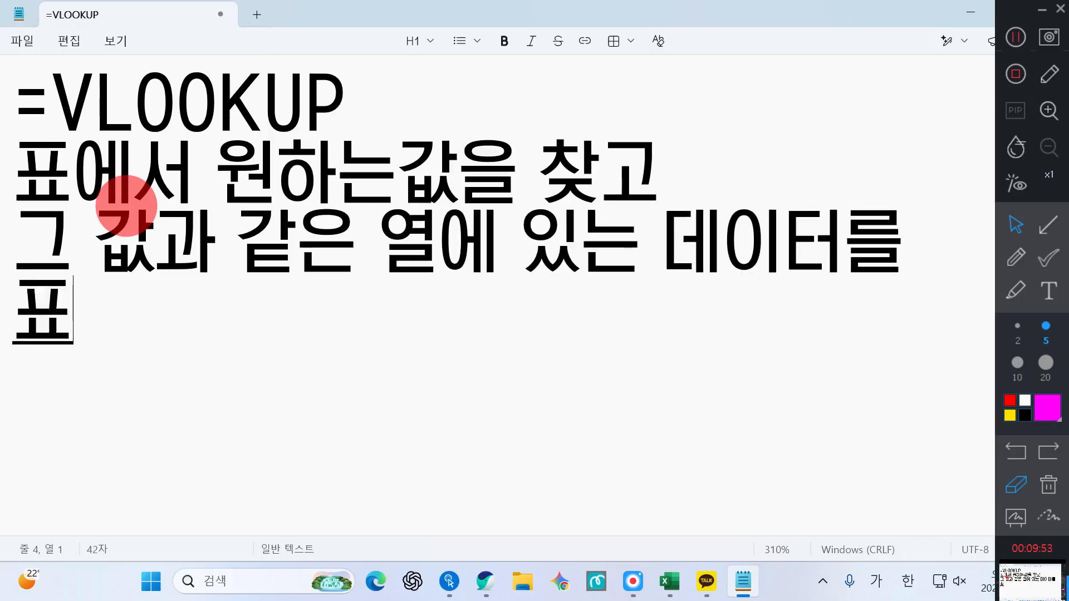
text(시한는 함수)
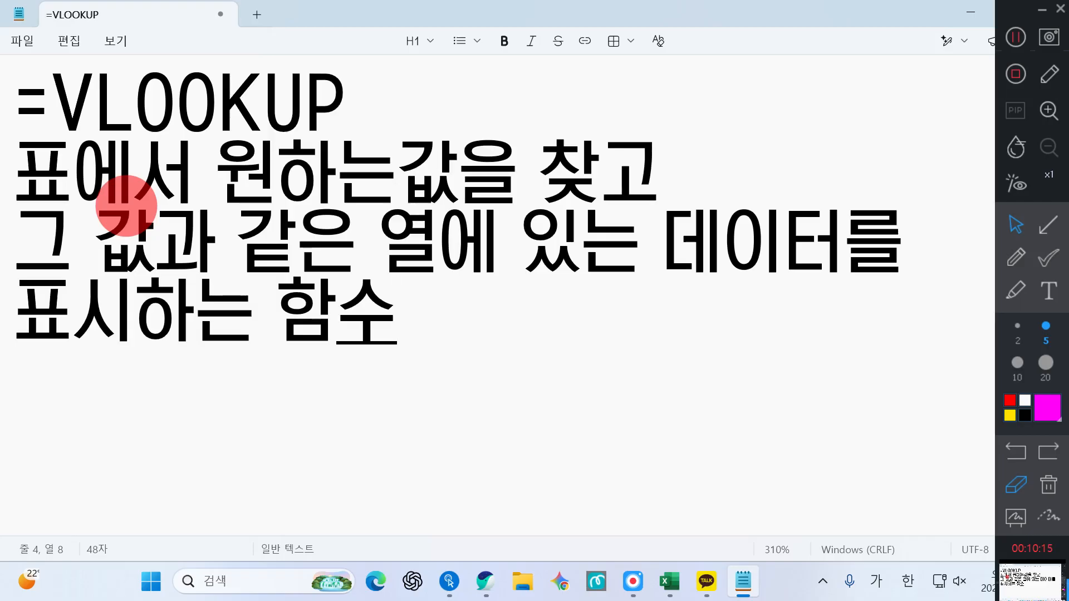
key(BackSpace)
text(수)
Start a syntax line under the function description reading =VLOOKUP(.
key(Return)
text(=)
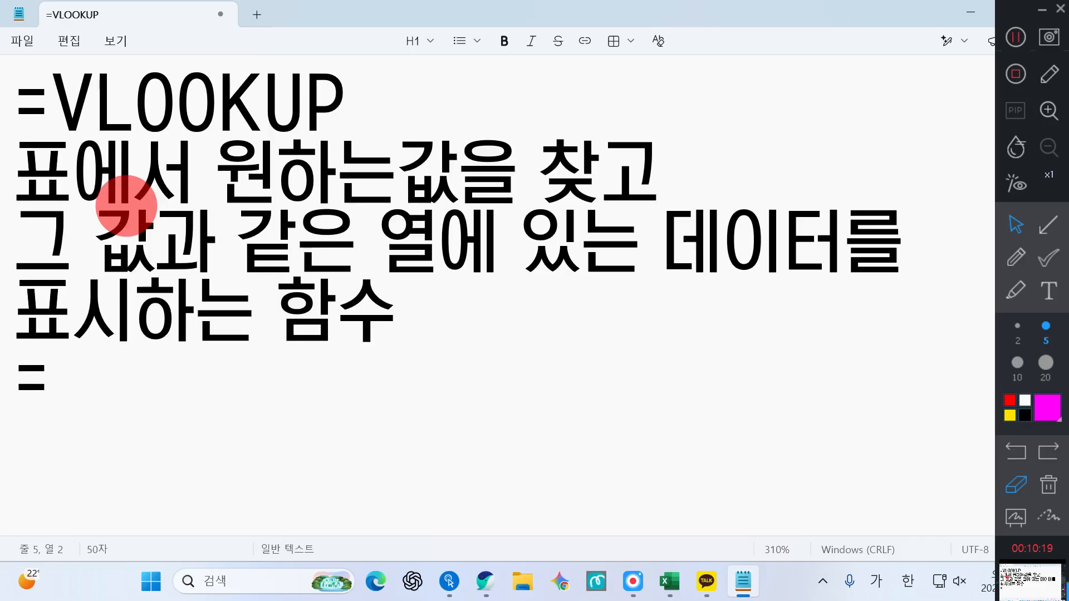
text(피)
key(BackSpace)
key(BackSpace)
key(Hangul)
text(V)
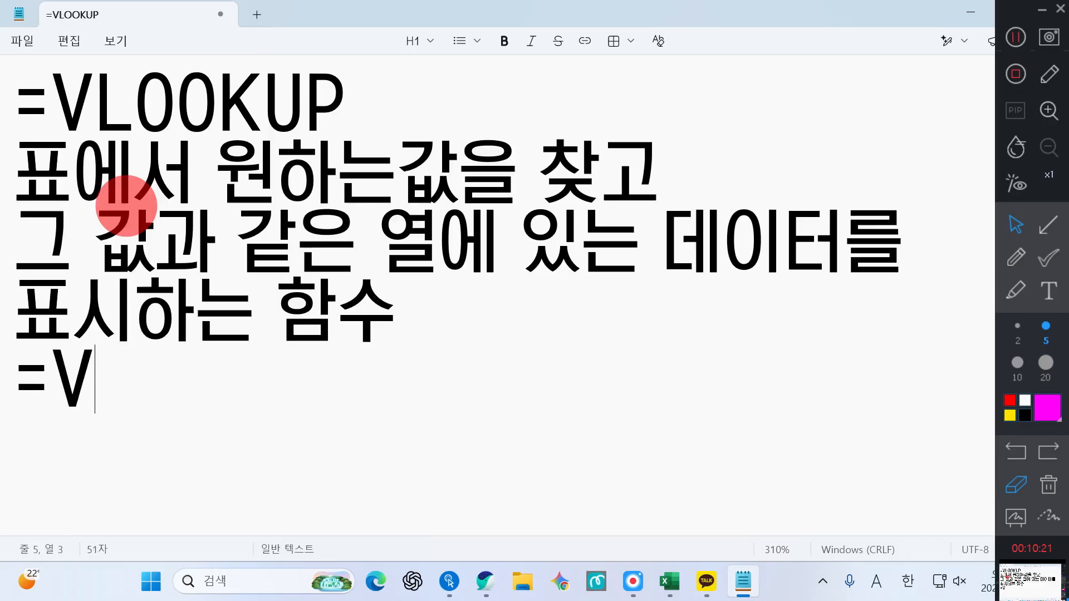
text(LOO)
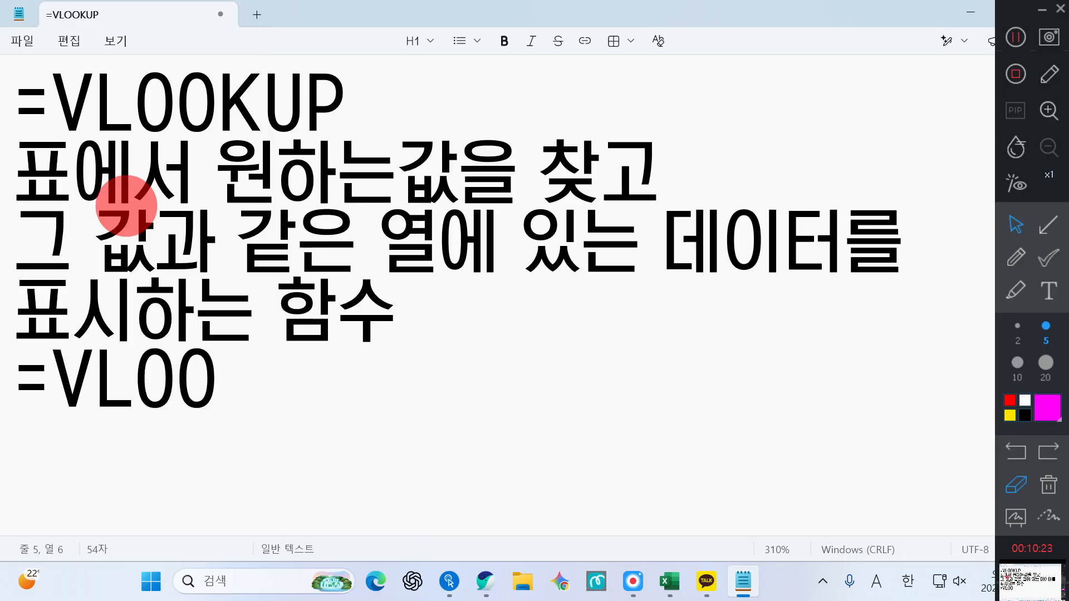
text(KUP()
key(Hangul)
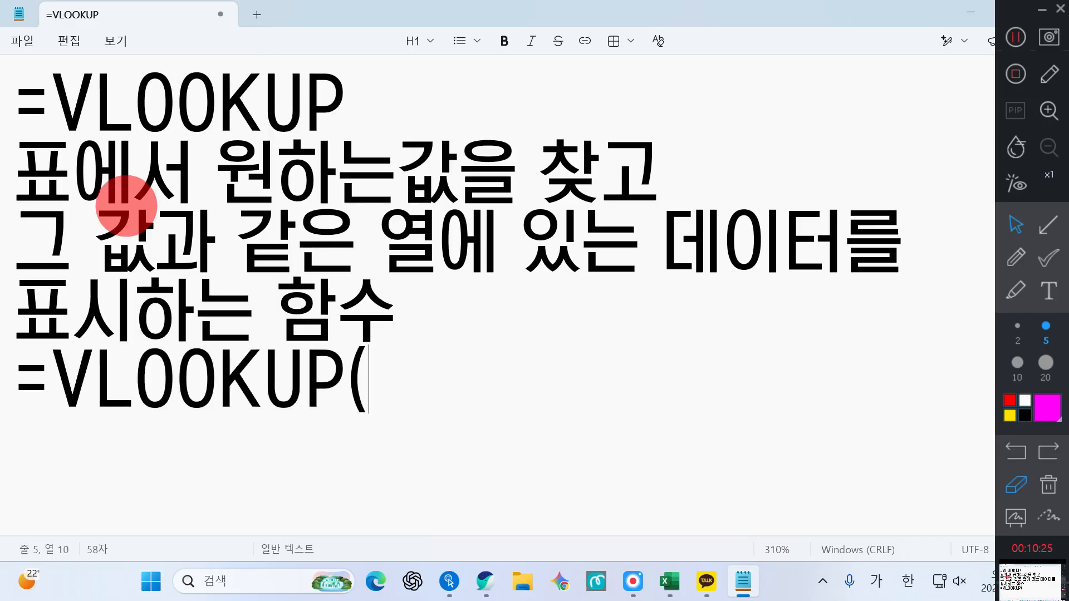
Add the first two arguments to the VLOOKUP syntax line: 찾는값, 표범위, each followed by a comma.
text(찾는)
text(갑스,)
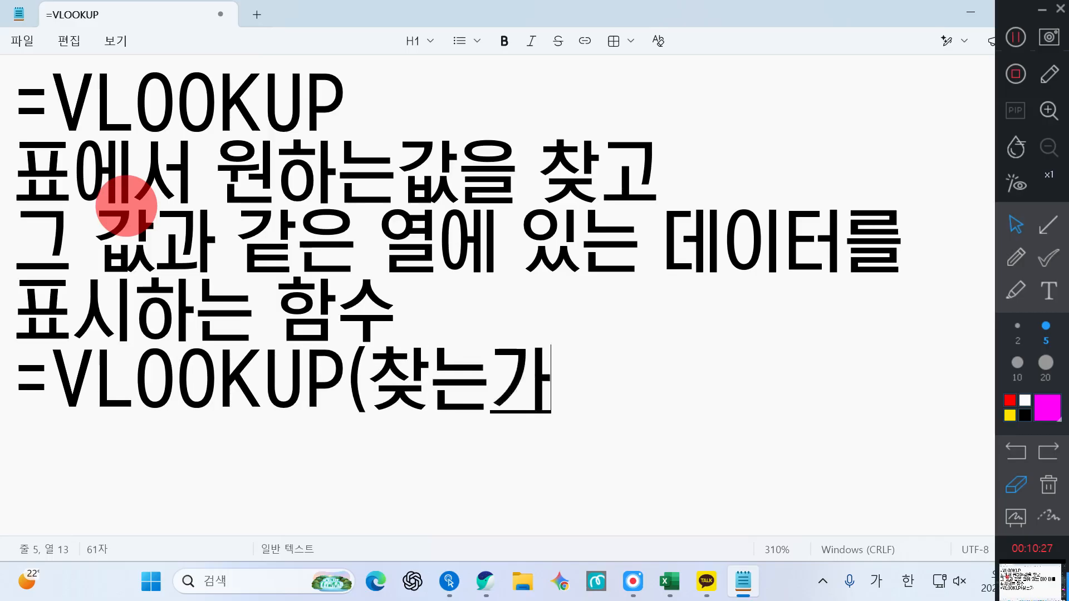
key(BackSpace)
key(BackSpace)
text(ㅅ, )
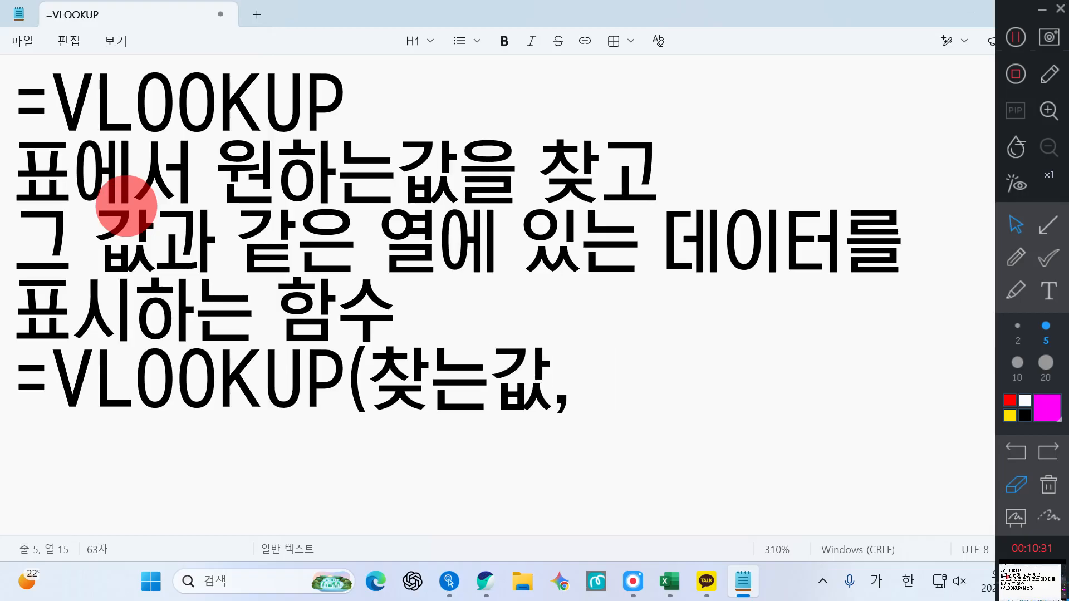
text(ㅍ)
key(BackSpace)
text(표범위, )
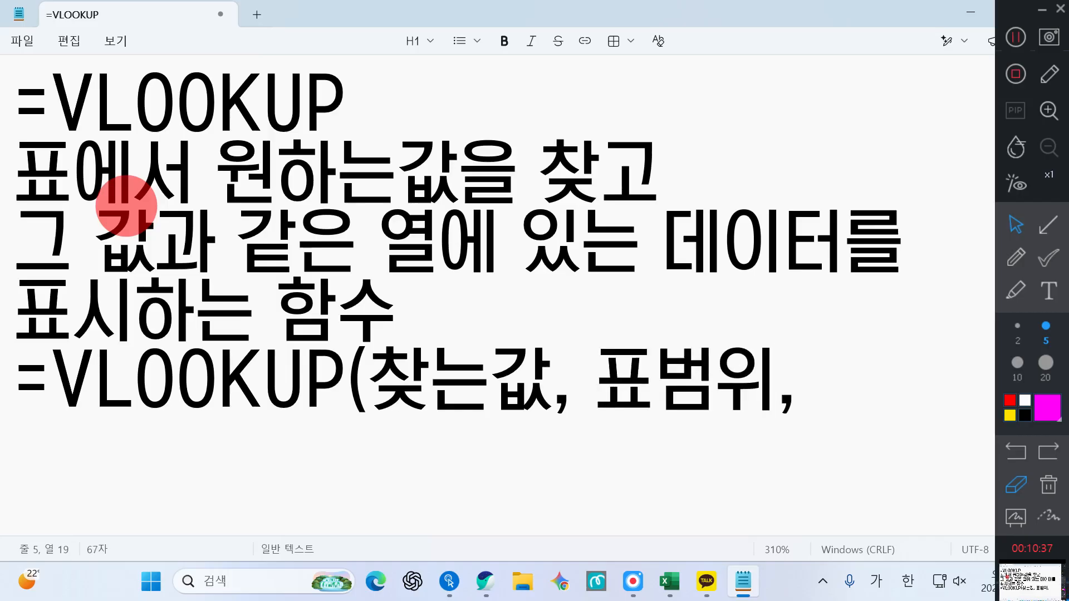
Complete the VLOOKUP syntax with the arguments 열번호,일치(0)&근사값(1) and a closing parenthesis.
text(열번호,)
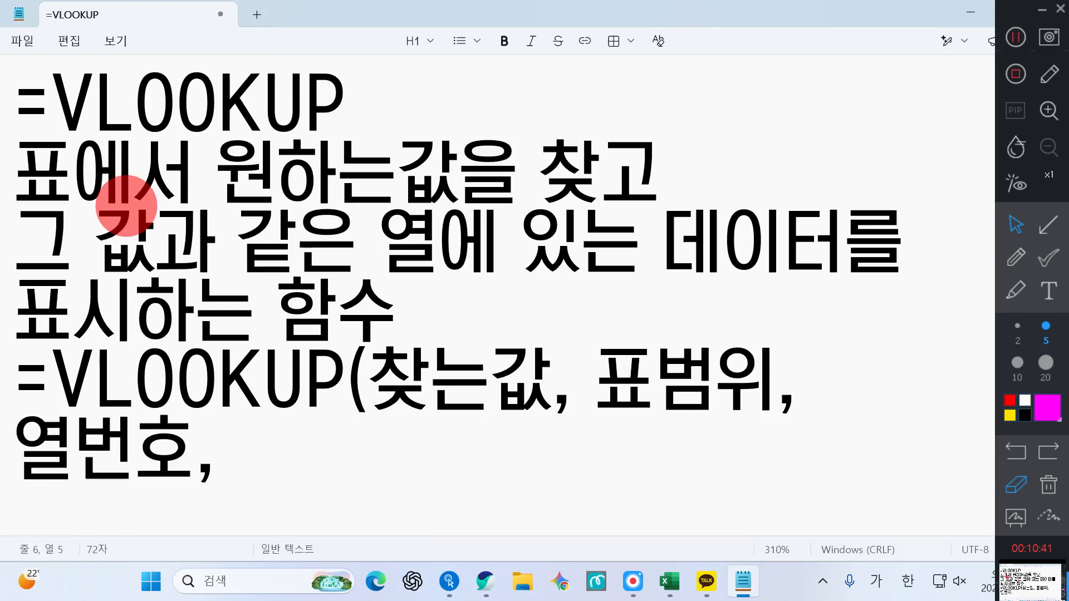
text(일)
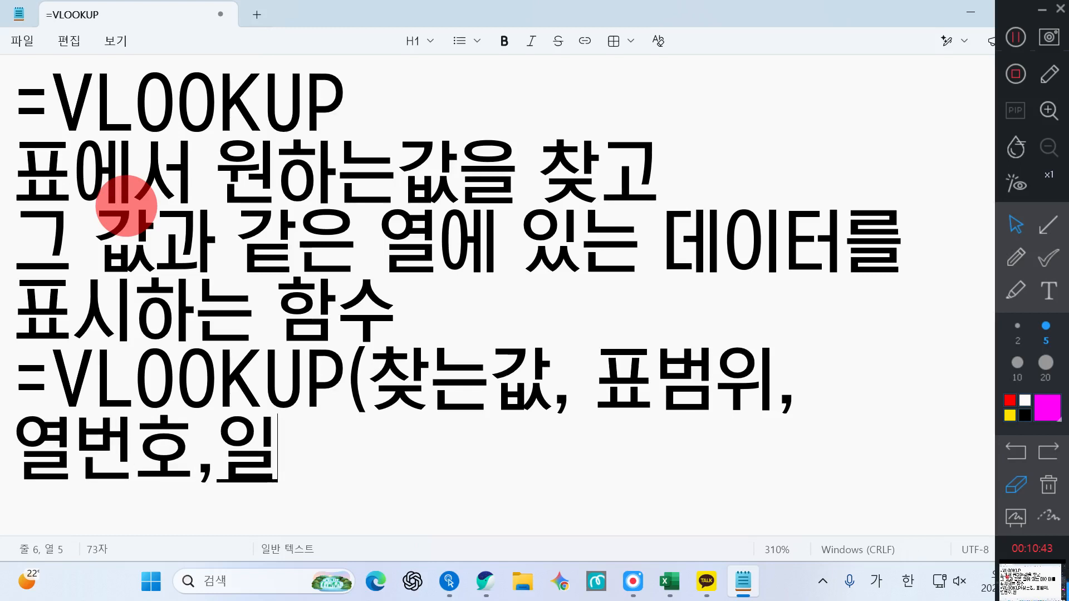
text(치()
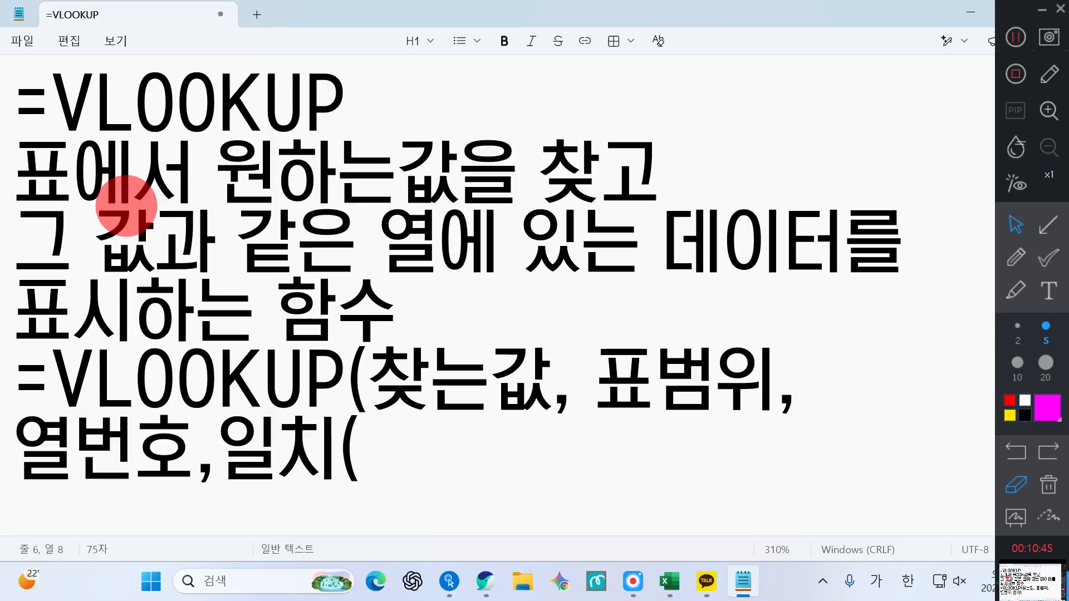
text(0))
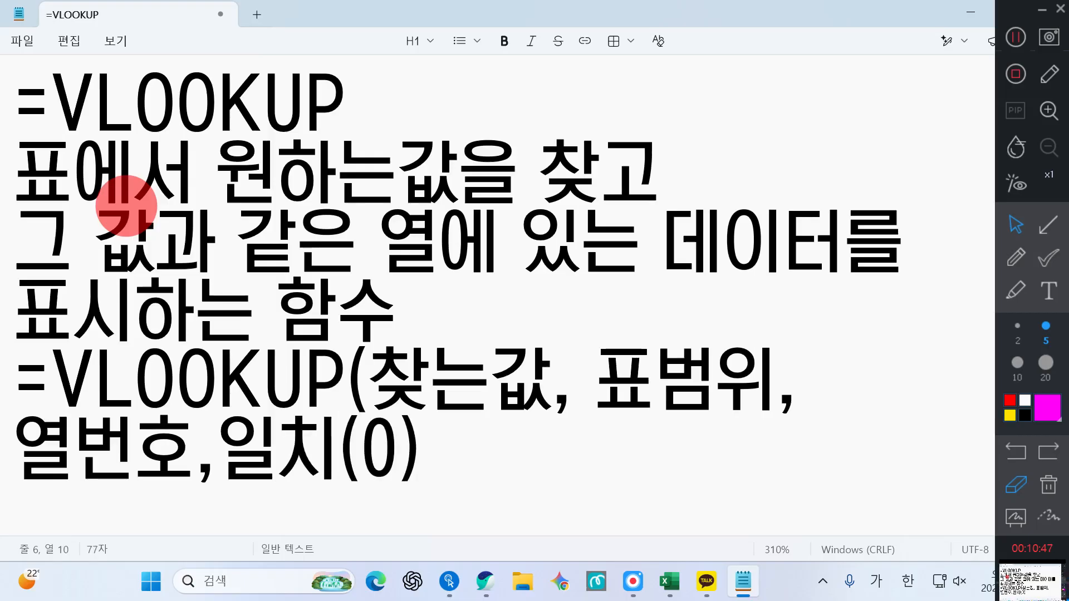
text(&)
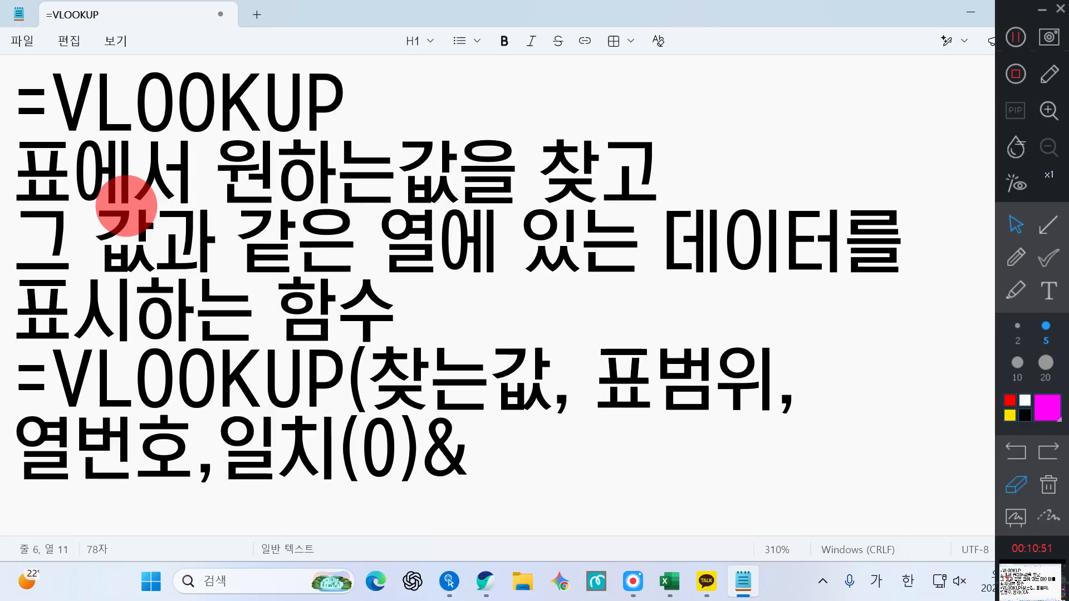
text(근사값)
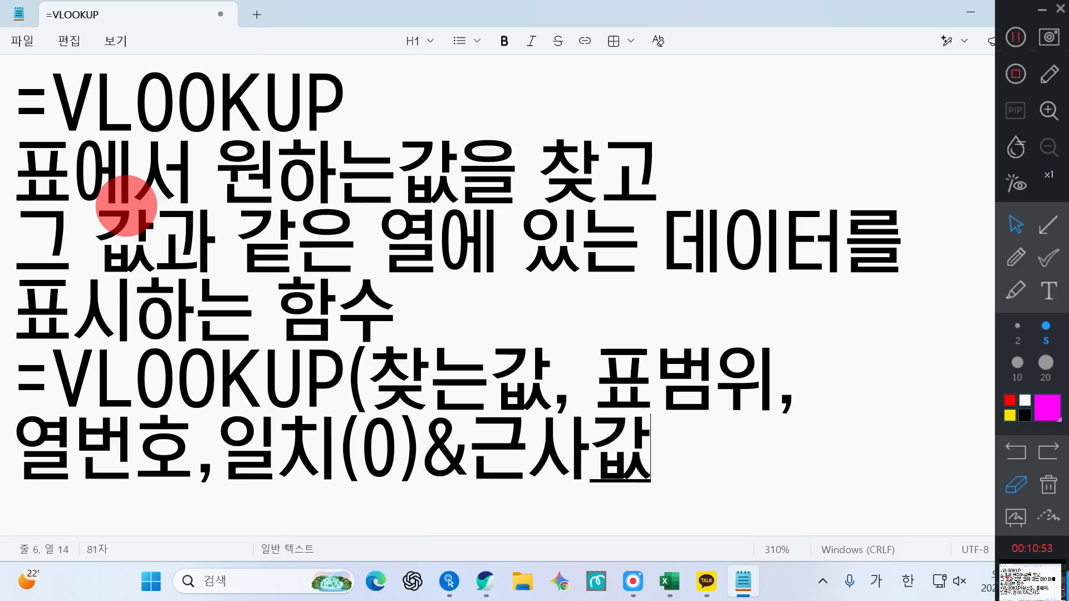
text((1))
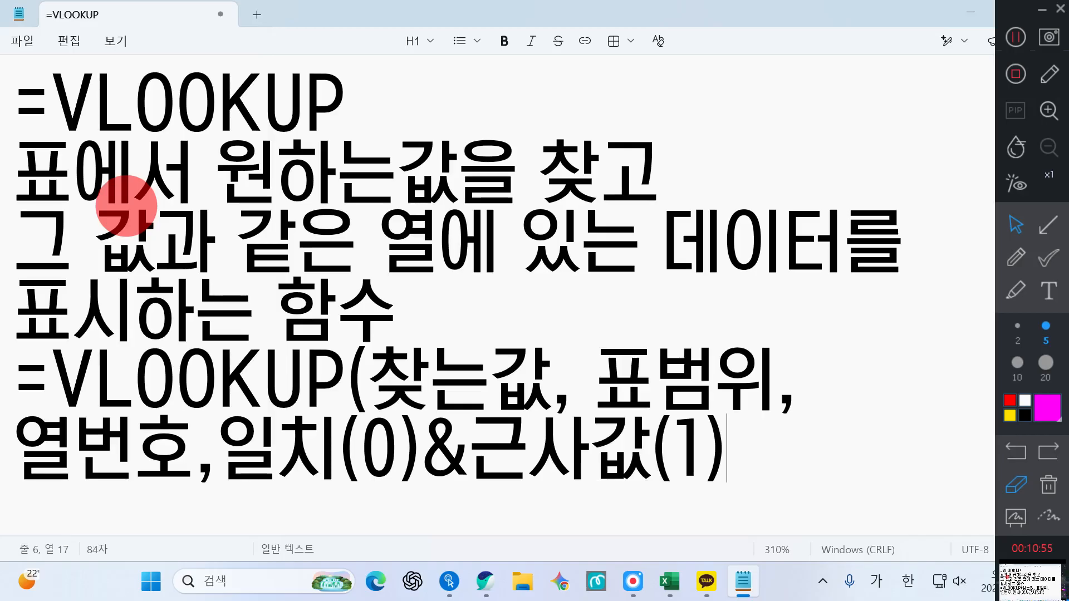
text())
Highlight the match-type part 일치(0)&근사값(1)) of the syntax to point it out, and clear the selection.
drag(362, 445, 420, 445)
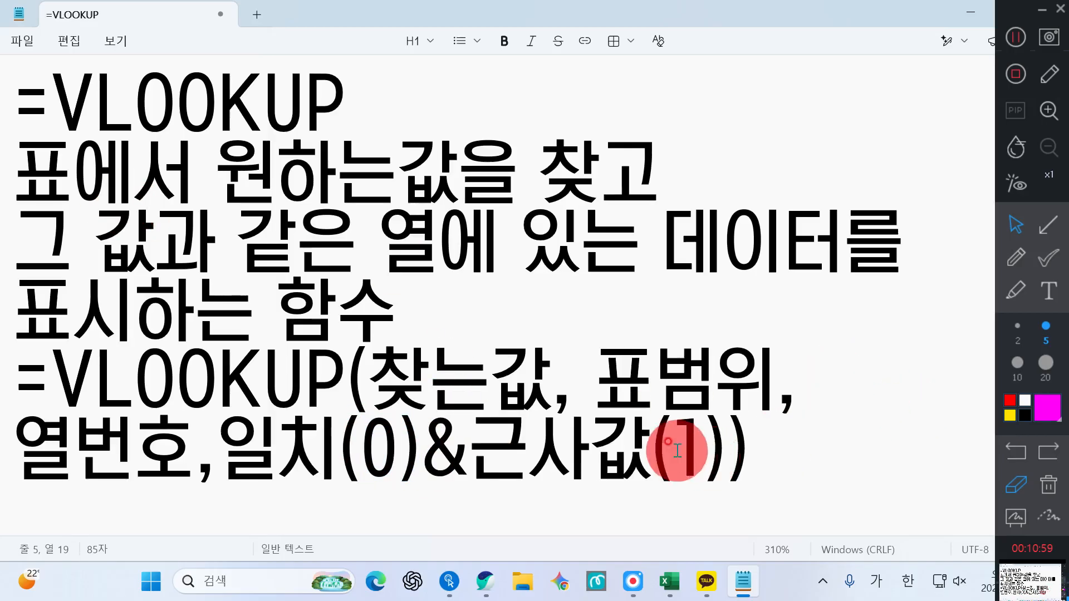
drag(652, 445, 672, 446)
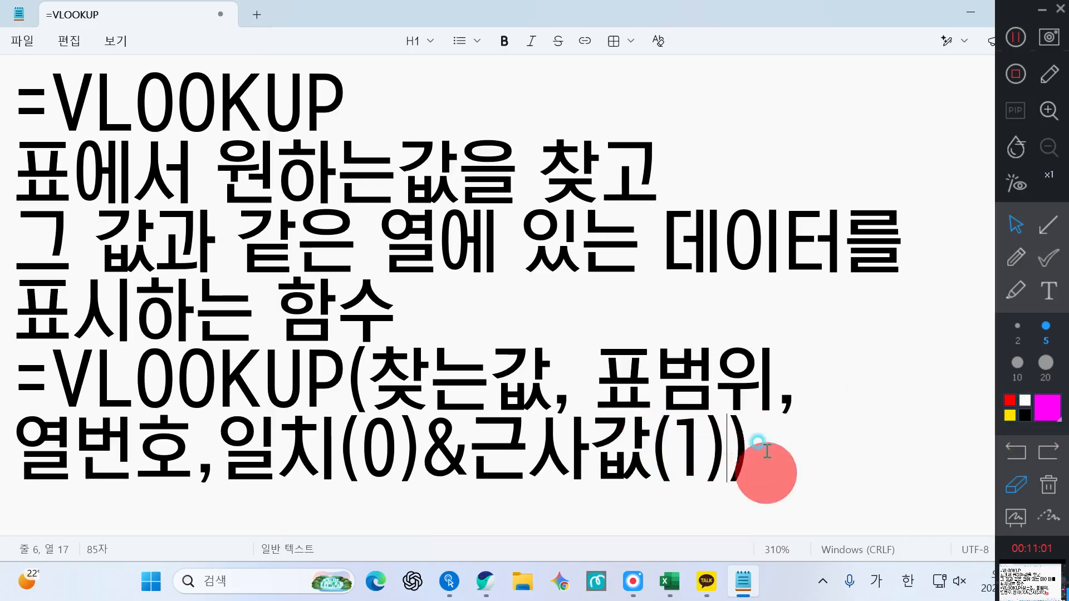
click(780, 461)
drag(842, 440, 208, 440)
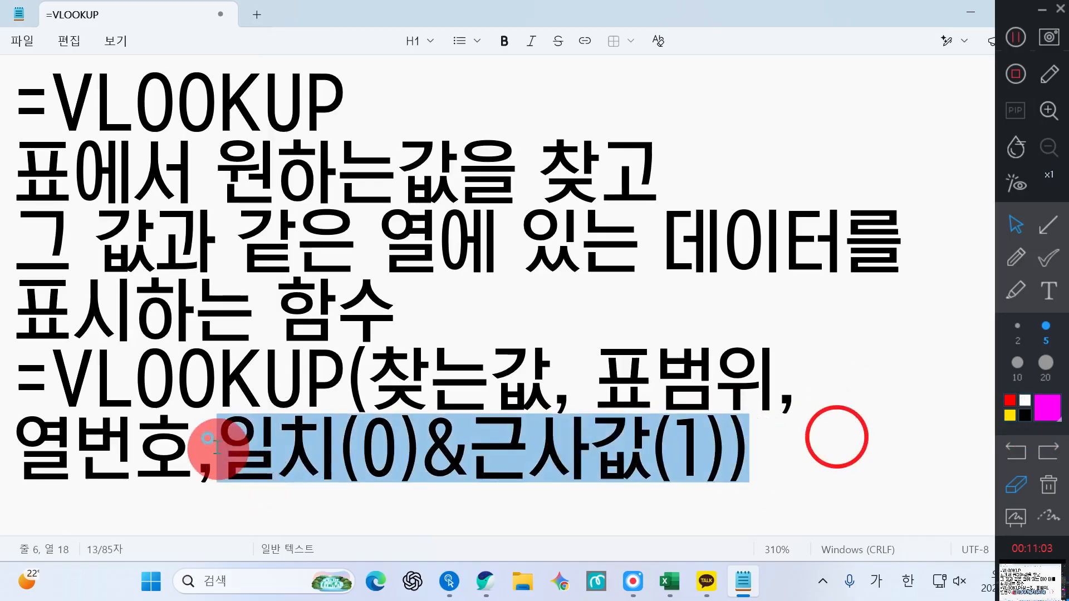
click(829, 406)
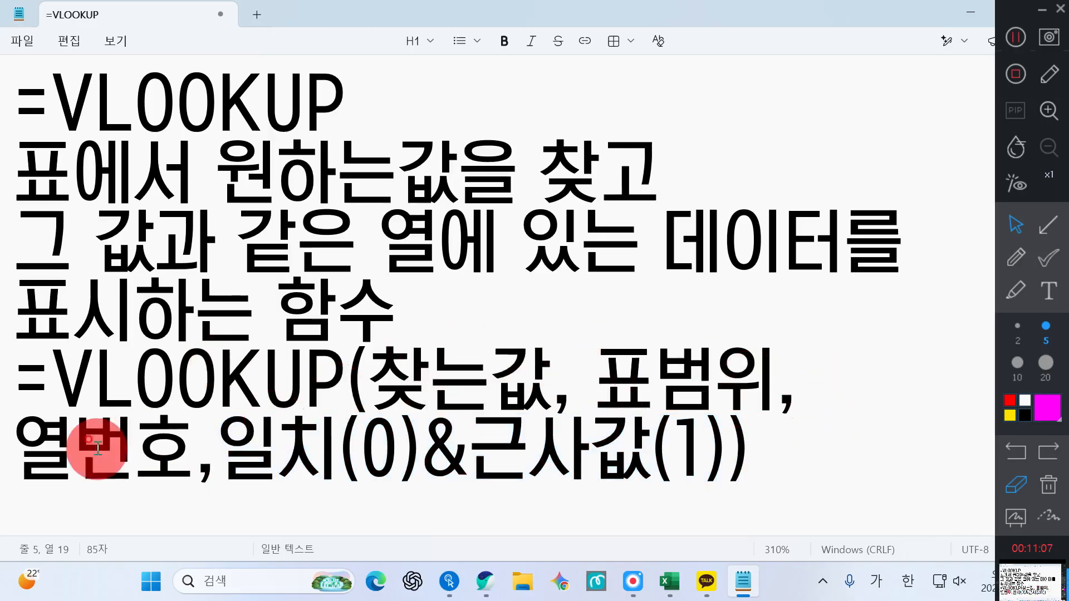
Draw a magenta rectangle annotation around the 표범위 argument in the syntax line.
click(1015, 257)
click(1055, 228)
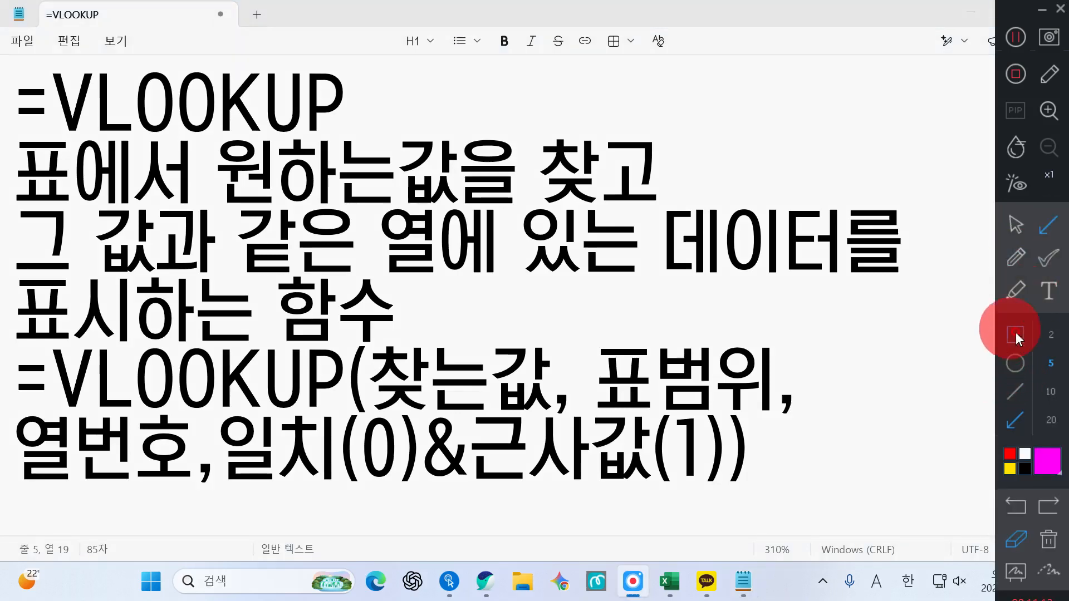
drag(584, 331, 789, 416)
Place a size-30 magenta text annotation reading 첫번째 열에 찾는값 포함 just above the box around 표범위.
click(1049, 290)
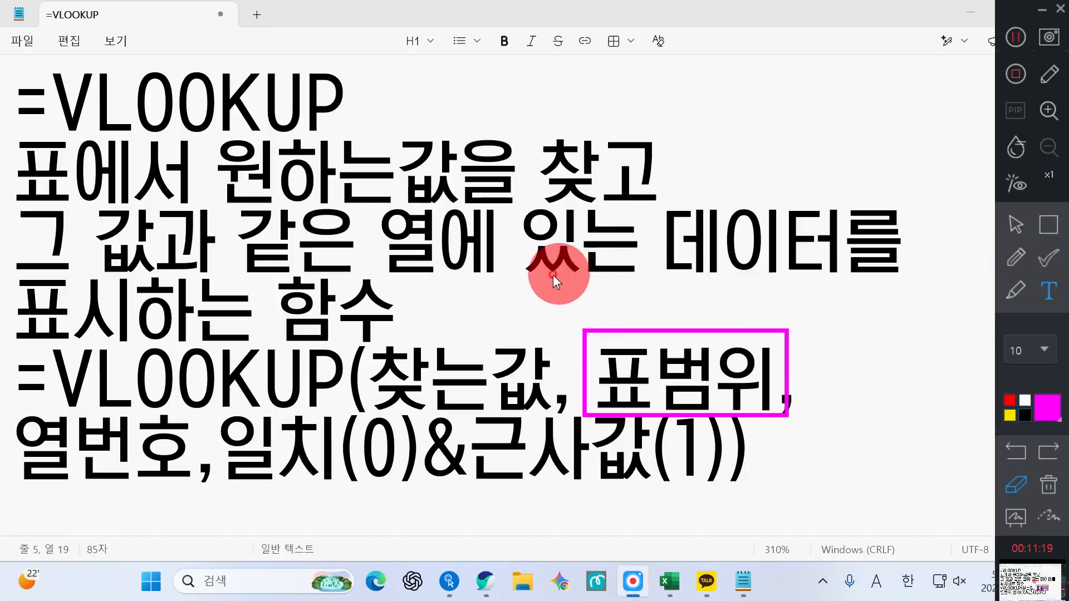
click(1022, 352)
click(1027, 441)
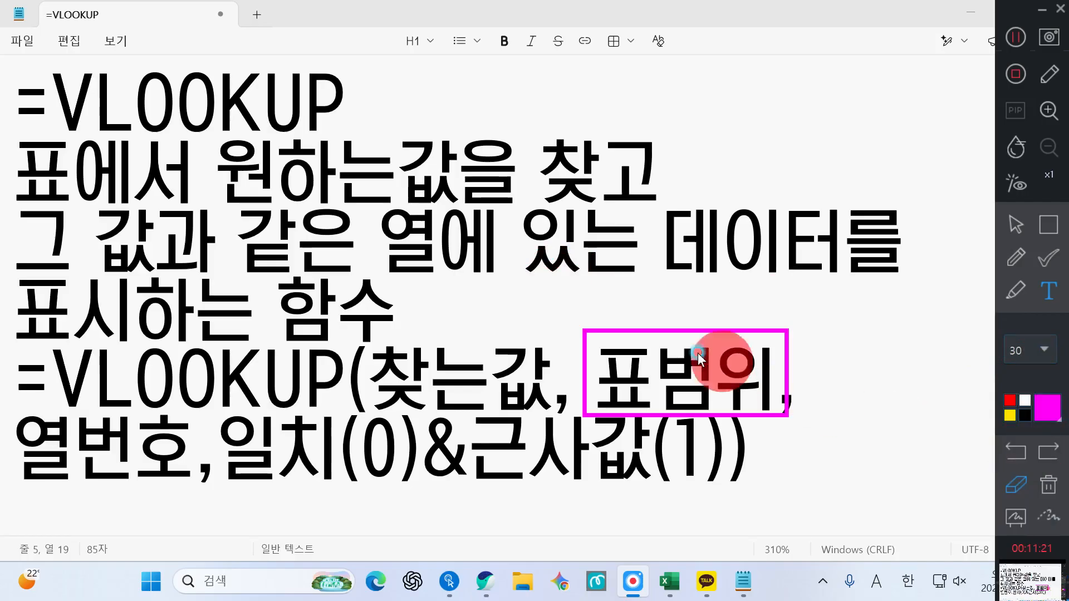
click(549, 306)
text(cju)
key(BackSpace)
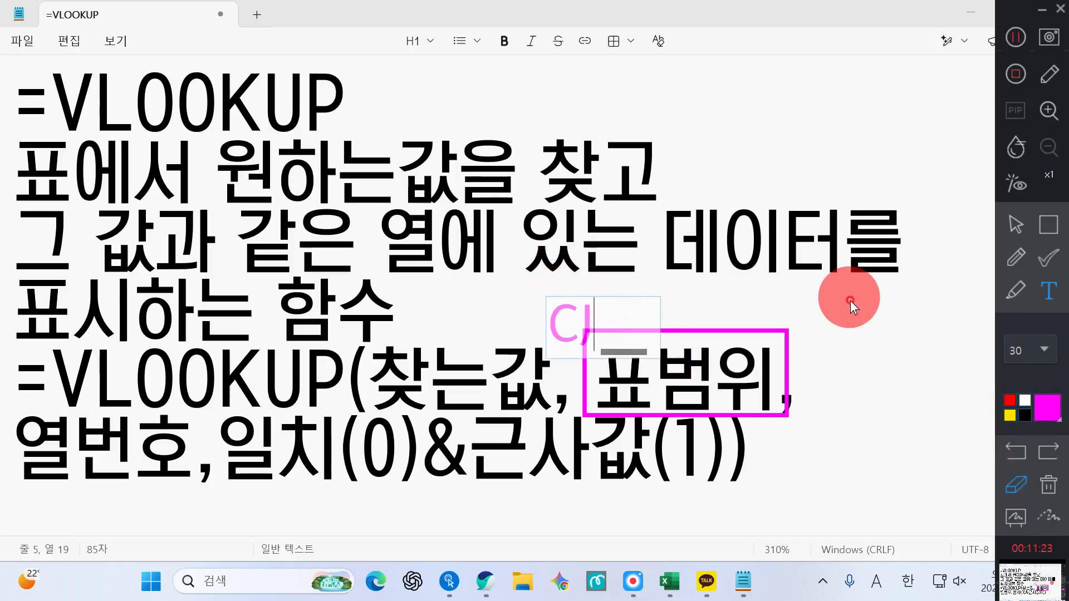
key(BackSpace)
key(BackSpace)
key(Hangul)
text(첫ㅂ번째 열에 찾)
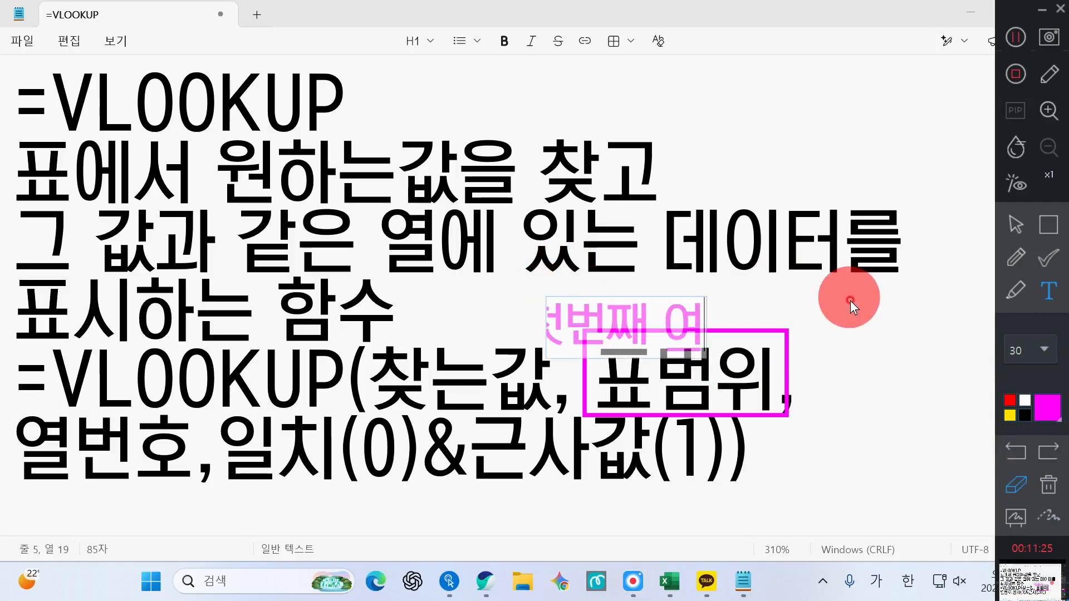
text(는값 포)
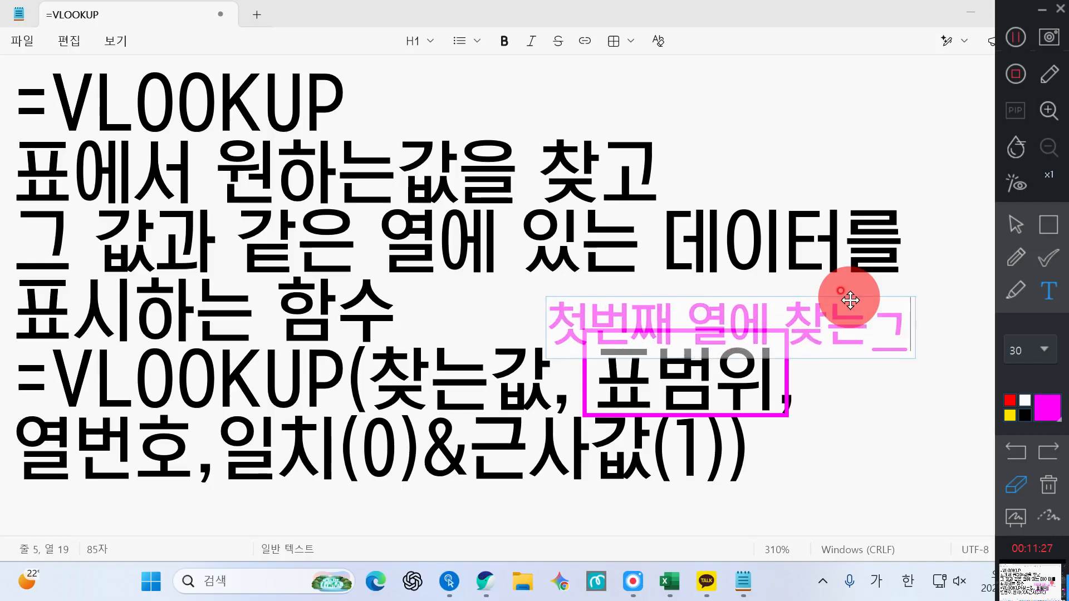
text(함)
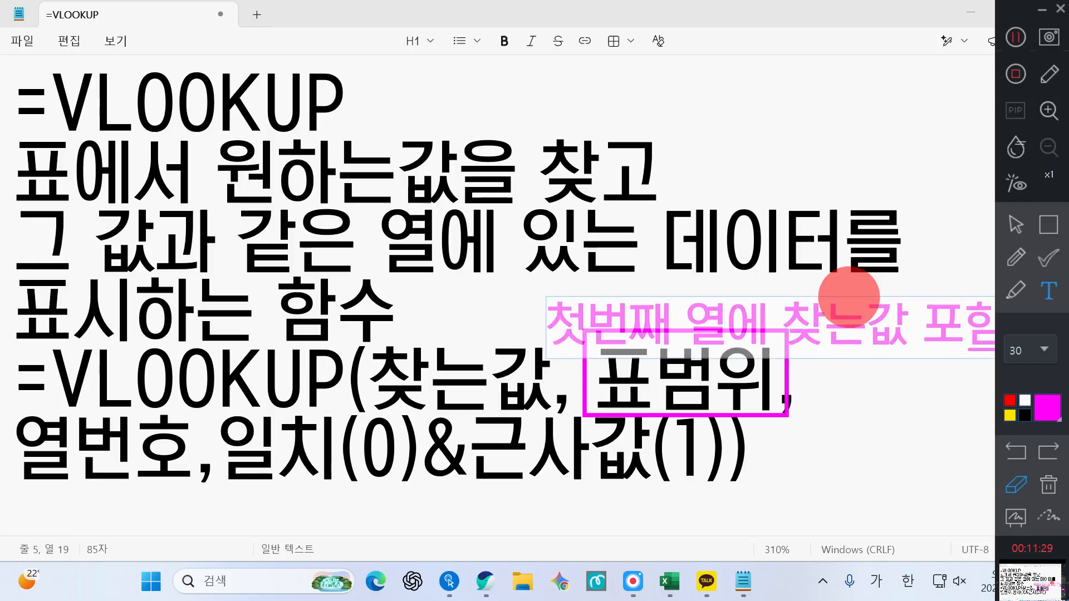
mouse_move(840, 312)
mouse_down()
mouse_move(797, 276)
mouse_move(765, 286)
mouse_up()
click(780, 182)
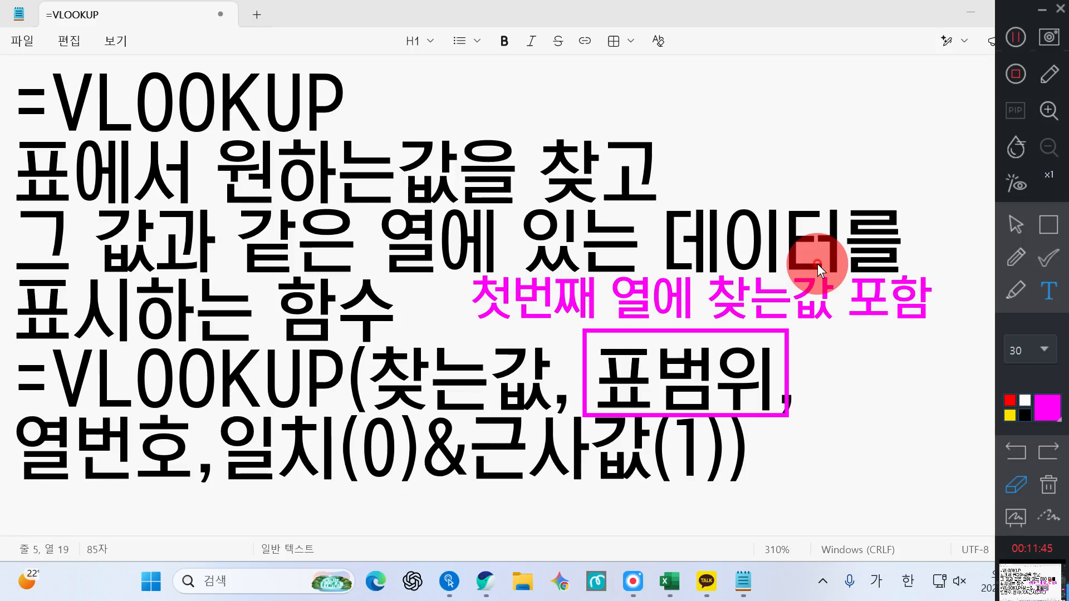
Handwrite pen marks over the V of the =VLOOKUP heading, and clear all annotations from the screen.
click(1016, 257)
mouse_move(54, 37)
mouse_down()
mouse_move(78, 60)
mouse_move(91, 24)
mouse_up()
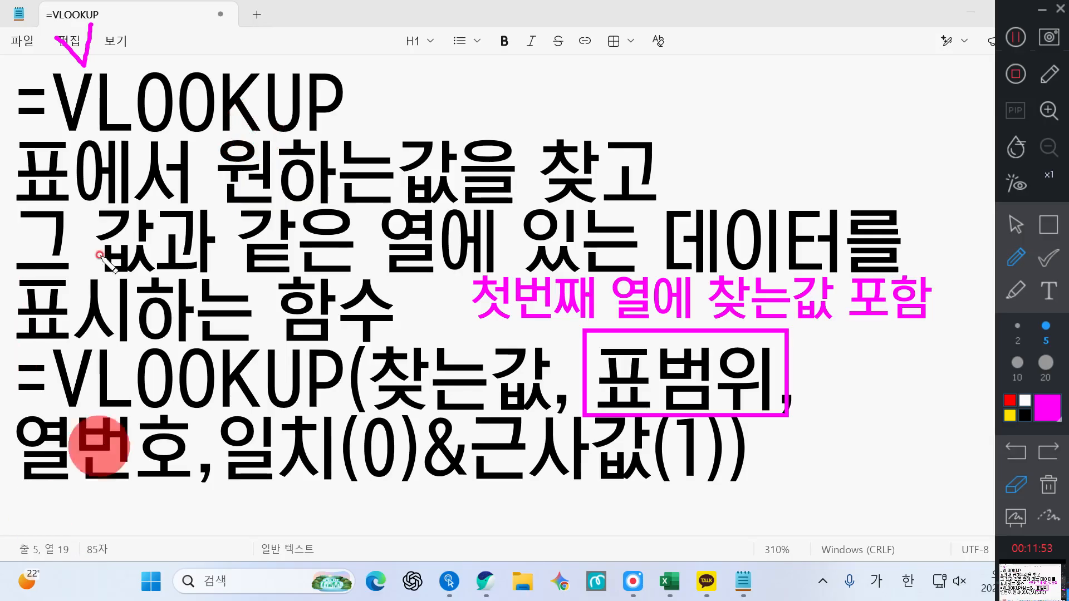
mouse_move(46, 59)
mouse_down()
mouse_move(51, 116)
mouse_move(50, 98)
mouse_up()
mouse_move(46, 87)
mouse_down()
mouse_move(90, 72)
mouse_move(93, 120)
mouse_up()
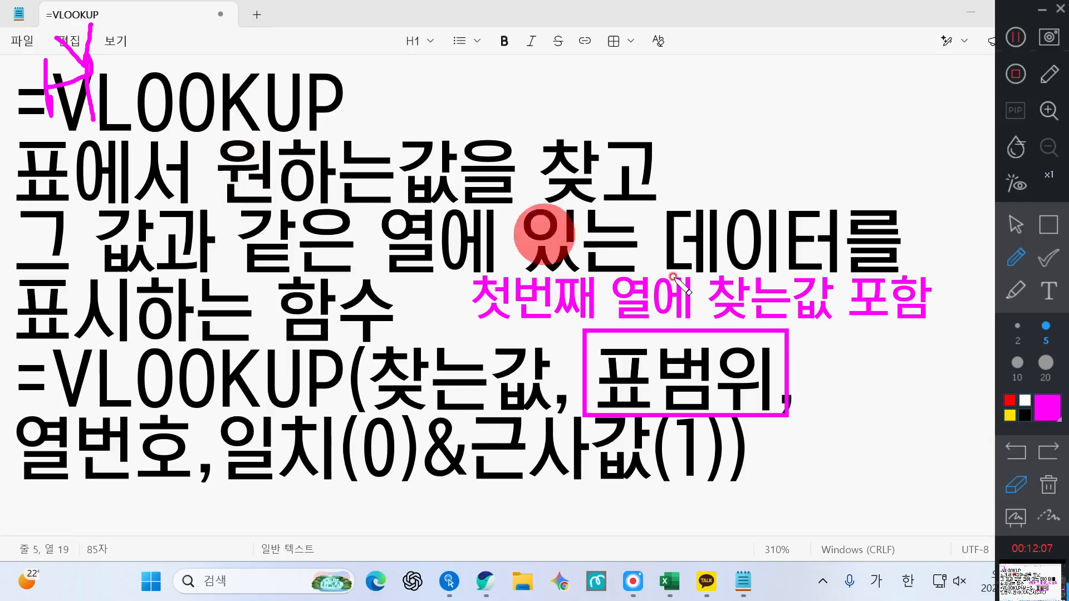
click(1050, 489)
click(1016, 224)
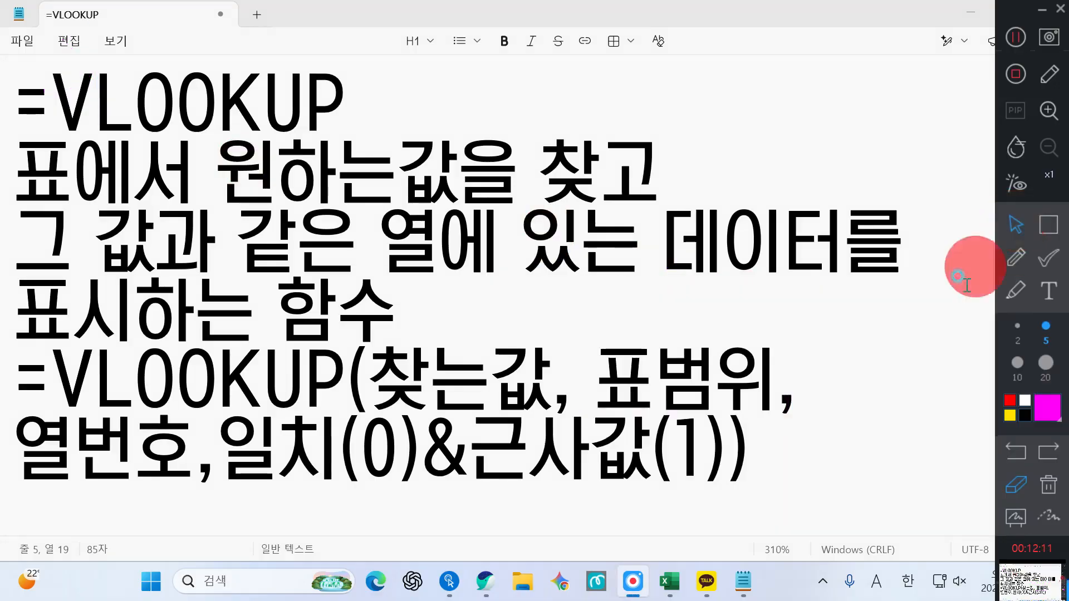
Below the syntax, after a blank line, list 감자, 고구마, 당근 and 수박 on separate lines.
click(788, 440)
key(Return)
key(Return)
key(Return)
key(Return)
key(Return)
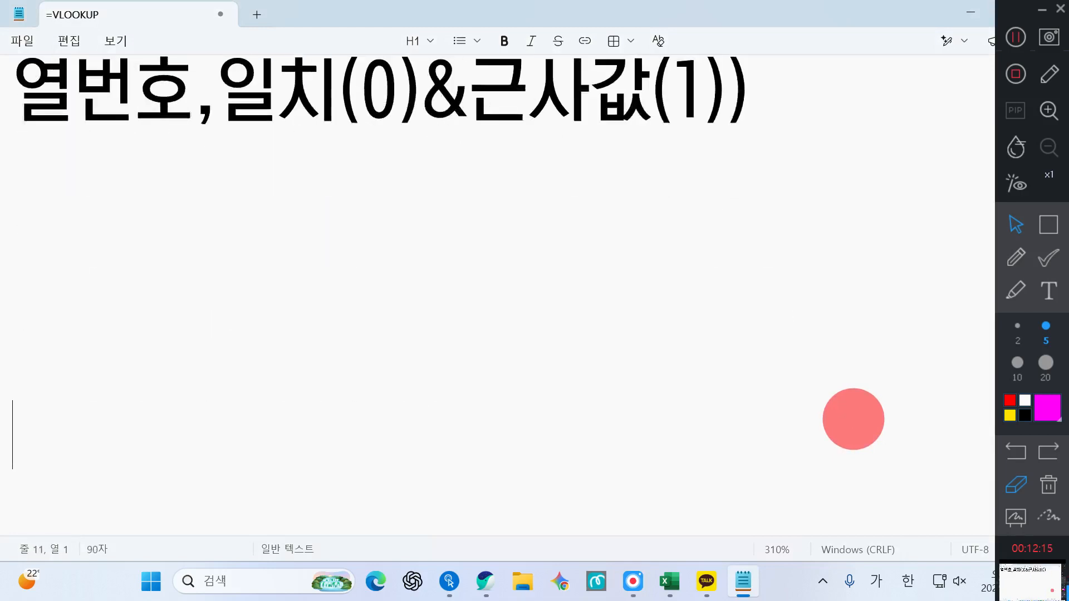
text(감자)
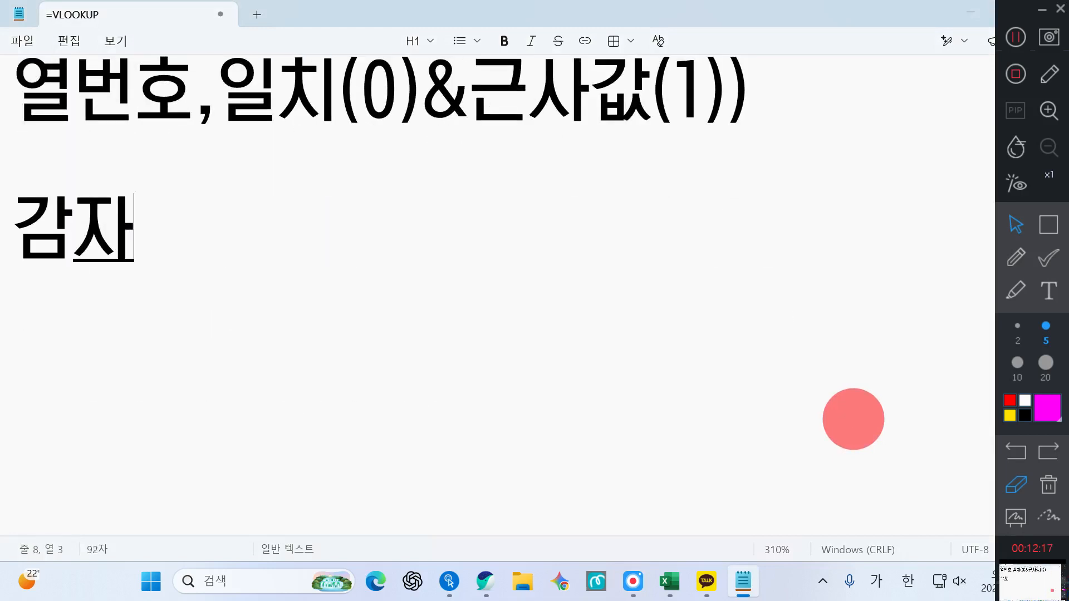
key(Return)
text(고구마)
key(Return)
text(당근)
key(Return)
text(수박)
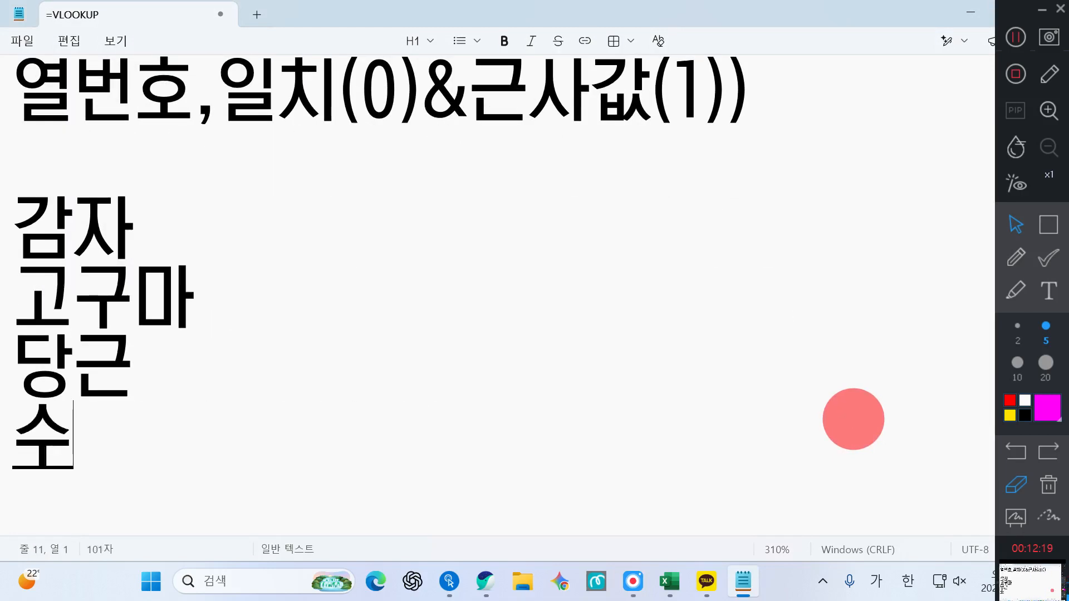
Add a tab-aligned second column to the item list with 빨강, 파랑, 노랑 and 초록, one per row.
key(Up)
key(Up)
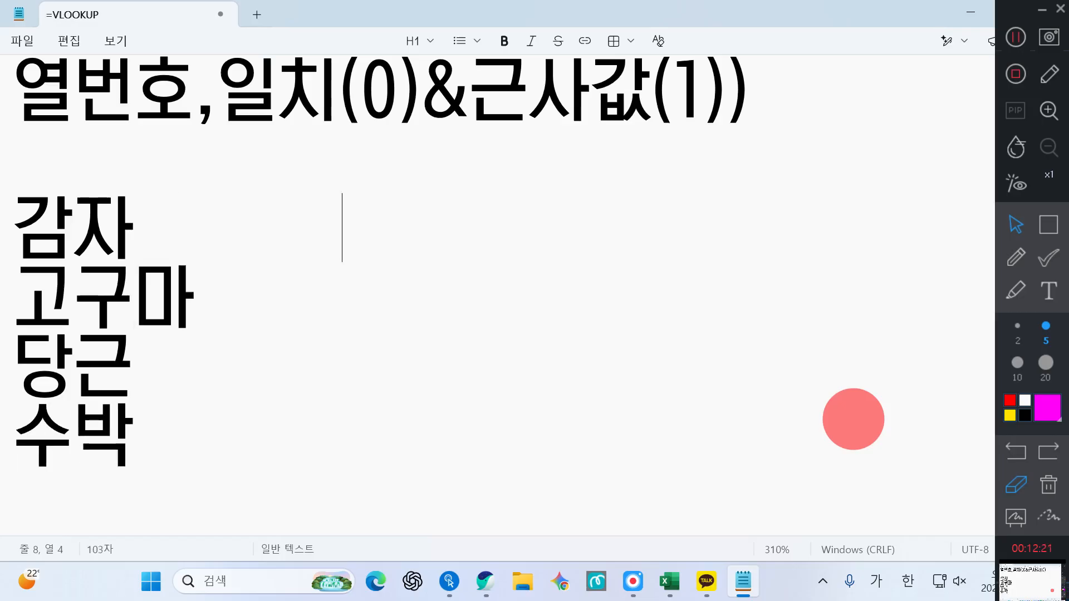
text(빨강)
key(Down)
key(Tab)
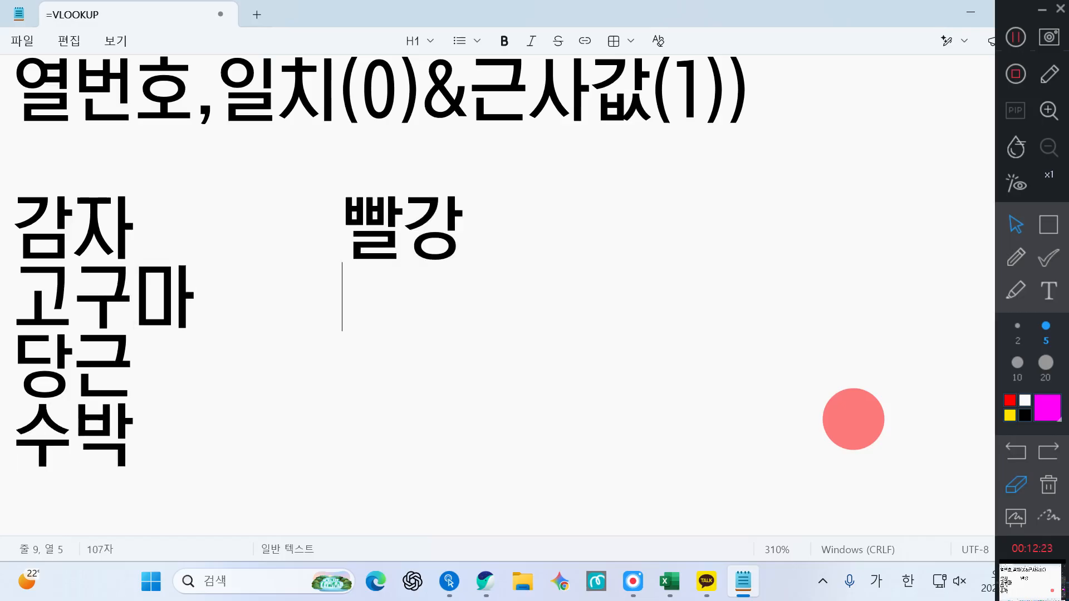
text(ㅍㅏ랑)
key(Down)
key(Tab)
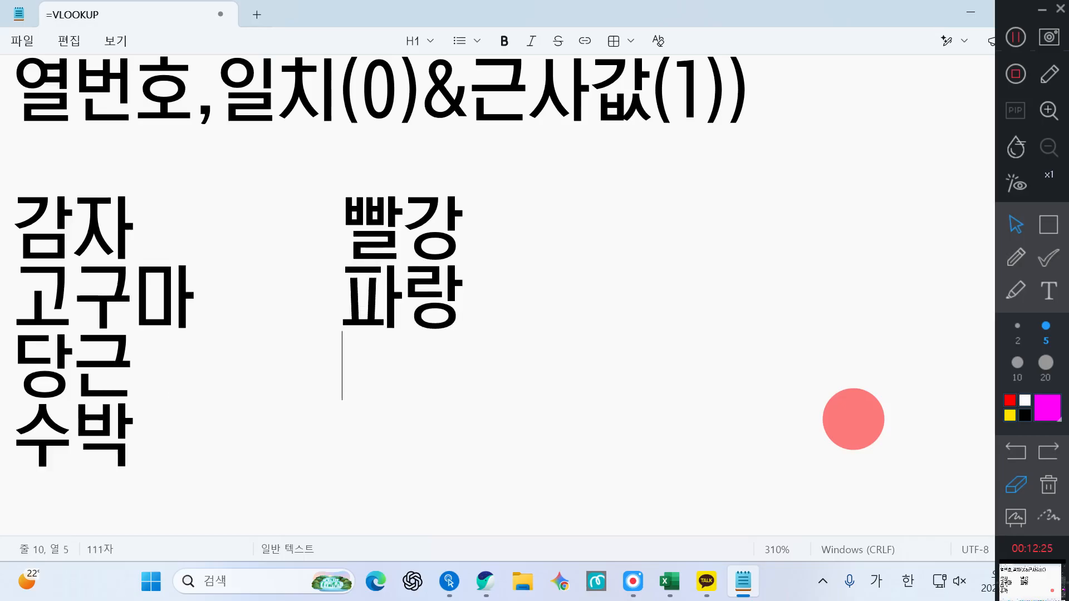
text(노랑 수박	)
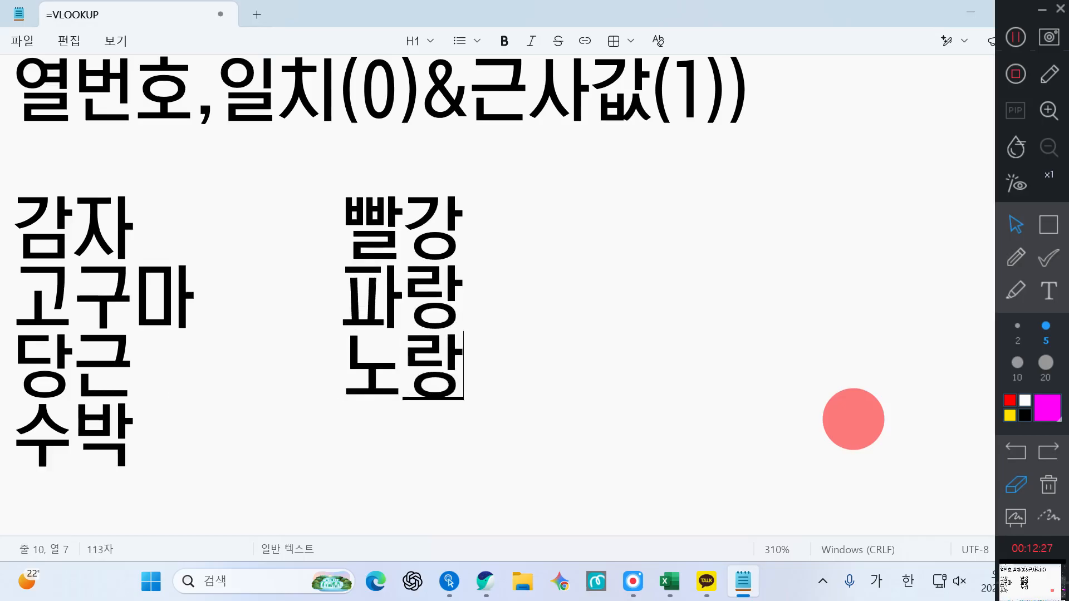
text(초록)
Add a third column of prices beside the colours, reading 100원, 200원, 150원 and 70원 from the first row down.
key(Up)
key(Up)
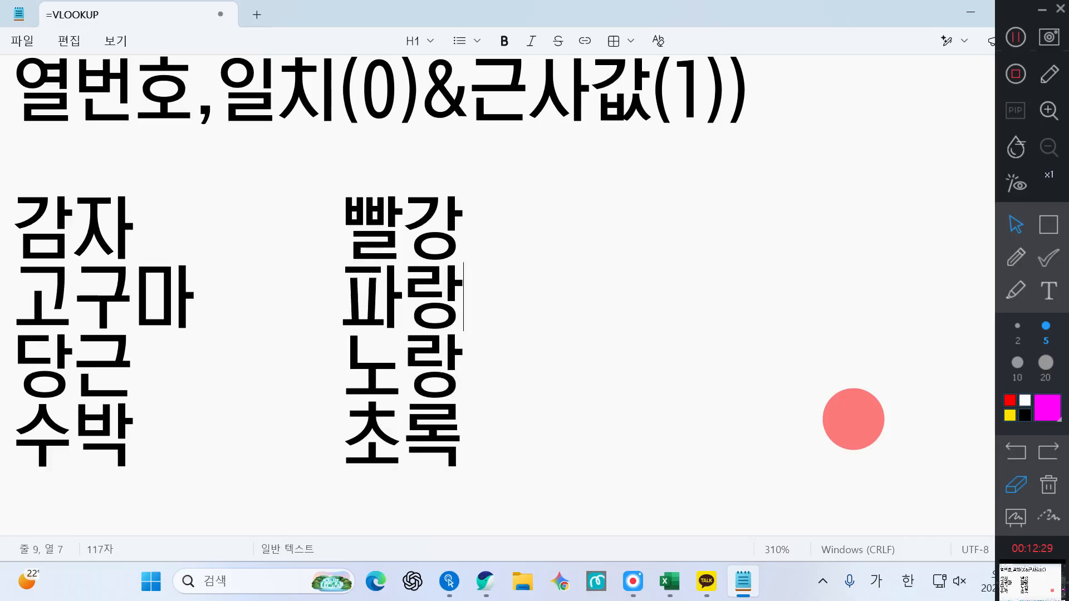
text(100원)
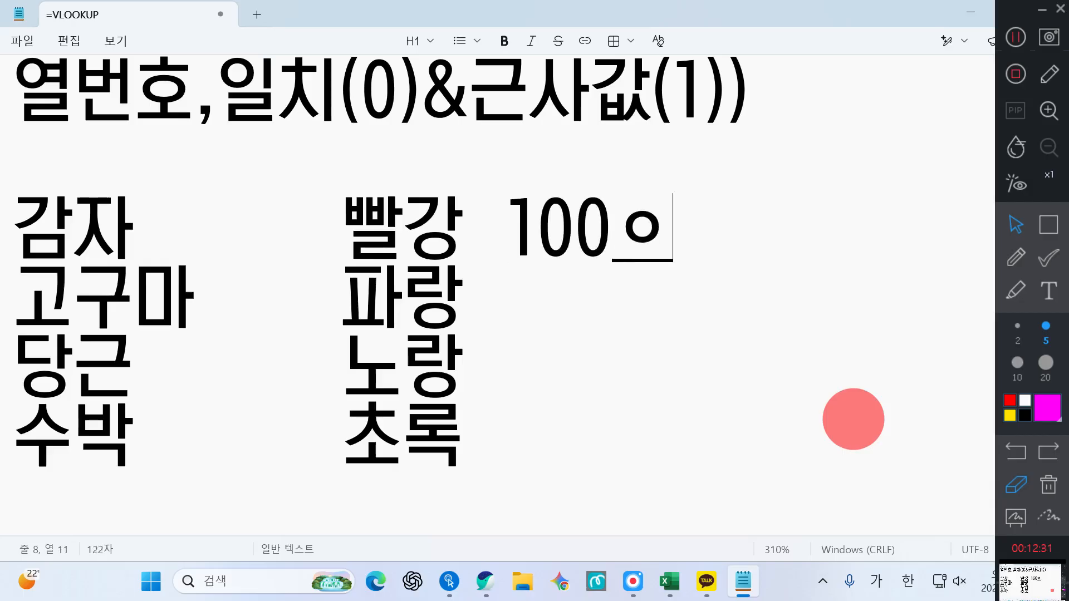
text(200원)
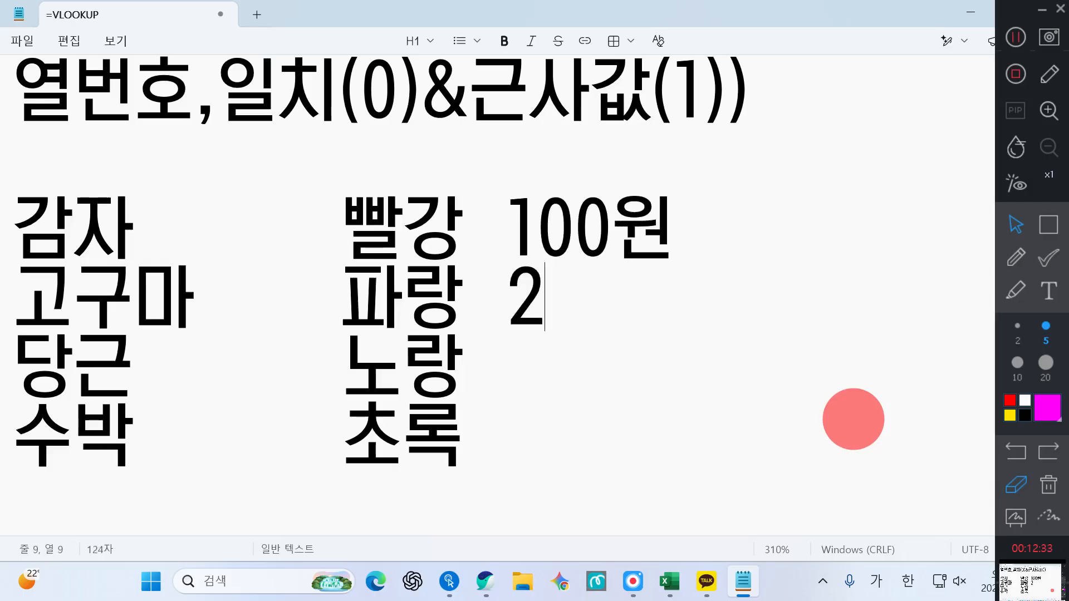
key(Down)
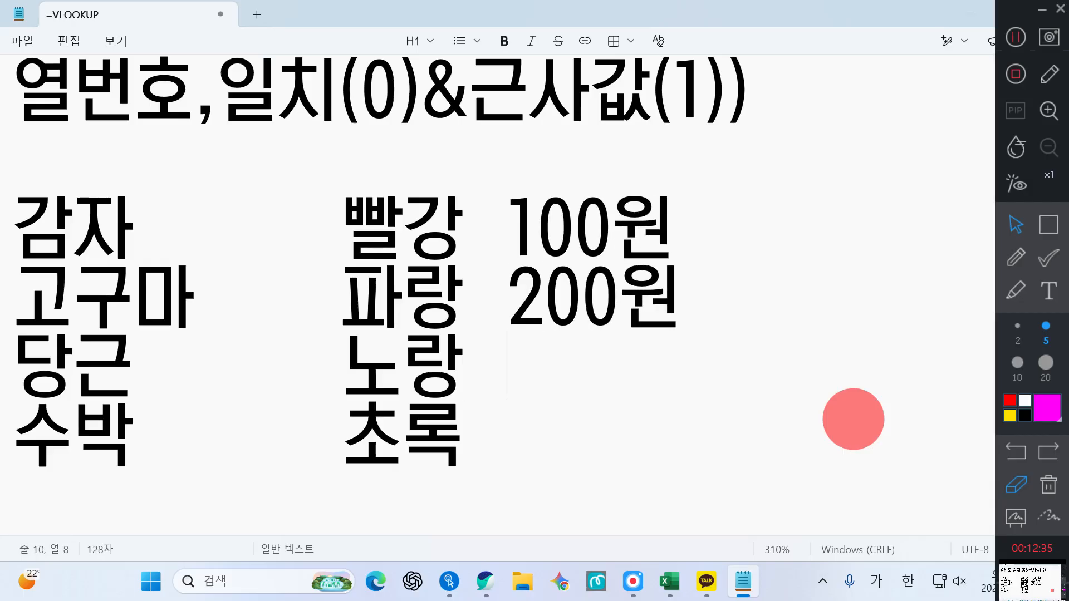
text(150원)
key(Down)
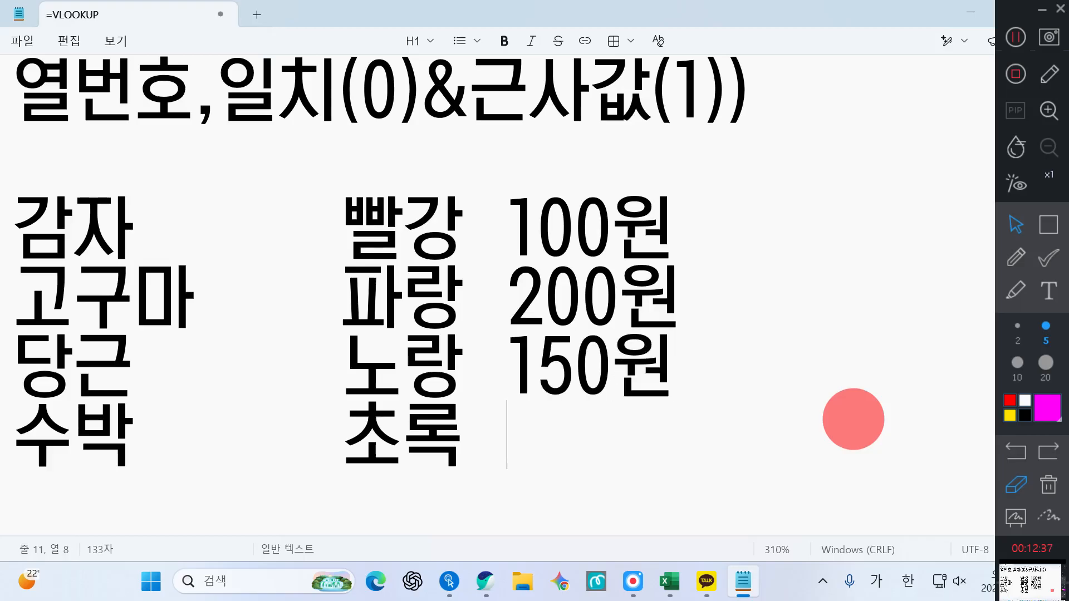
text(70원)
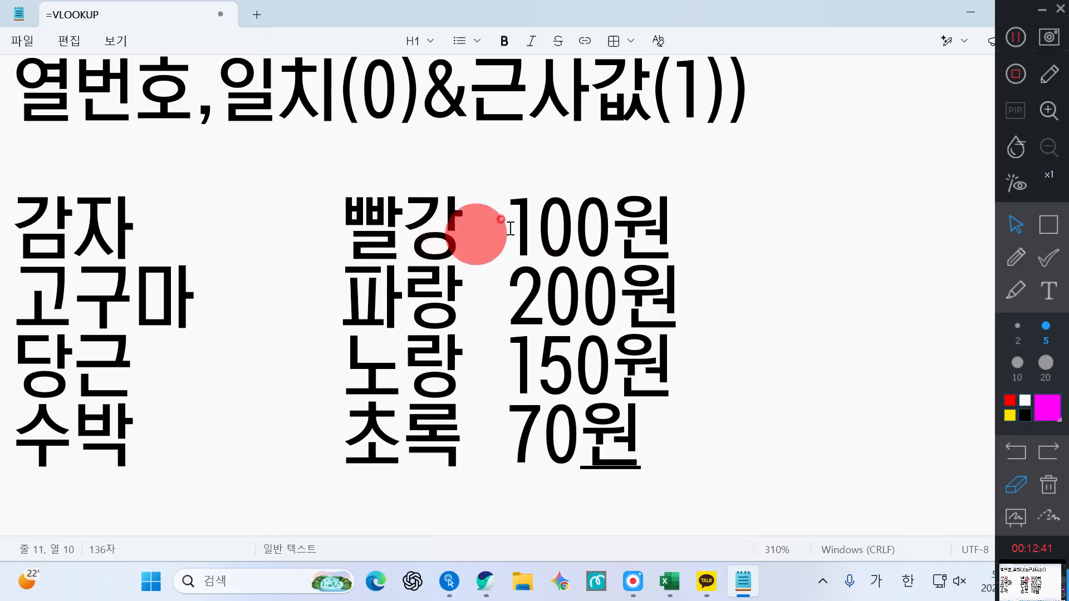
drag(509, 227, 525, 228)
key(Tab)
click(524, 321)
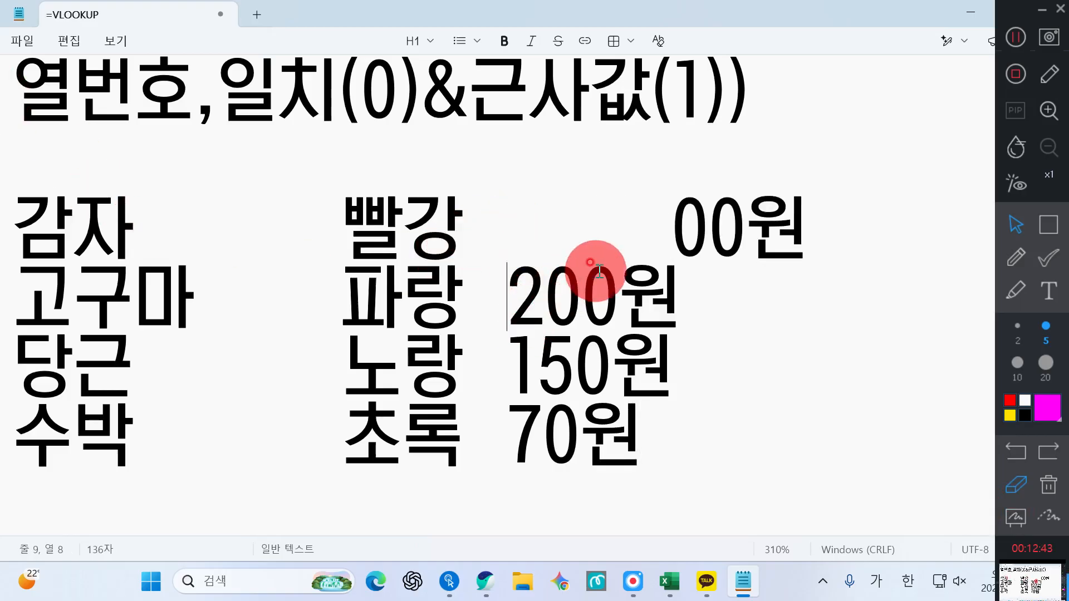
key(Tab)
key(ctrl+z)
key(ctrl+z)
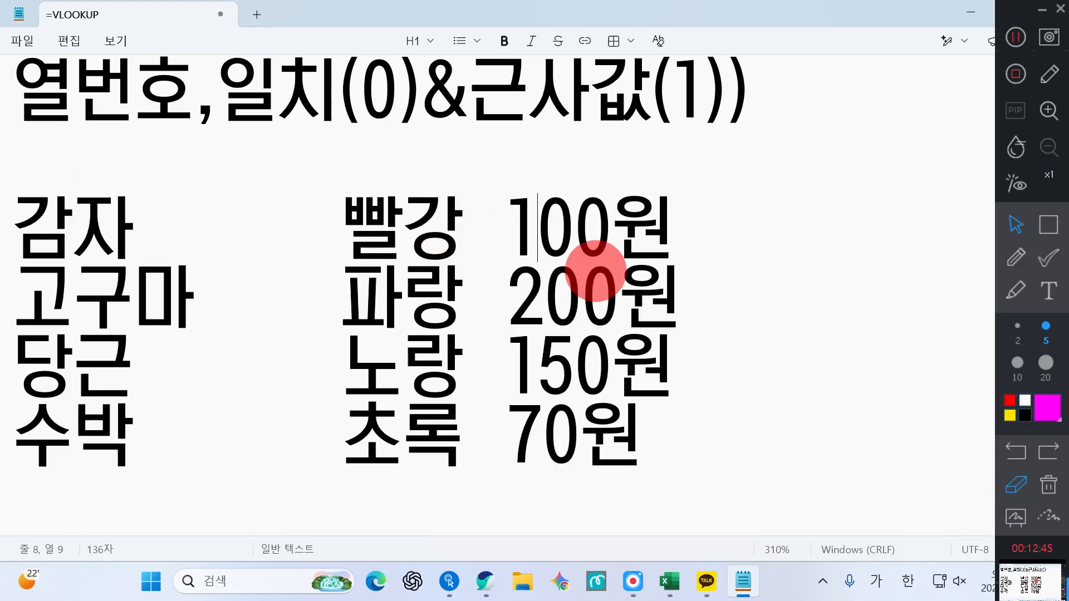
Indent all four prices by one more tab so the third column is spaced evenly from the colours.
key(Tab)
key(Down)
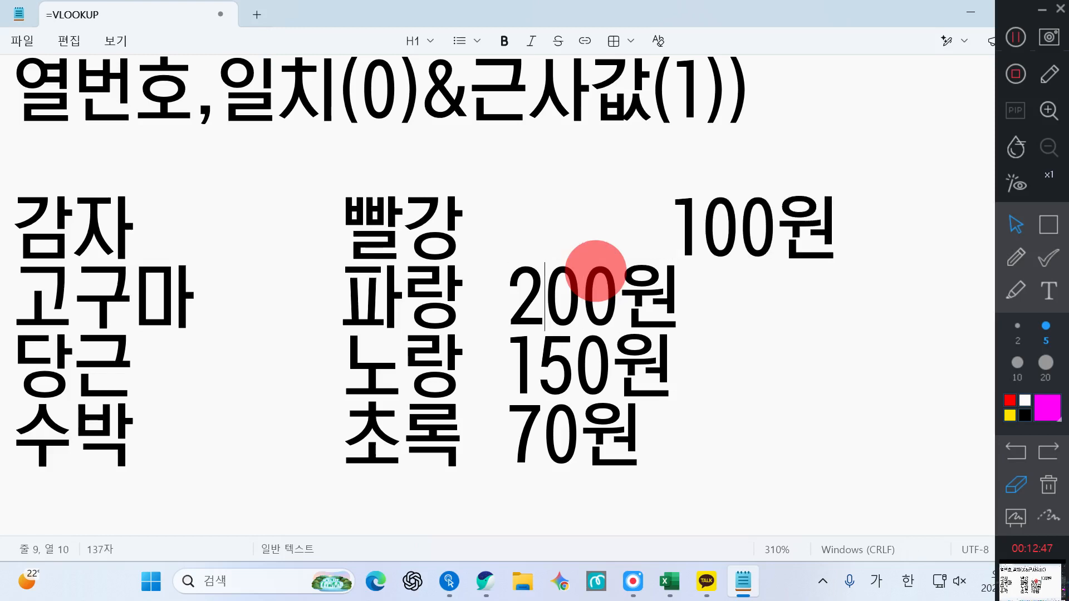
key(Tab)
key(Down)
key(Left)
key(Tab)
key(Down)
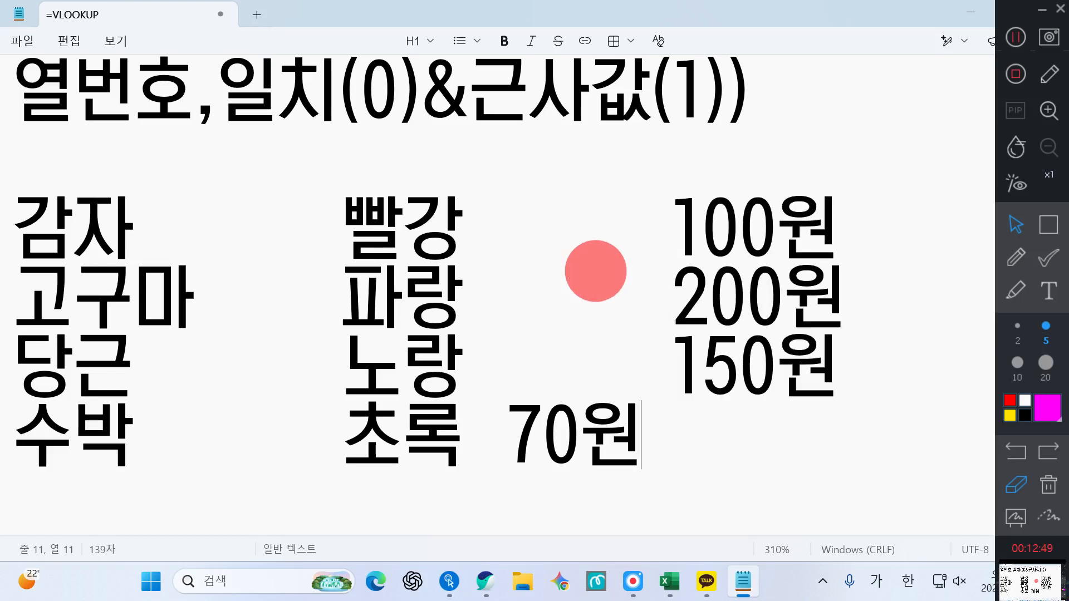
key(Left)
key(Left)
key(Left)
key(Left)
key(Tab)
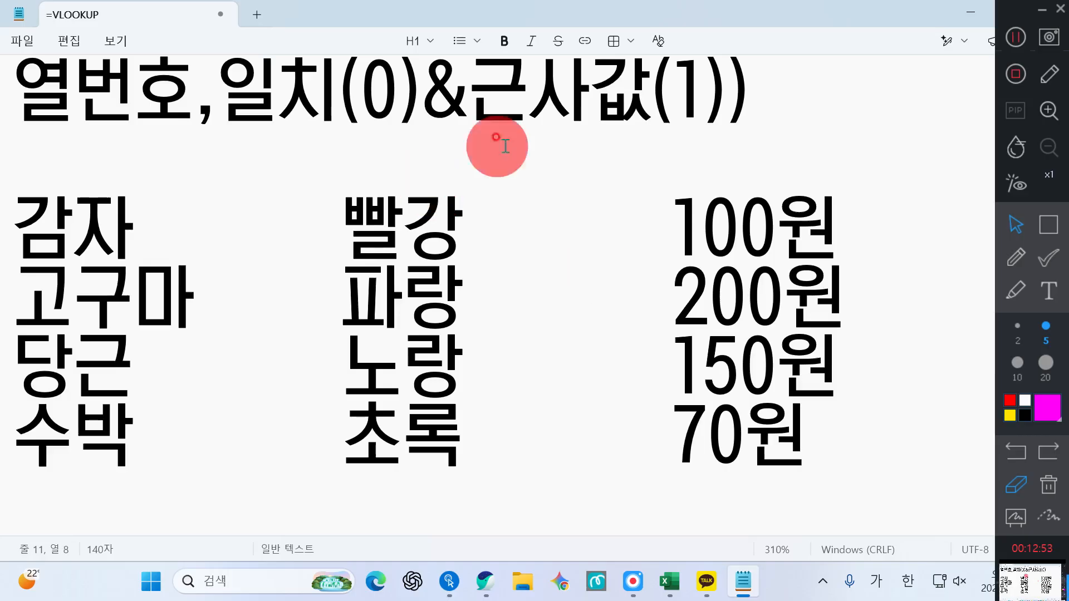
Draw a magenta rectangle annotation around 고구마 in the first column of the sample table.
click(1049, 225)
drag(2, 254, 216, 333)
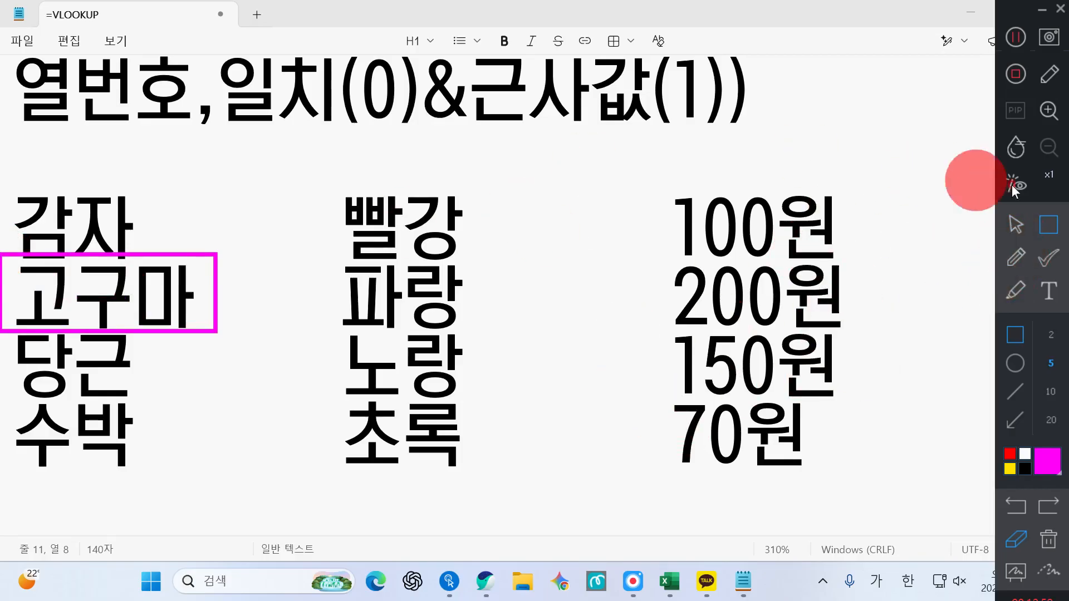
click(1016, 224)
Copy the full =VLOOKUP syntax line and paste a duplicate below it, separated from the original by a blank line.
scroll(153, 162, up, 1)
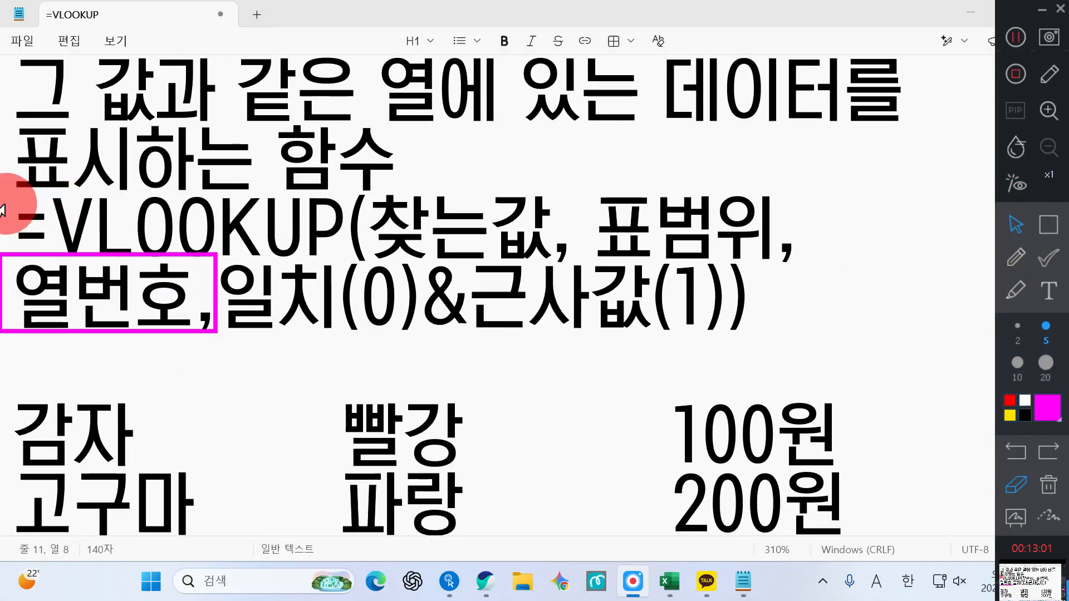
drag(11, 195, 774, 296)
key(ctrl+c)
click(168, 395)
key(ctrl+v)
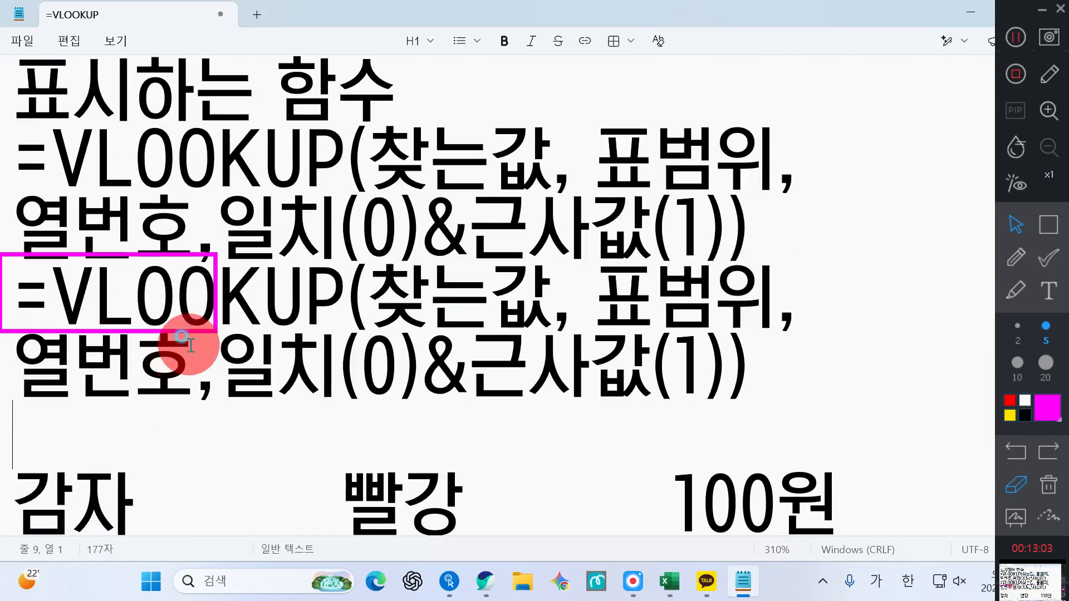
key(Return)
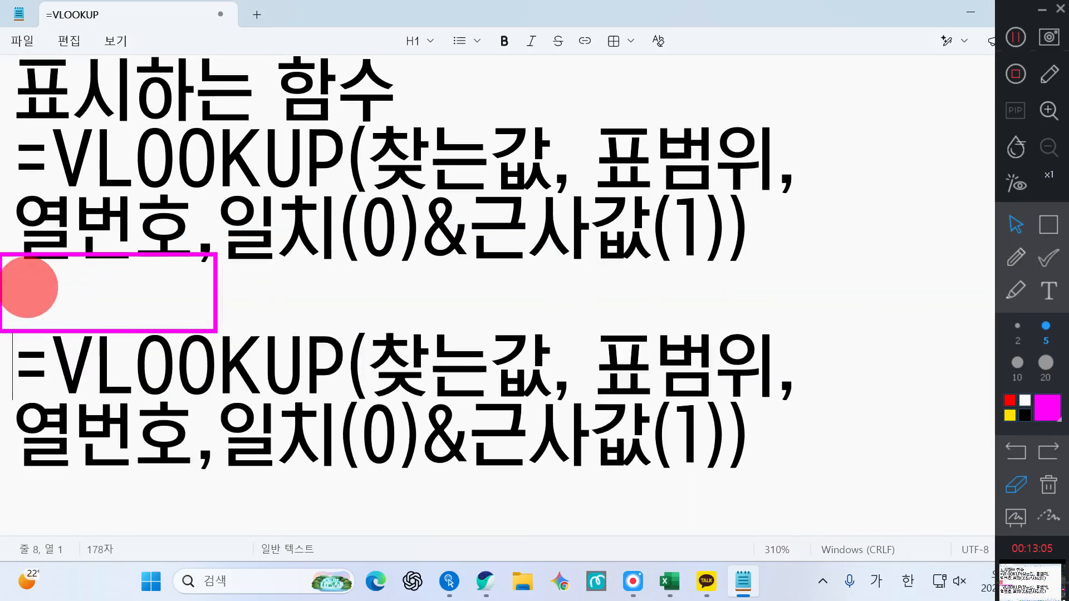
Remove the blank line between the duplicated syntax and the 감자 row, and clear the rectangle annotation from the screen.
scroll(91, 280, down, 3)
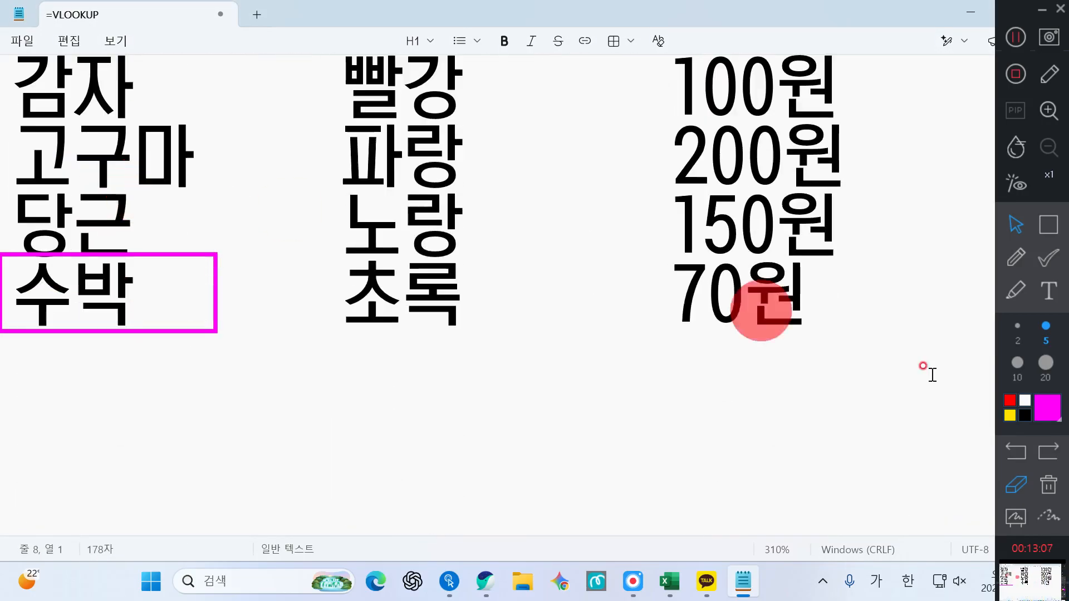
scroll(740, 370, up, 1)
click(12, 212)
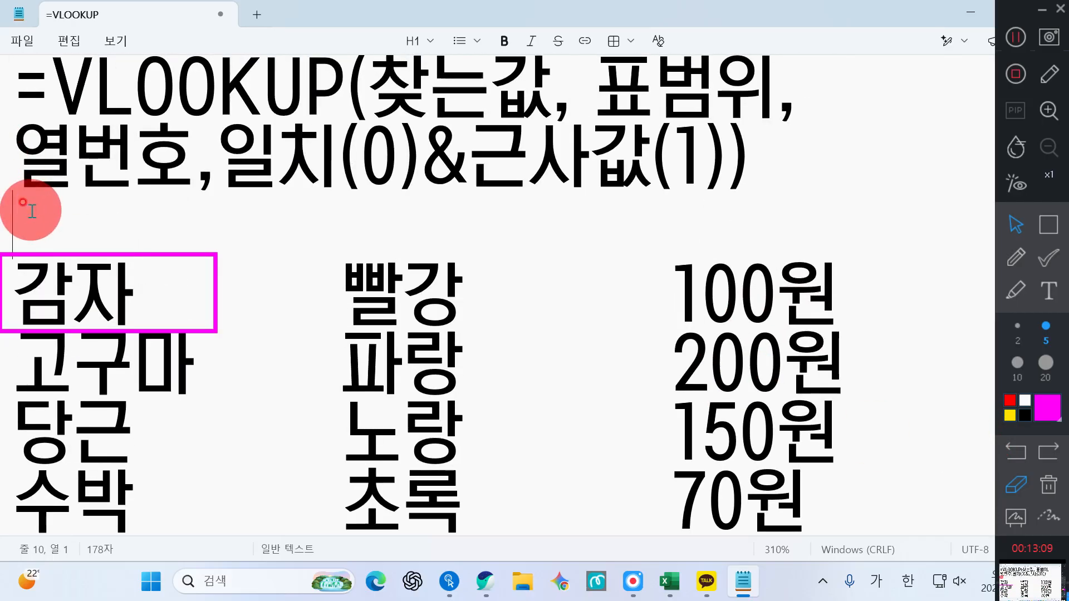
key(BackSpace)
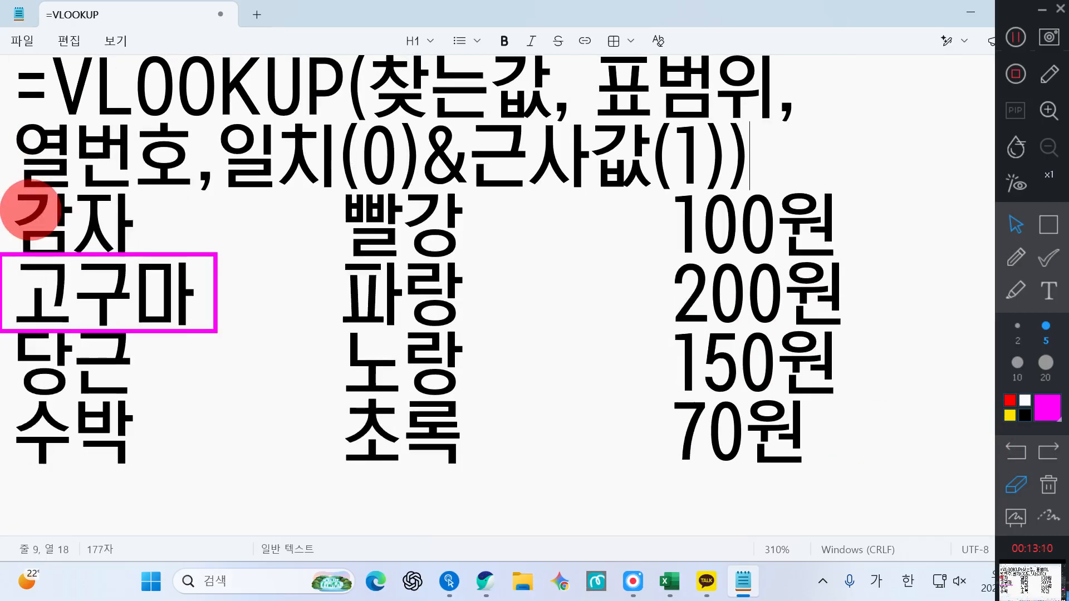
click(1049, 484)
click(1018, 210)
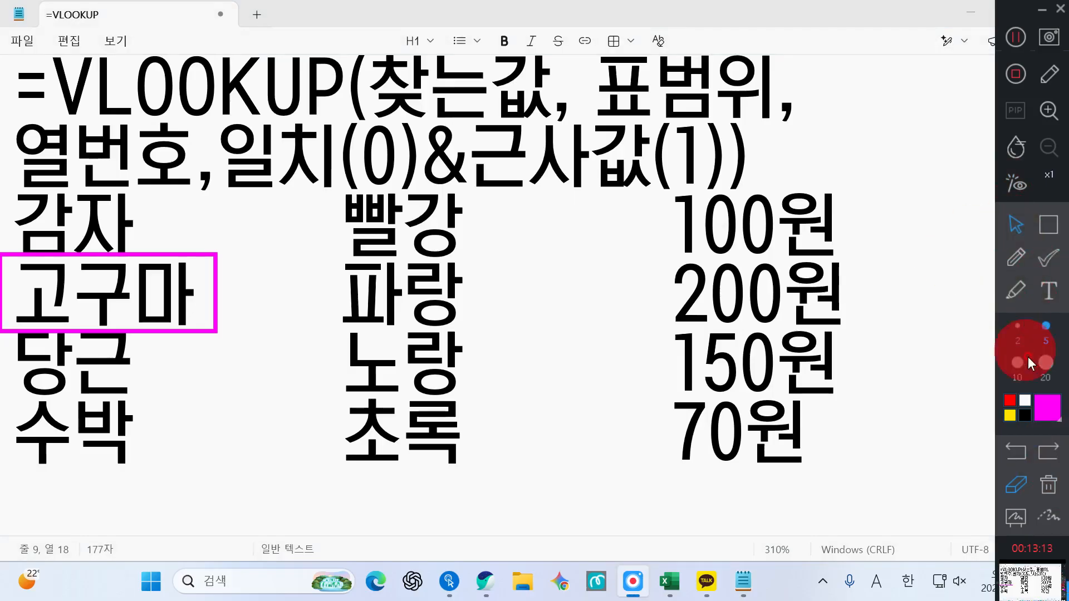
click(1049, 483)
In the duplicated syntax, replace everything after the opening parenthesis with the lookup value 고구마 and a comma.
click(828, 254)
drag(796, 160, 362, 96)
key(BackSpace)
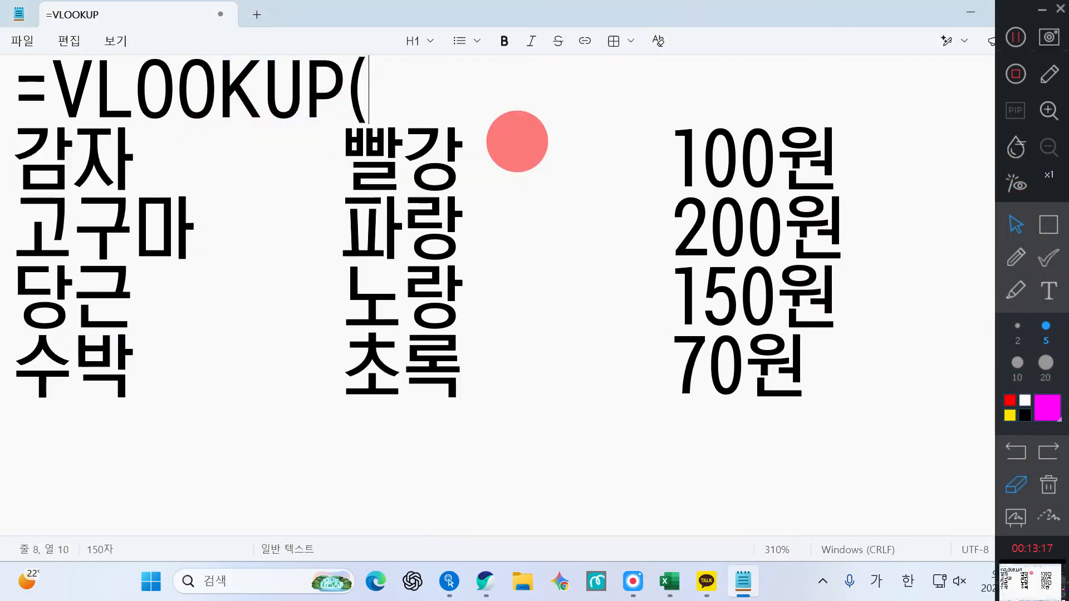
text(고구마,)
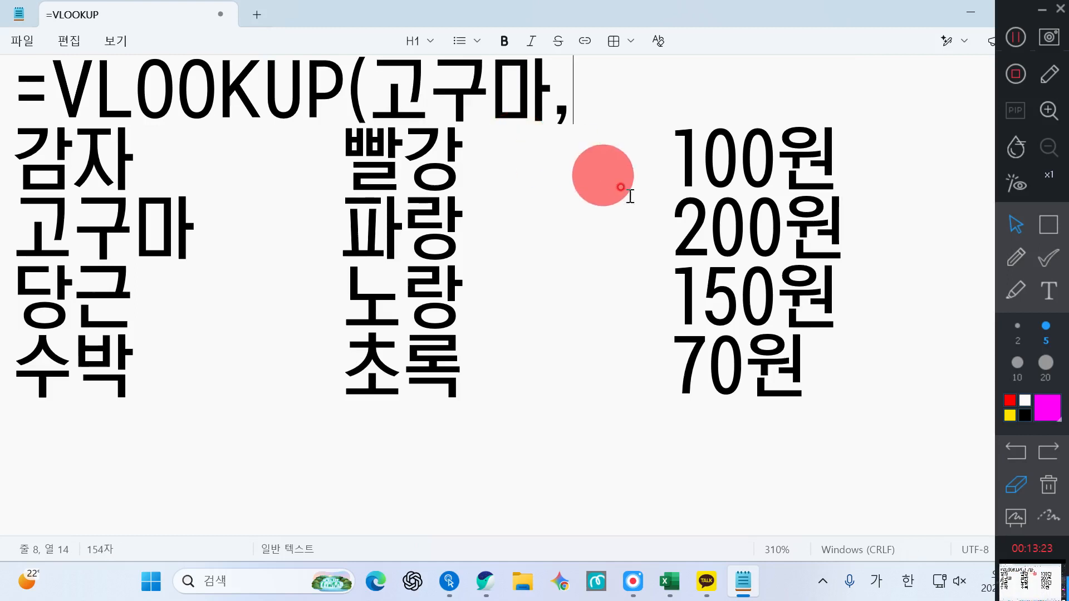
Complete the example formula after 고구마 with 표범위, column number 3 and exact-match option 0, closing the parenthesis.
drag(649, 214, 843, 212)
click(593, 95)
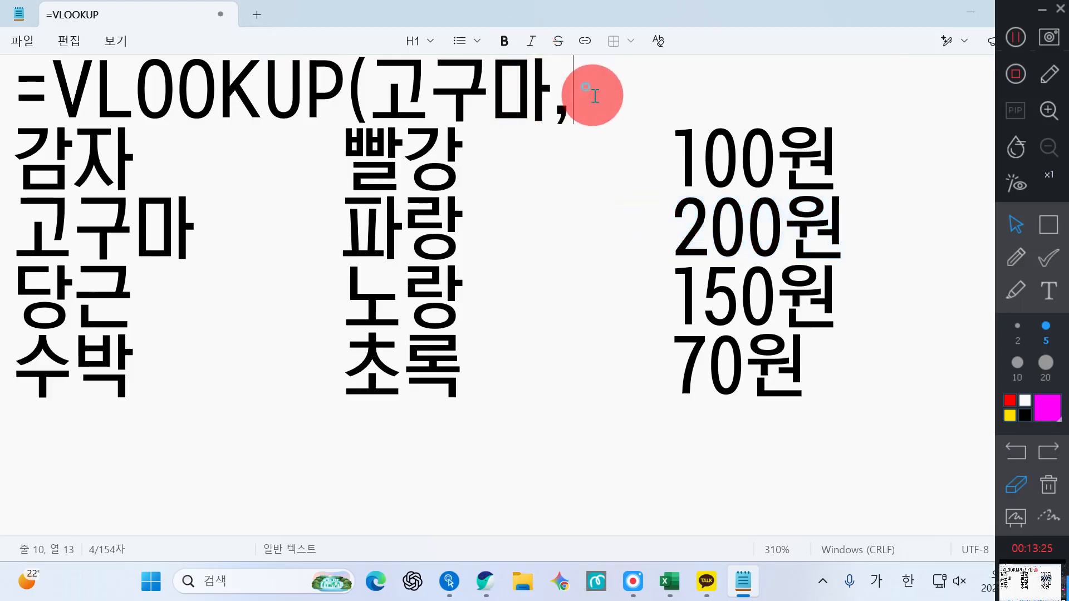
text(표범위,)
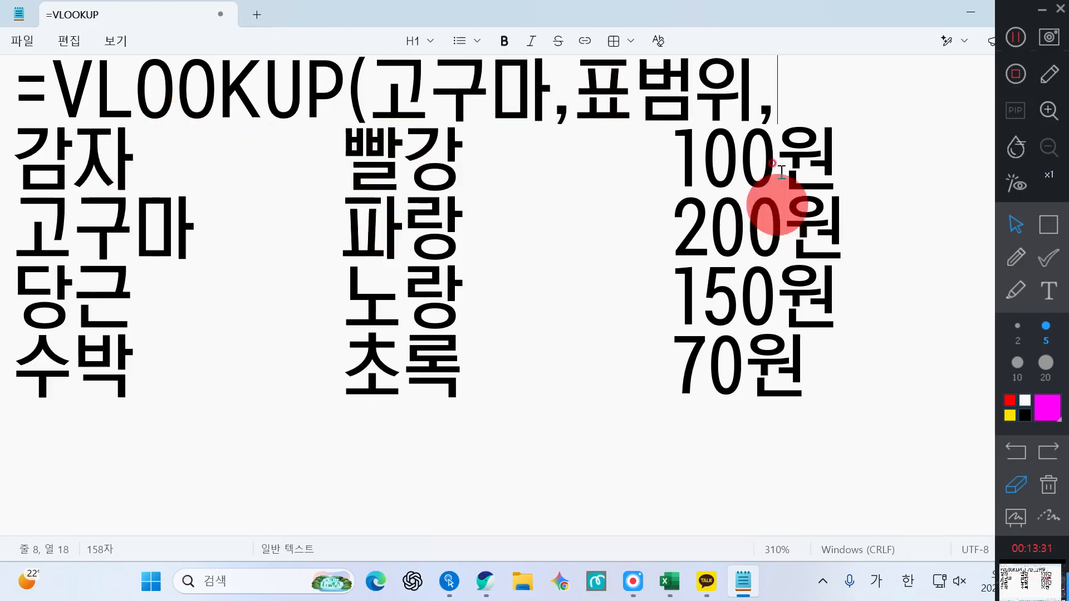
text(3)
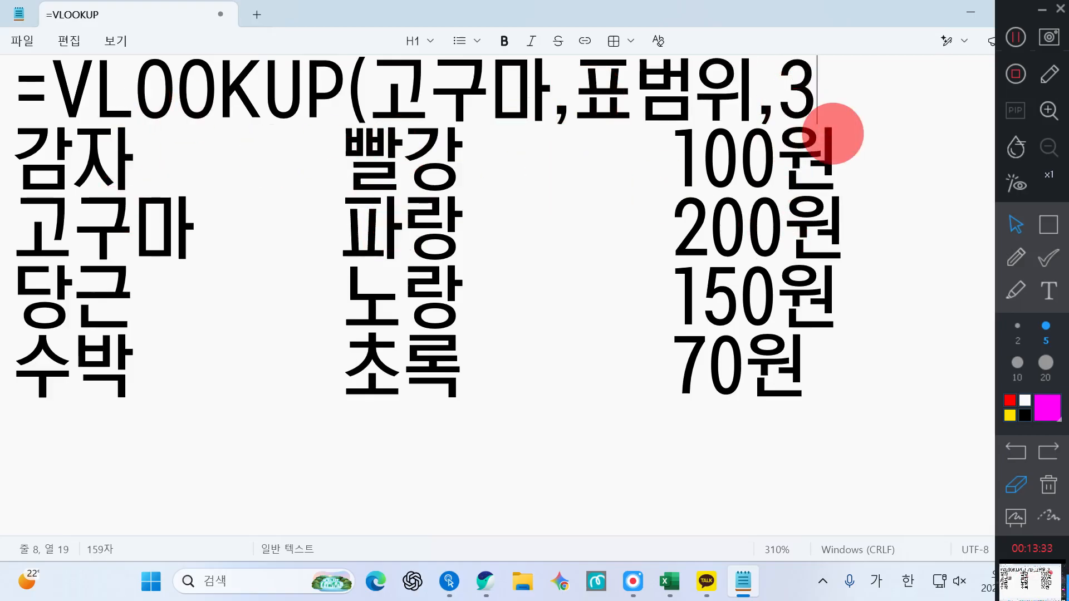
text(,)
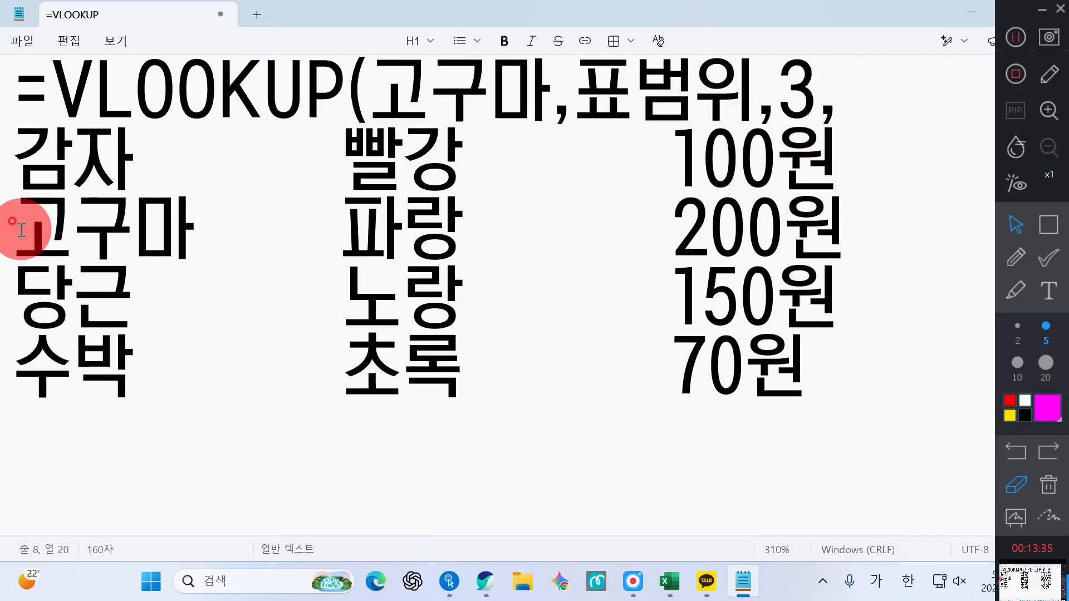
mouse_move(21, 230)
mouse_down()
mouse_move(62, 229)
mouse_move(86, 209)
mouse_up()
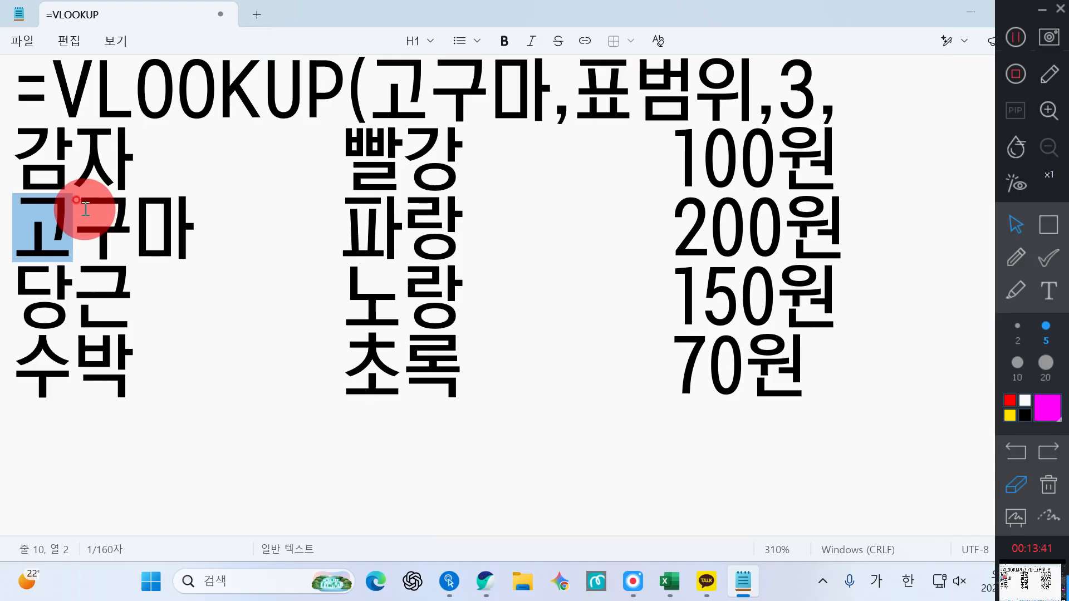
click(859, 86)
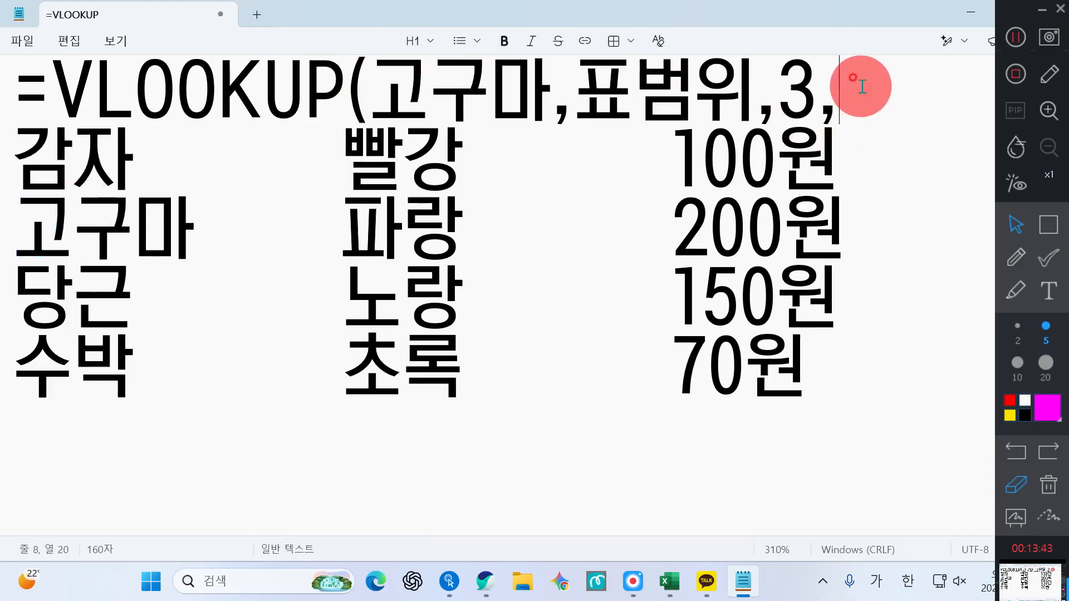
text(0))
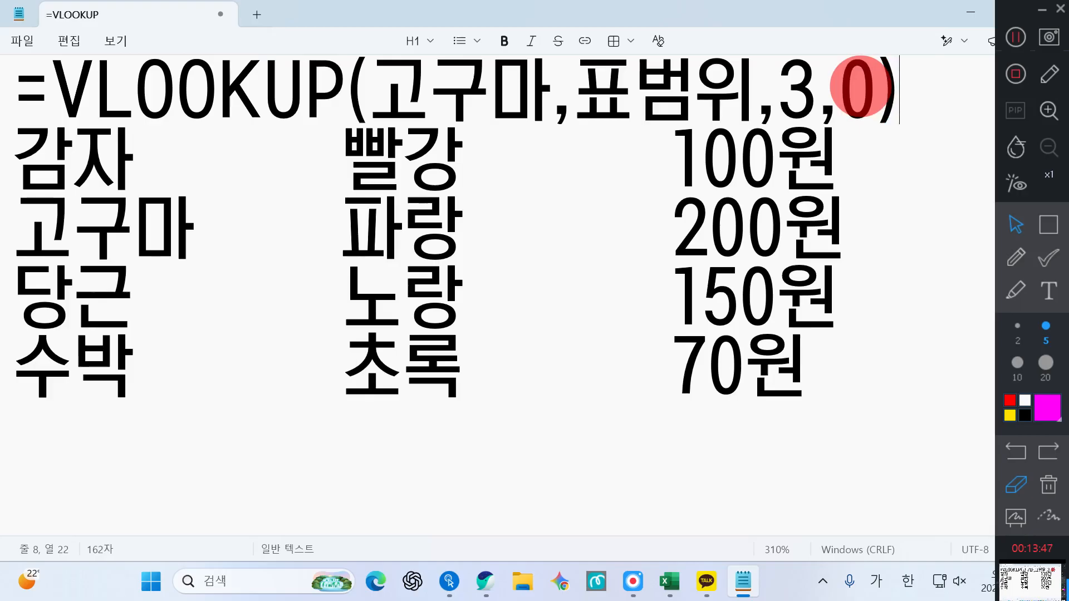
Change the lookup value in the example formula from 고구마 to 수박.
click(548, 109)
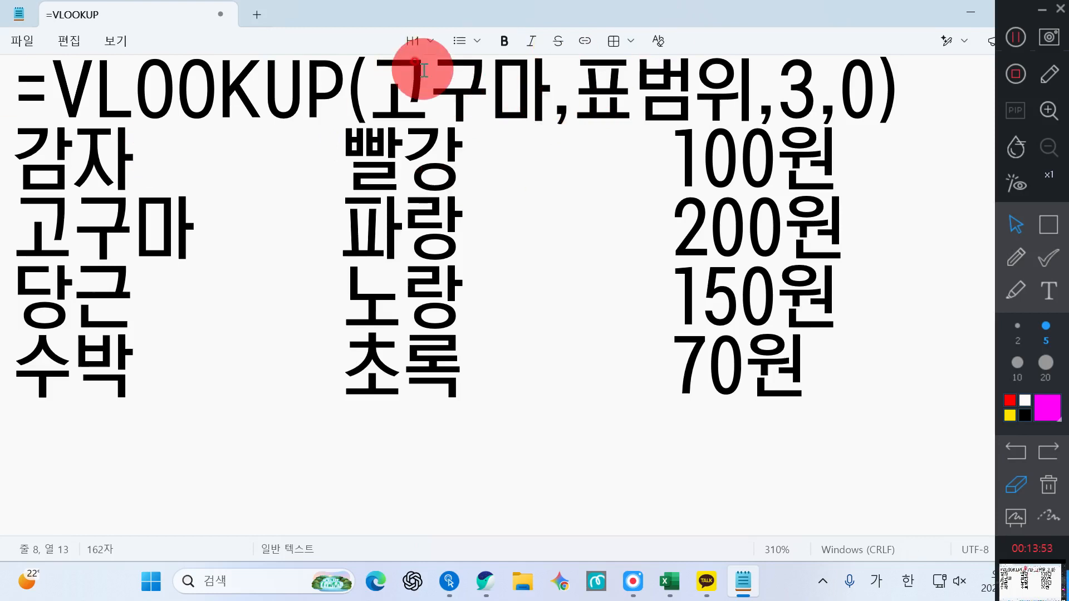
key(BackSpace)
key(BackSpace)
key(BackSpace)
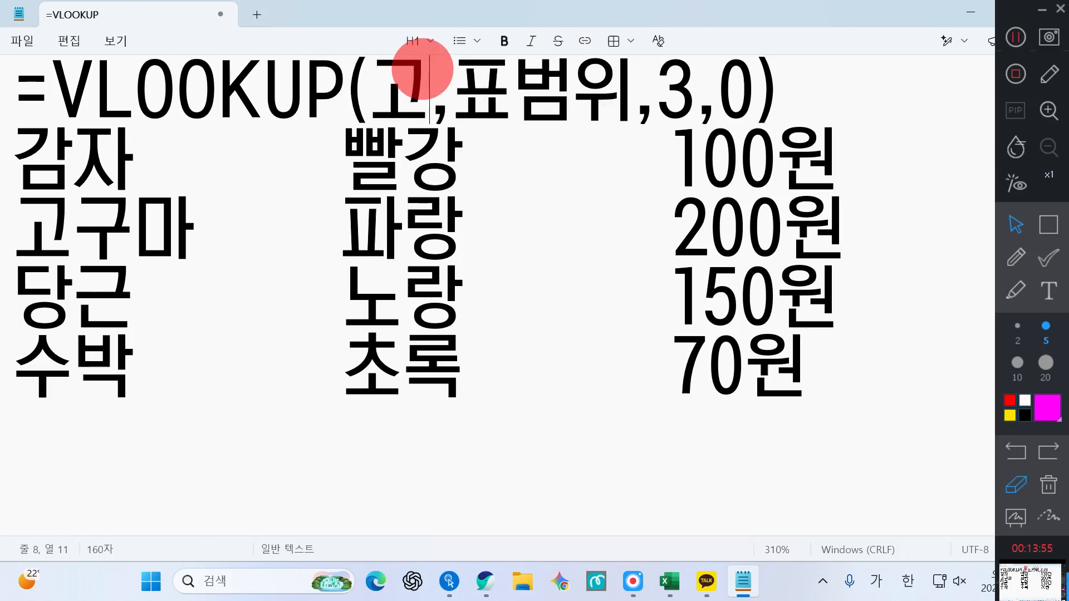
text(수박)
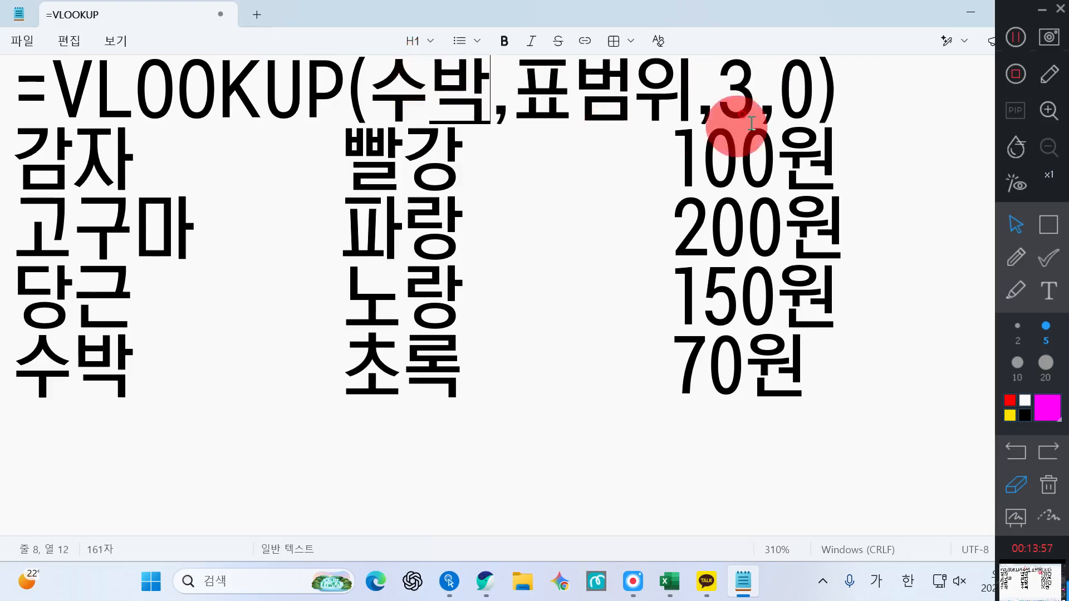
Append the equals sign and the matching result 70원 to the end of the 수박 example formula.
click(848, 91)
text(=)
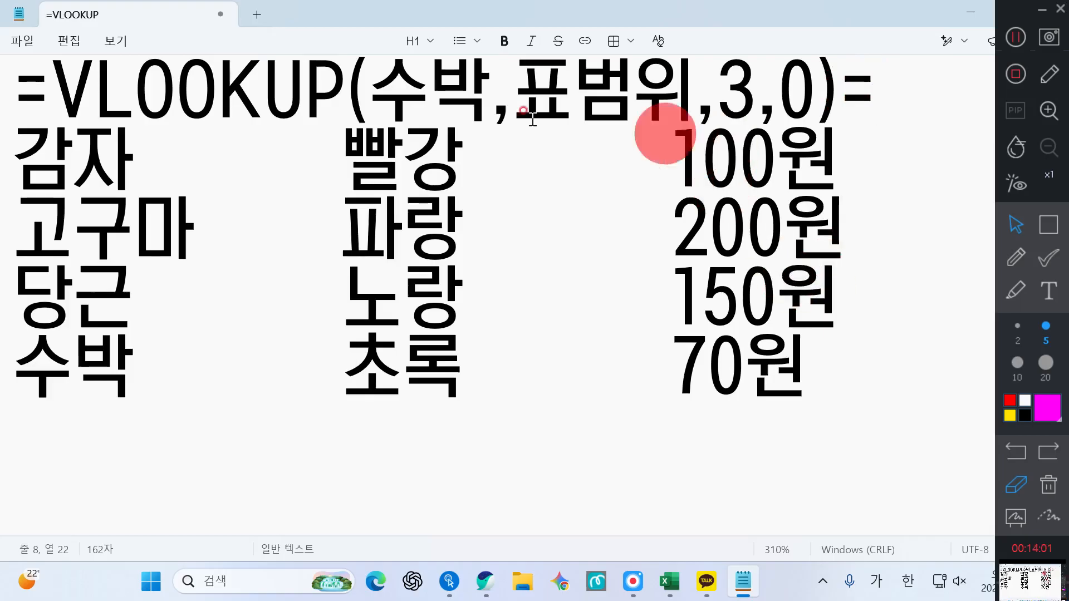
drag(132, 369, 4, 361)
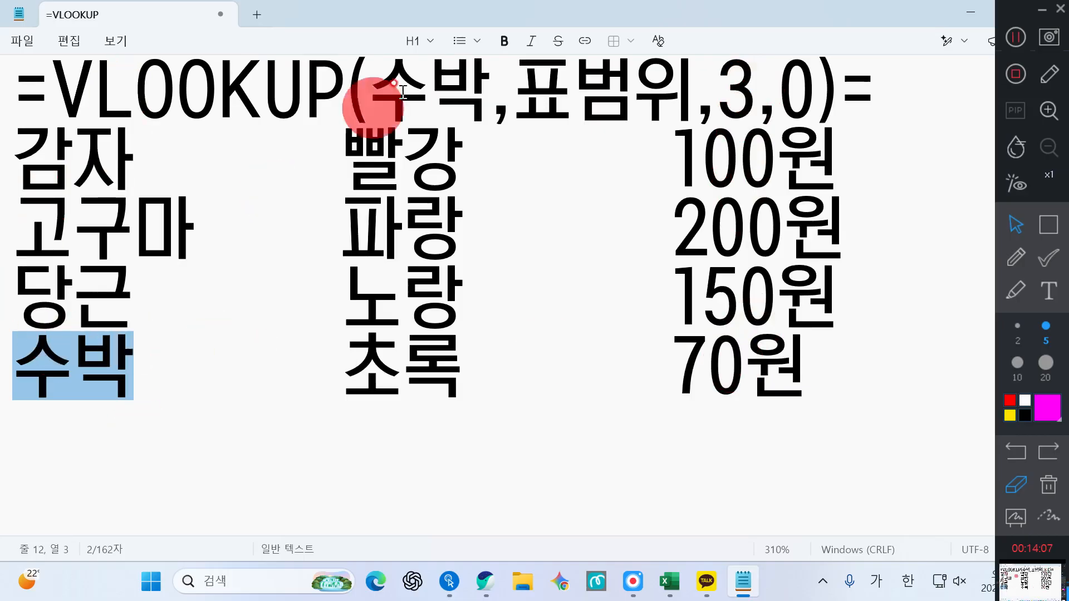
click(875, 103)
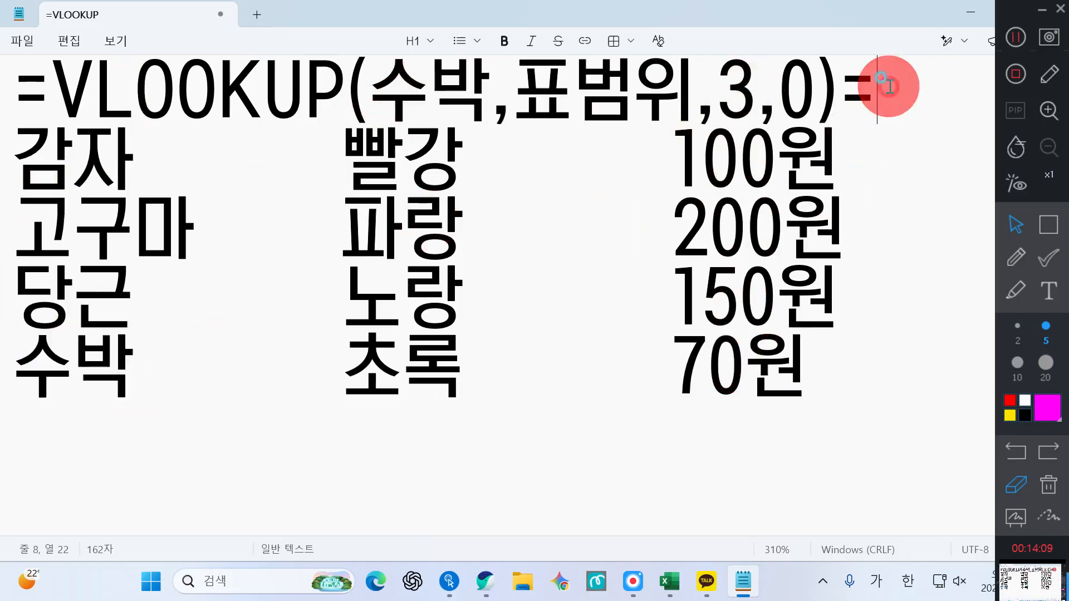
text(70원)
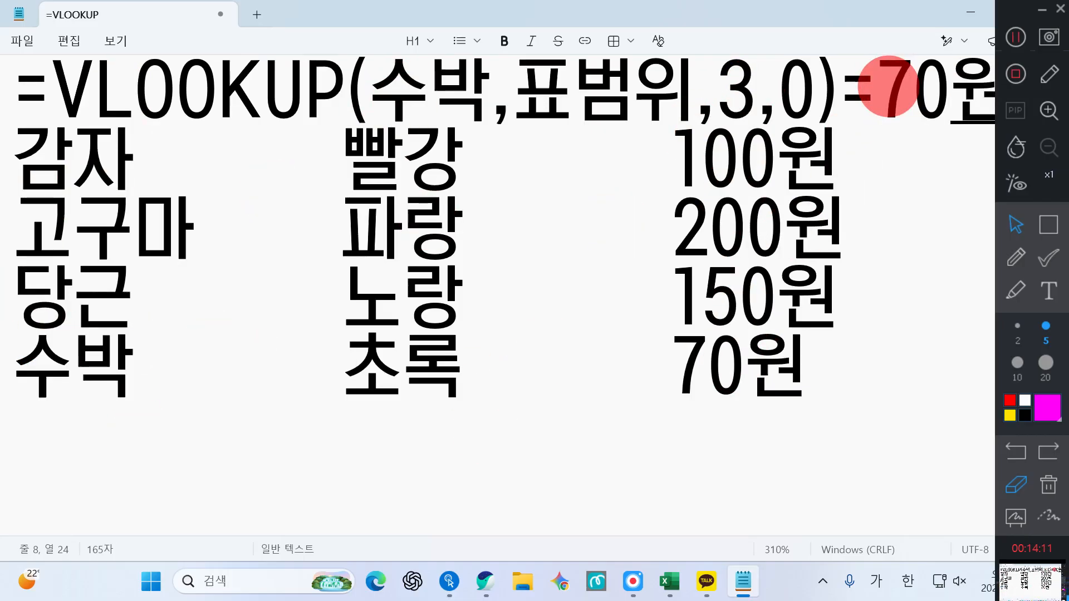
Remove the 70원 result after the equals sign and change the example formula's lookup value to 감자.
key(BackSpace)
key(BackSpace)
key(BackSpace)
key(BackSpace)
key(BackSpace)
key(BackSpace)
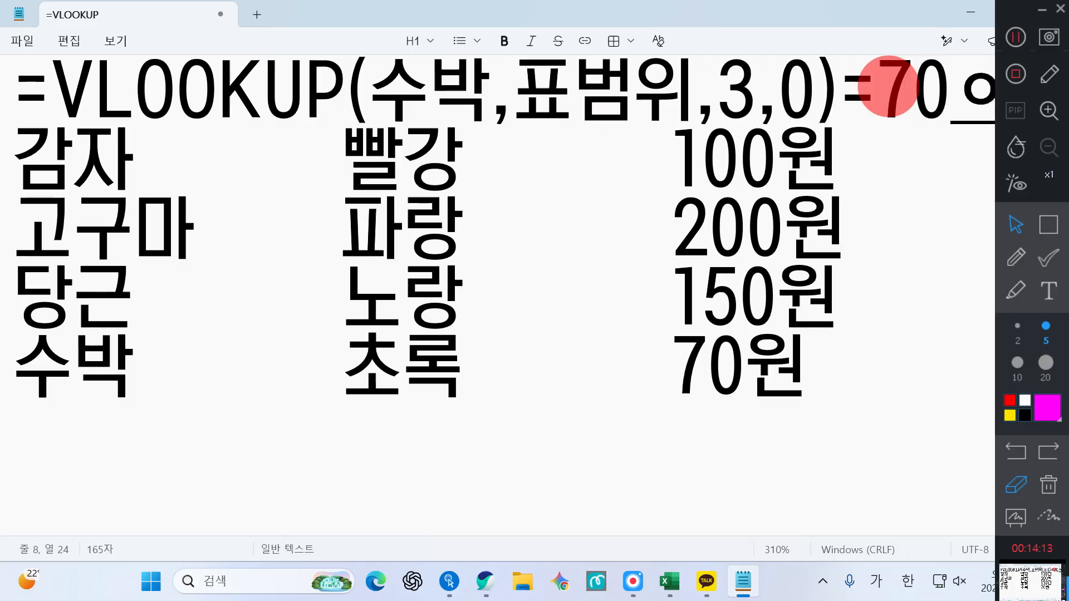
key(Left)
key(Left)
key(Left)
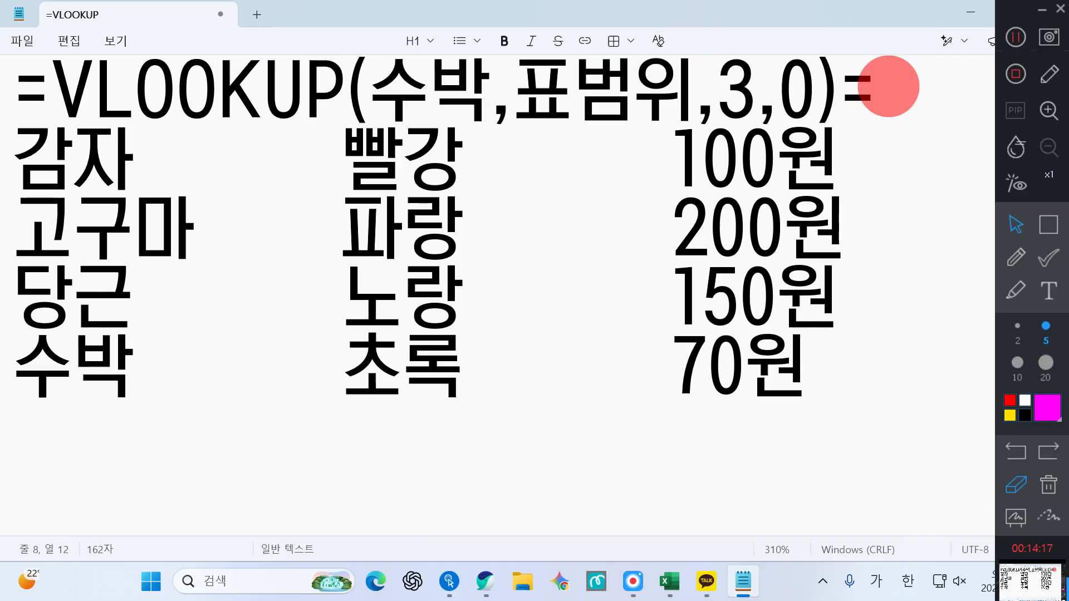
key(BackSpace)
key(BackSpace)
text(감자)
Set the example formula's column number to 2 and write the matching result 빨강 after the equals sign.
key(Right)
key(Right)
key(Right)
key(Right)
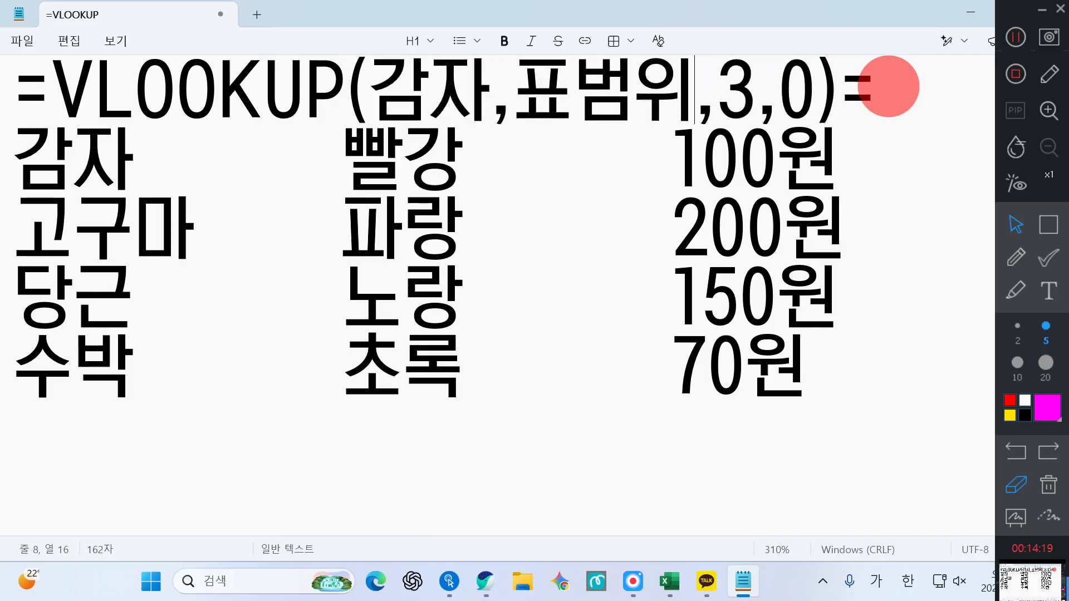
key(Delete)
text(2)
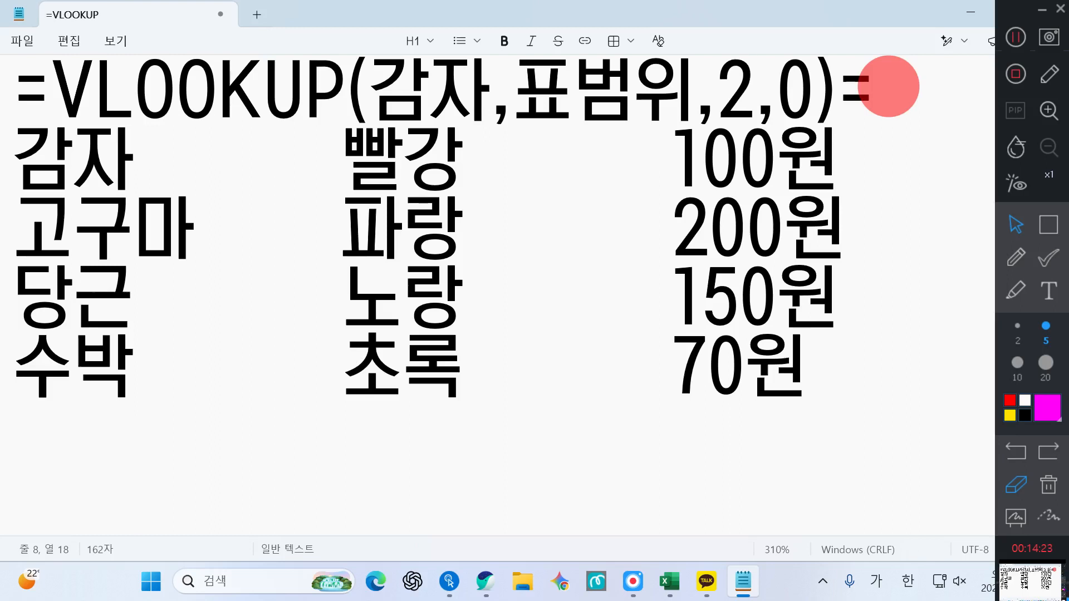
click(898, 96)
text(빨강)
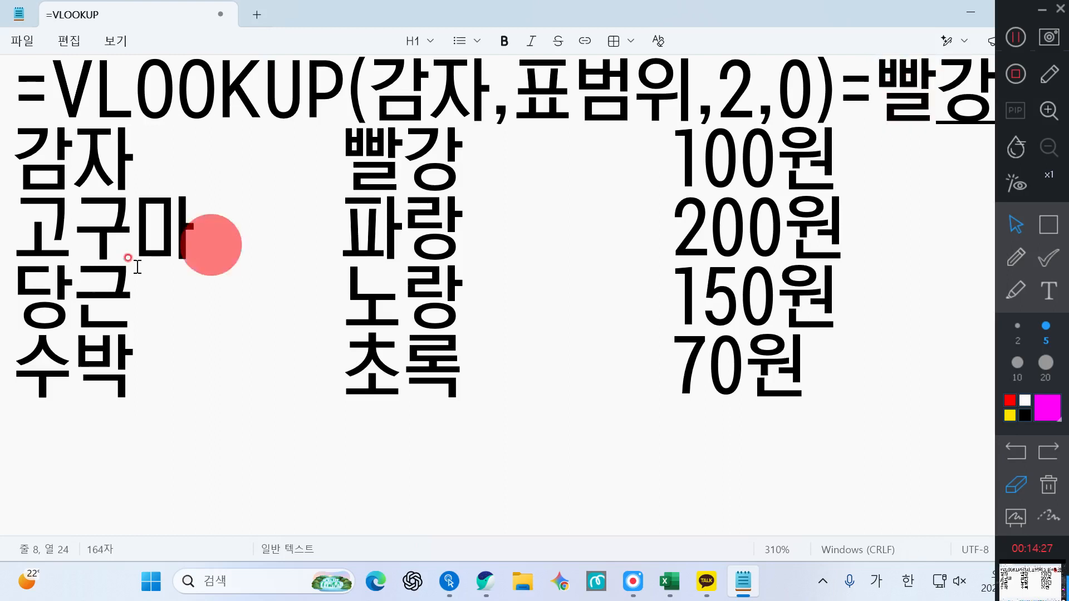
triple_click(42, 153)
click(162, 158)
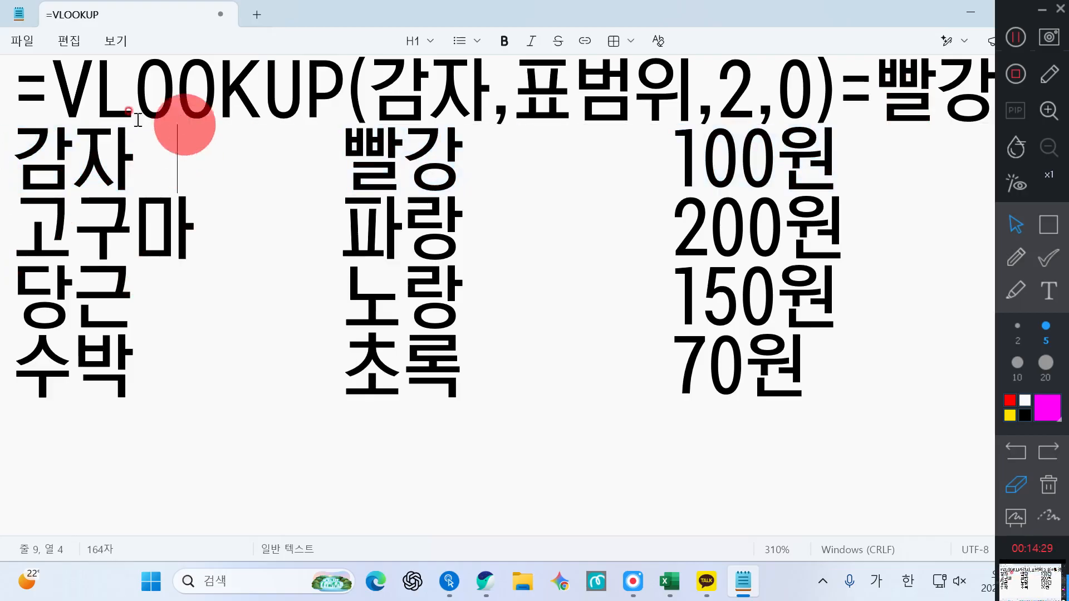
click(419, 157)
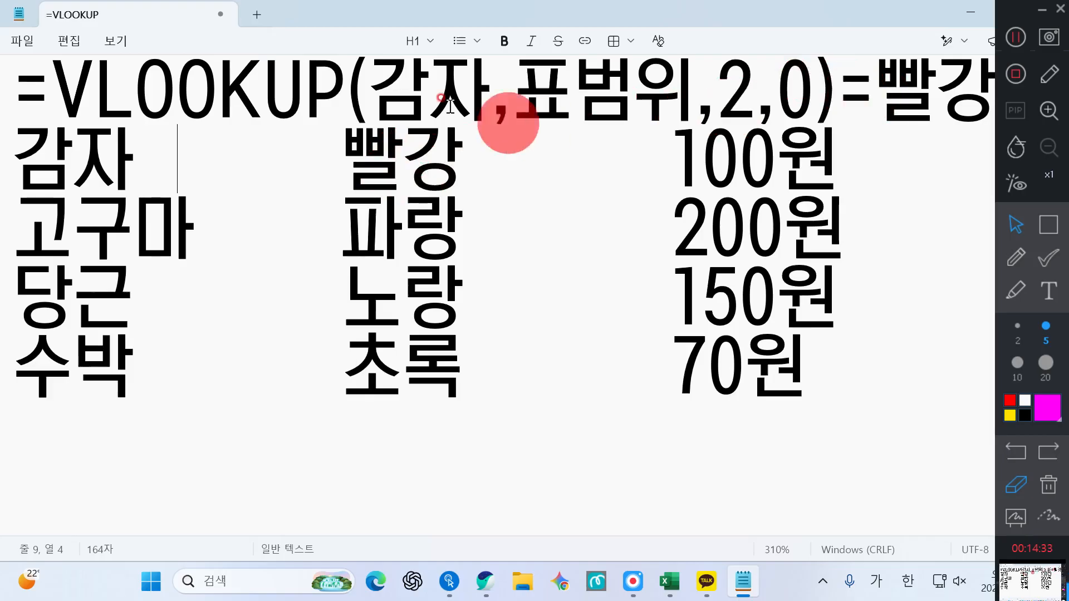
Change the example formula's lookup value to 당근 and its column number to 3.
click(491, 86)
key(BackSpace)
key(BackSpace)
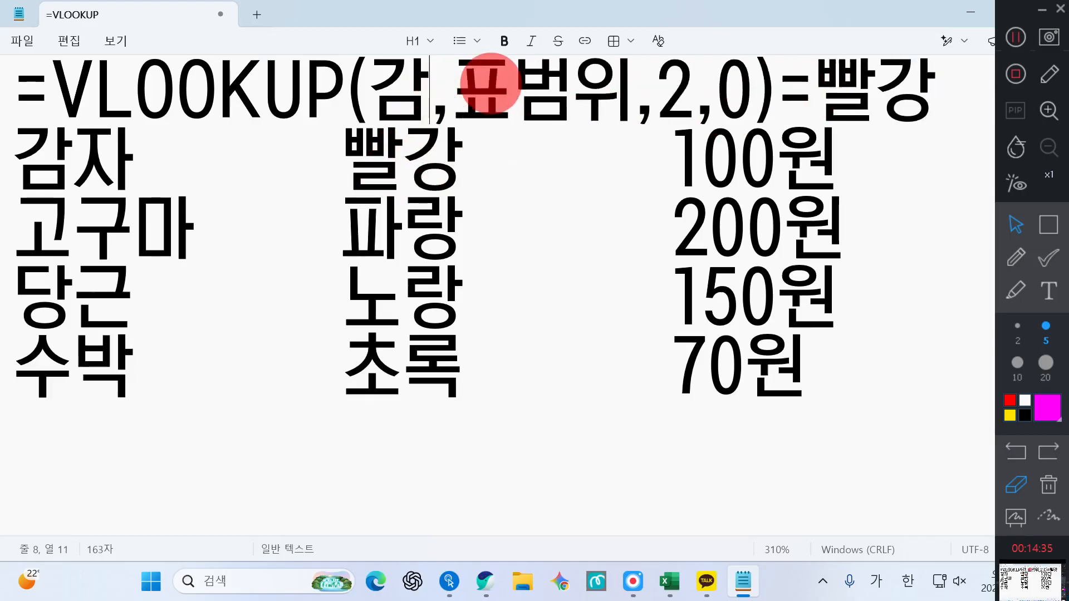
text(당근)
key(Right)
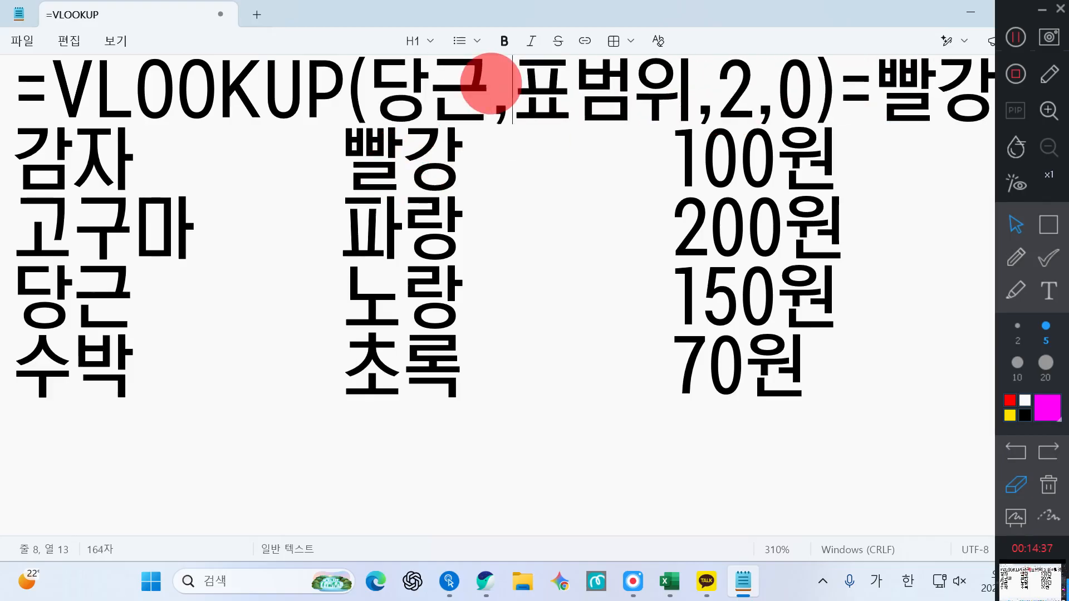
key(Delete)
text(3)
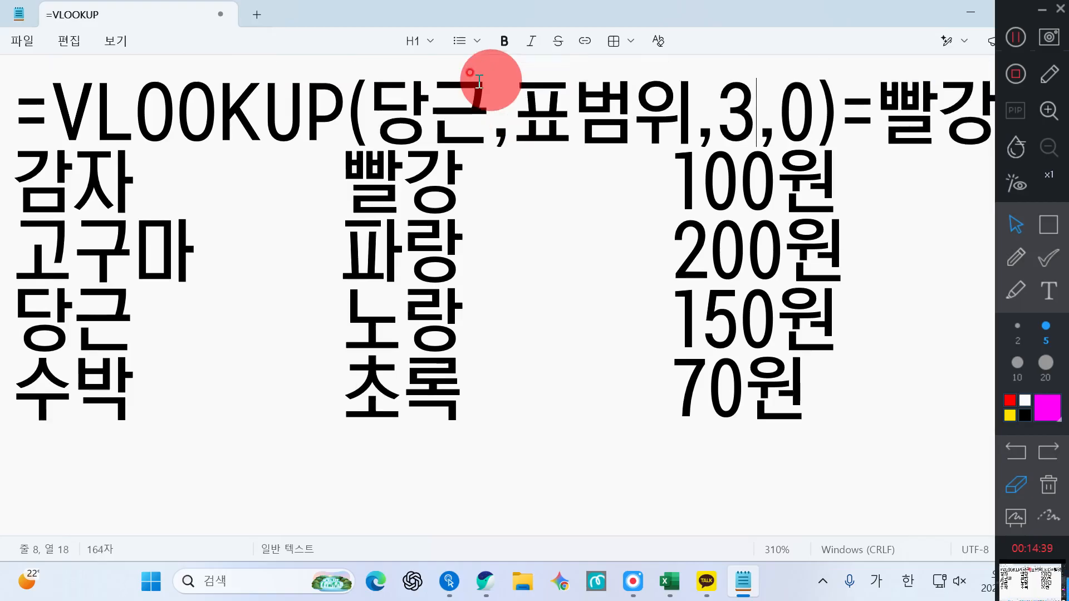
Replace the result 빨강 after the equals sign with 150원.
scroll(692, 310, up, 1)
scroll(680, 288, down, 1)
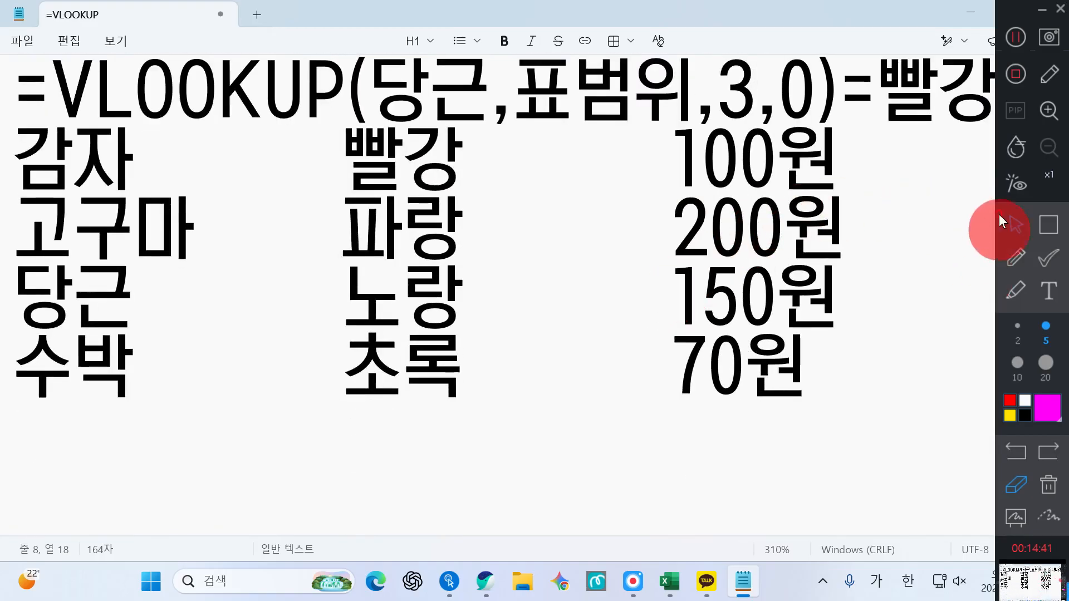
drag(886, 89, 980, 94)
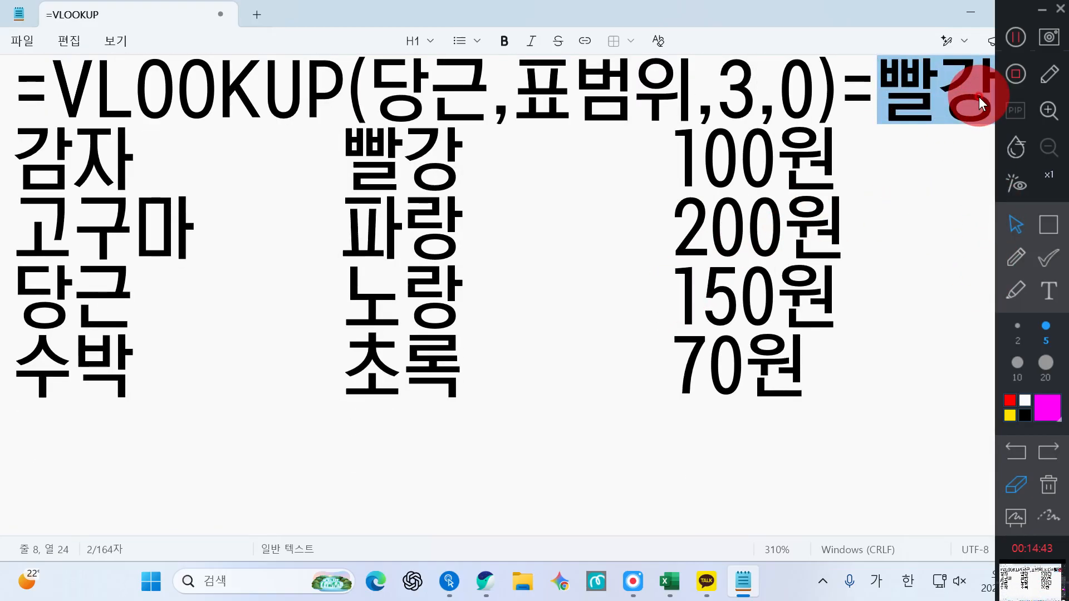
text(150원)
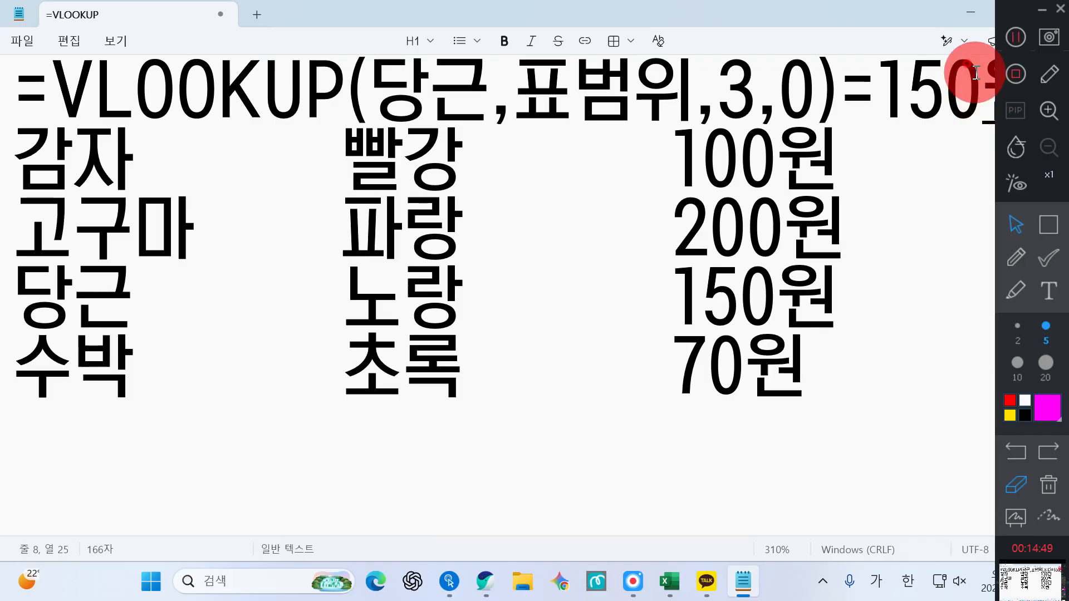
Switch to the Excel certificate and draw check-mark annotations on the empty 성명 cell and the employee-number cell C2.
click(965, 16)
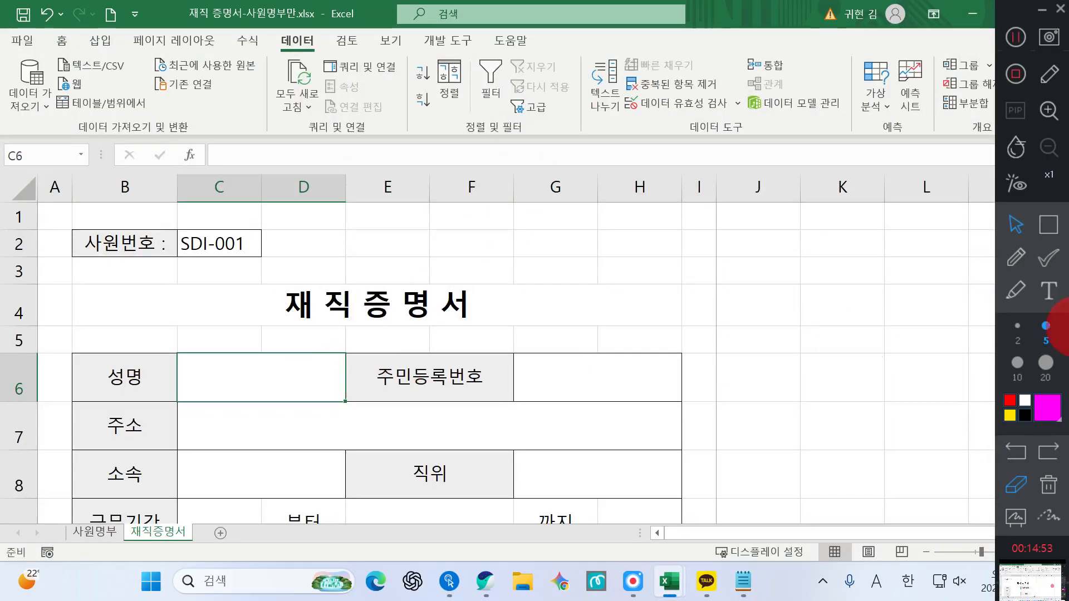
click(1015, 257)
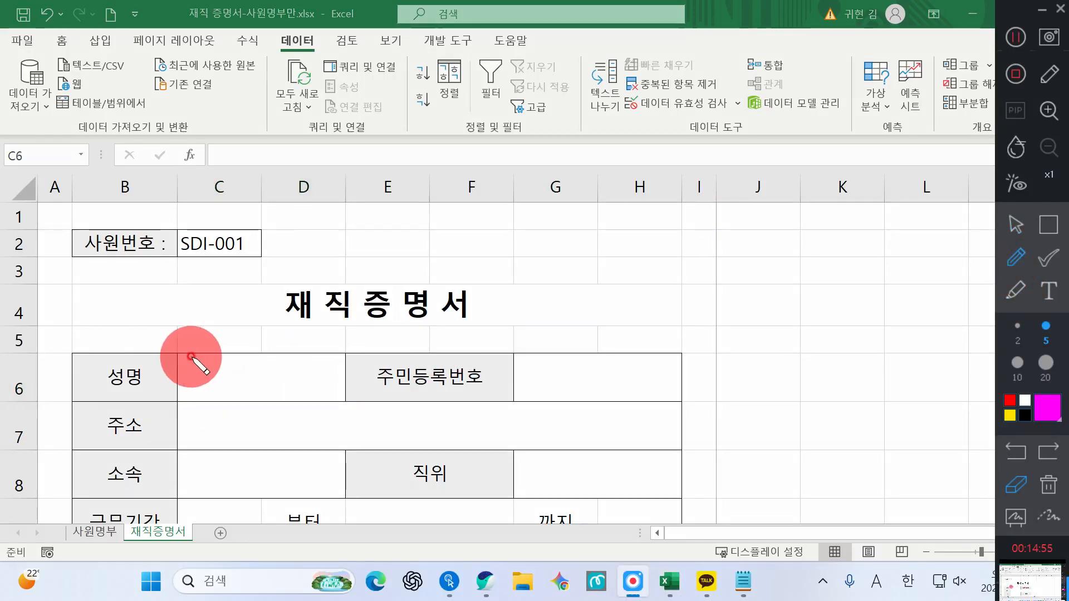
mouse_move(199, 360)
mouse_down()
mouse_move(215, 370)
mouse_move(235, 341)
mouse_up()
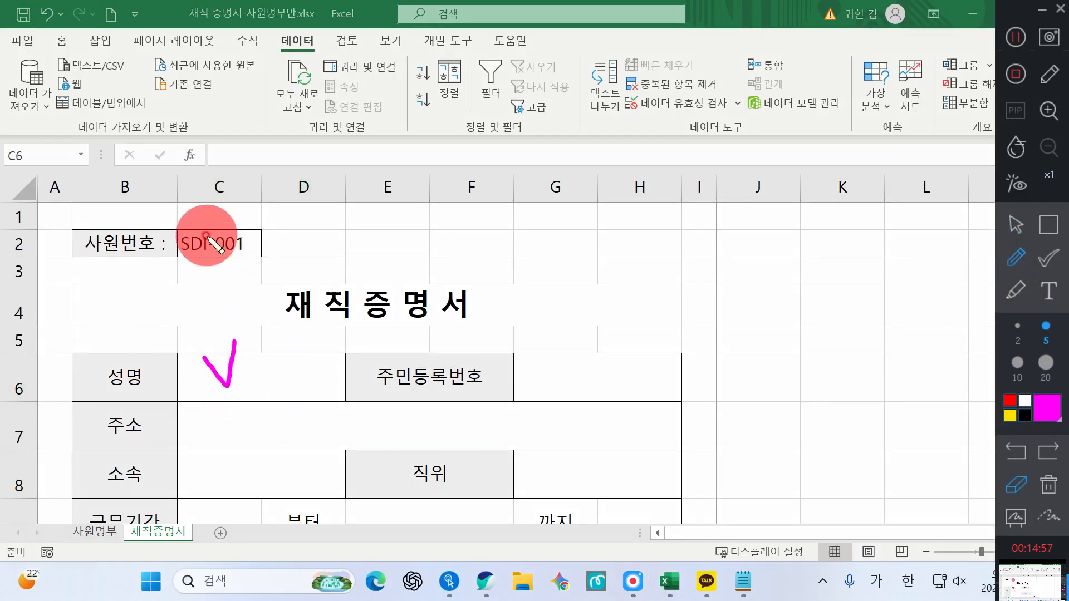
drag(187, 204, 229, 193)
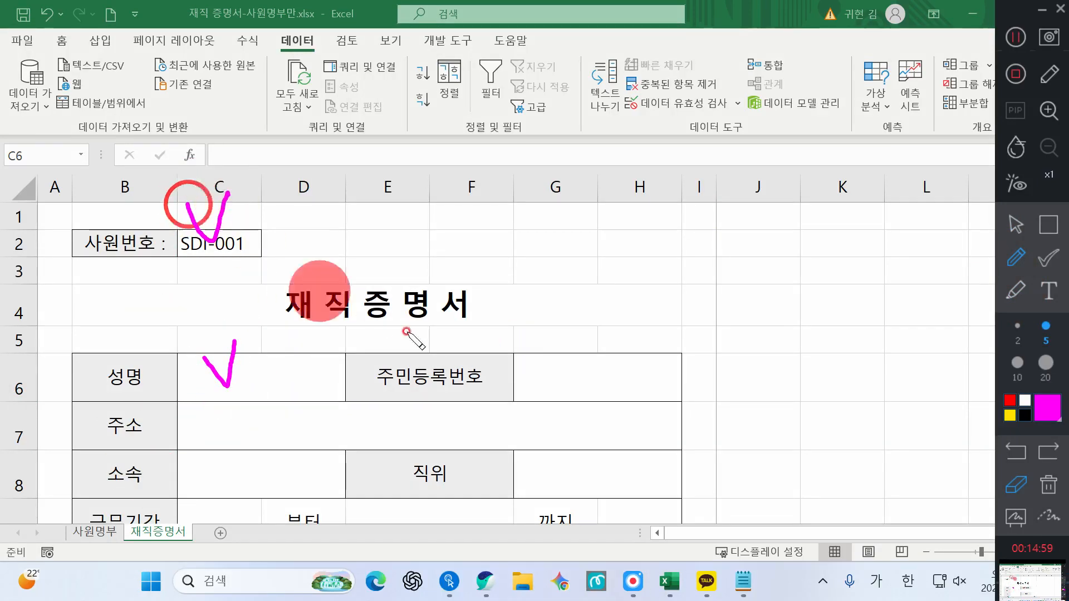
click(1015, 224)
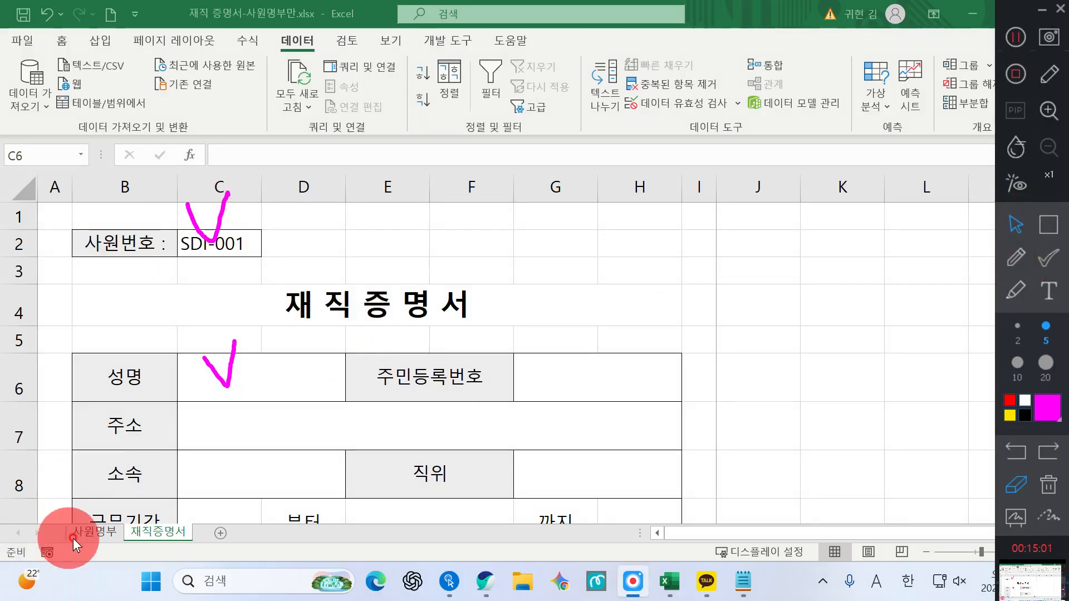
Review the 사원명부 sheet, return to the 재직증명서 sheet and clear the check-mark annotations from the screen.
click(88, 536)
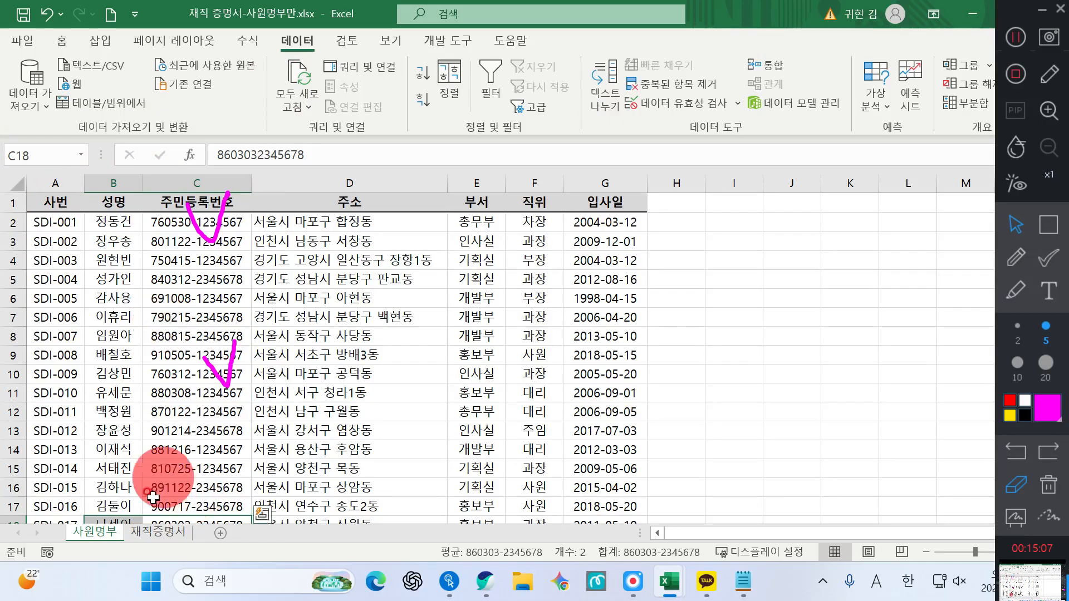
click(158, 546)
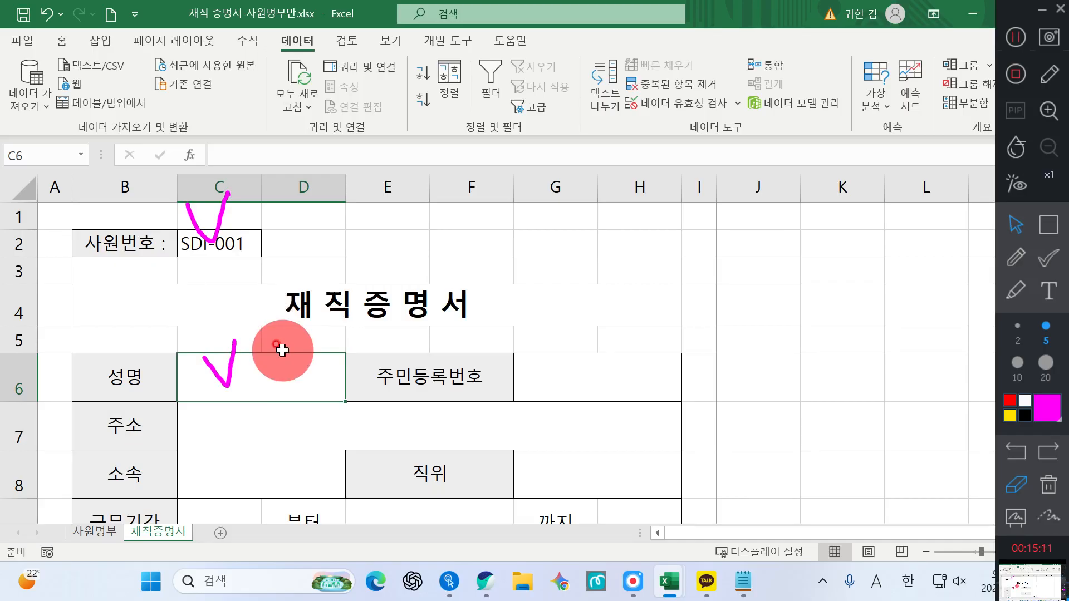
click(1048, 484)
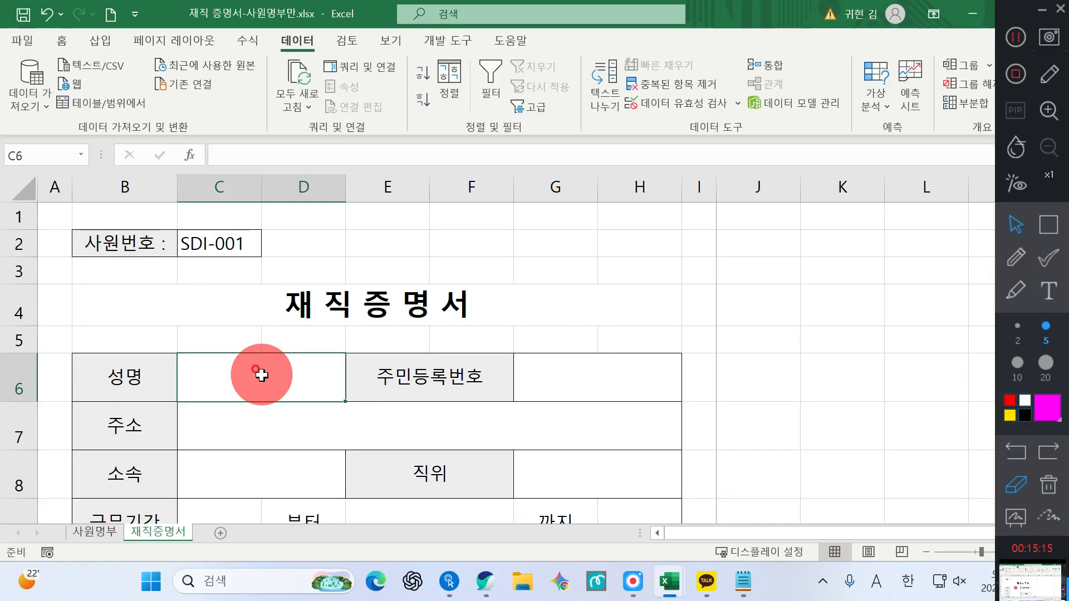
Start a VLOOKUP formula in the 성명 cell C6, magnifying the screen to show the function suggestion and then restoring normal view.
text(=C)
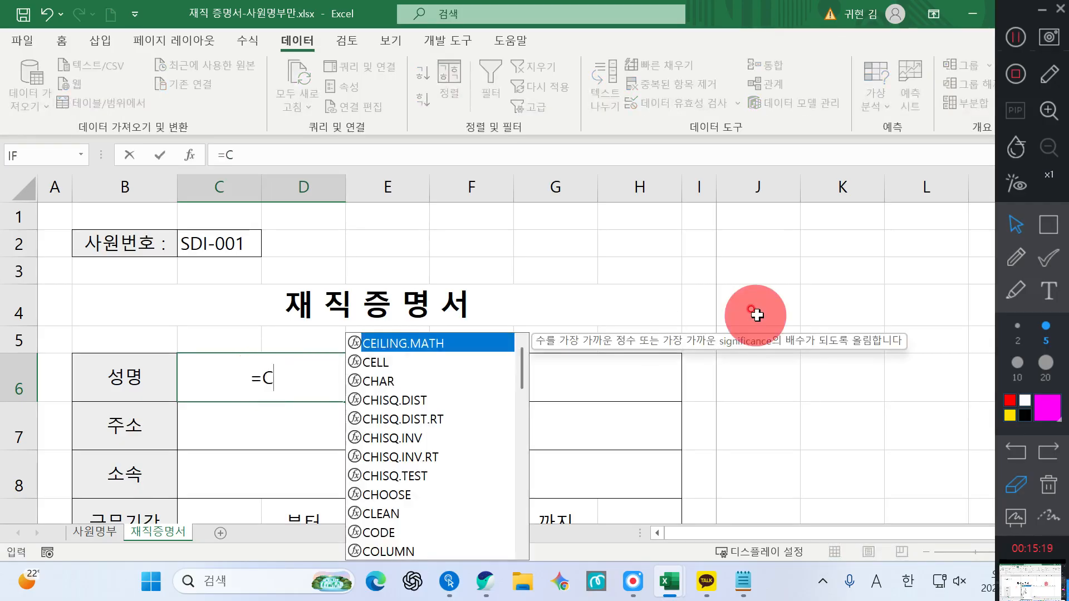
key(BackSpace)
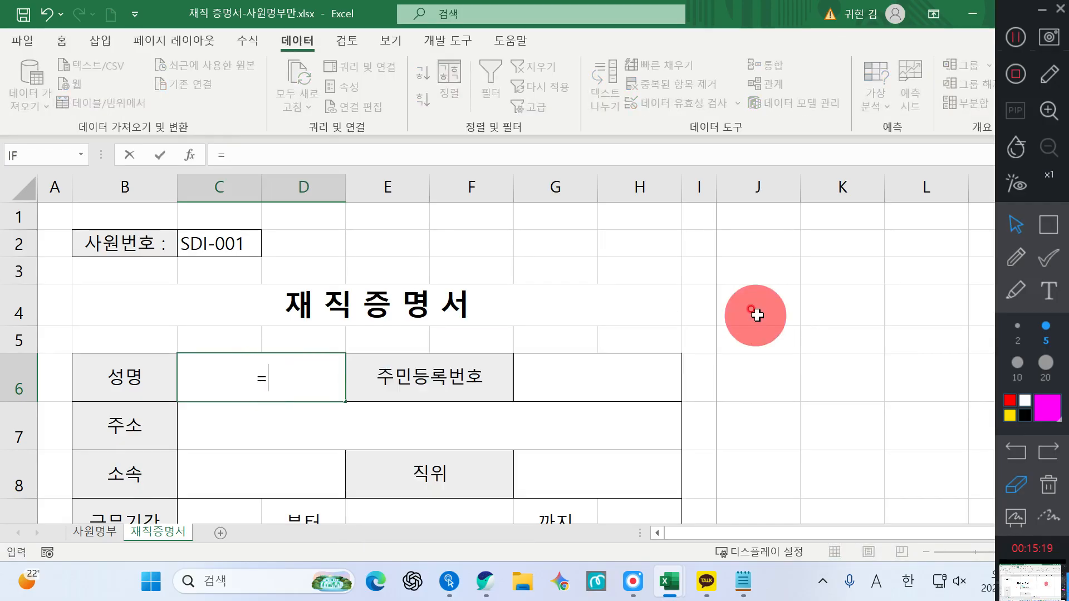
text(VL)
key(Escape)
key(super+plus)
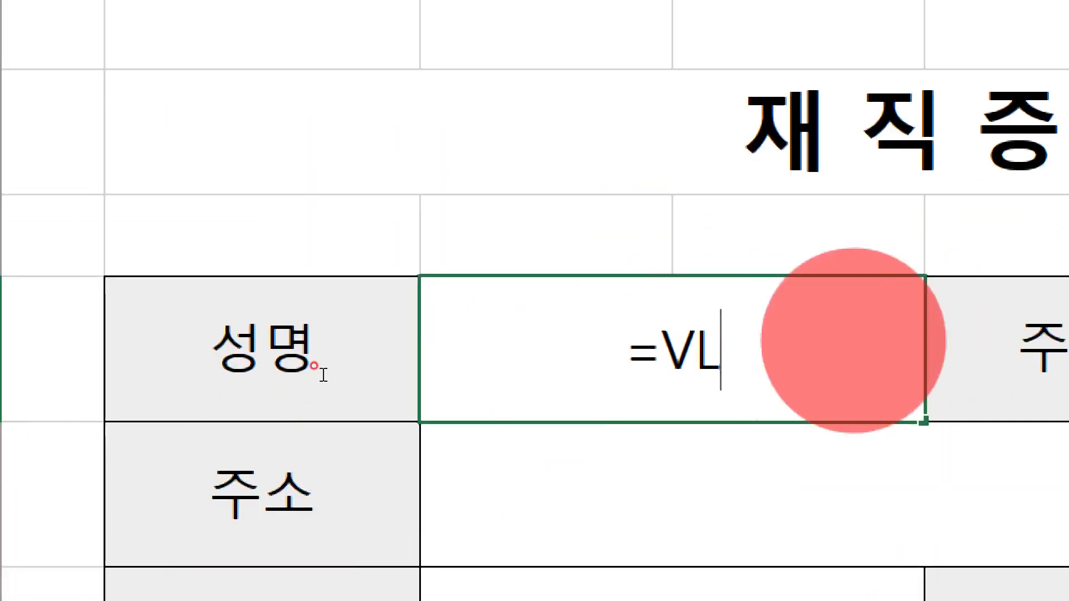
click(305, 382)
key(BackSpace)
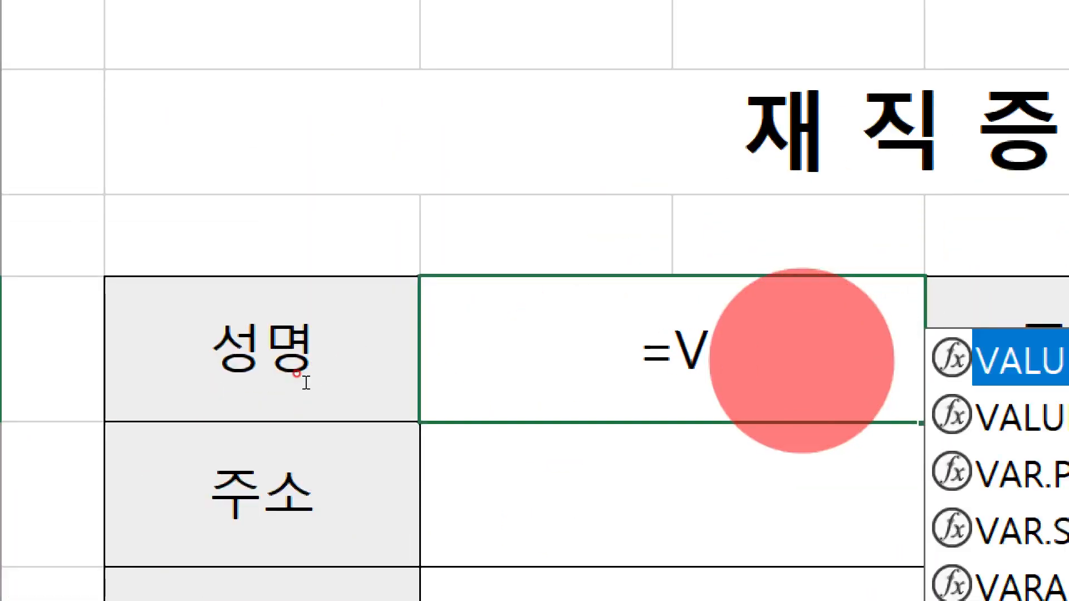
text(L)
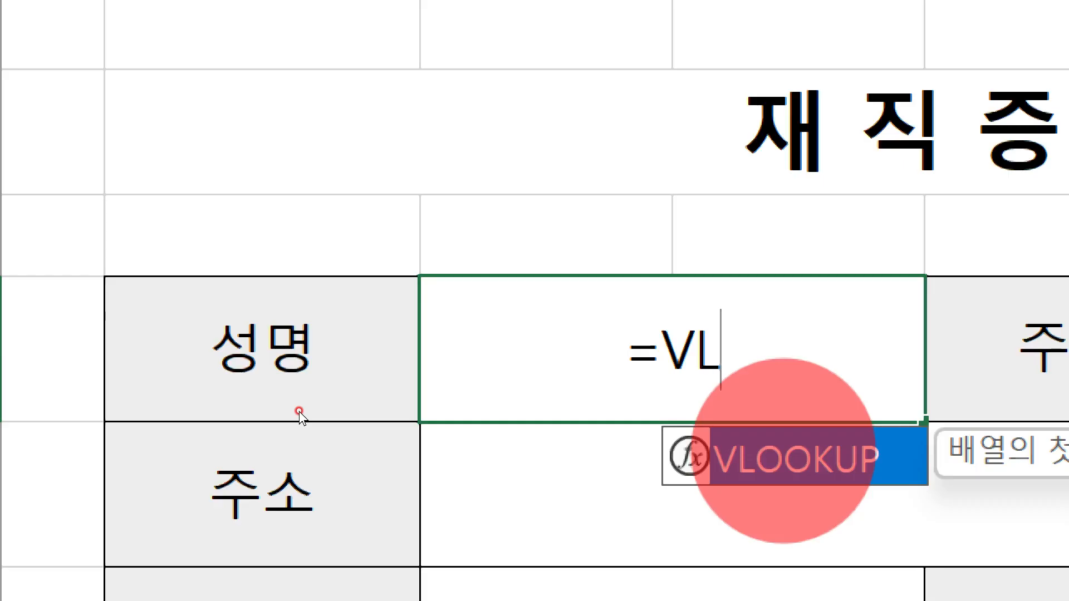
key(Tab)
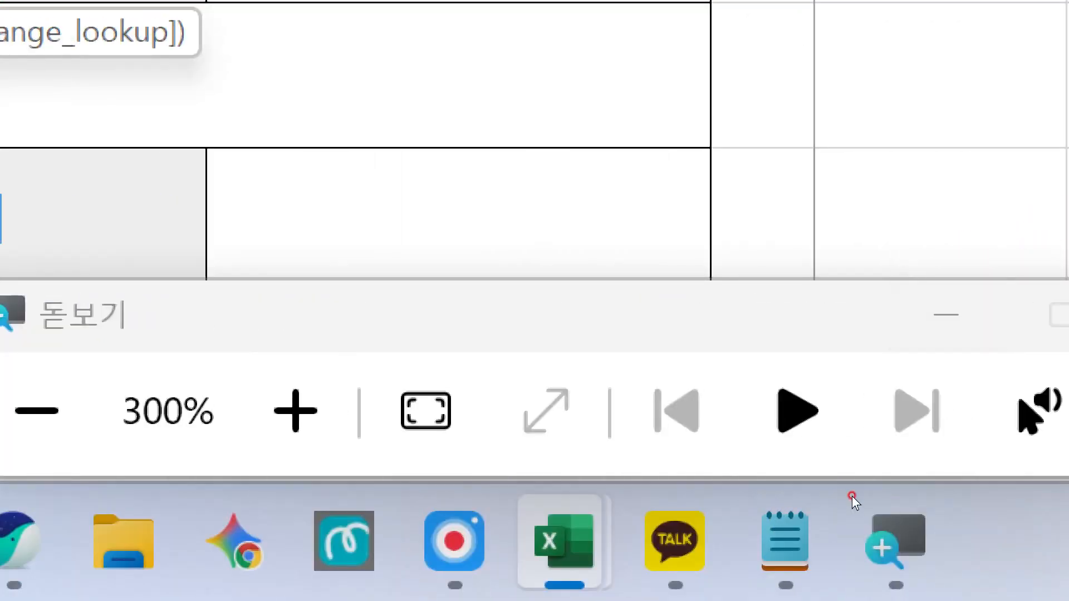
key(super+Escape)
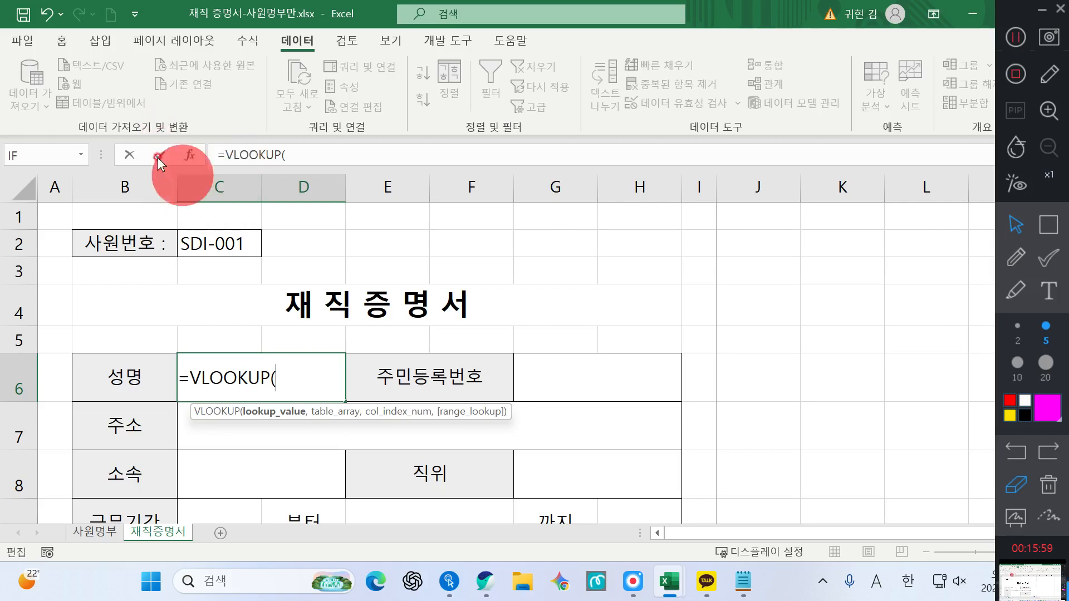
Open the VLOOKUP function arguments, set Lookup_value to the employee-number cell C2, and move the dialog clear of the cells.
click(191, 155)
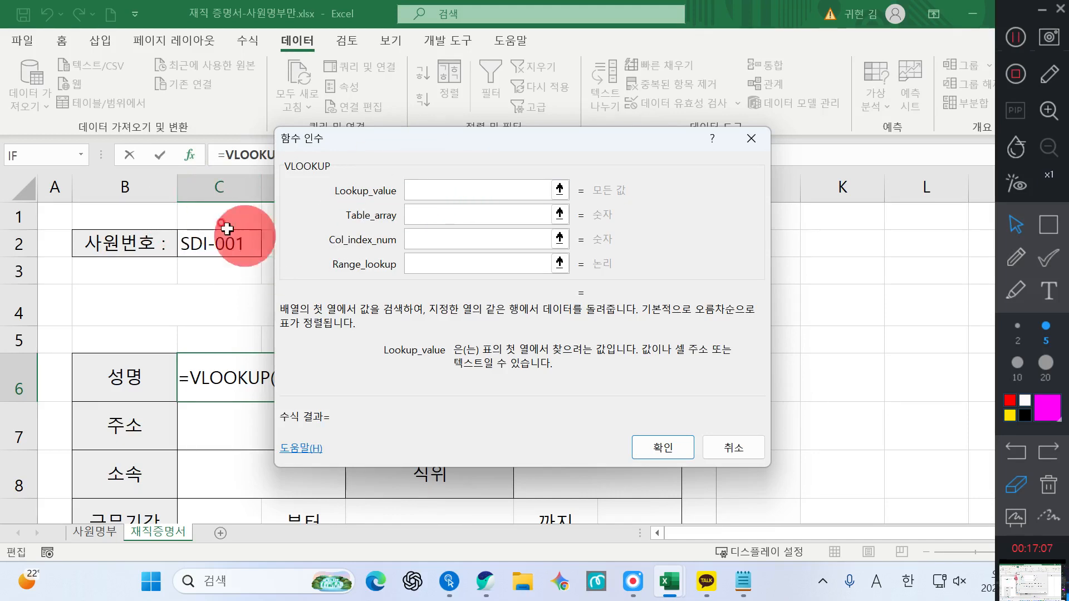
click(236, 246)
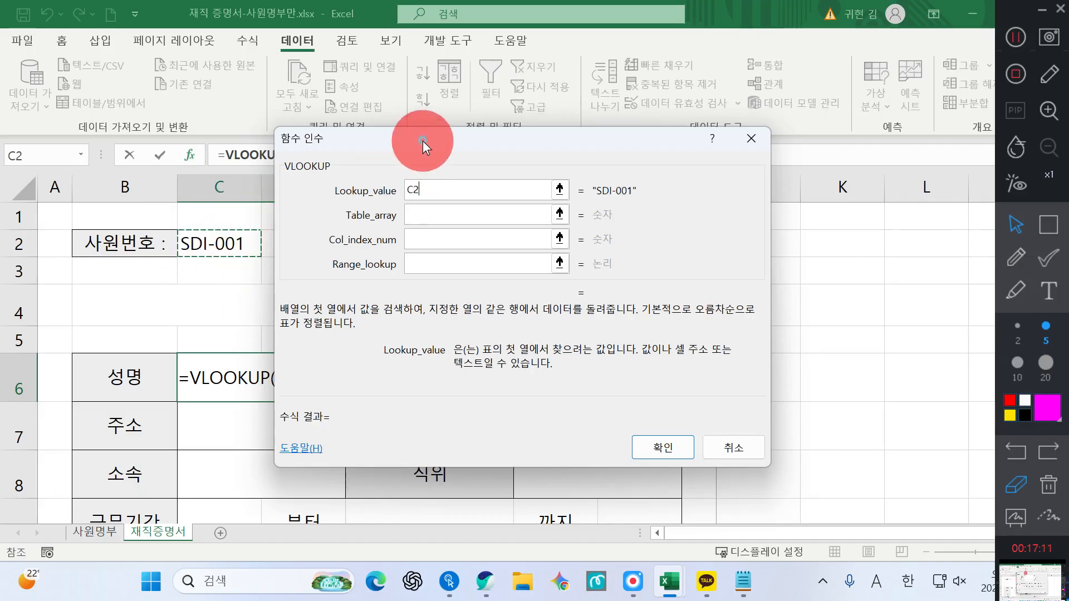
drag(423, 142, 490, 158)
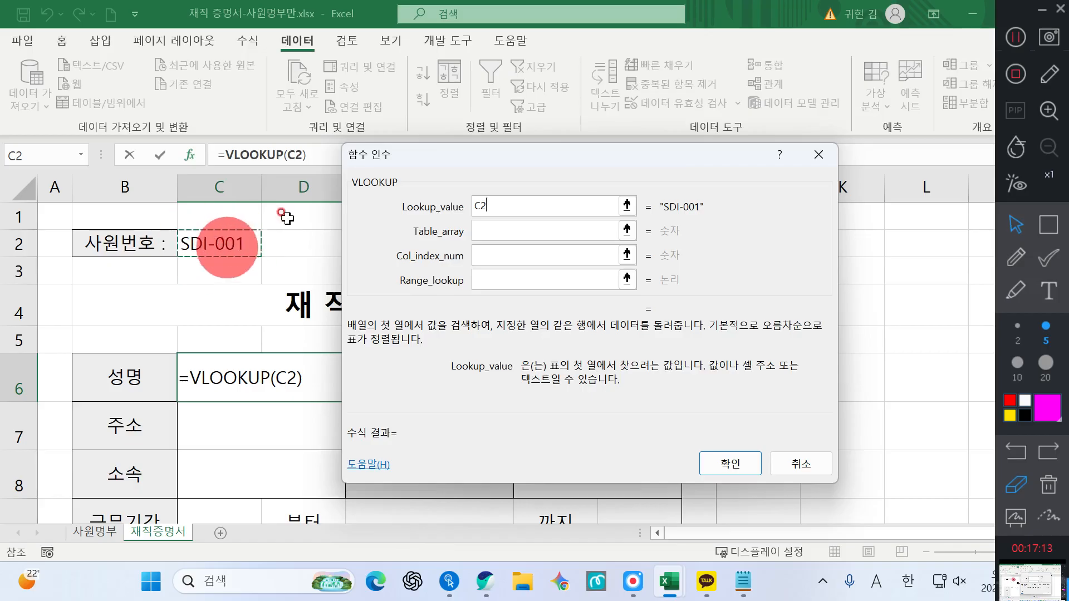
Set the Table_array argument of the VLOOKUP formula to the named range 사원명부.
click(504, 208)
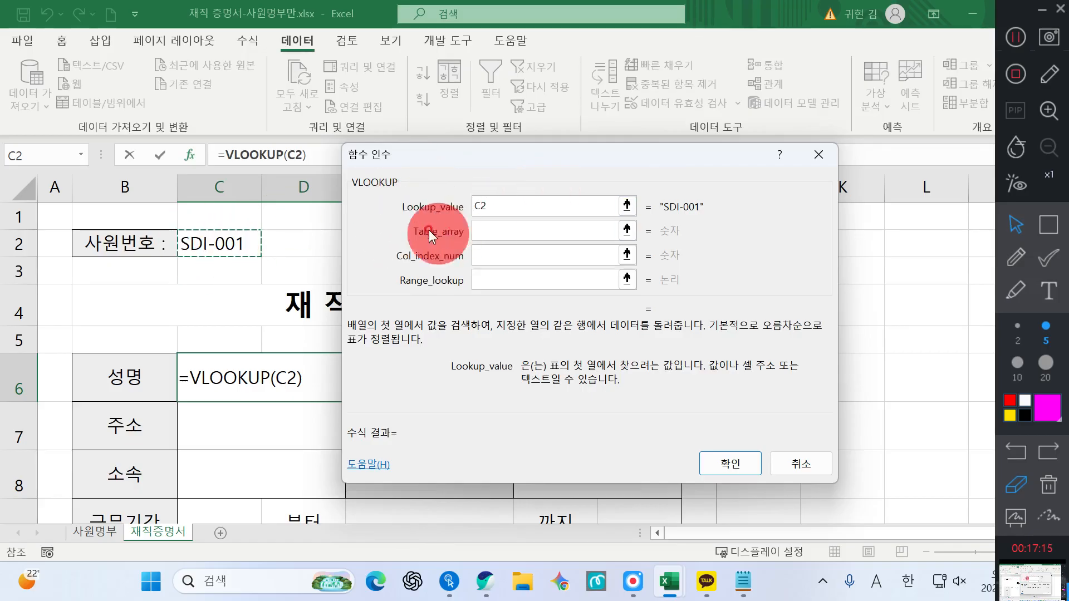
click(487, 230)
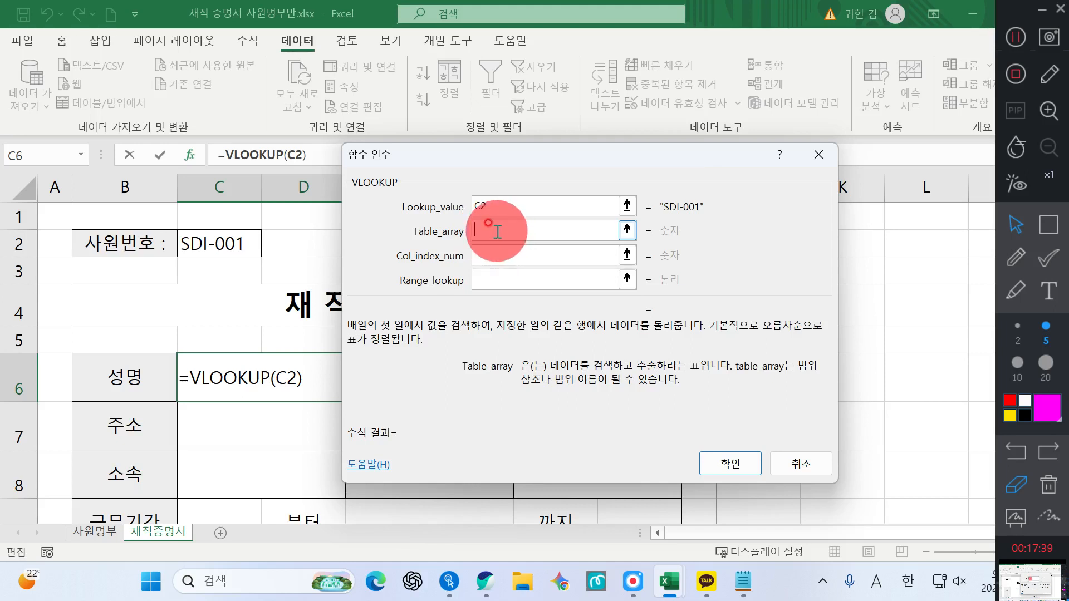
text(TKDNJ)
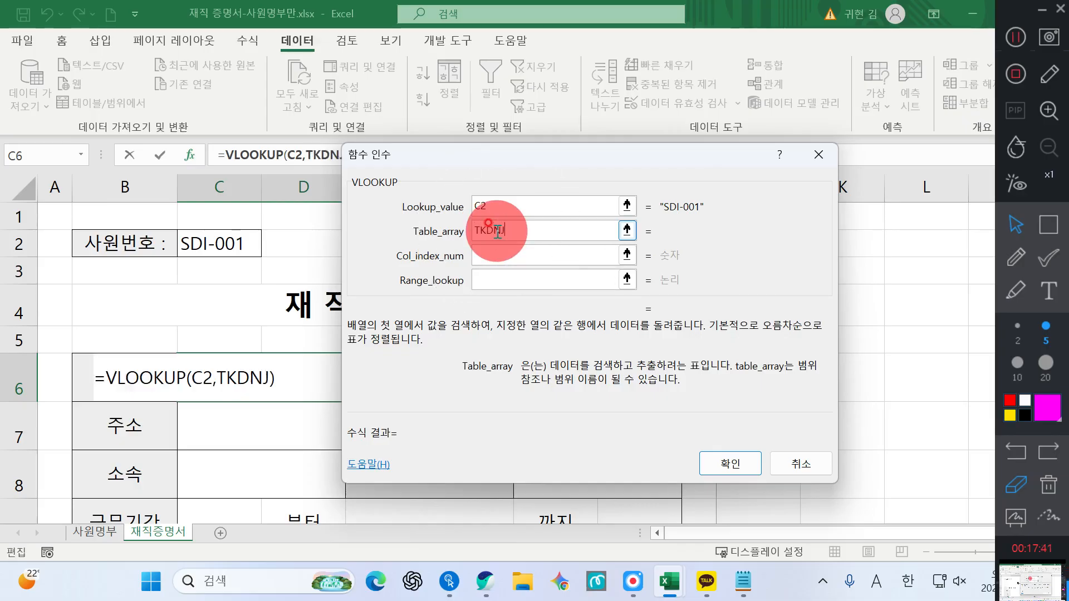
key(BackSpace)
key(BackSpace)
key(BackSpace)
key(BackSpace)
key(BackSpace)
key(Hangul)
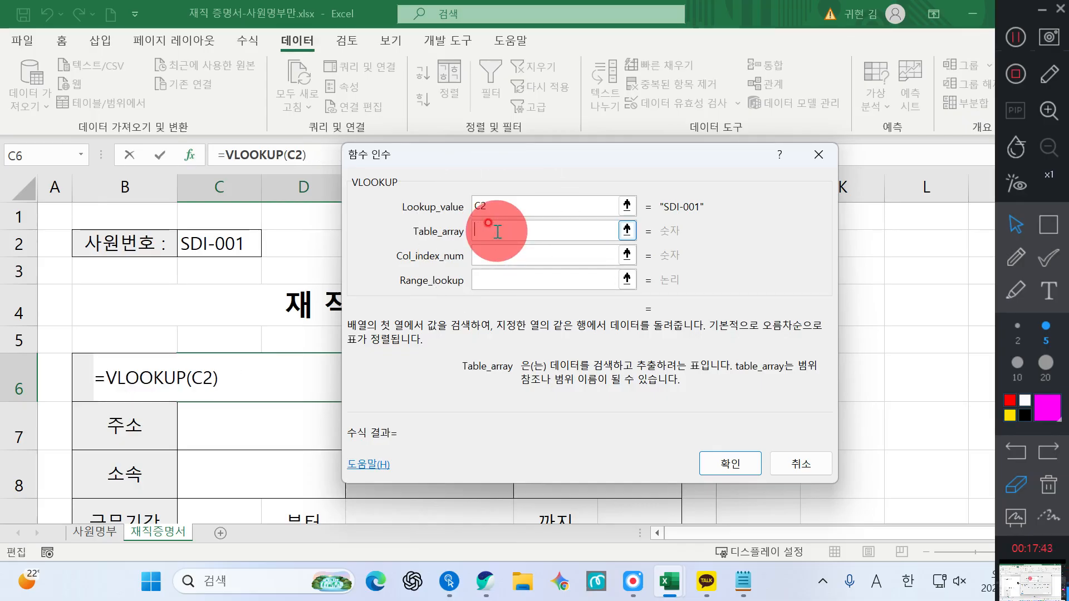
text(ㅅㅏ원명부)
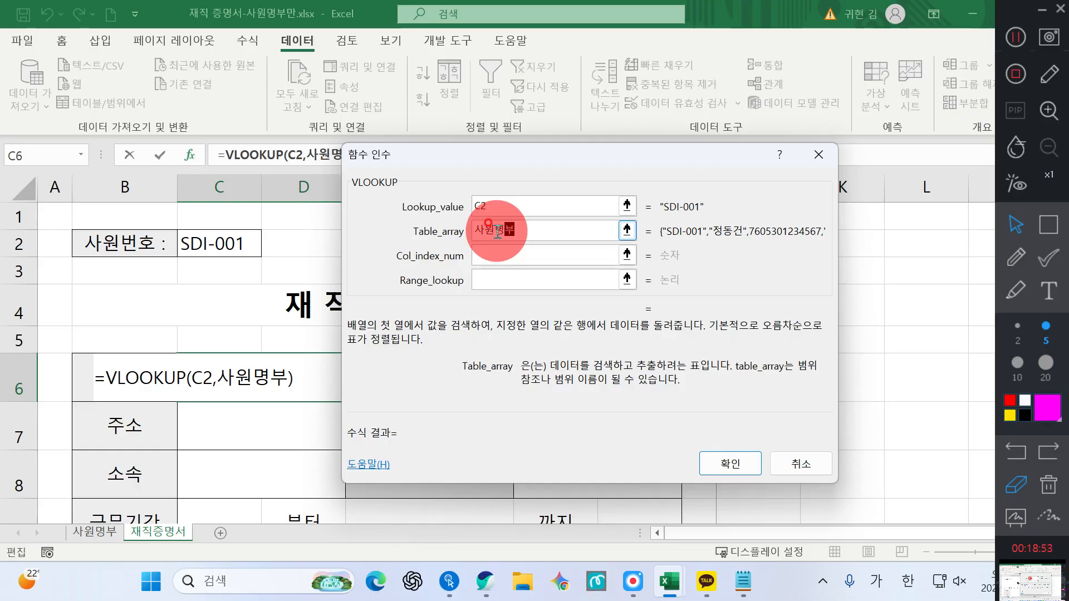
Magnify the VLOOKUP arguments, check the column order on the 사원명부 sheet and set Col_index_num to 2.
key(super+plus)
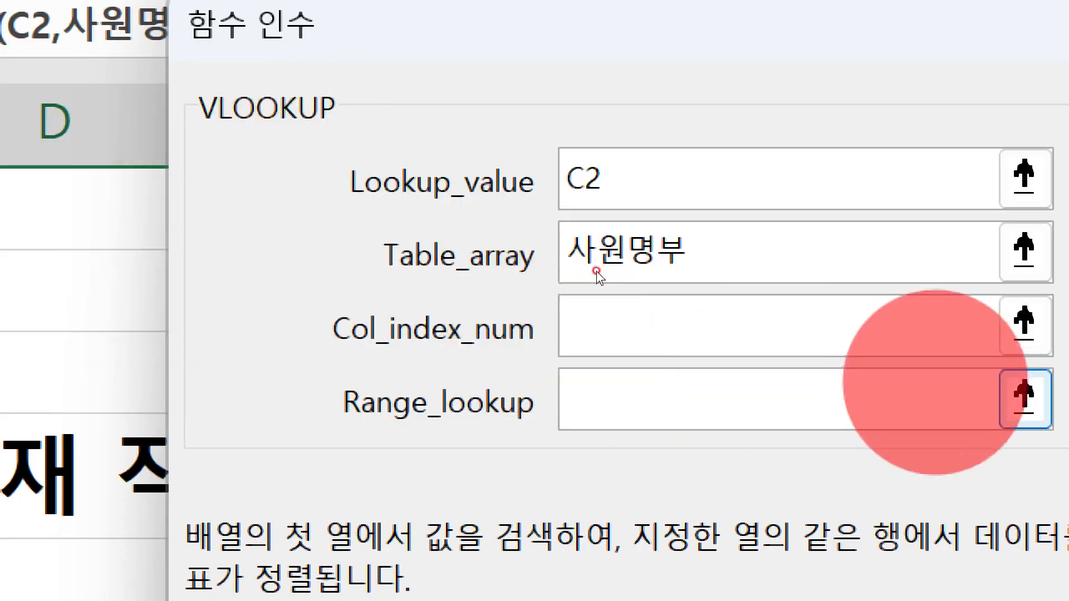
key(Tab)
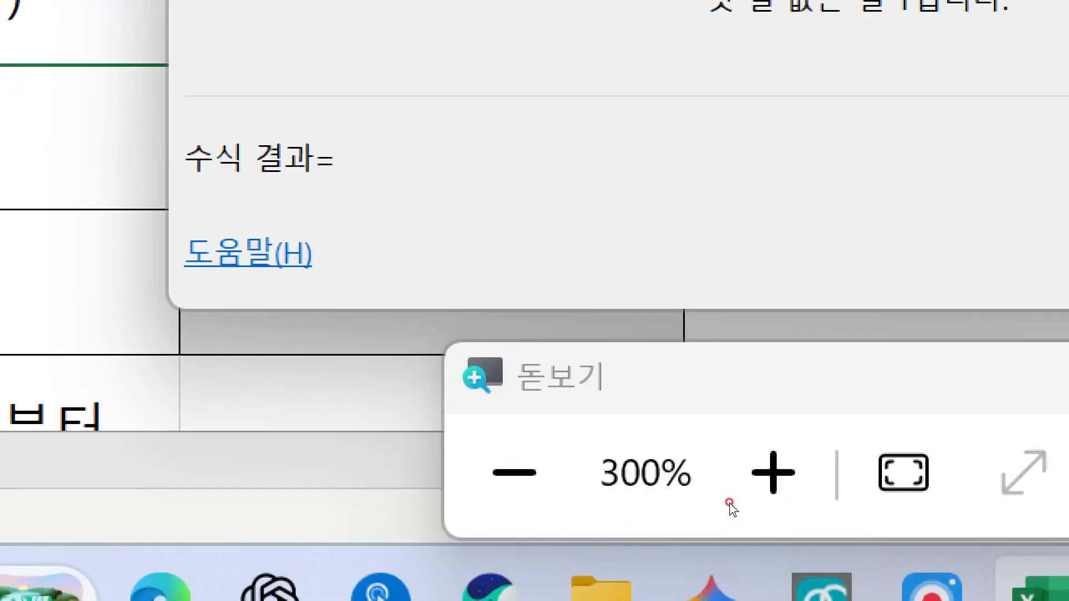
key(super+Escape)
click(88, 530)
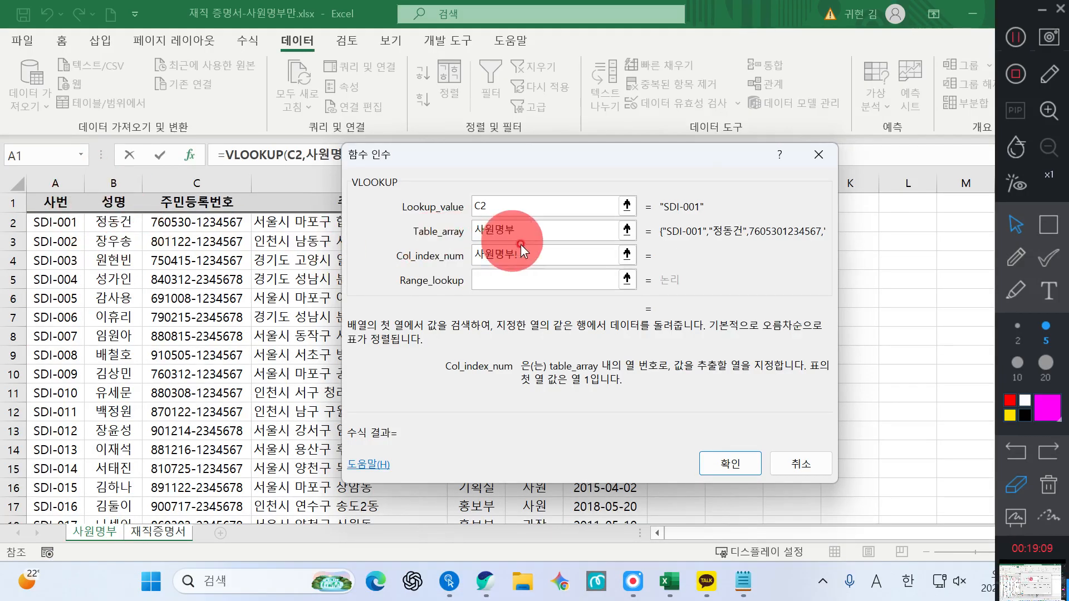
drag(533, 255, 420, 242)
text(2)
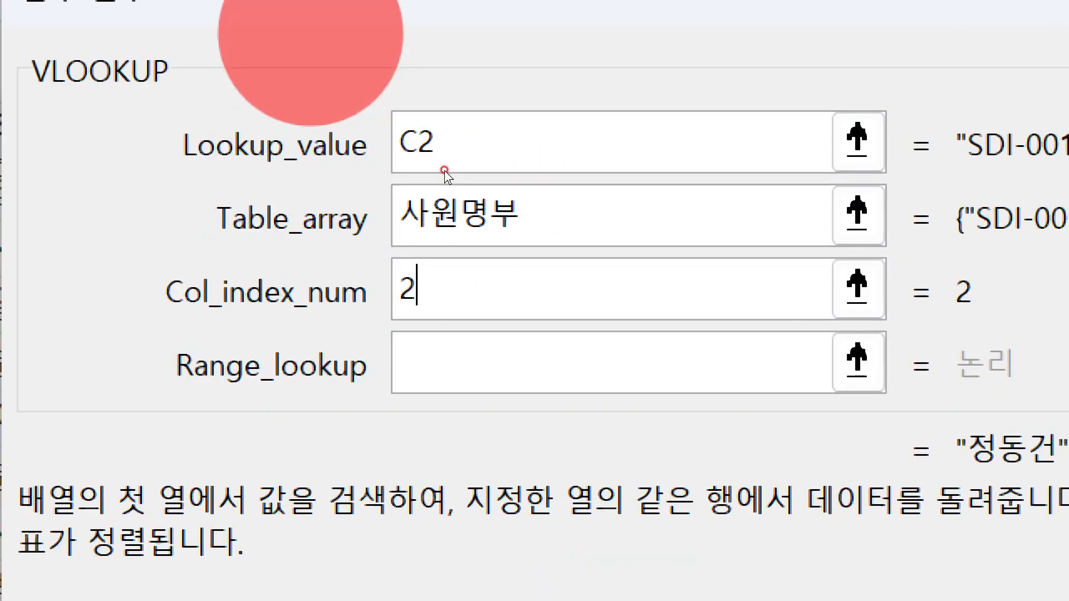
Set Range_lookup to 0 for an exact match and confirm the VLOOKUP formula in the 성명 cell.
key(Tab)
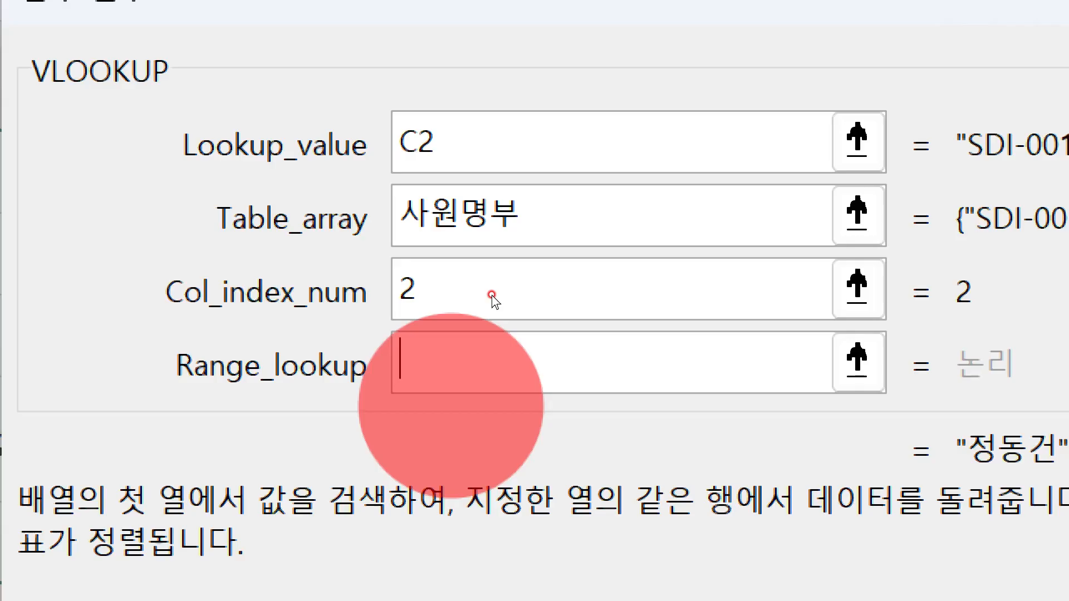
text(0)
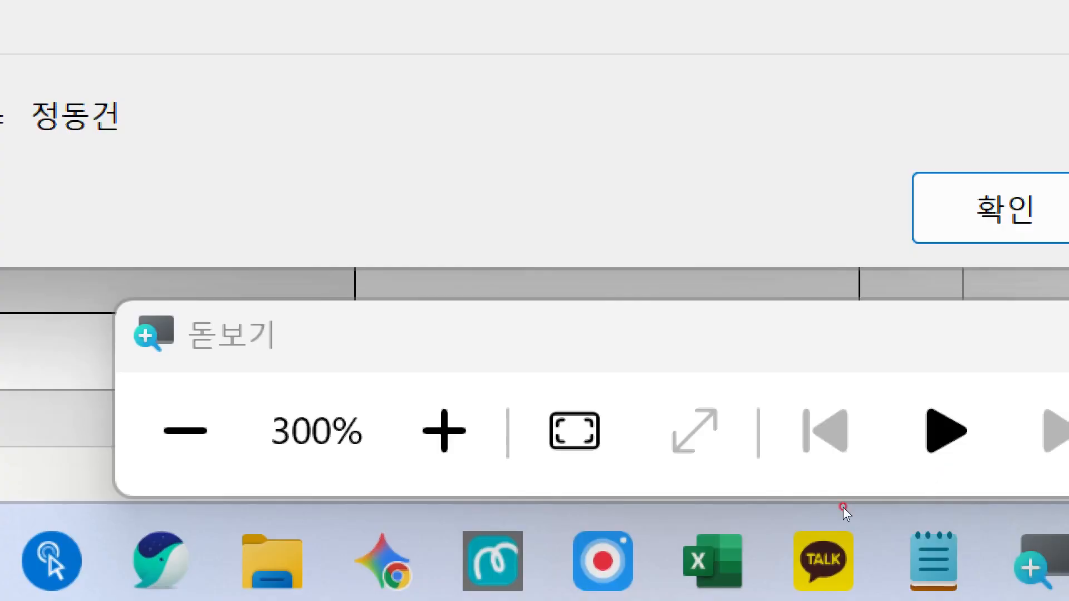
key(super+Escape)
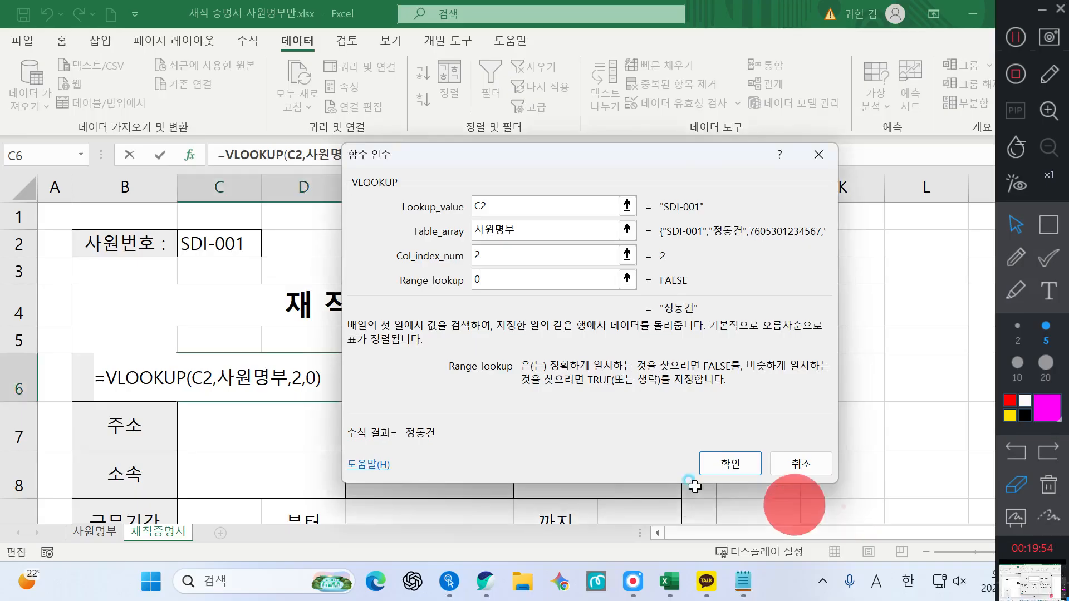
click(729, 463)
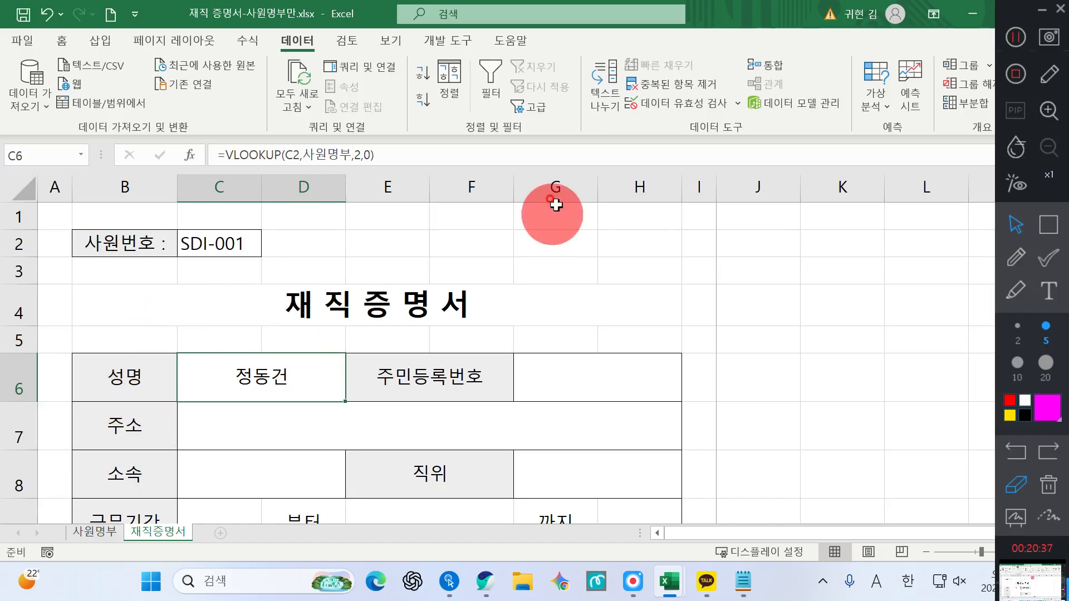
Test the name lookup by choosing employee numbers SDI-006 and SDI-009 in cell C2.
click(209, 245)
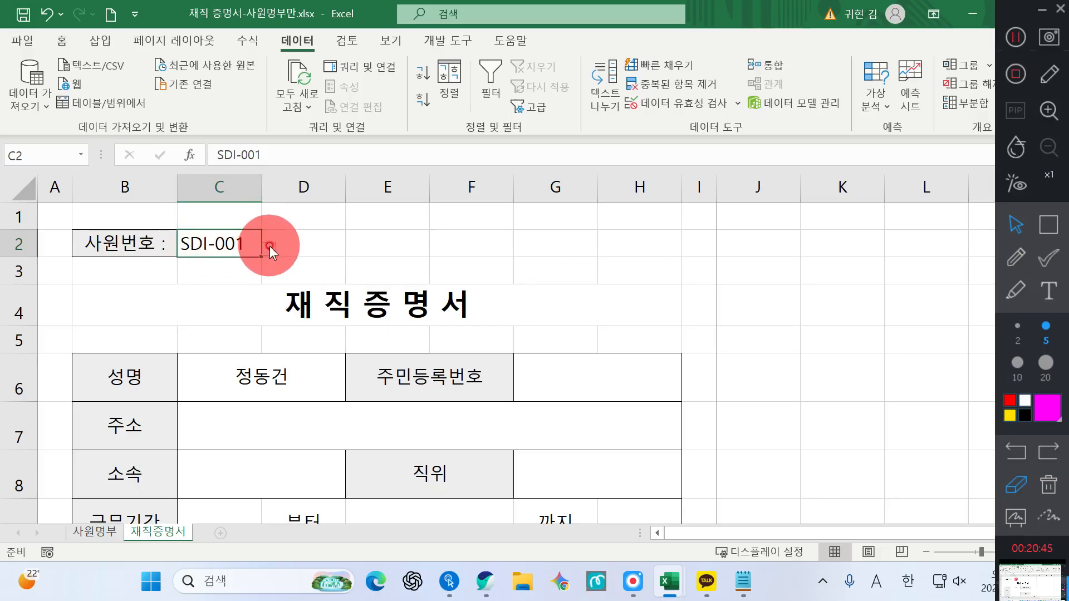
click(271, 249)
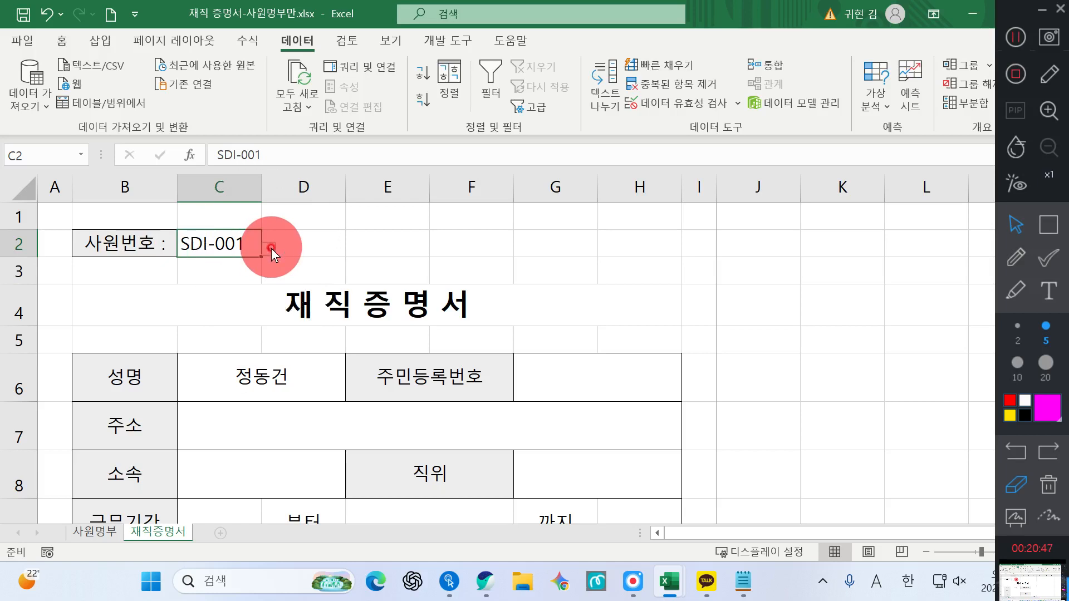
click(271, 248)
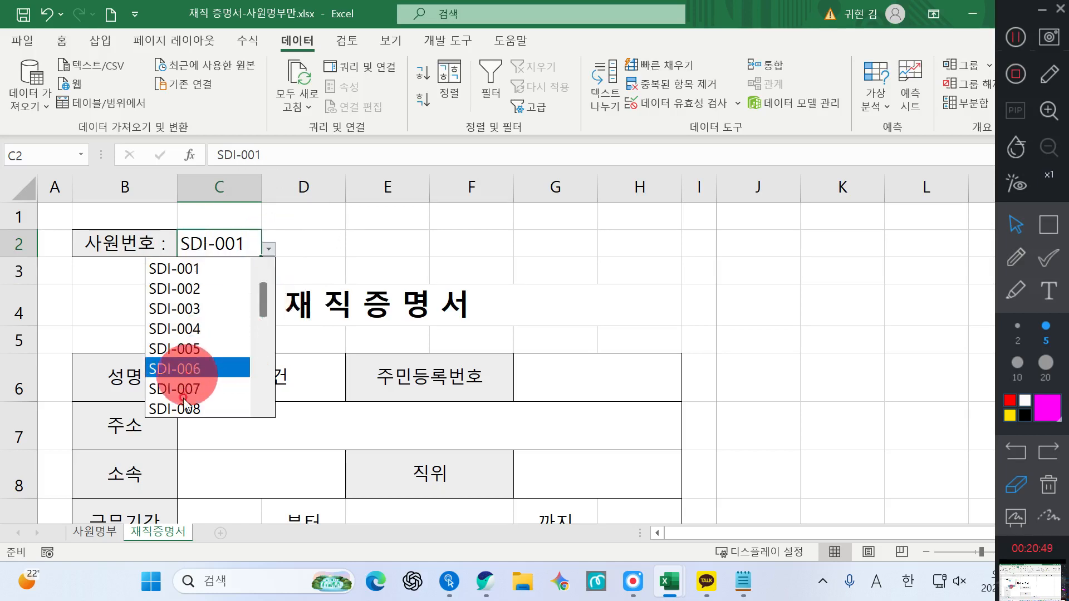
click(193, 368)
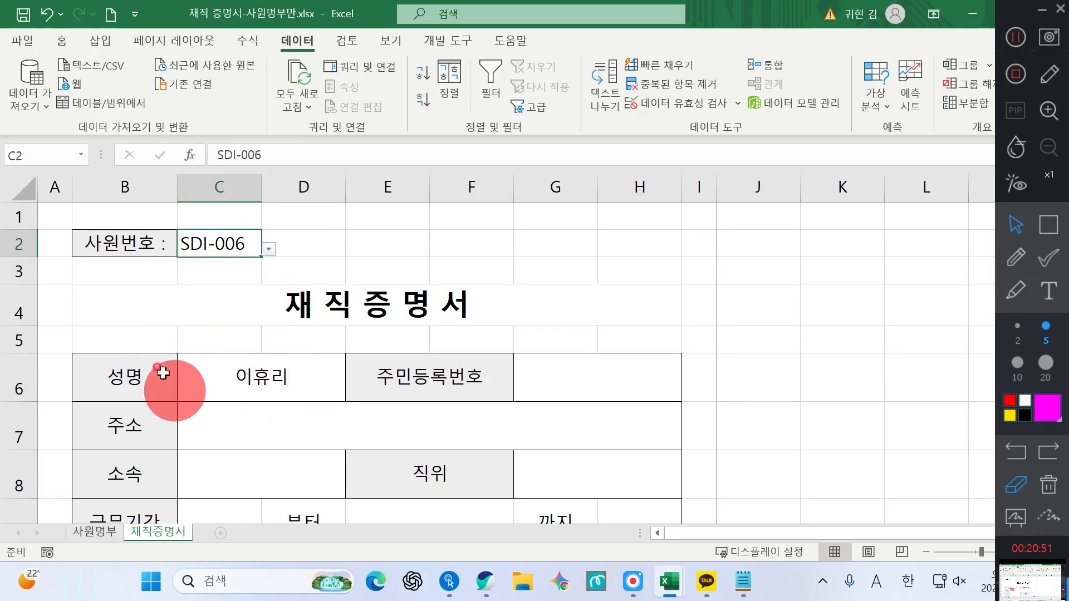
click(260, 250)
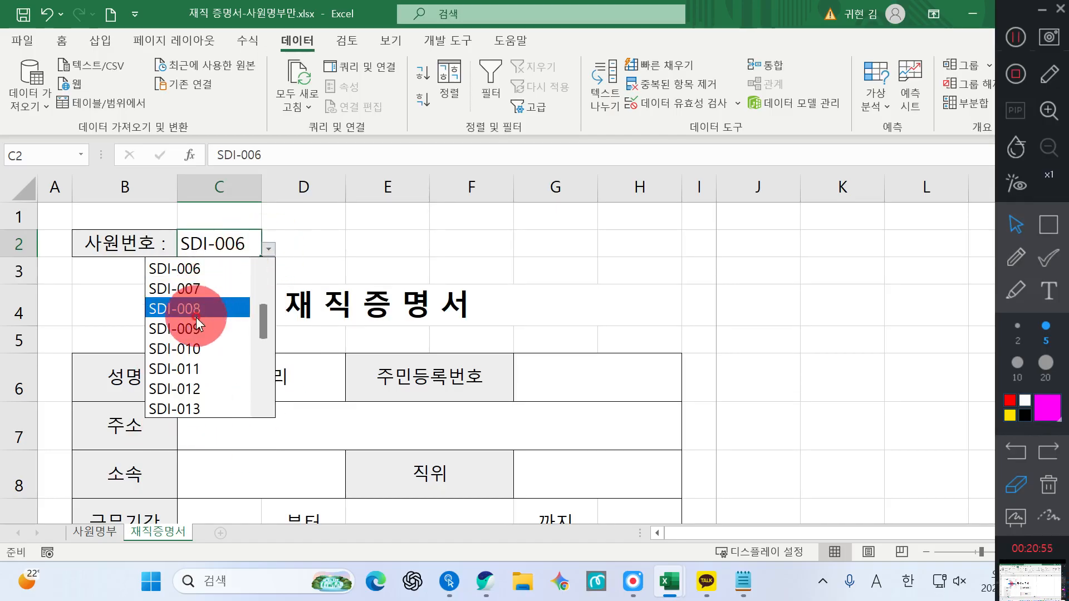
click(198, 270)
click(268, 248)
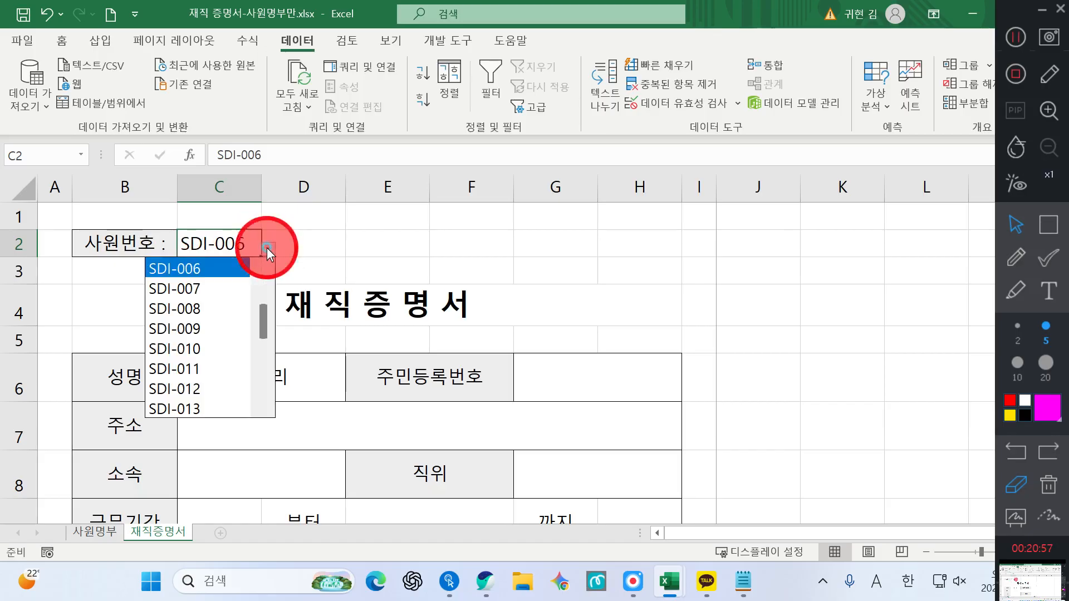
click(195, 323)
Set the employee number in C2 back to SDI-001 from its drop-down list.
click(268, 248)
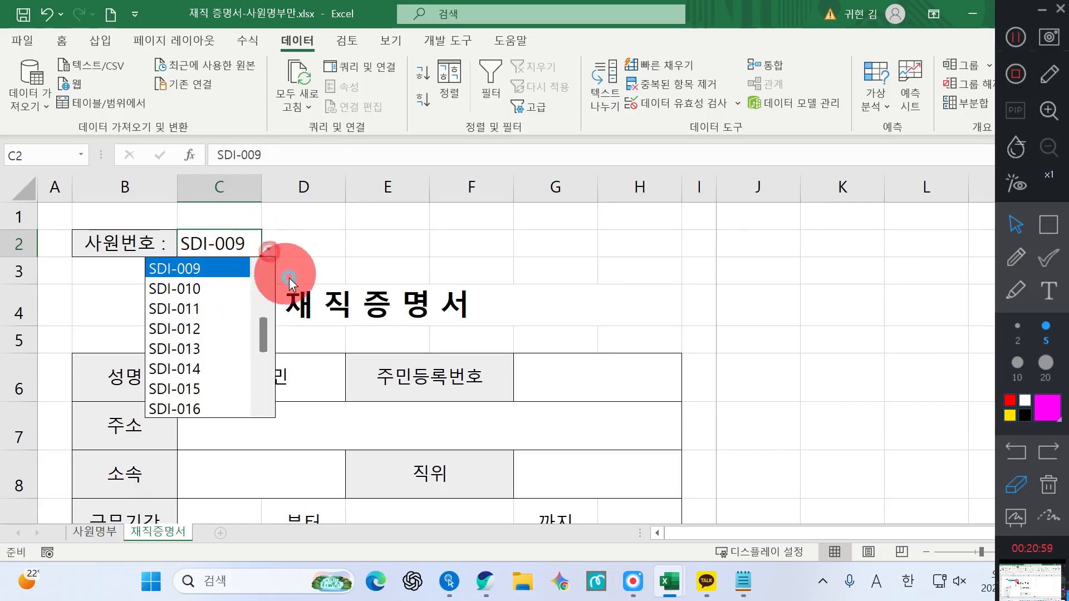
click(261, 271)
click(262, 272)
click(262, 280)
click(261, 279)
click(262, 279)
click(262, 280)
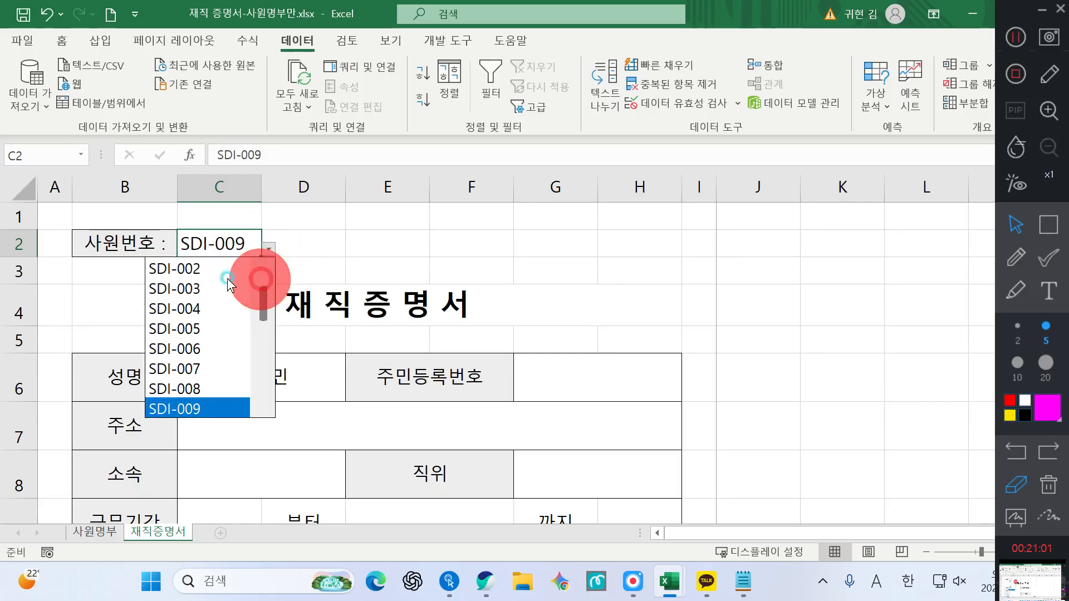
click(266, 270)
click(226, 268)
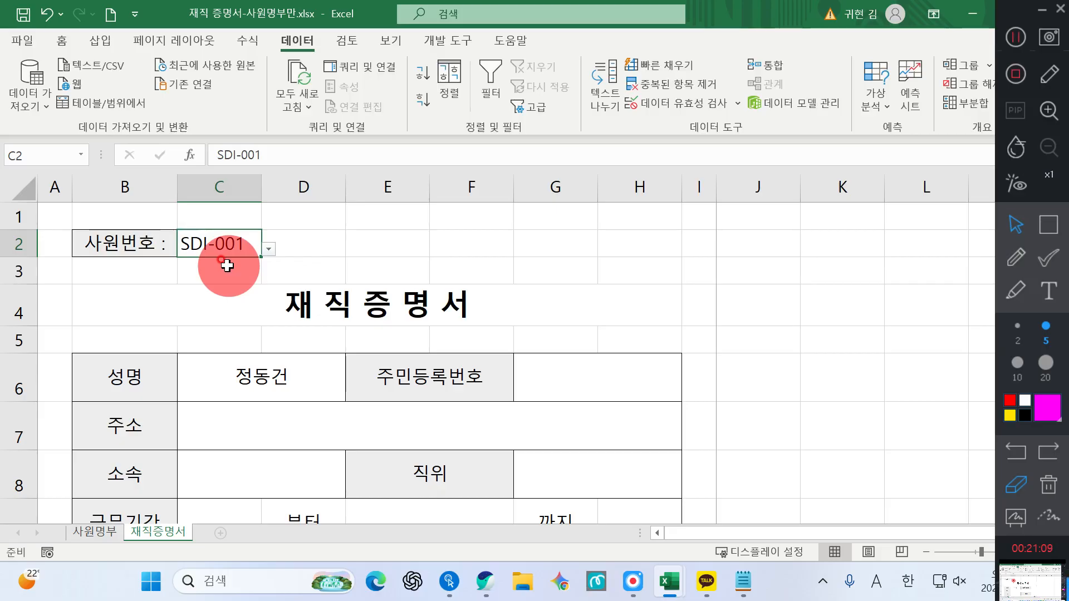
Count the 사번, 성명 and 주민등록번호 columns on the 사원명부 sheet with pen strokes, and erase the strokes.
click(635, 357)
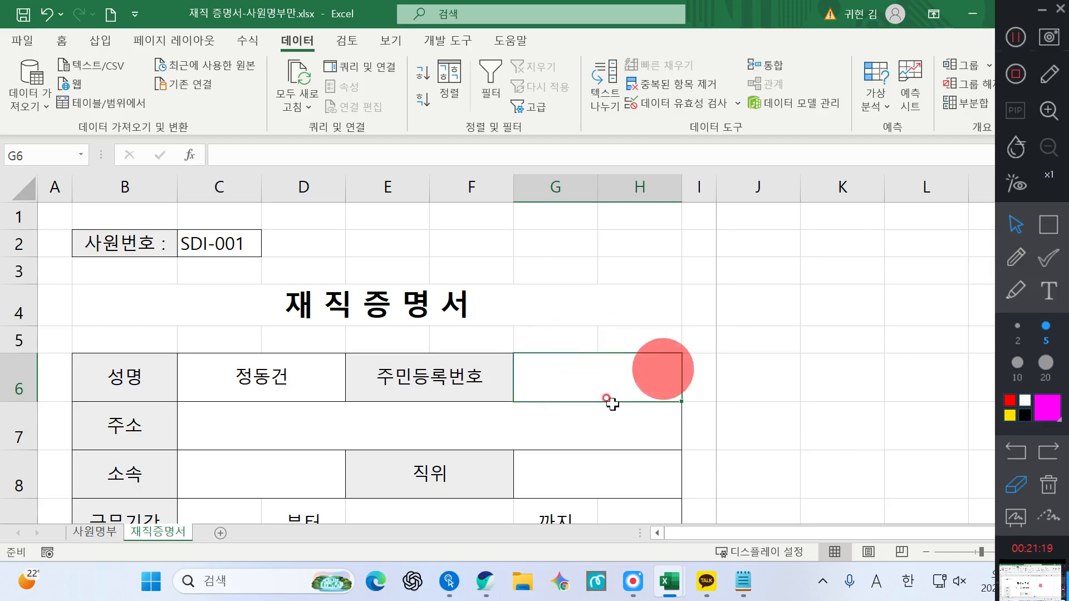
click(86, 535)
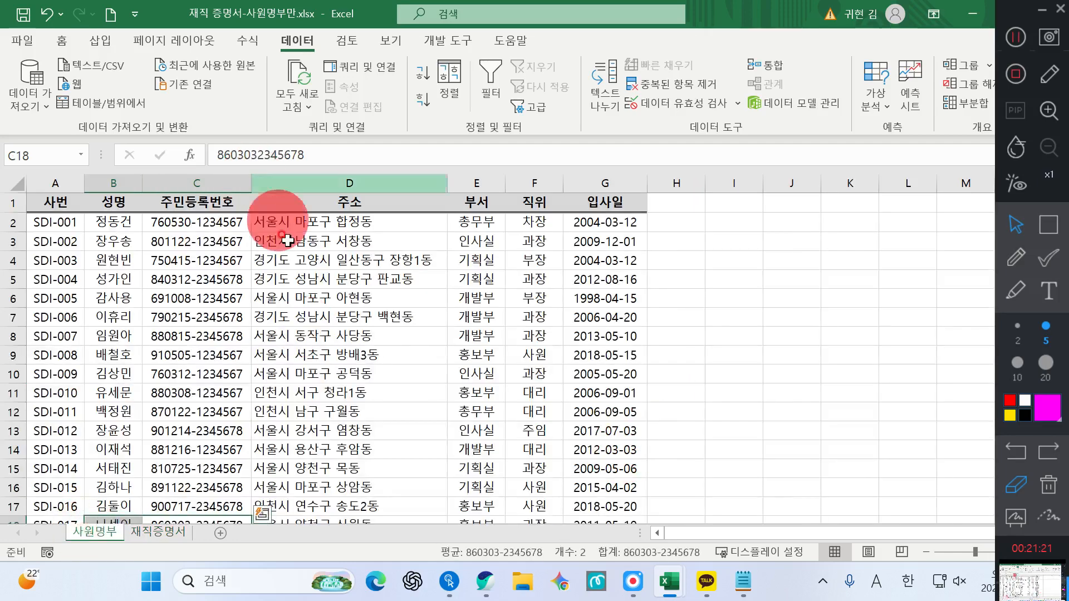
click(111, 242)
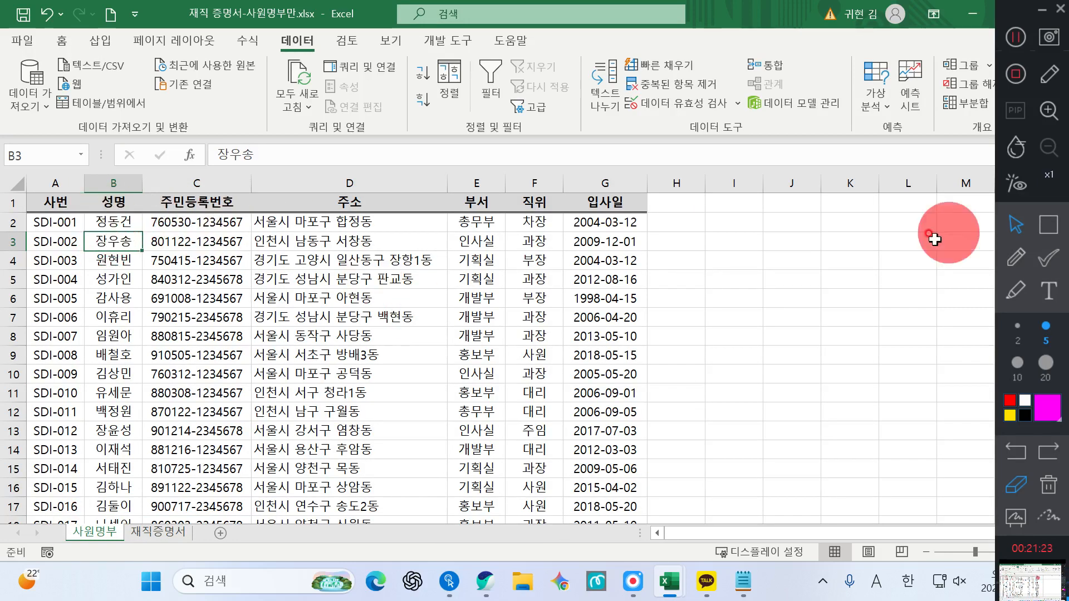
click(1016, 257)
drag(45, 164, 34, 247)
drag(98, 176, 101, 237)
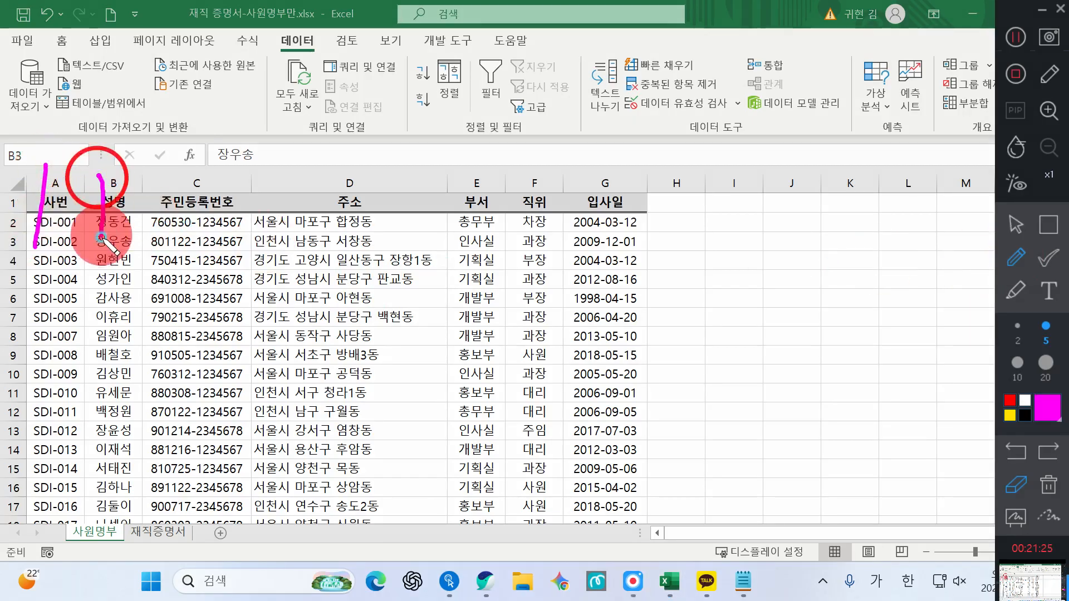
drag(151, 180, 170, 252)
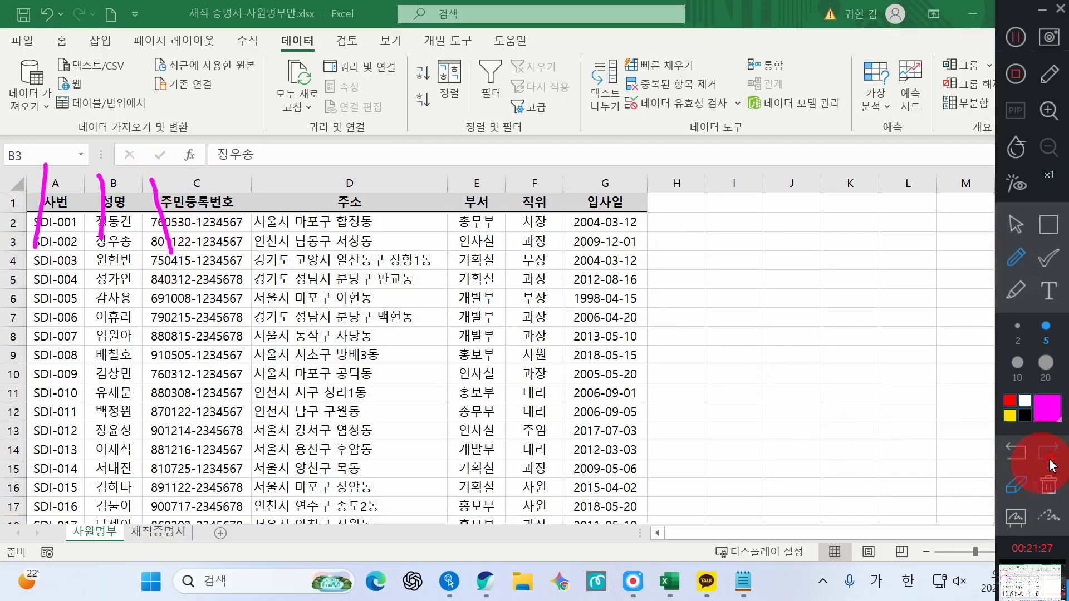
click(1048, 484)
click(1016, 226)
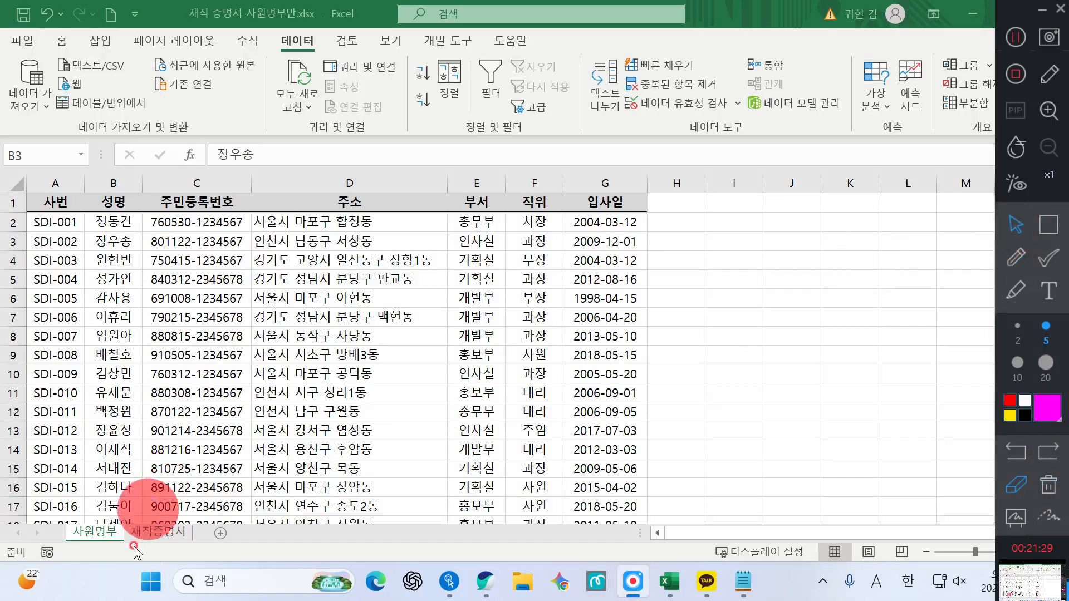
Start a VLOOKUP formula in the 주민등록번호 cell G6 of the 재직증명서 sheet.
click(158, 532)
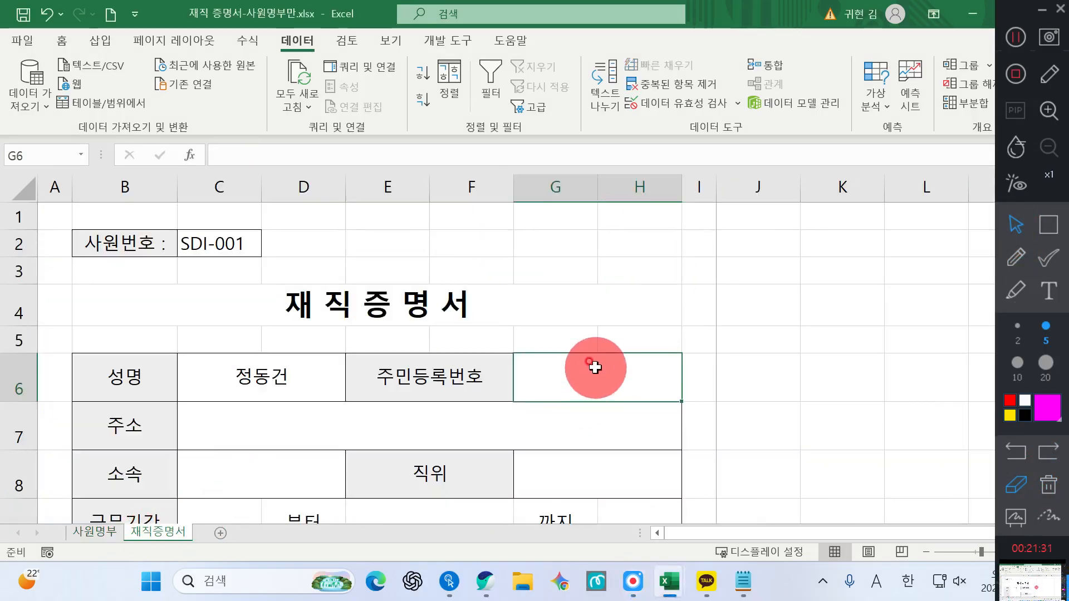
text(=)
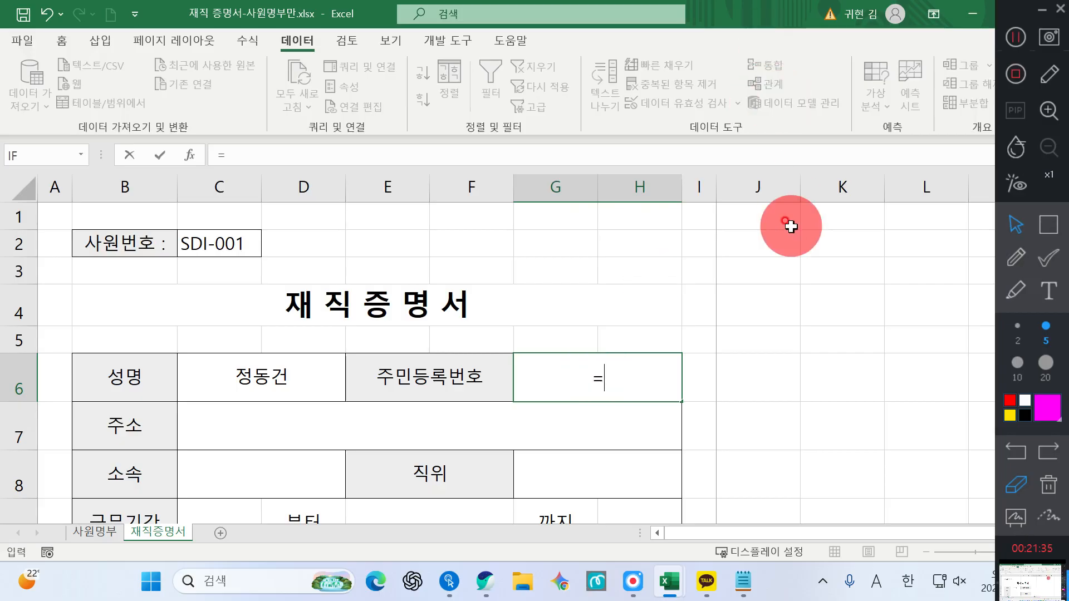
text(피)
key(BackSpace)
key(BackSpace)
key(Hangul)
text(VL)
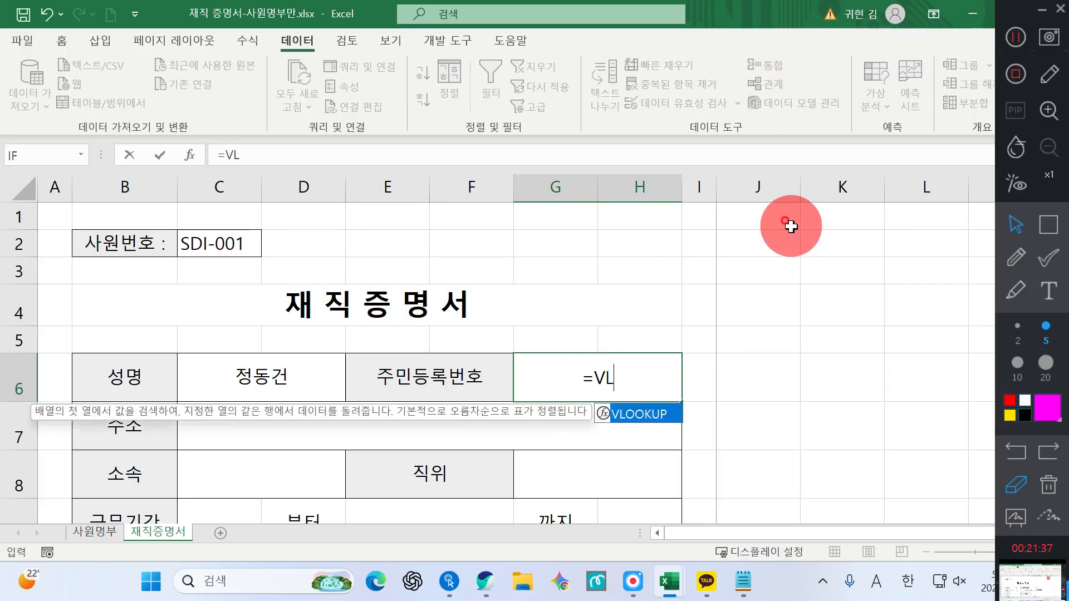
key(Tab)
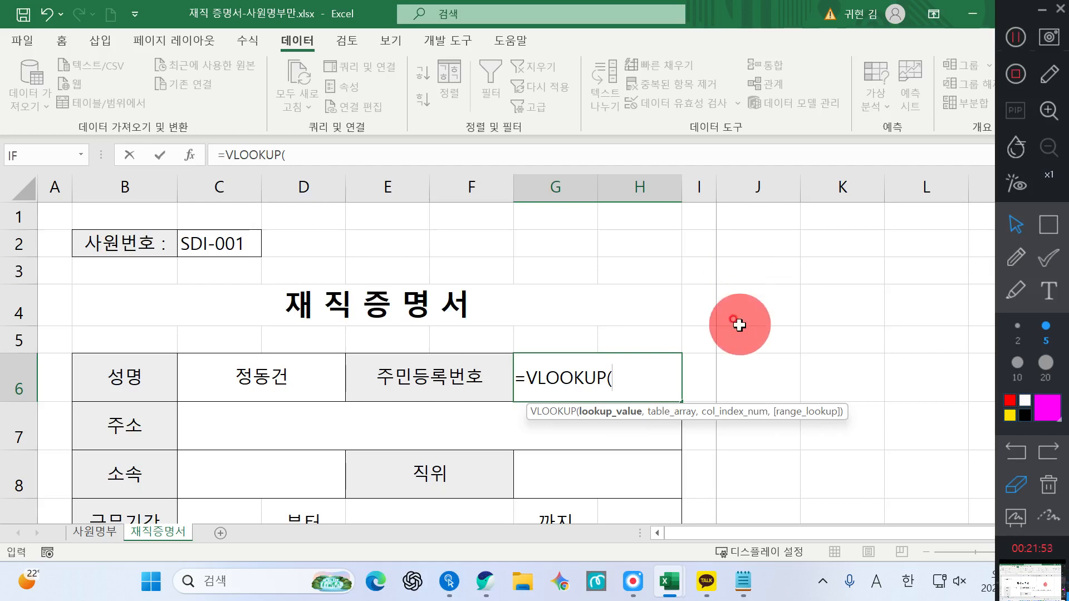
Open the function arguments for the VLOOKUP in G6, and set Lookup_value to C2 and Table_array to 사원명부.
click(190, 155)
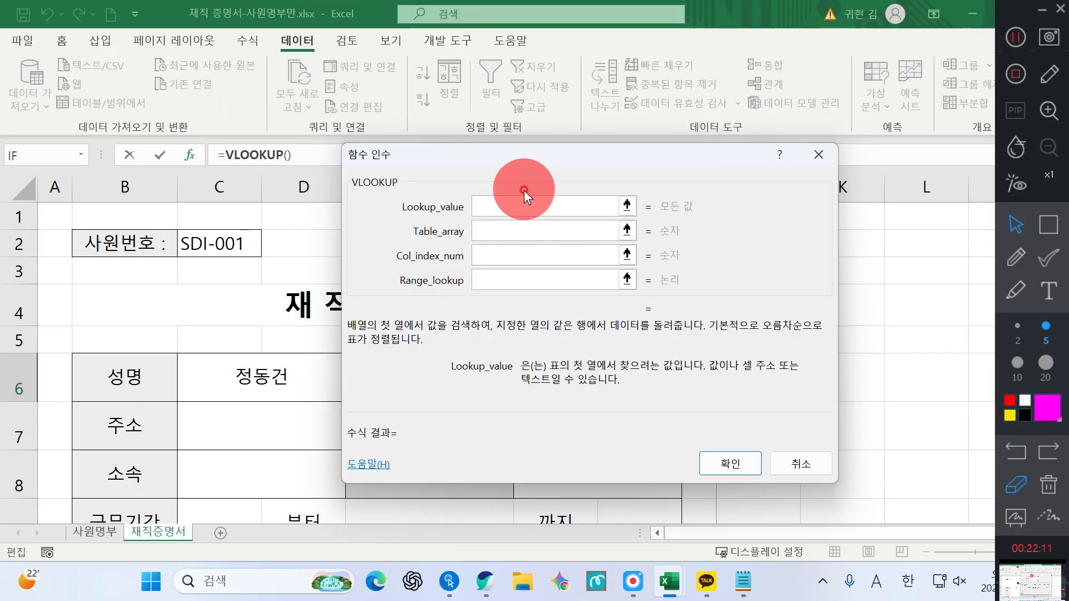
click(502, 205)
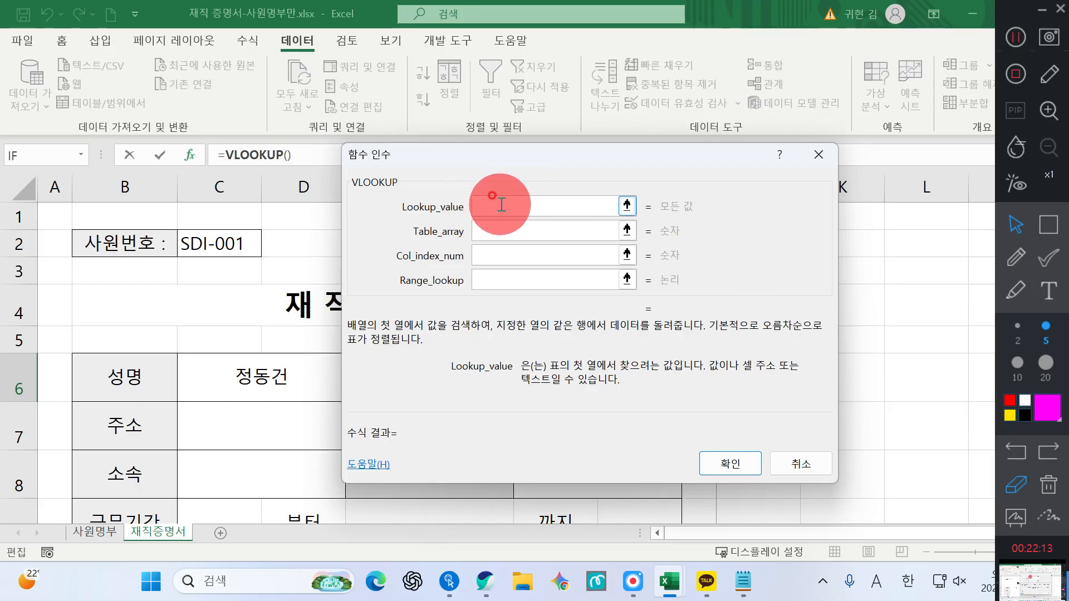
click(501, 205)
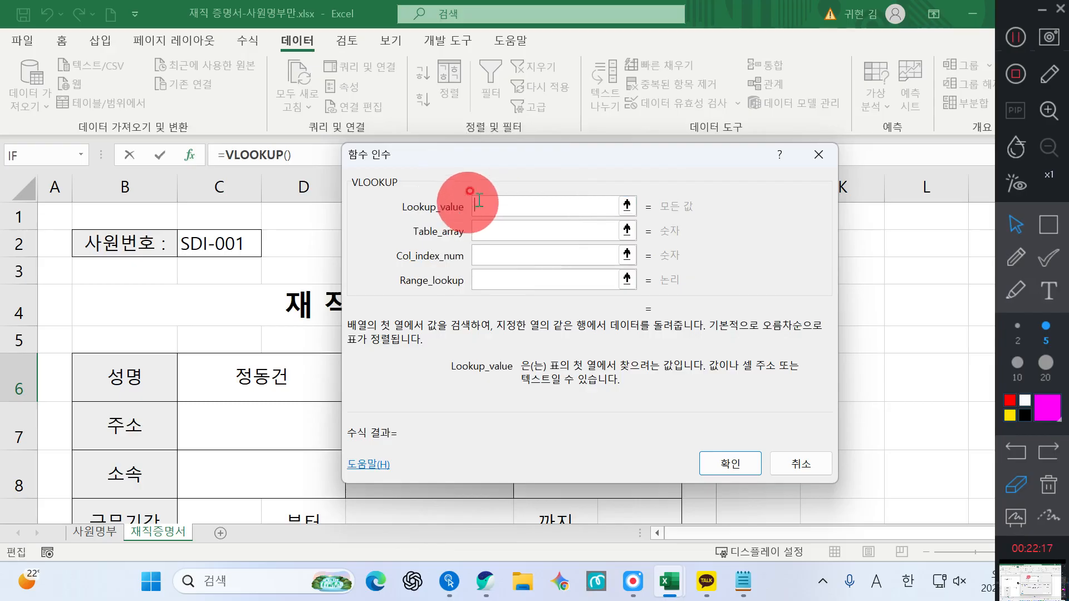
click(220, 244)
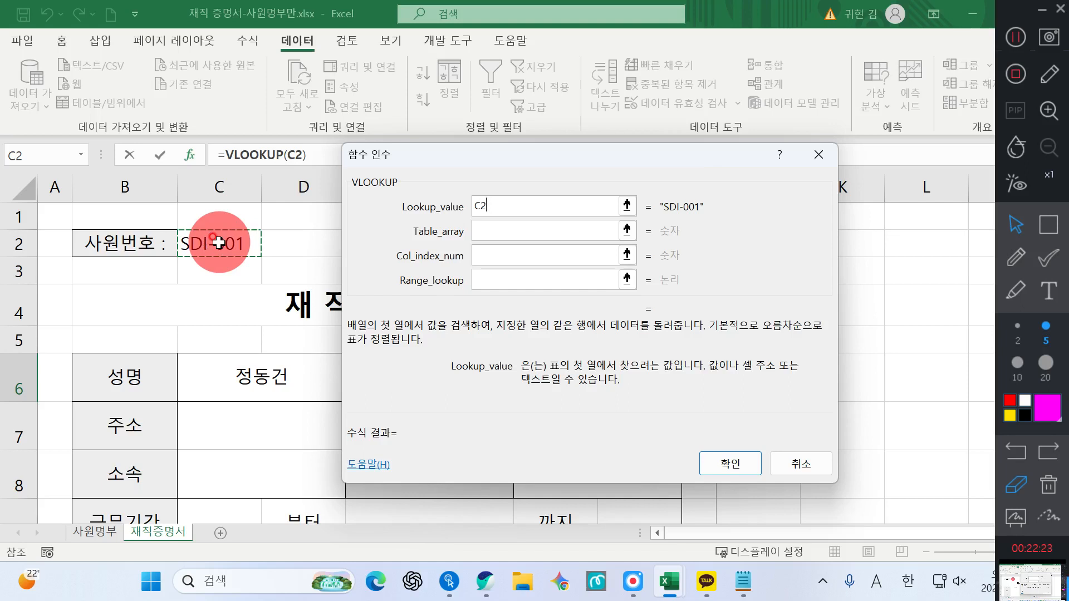
click(494, 230)
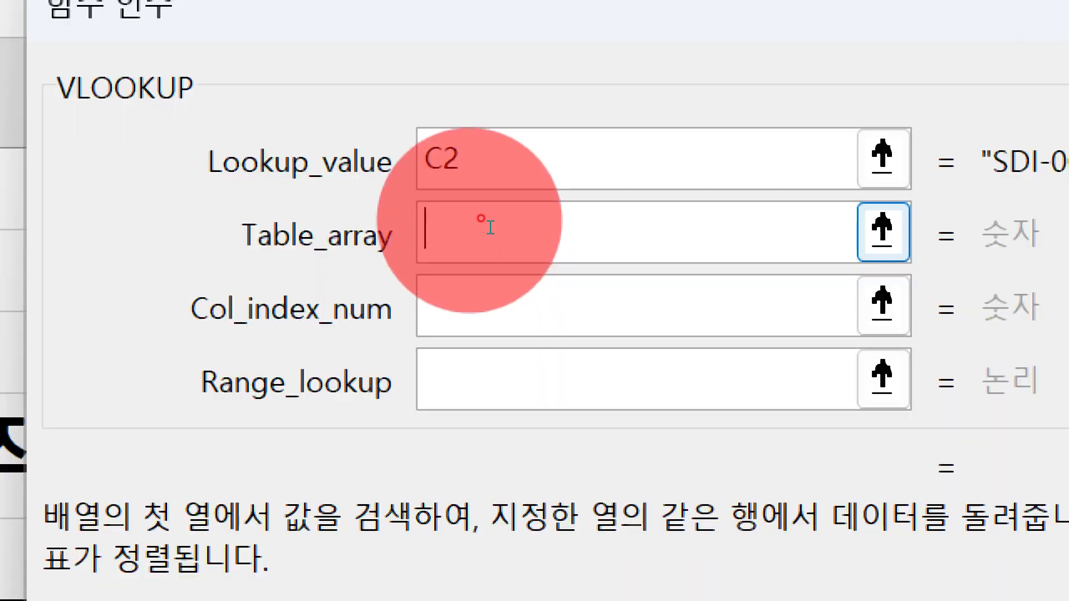
text(TK)
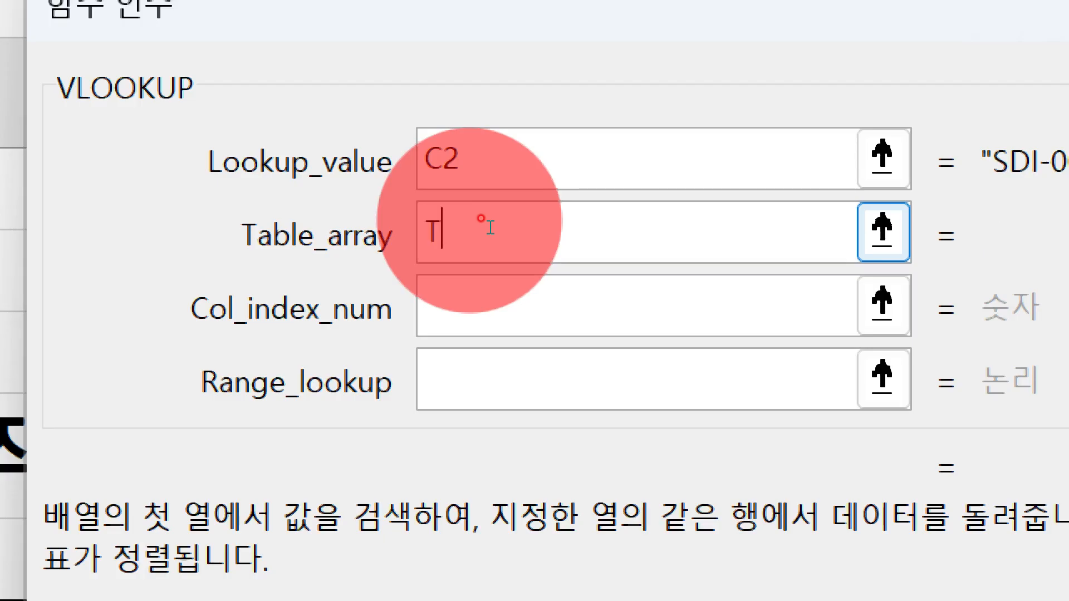
key(BackSpace)
key(BackSpace)
text(사원명부)
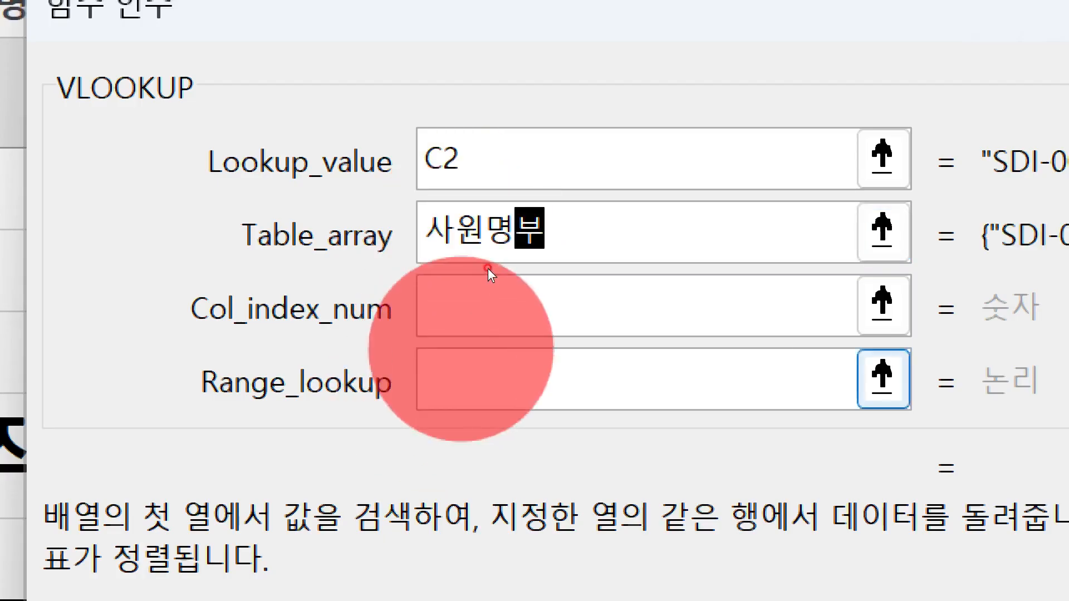
Set Col_index_num to 3 and Range_lookup to 0, and apply the VLOOKUP formula.
click(475, 310)
text(3)
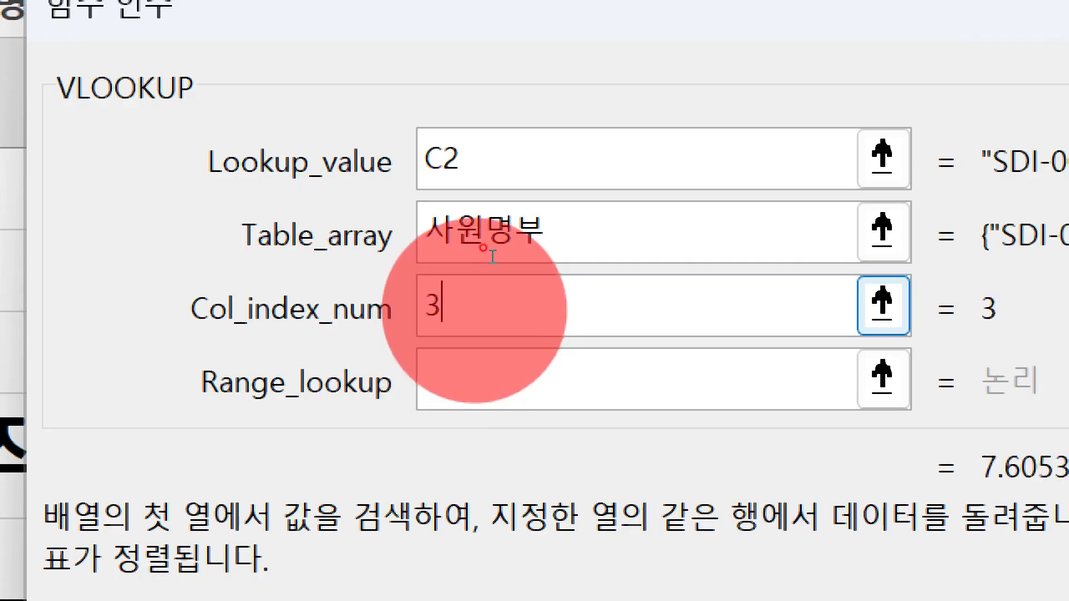
click(495, 258)
key(Tab)
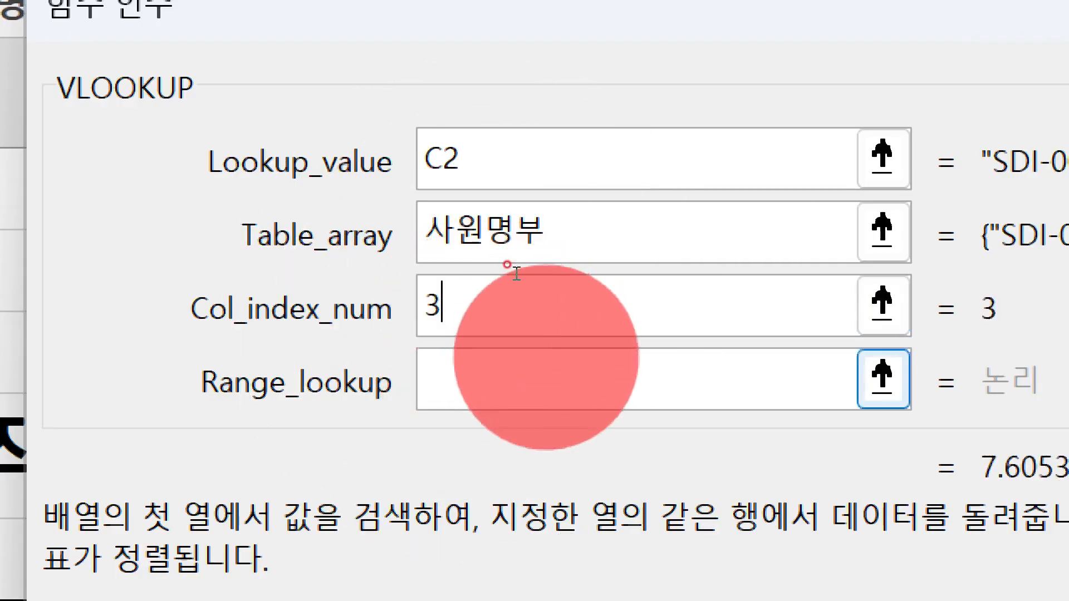
text(0)
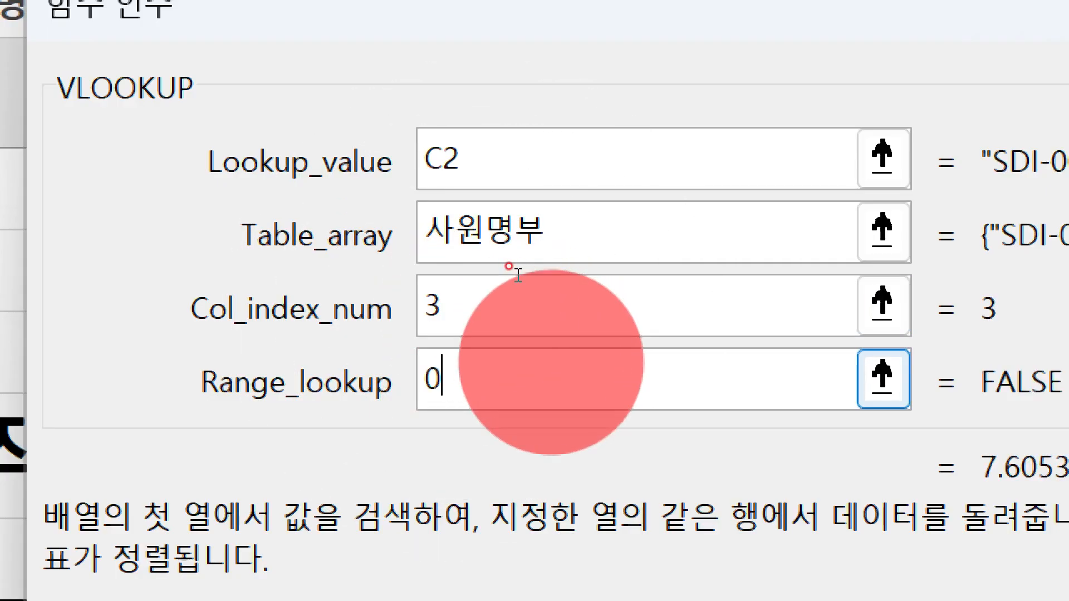
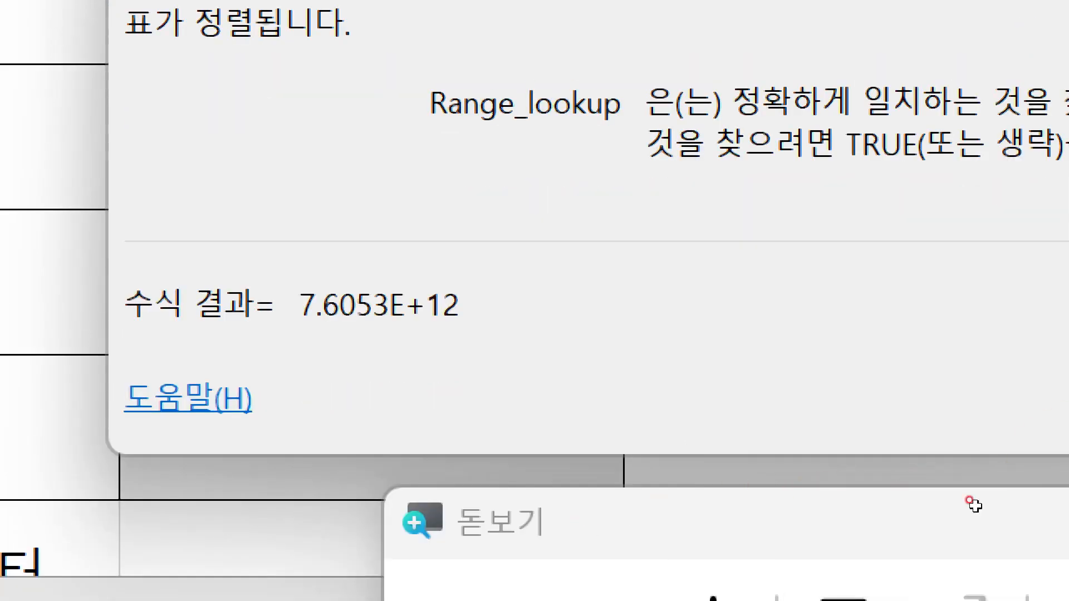
key(super+Escape)
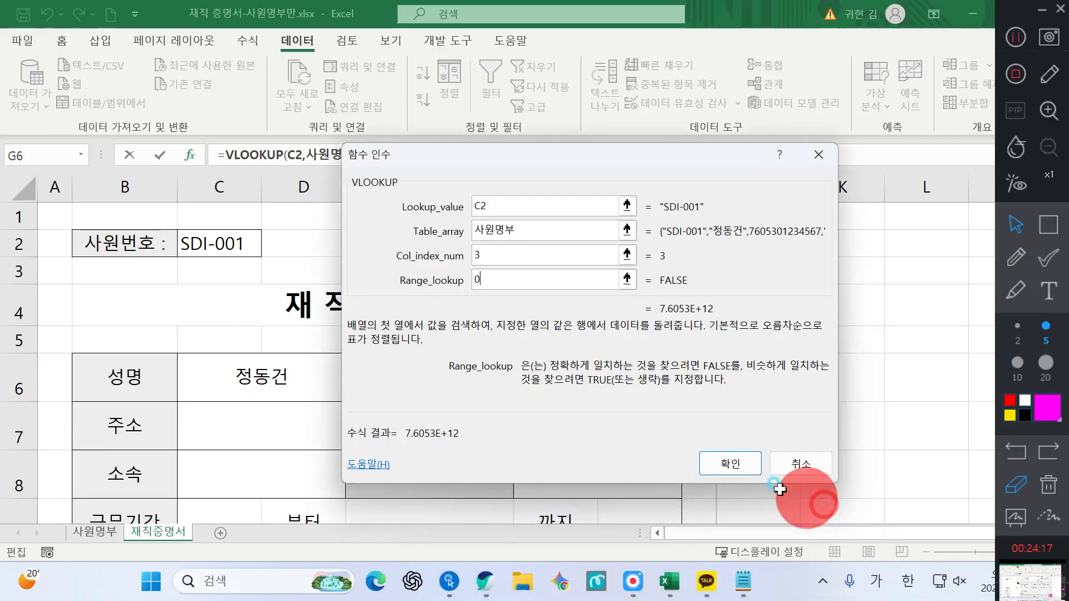
click(716, 466)
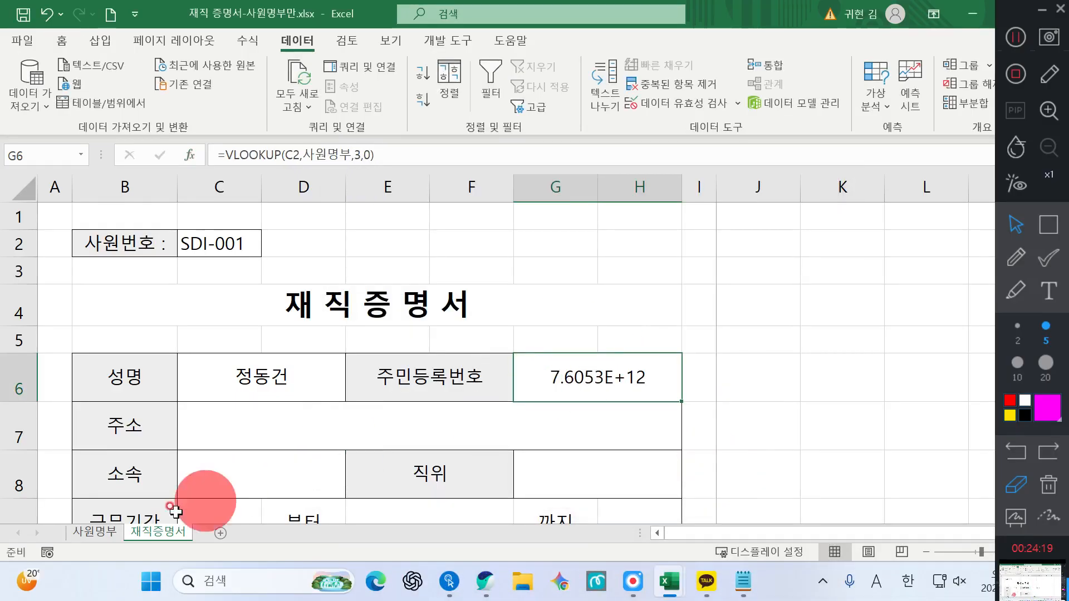
Examine how the 주민등록번호 in cell C2 of the 사원명부 sheet is stored, and return to the 재직증명서 sheet.
click(91, 532)
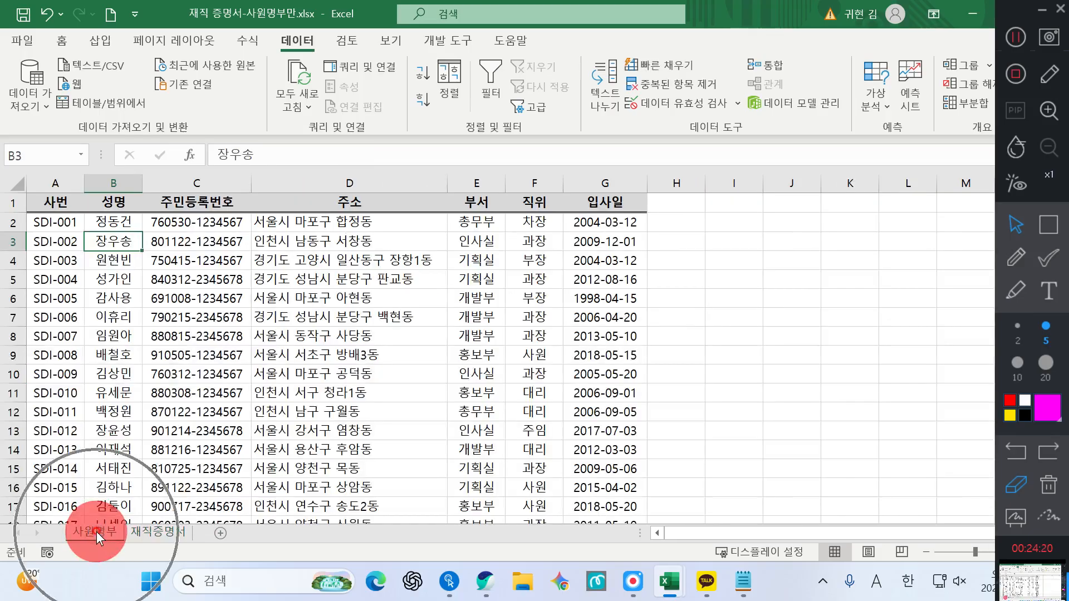
click(184, 222)
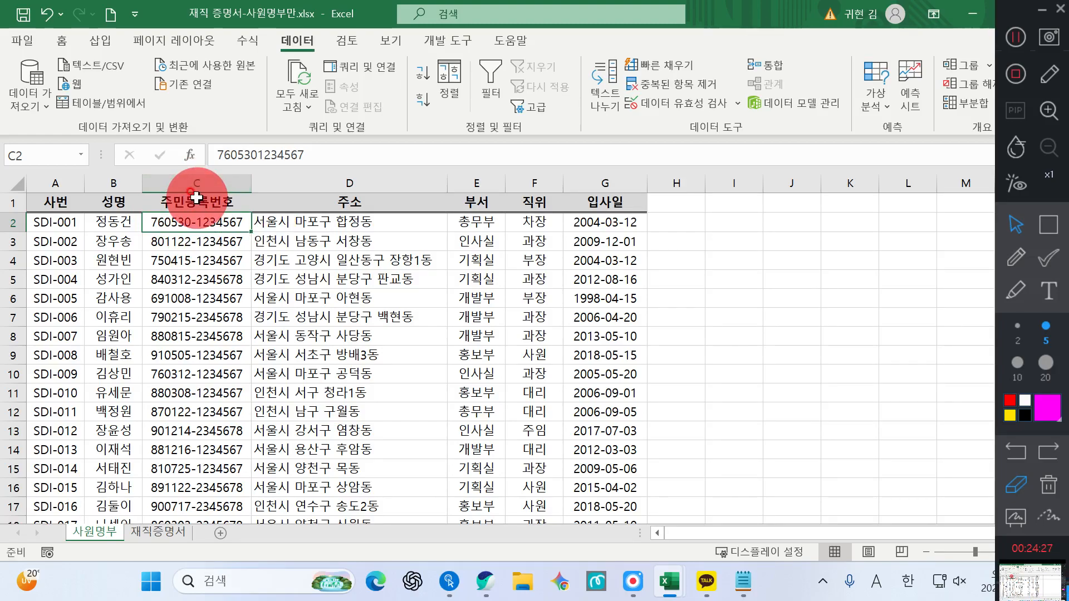
key(super+plus)
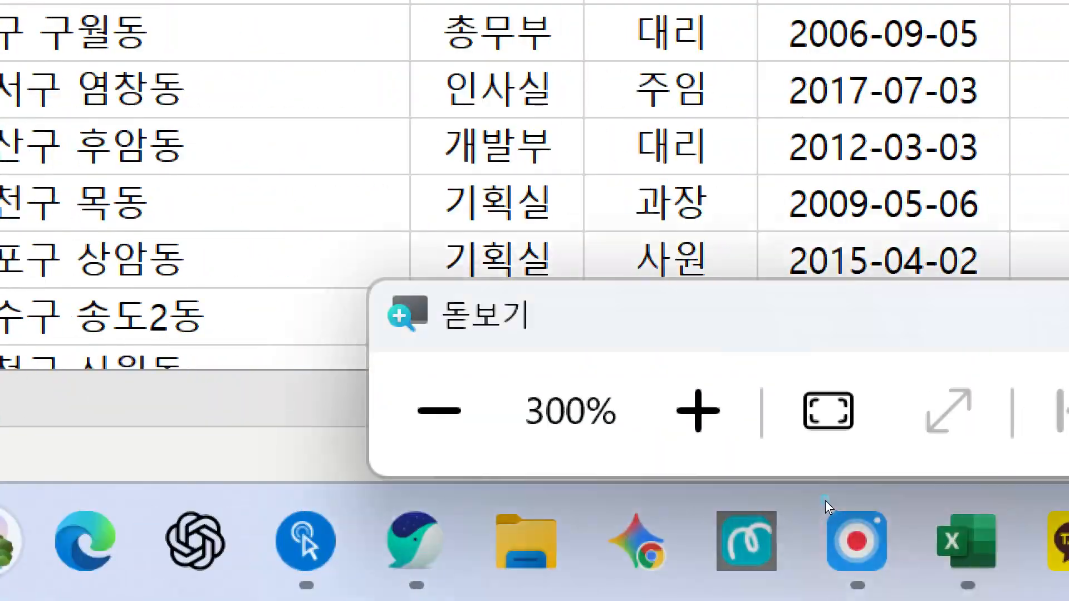
key(super+Escape)
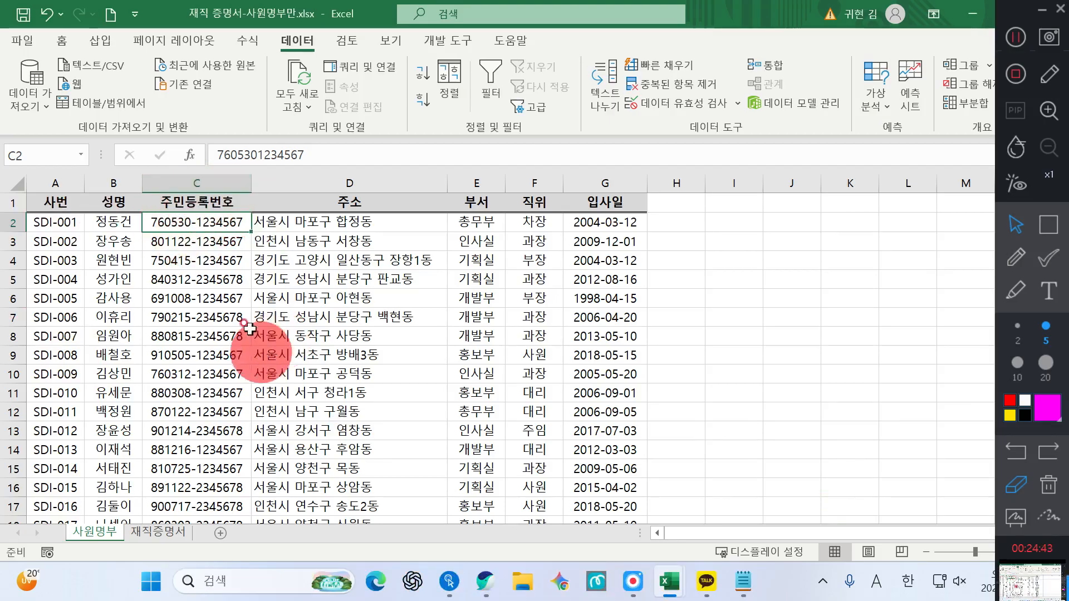
click(158, 532)
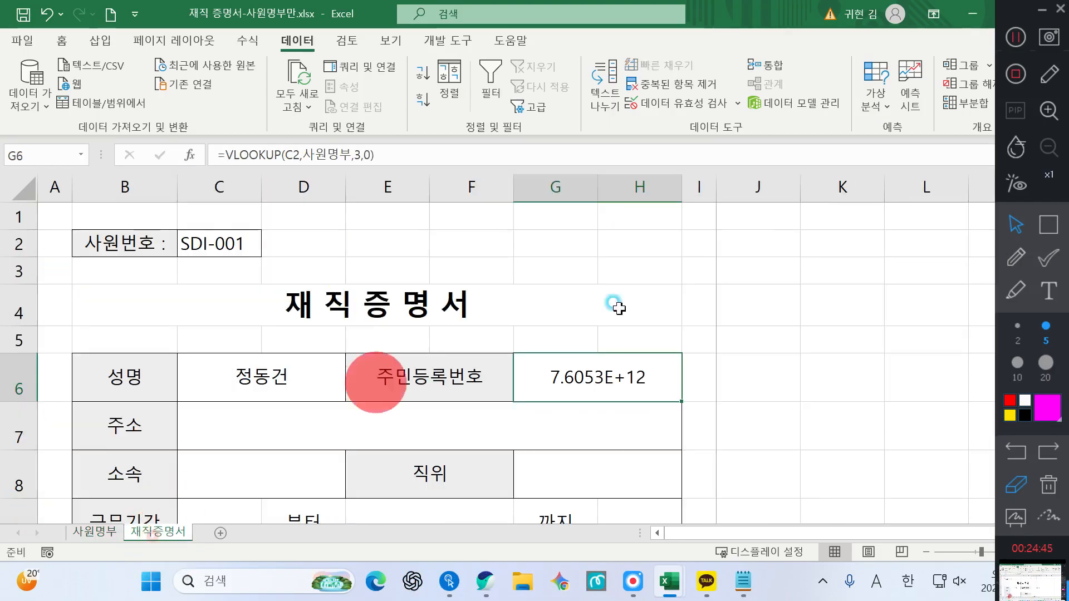
Open the cell formatting of G6 in the 사용자 지정 number category, and clear the existing format code.
click(582, 383)
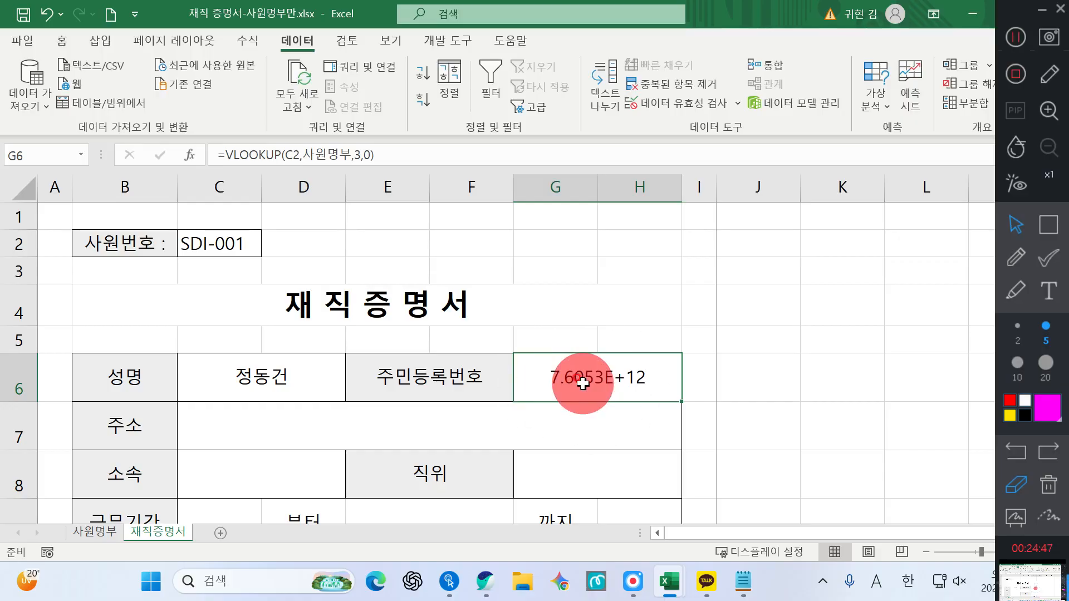
right_click(583, 383)
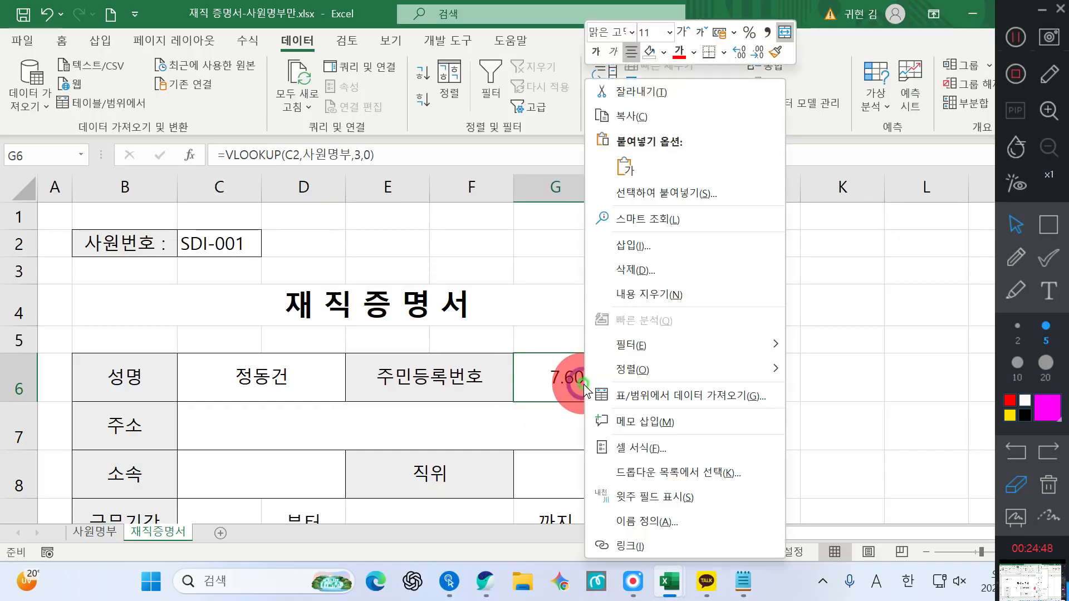
click(650, 446)
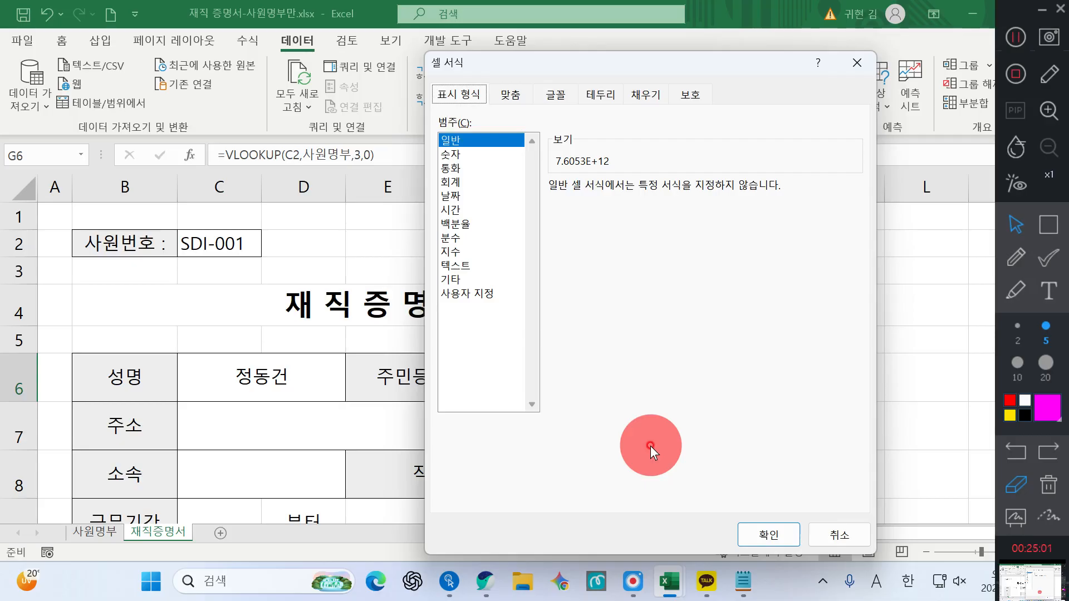
click(452, 294)
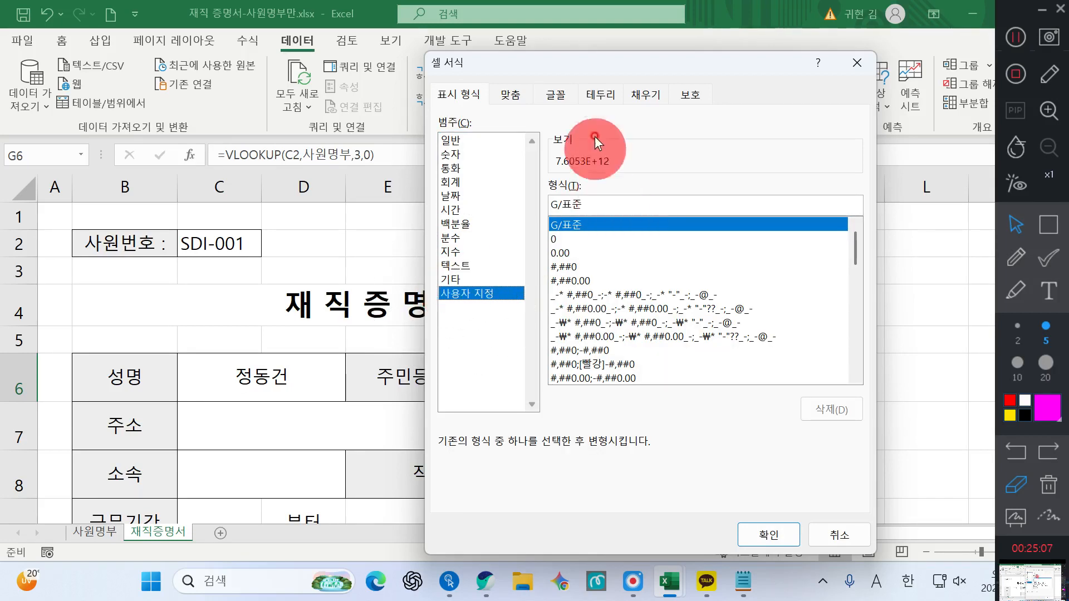
click(587, 204)
drag(587, 203, 469, 187)
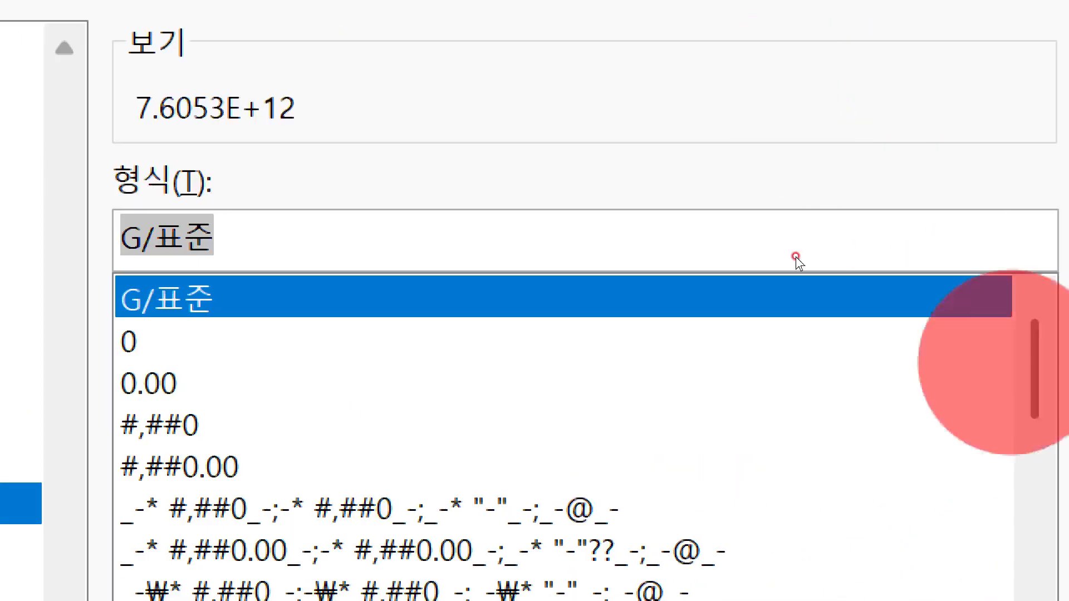
key(BackSpace)
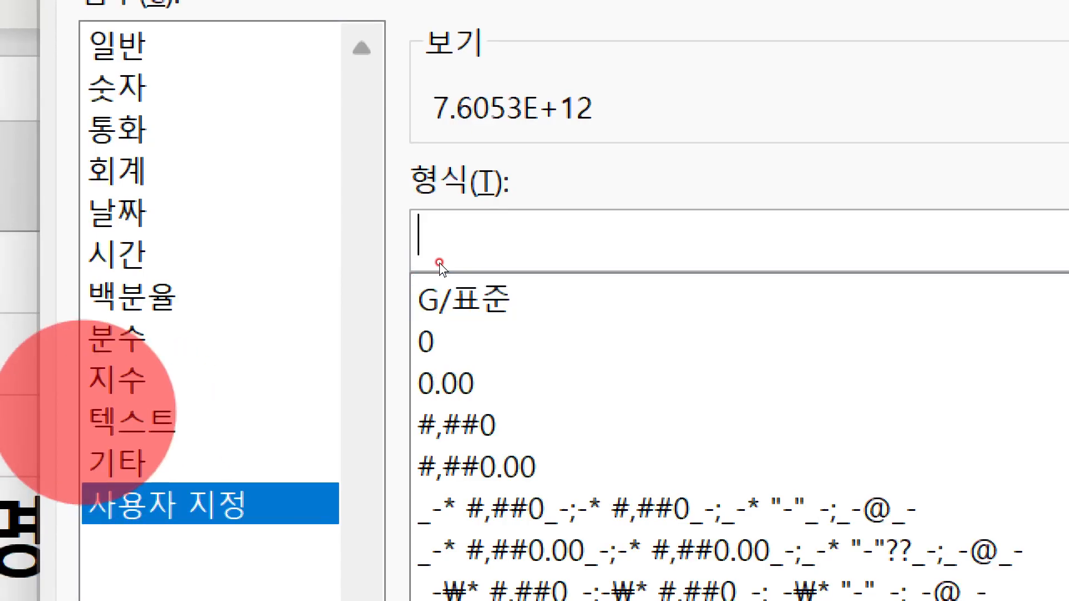
text(00000)
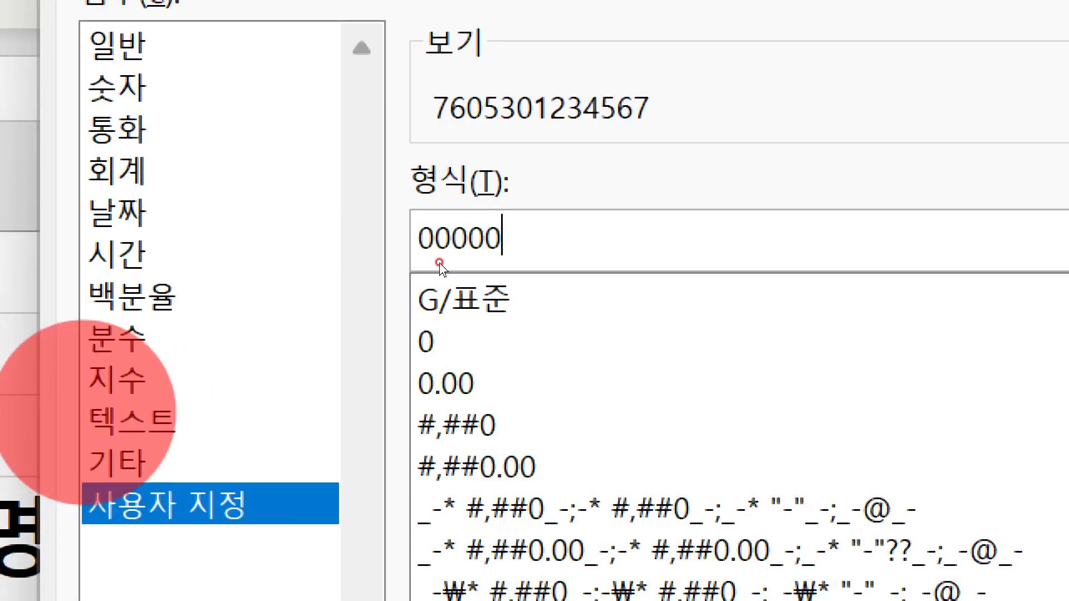
text(0)
key(BackSpace)
text(=)
key(BackSpace)
key(BackSpace)
key(BackSpace)
key(BackSpace)
key(BackSpace)
key(BackSpace)
text(000000-00)
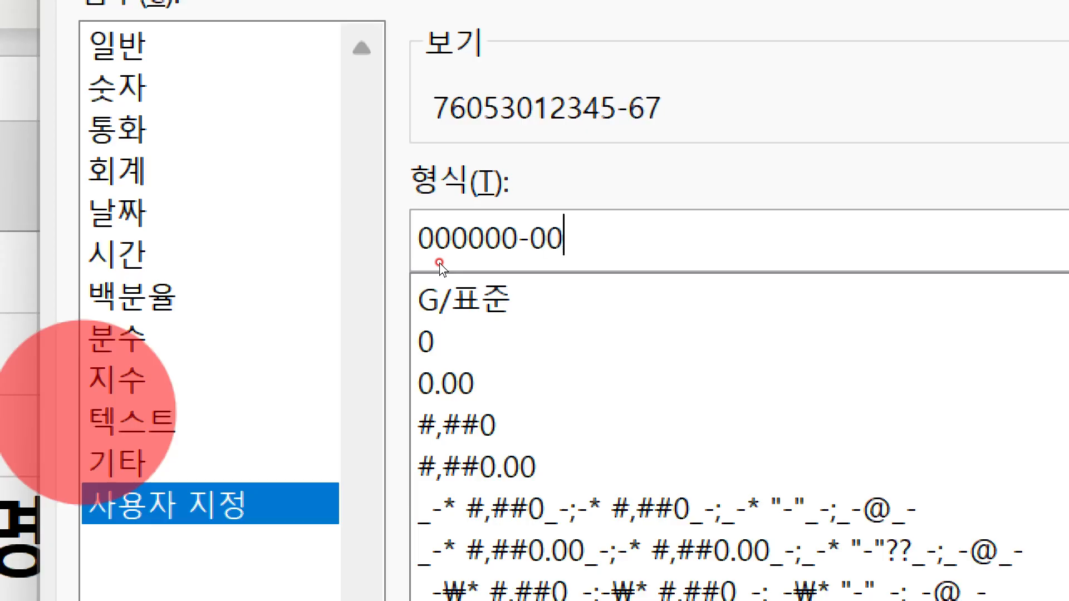
text(00000)
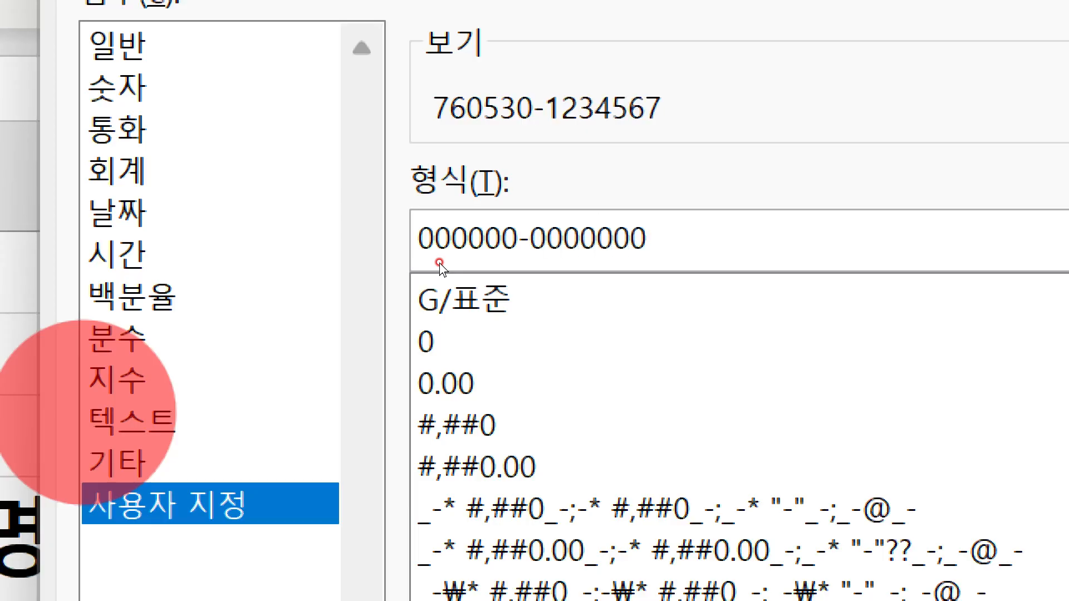
key(BackSpace)
key(BackSpace)
key(BackSpace)
key(BackSpace)
key(BackSpace)
key(BackSpace)
key(BackSpace)
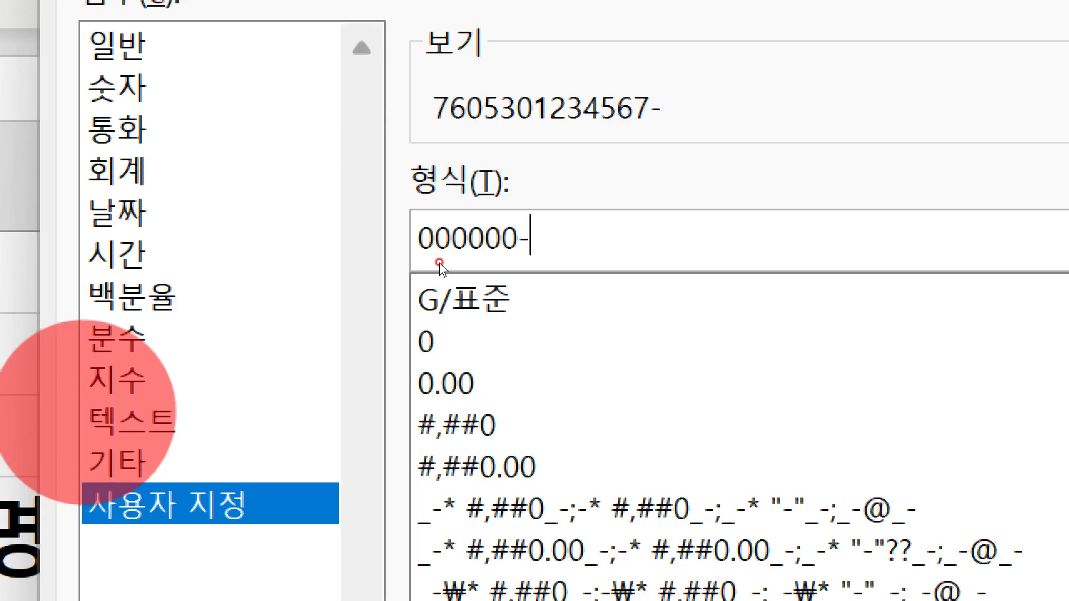
text(000000)
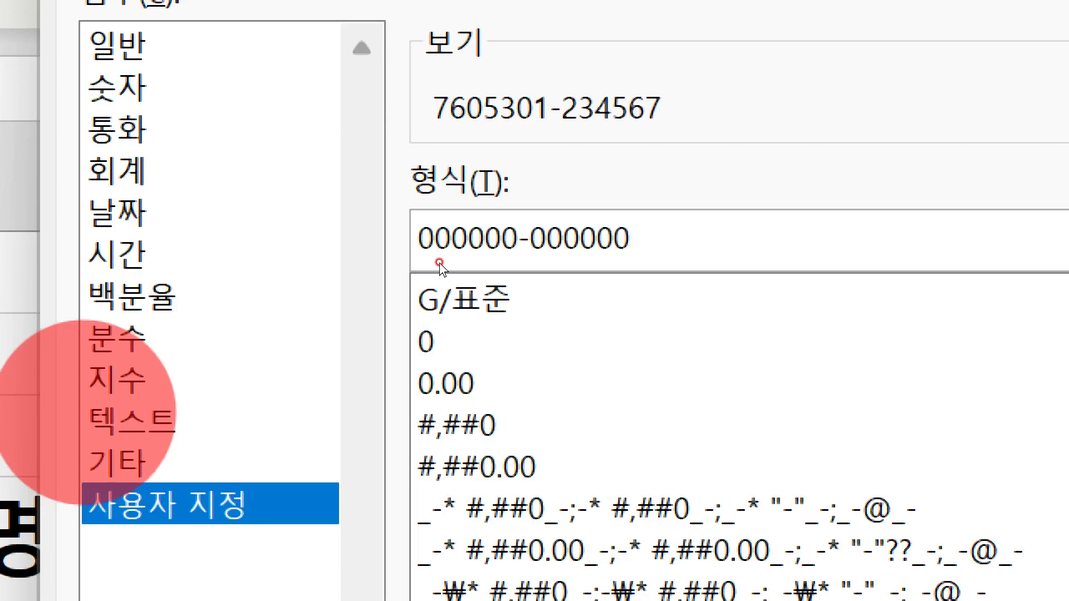
text(0)
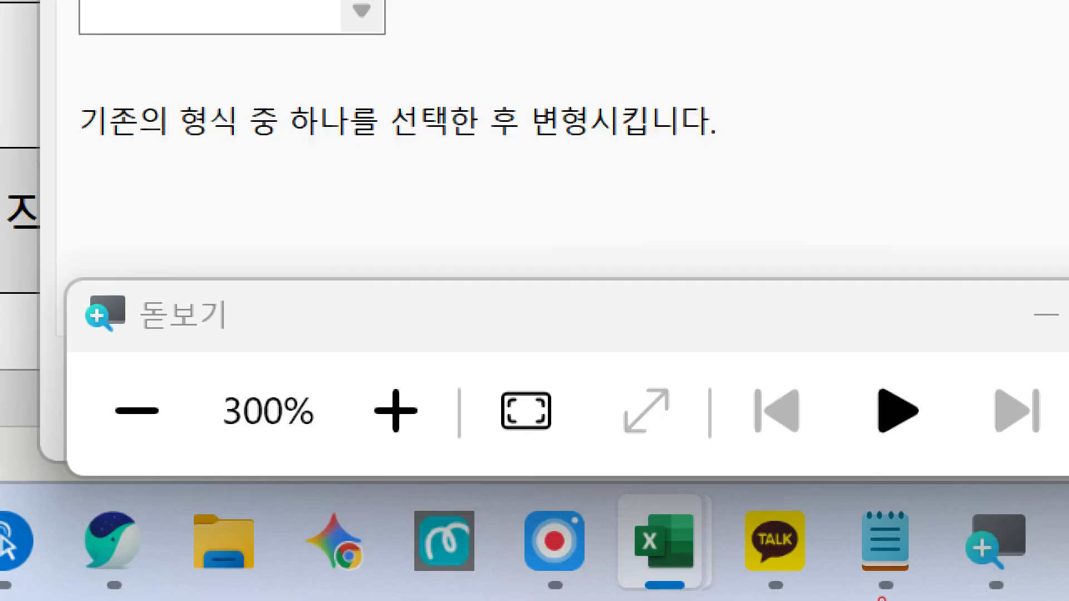
key(super+Escape)
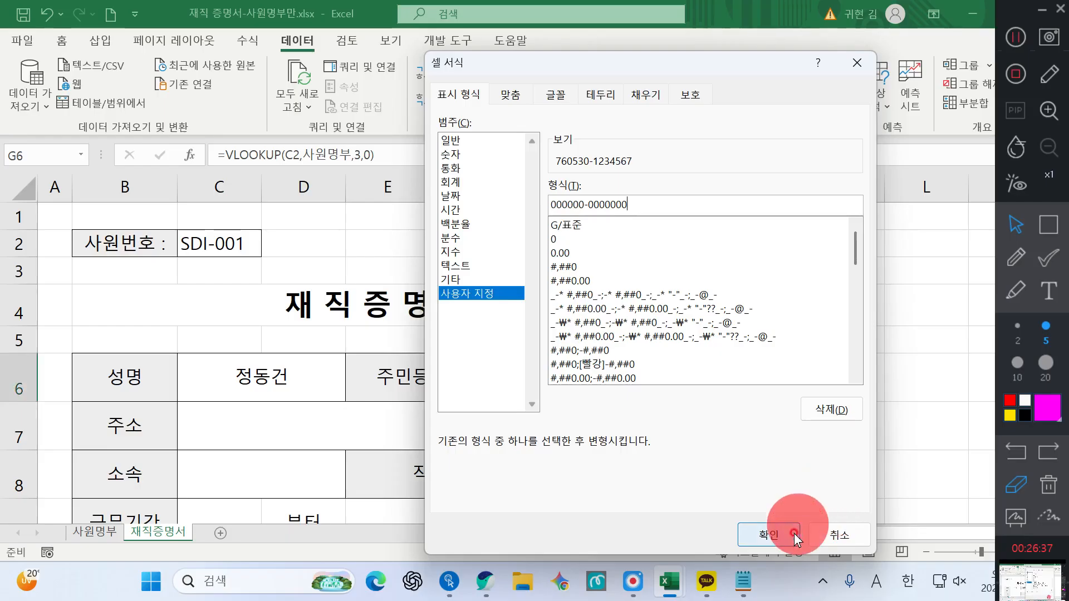
click(761, 543)
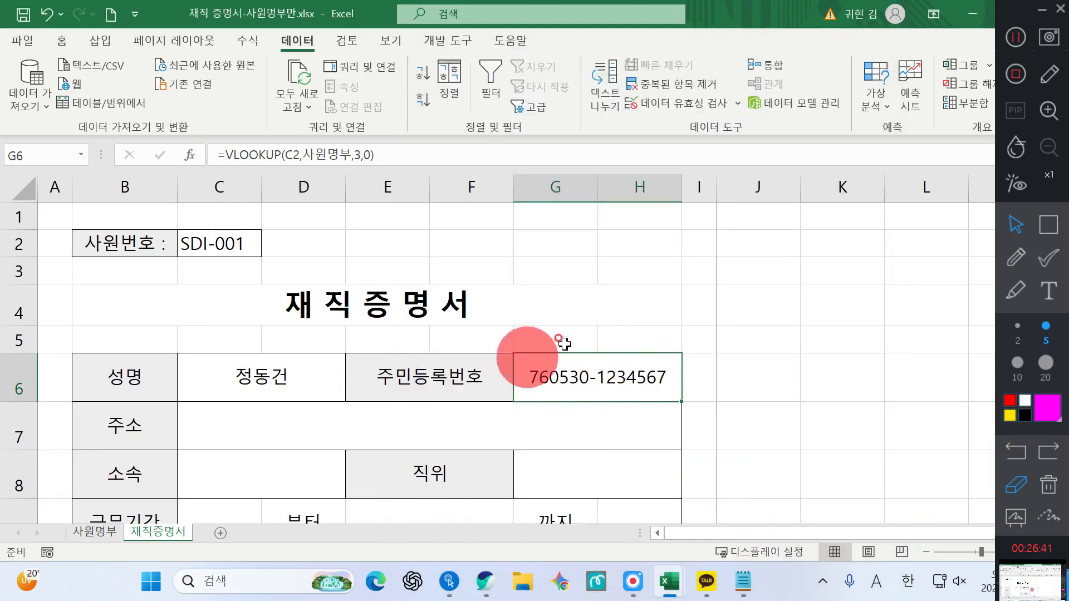
Test the lookups by choosing employee number SDI-003 in cell C2, and undo the choice.
click(217, 241)
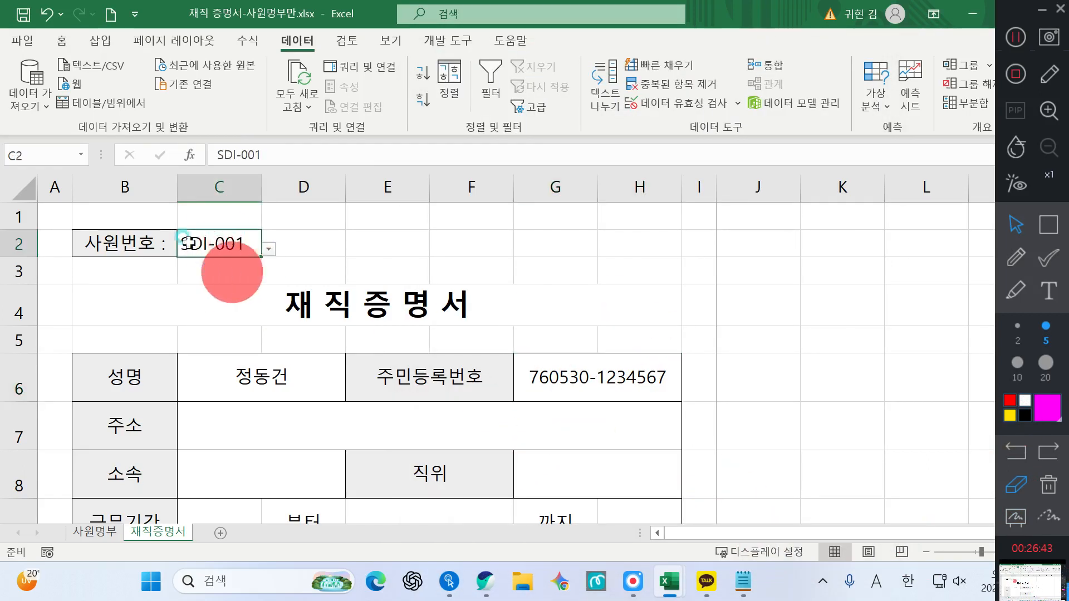
click(268, 249)
click(223, 307)
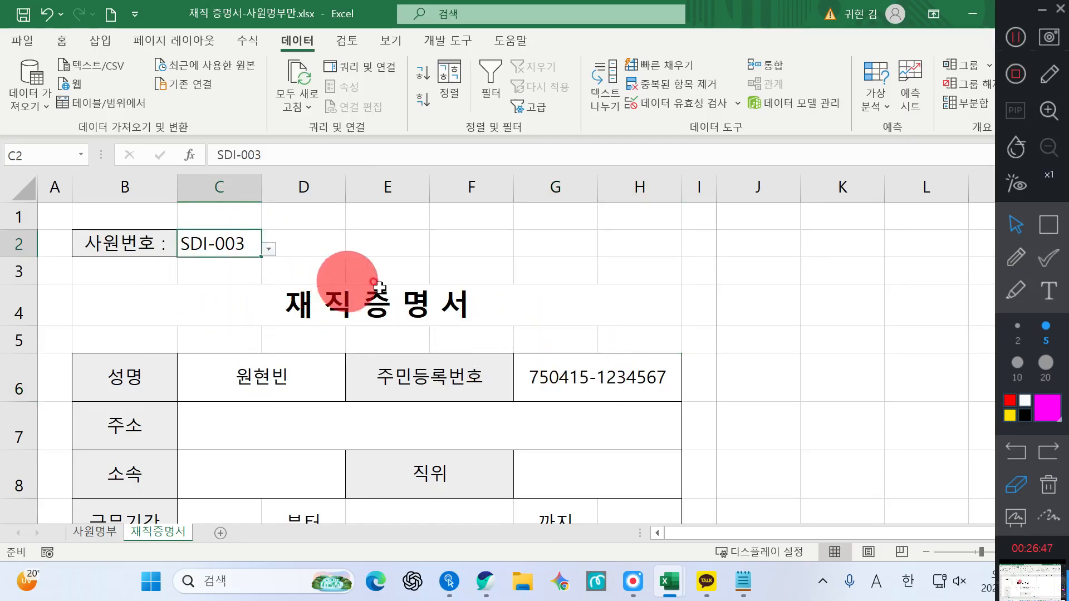
key(ctrl+z)
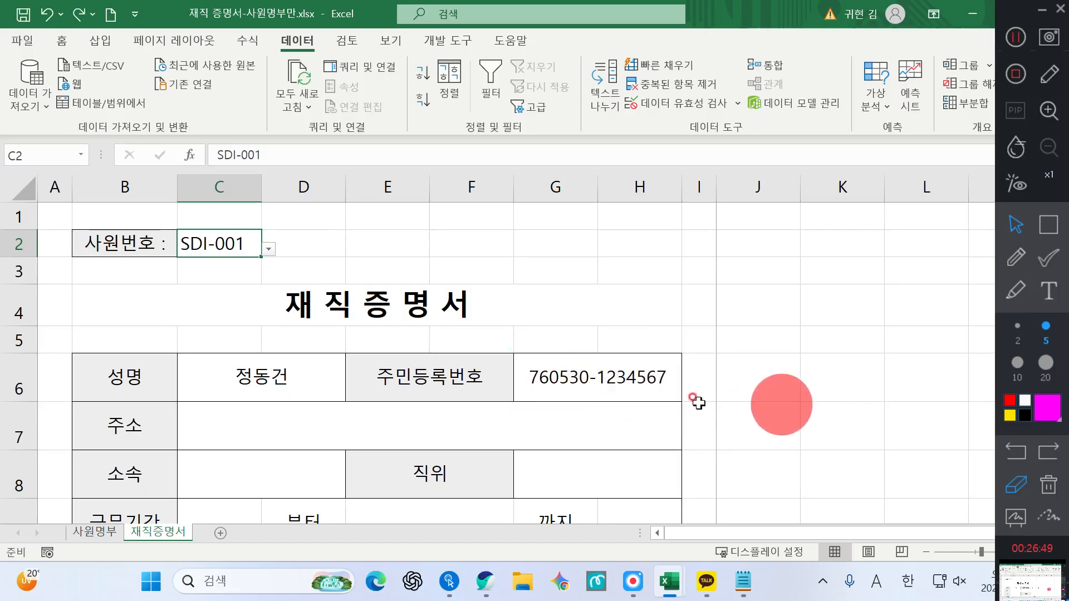
Compare the VLOOKUP formulas behind the 성명 value in C6 and the 주민등록번호 value in G6.
click(468, 410)
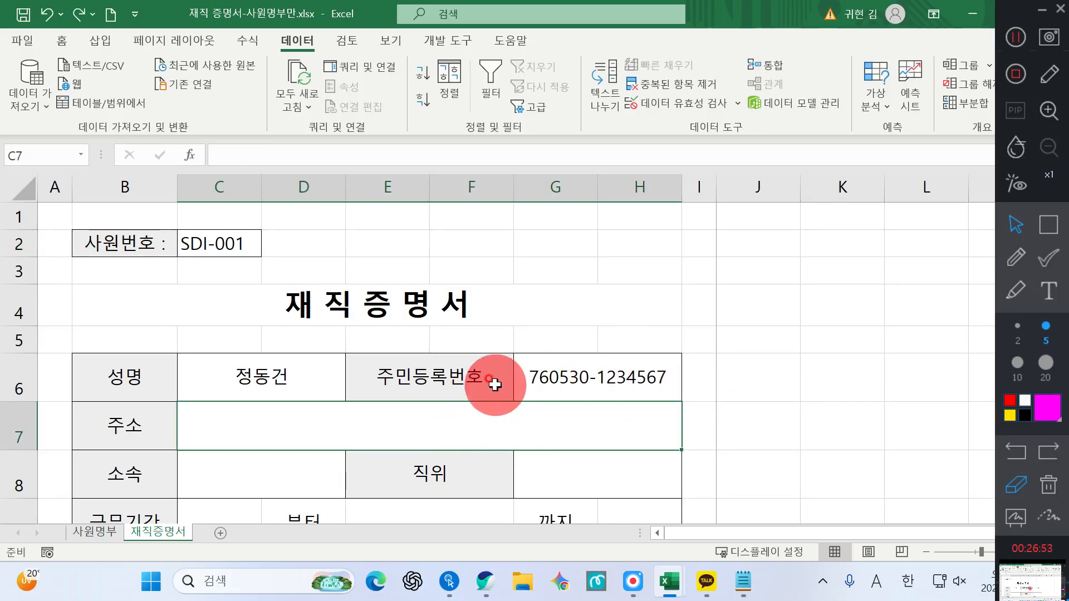
click(306, 369)
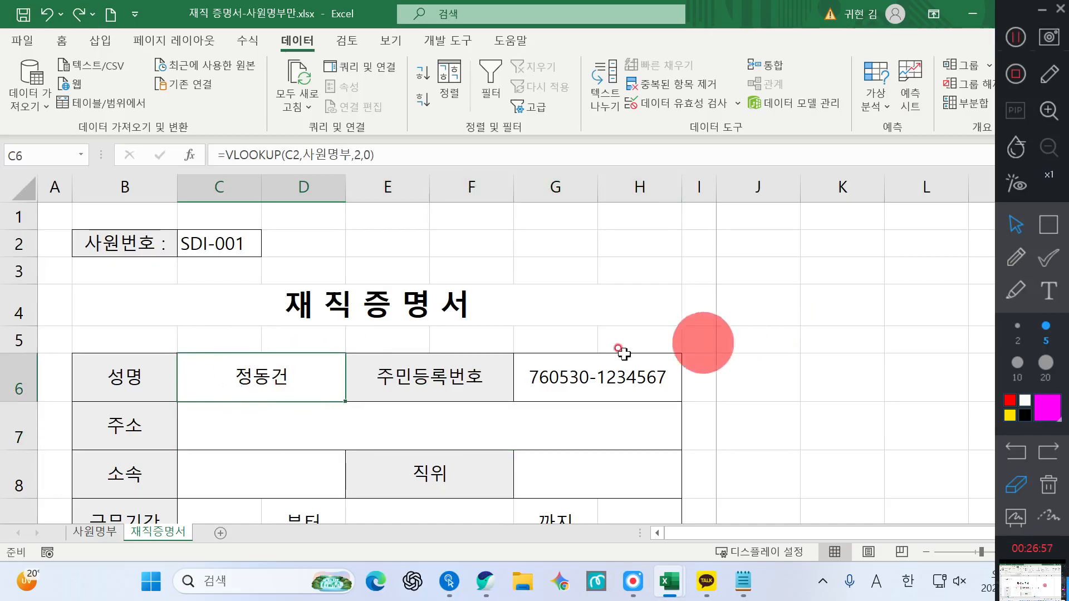
click(594, 364)
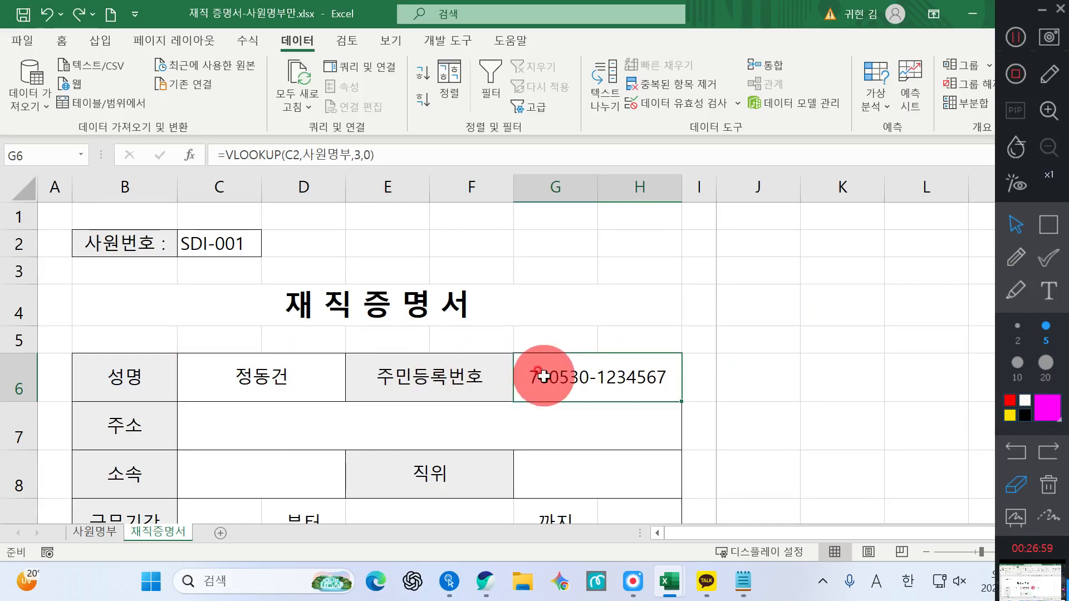
click(311, 377)
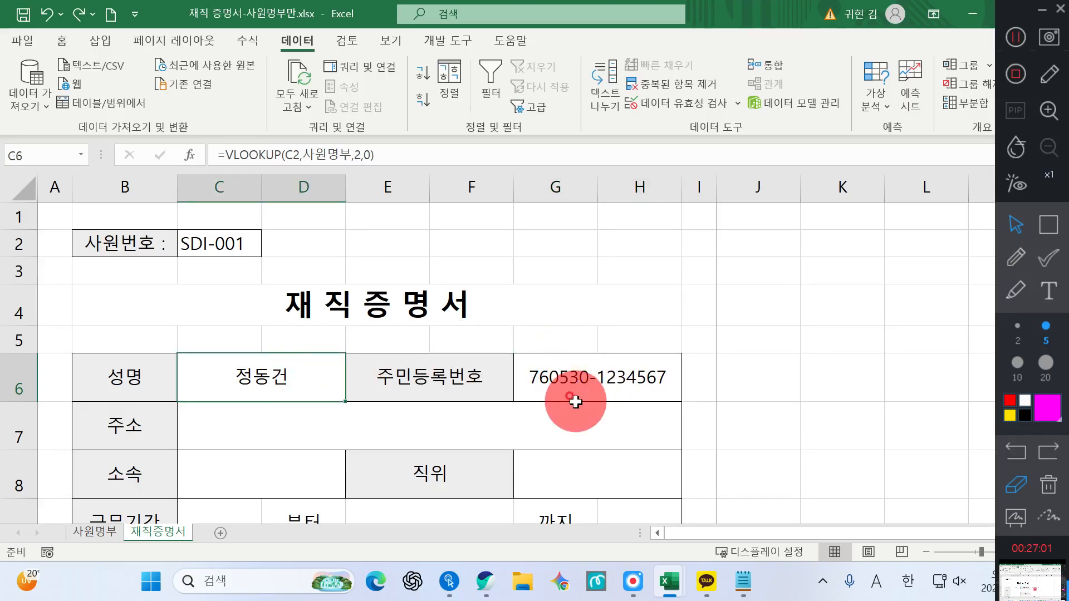
click(600, 378)
click(281, 384)
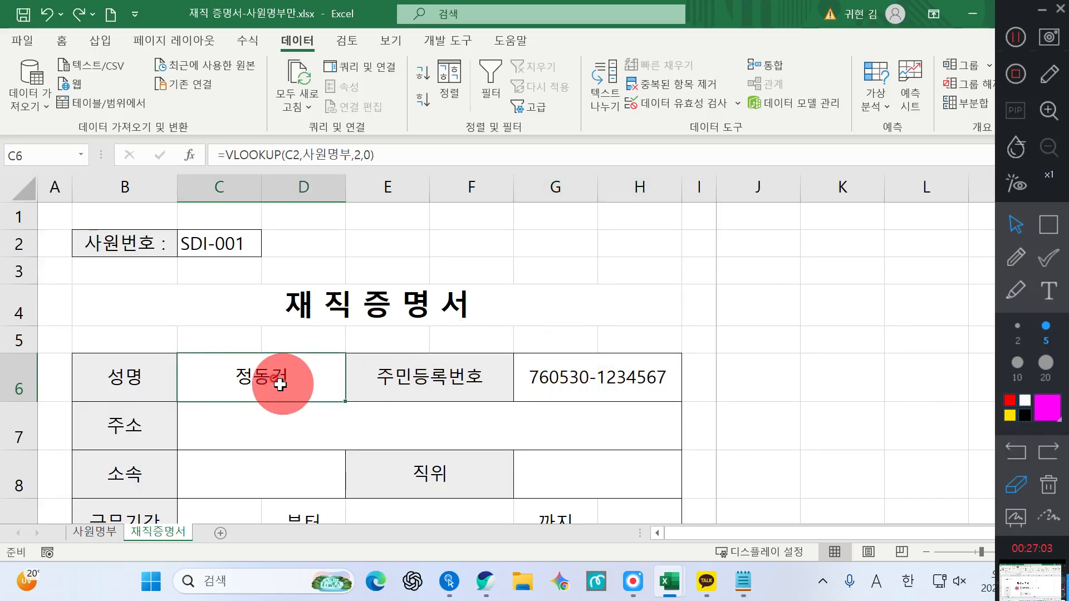
Mark the 성명 and 주민등록번호 value cells with freehand pen strokes.
click(1024, 289)
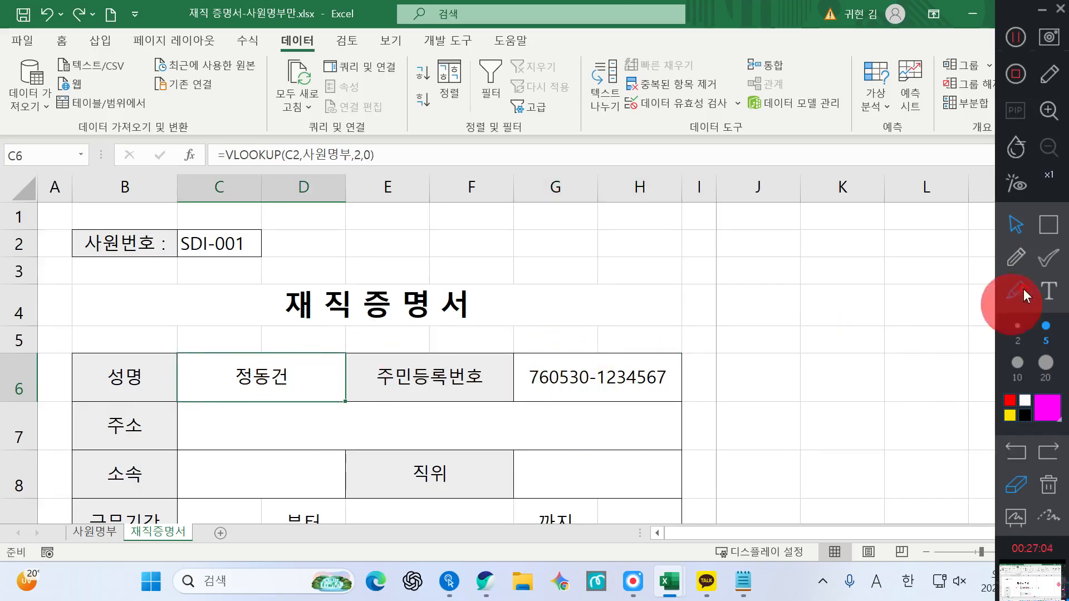
click(1015, 256)
drag(185, 339, 286, 335)
mouse_move(547, 328)
mouse_down()
mouse_move(559, 348)
mouse_move(582, 354)
mouse_move(628, 344)
mouse_up()
click(1015, 224)
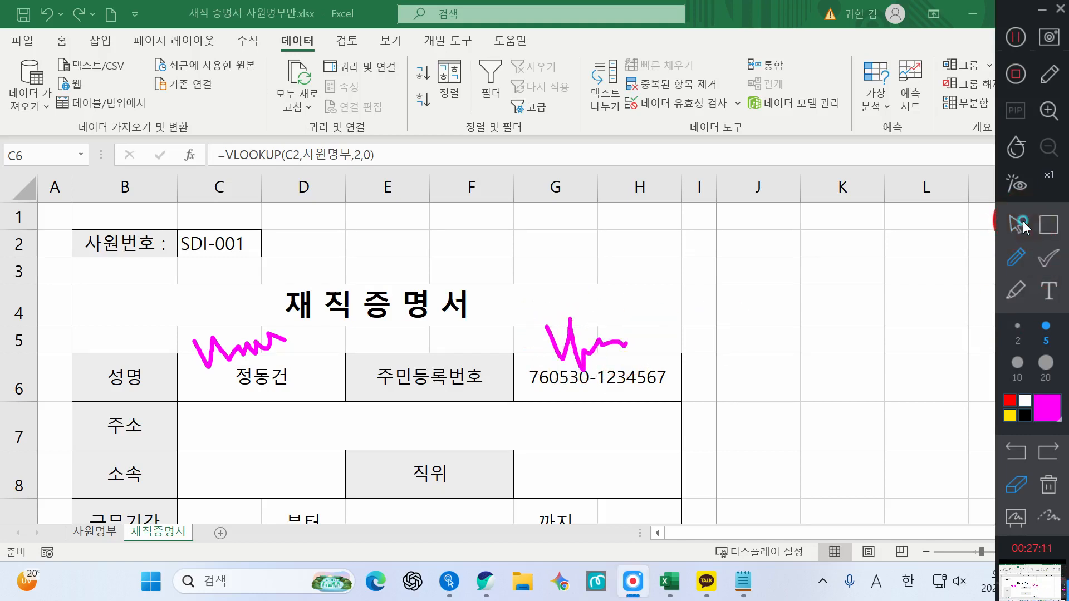
Examine the column-index argument of the 주민등록번호 formula in G6, leaving the formula as it is.
click(329, 359)
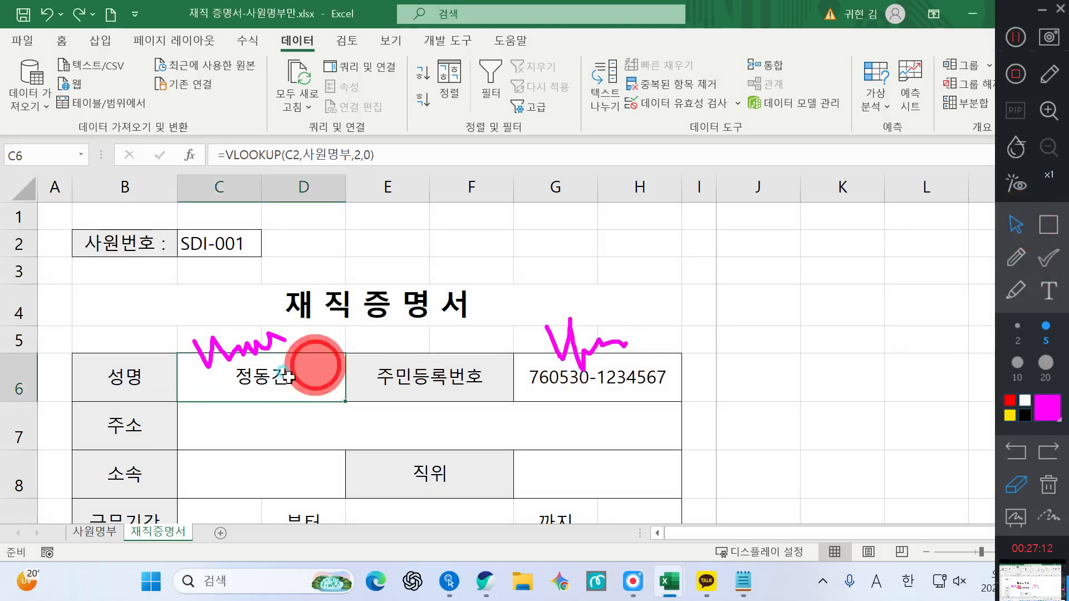
click(656, 380)
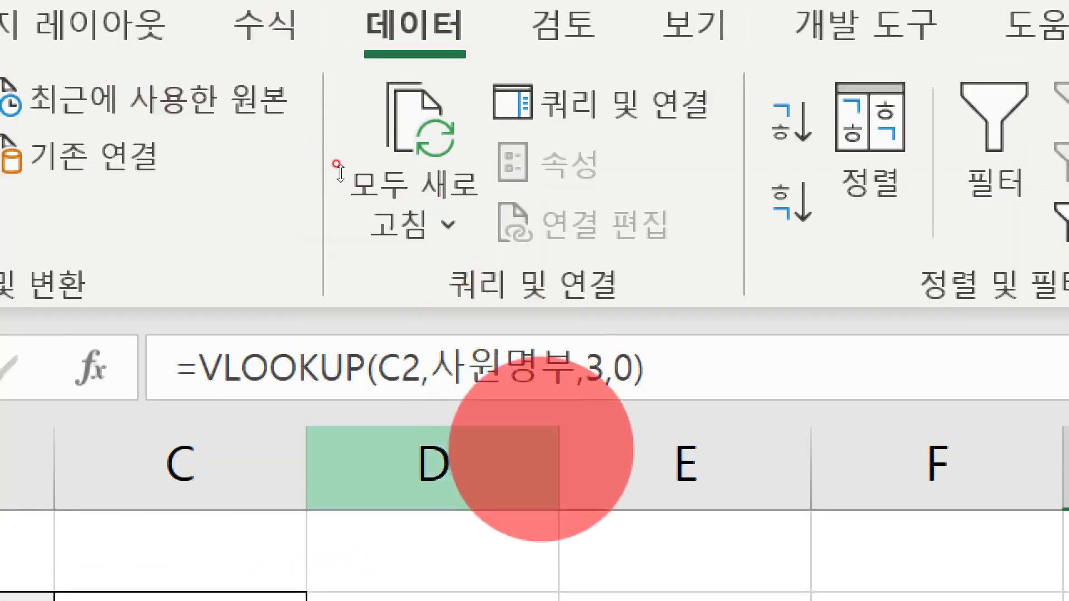
drag(586, 367, 606, 367)
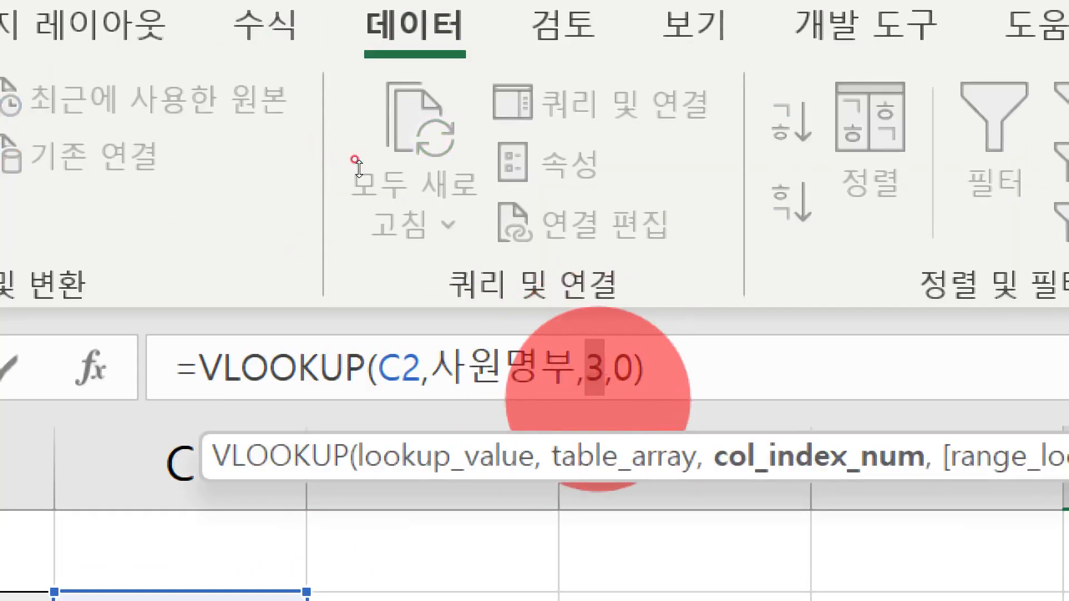
key(Escape)
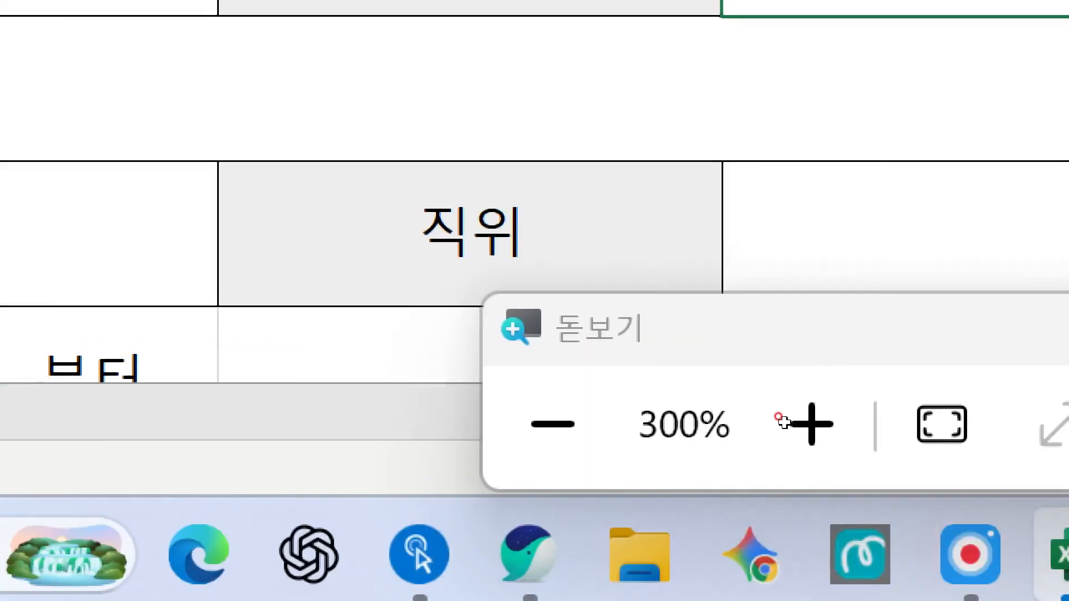
key(super+Escape)
Review the 주소, 소속 and 직위 fields still to fill, and clear the pen marks from the screen.
click(220, 429)
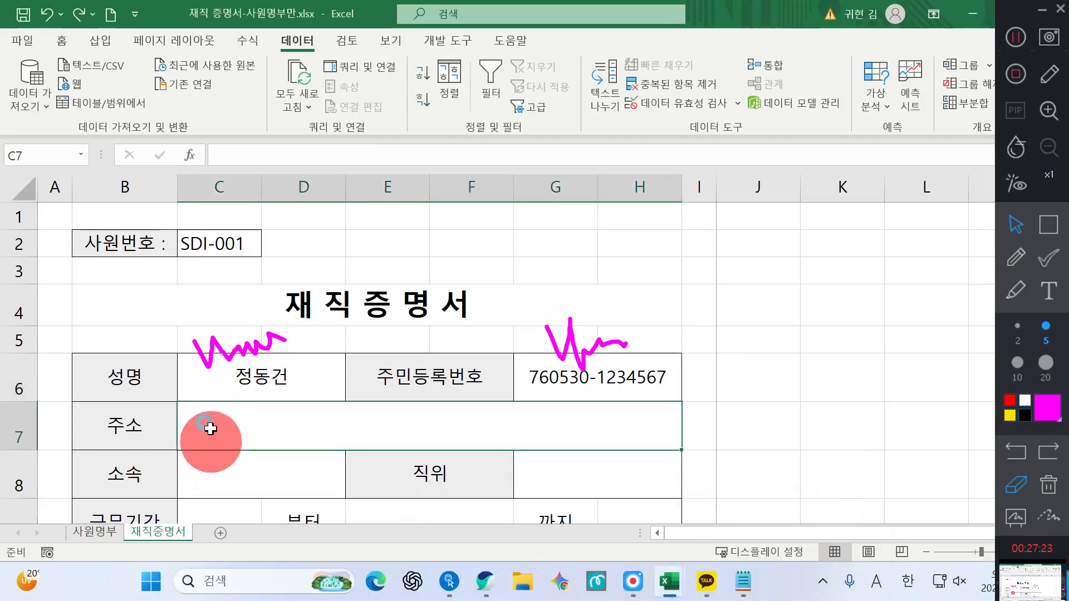
click(227, 469)
scroll(406, 466, down, 2)
click(576, 276)
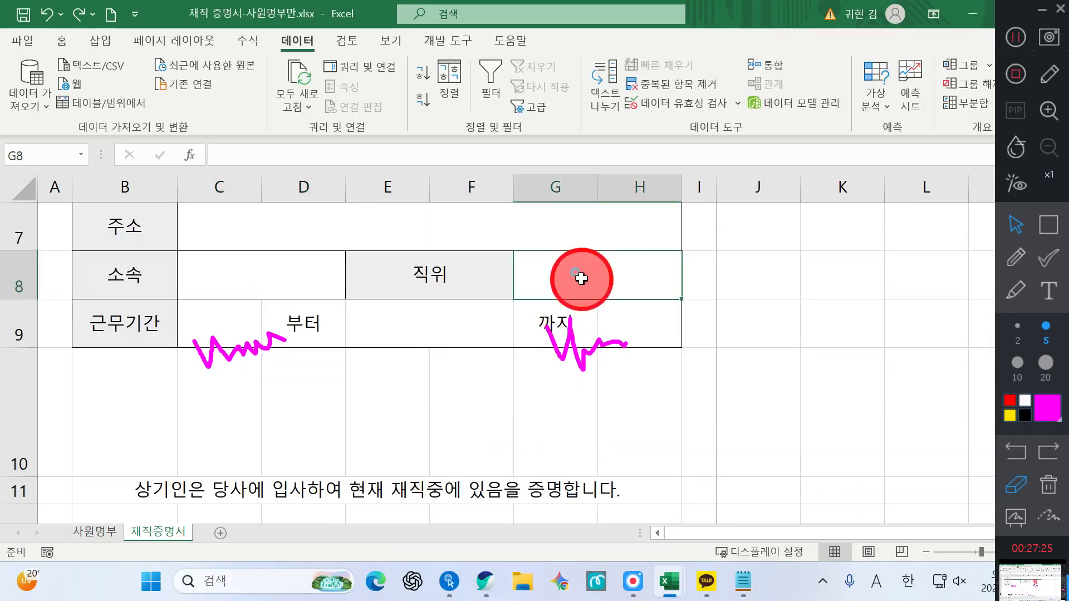
scroll(597, 312, up, 2)
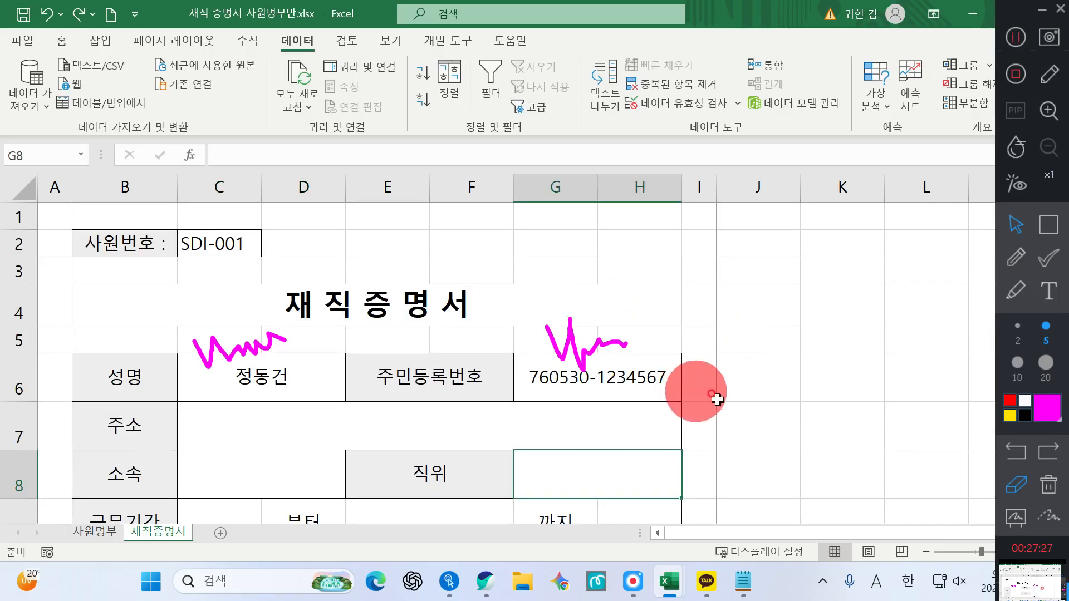
click(1048, 485)
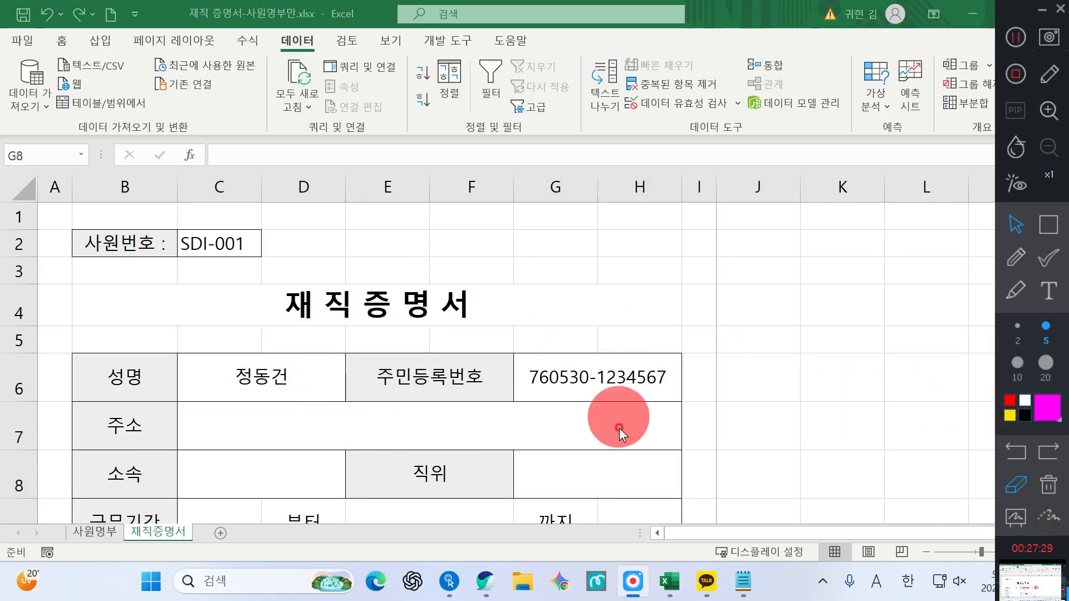
click(577, 372)
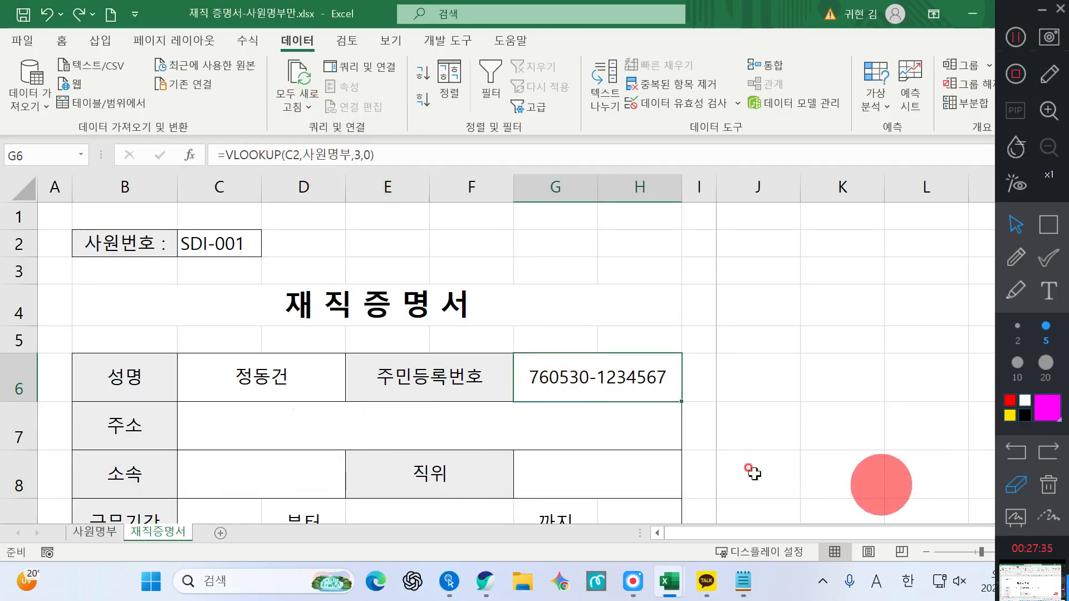
Draw pen marks by the 주민등록번호, 주소 and 소속 fields, and erase them all.
click(1013, 257)
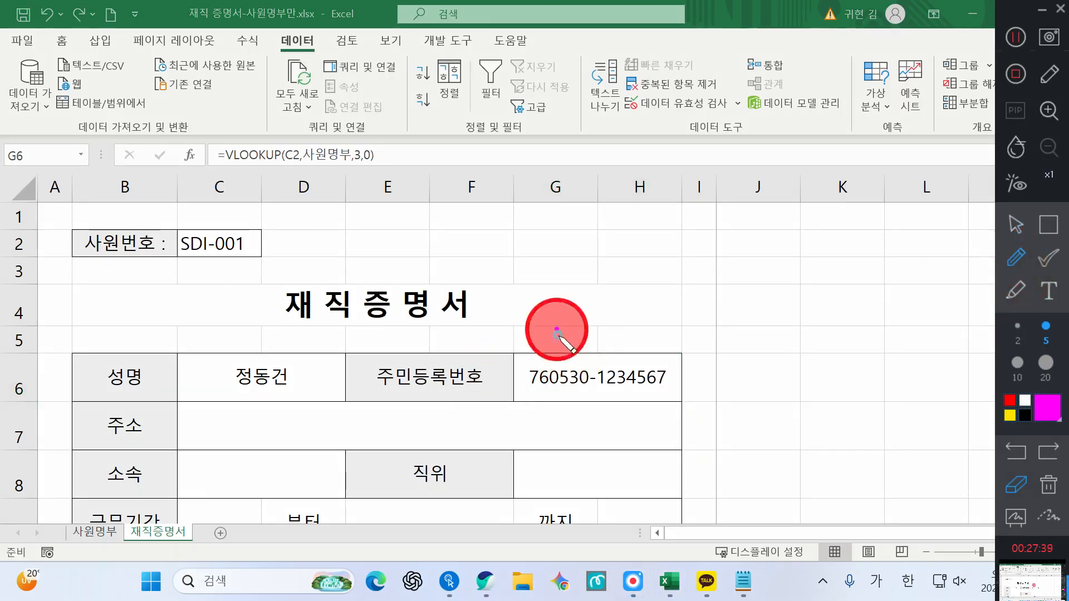
drag(555, 328, 594, 322)
drag(370, 400, 400, 400)
mouse_move(247, 453)
mouse_down()
mouse_move(265, 476)
mouse_move(298, 438)
mouse_up()
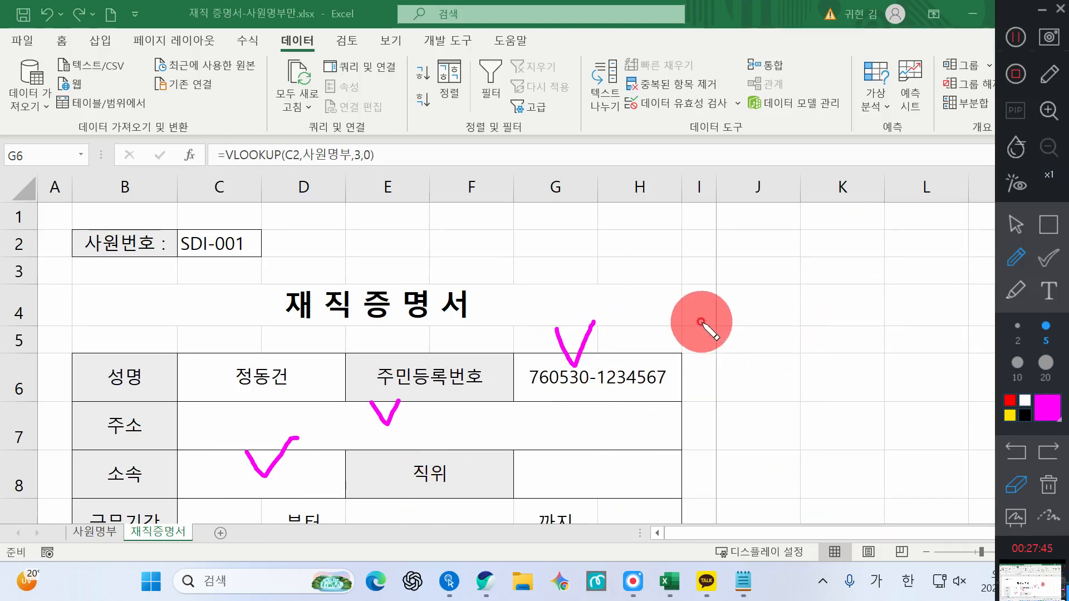
mouse_move(633, 344)
mouse_down()
mouse_move(561, 352)
mouse_move(686, 347)
mouse_move(635, 402)
mouse_move(727, 347)
mouse_move(609, 334)
mouse_move(632, 410)
mouse_up()
click(1049, 485)
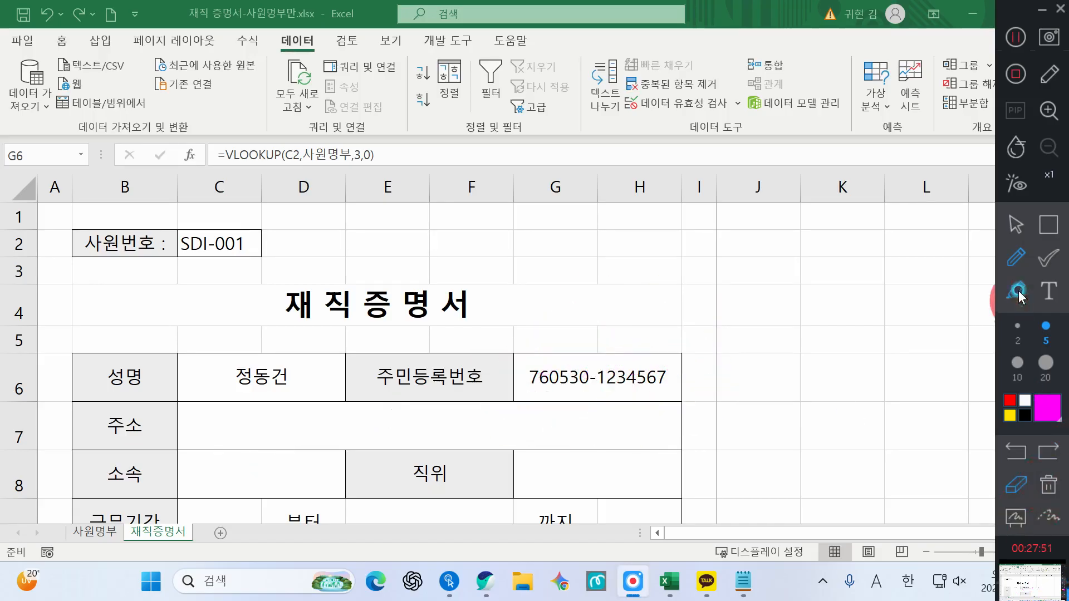
click(1013, 234)
Copy the formula text =VLOOKUP(C2,사원명부,2,0) from cell C6 and leave the cell's editing mode.
click(267, 378)
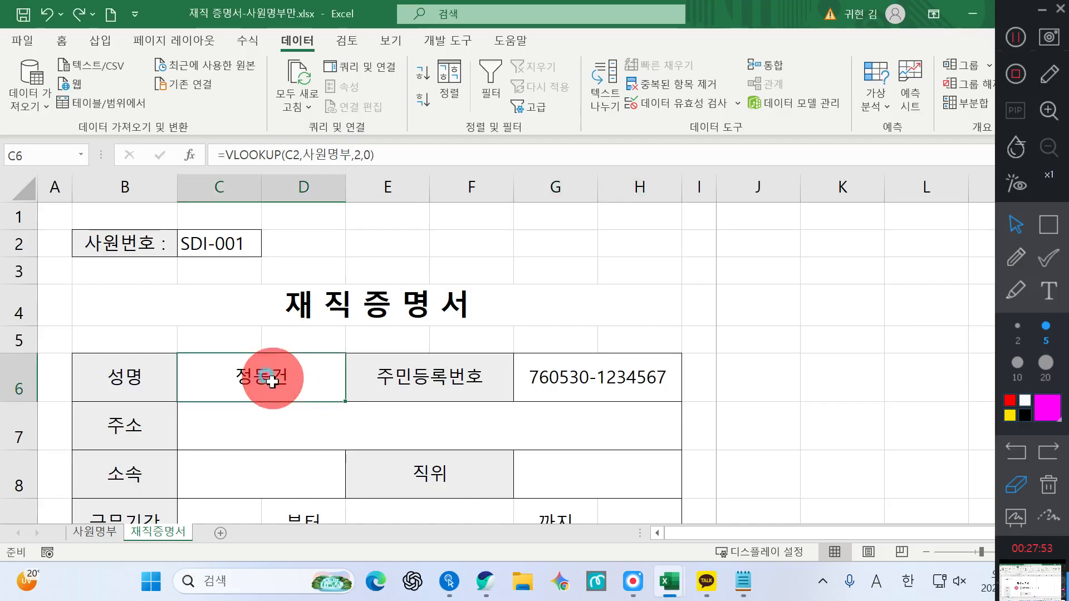
key(ctrl)
key(ctrl)
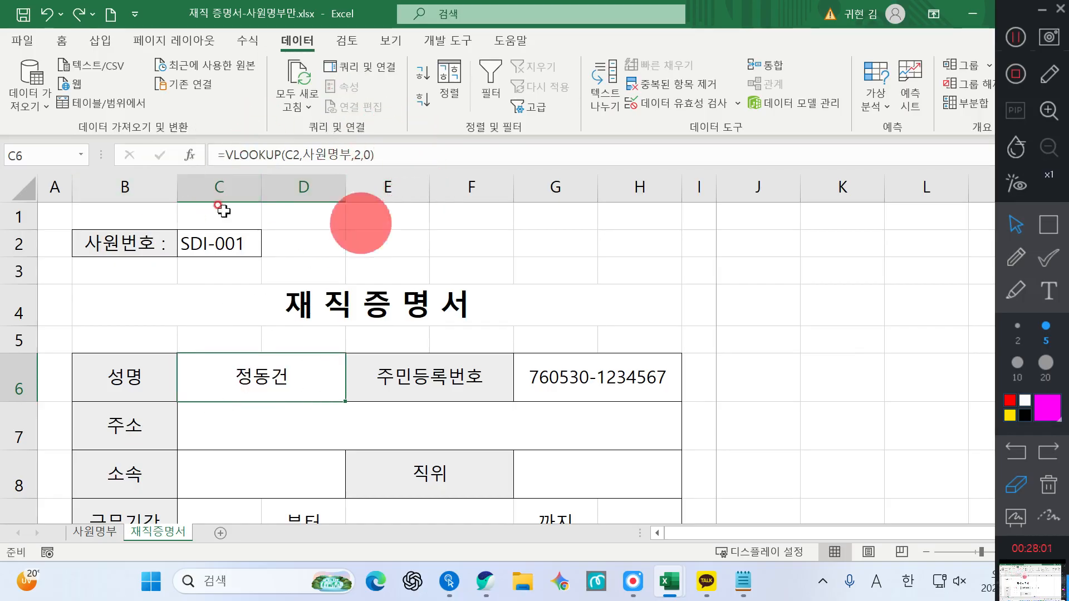
drag(382, 155, 220, 155)
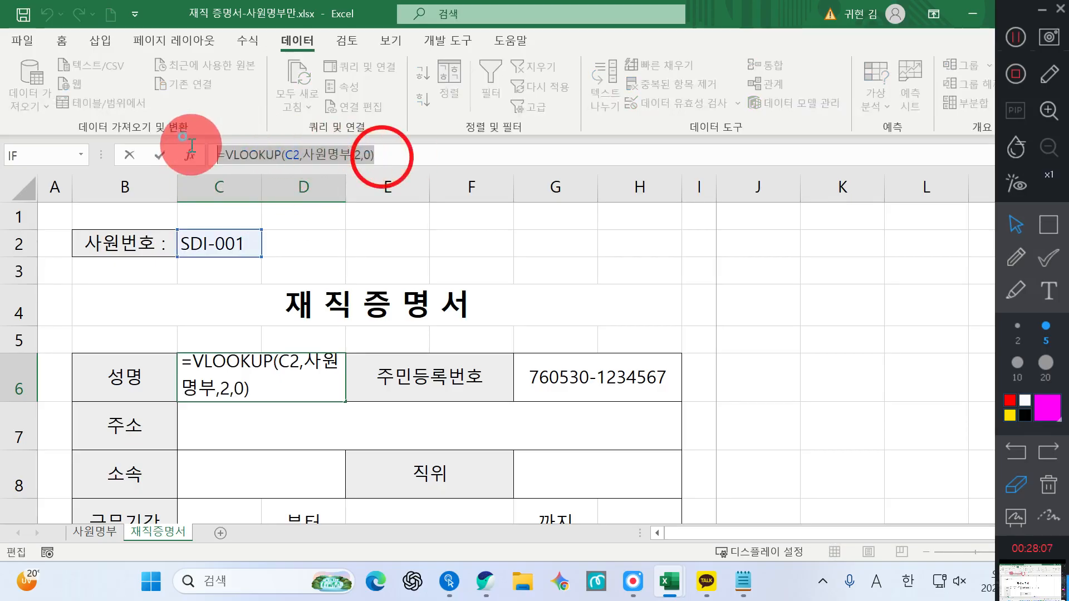
right_click(285, 159)
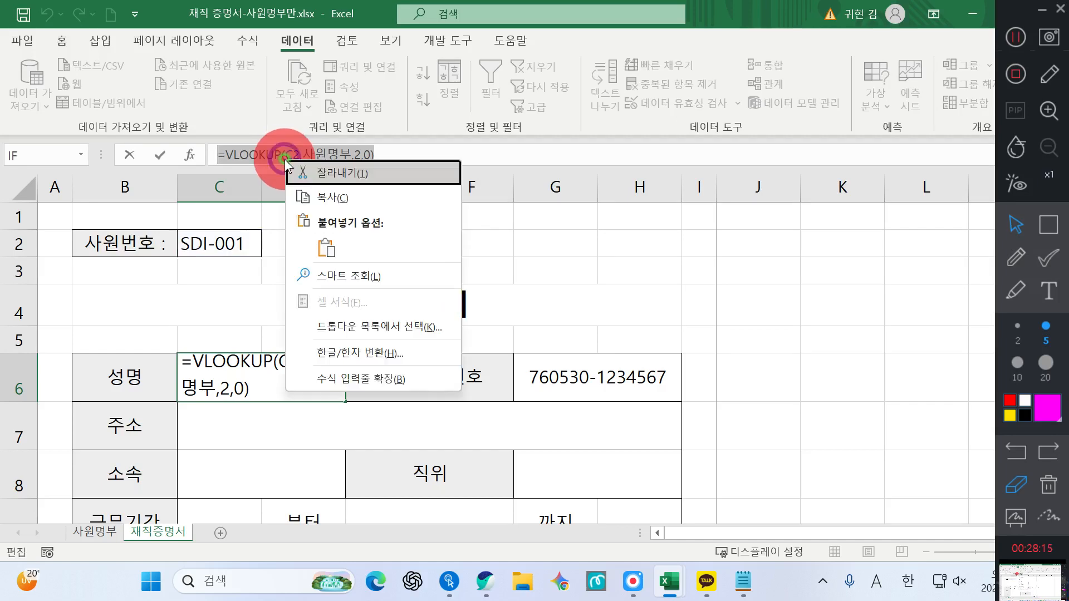
click(338, 196)
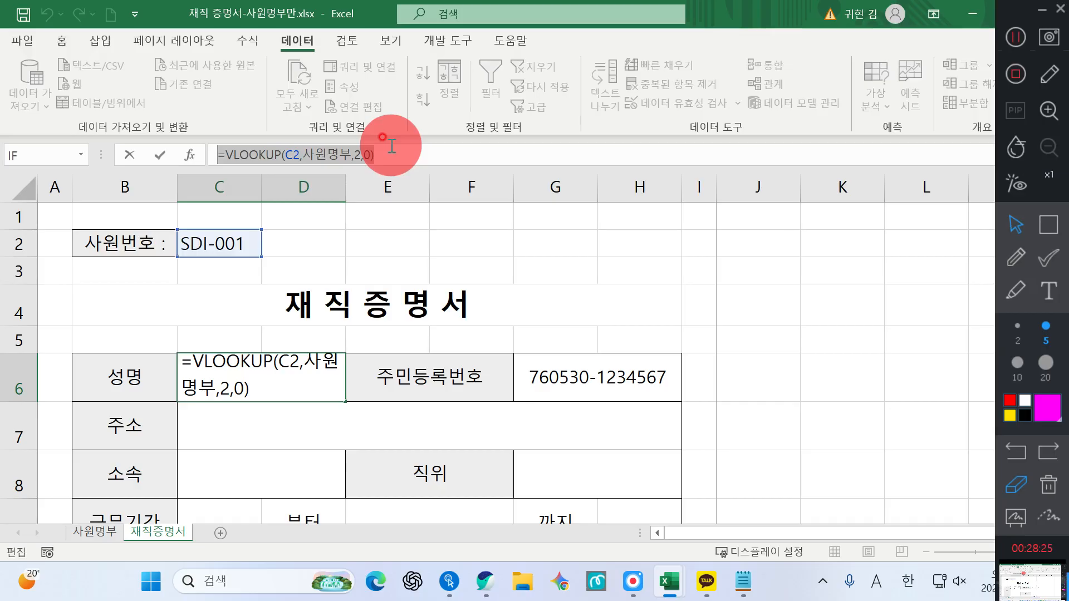
key(Return)
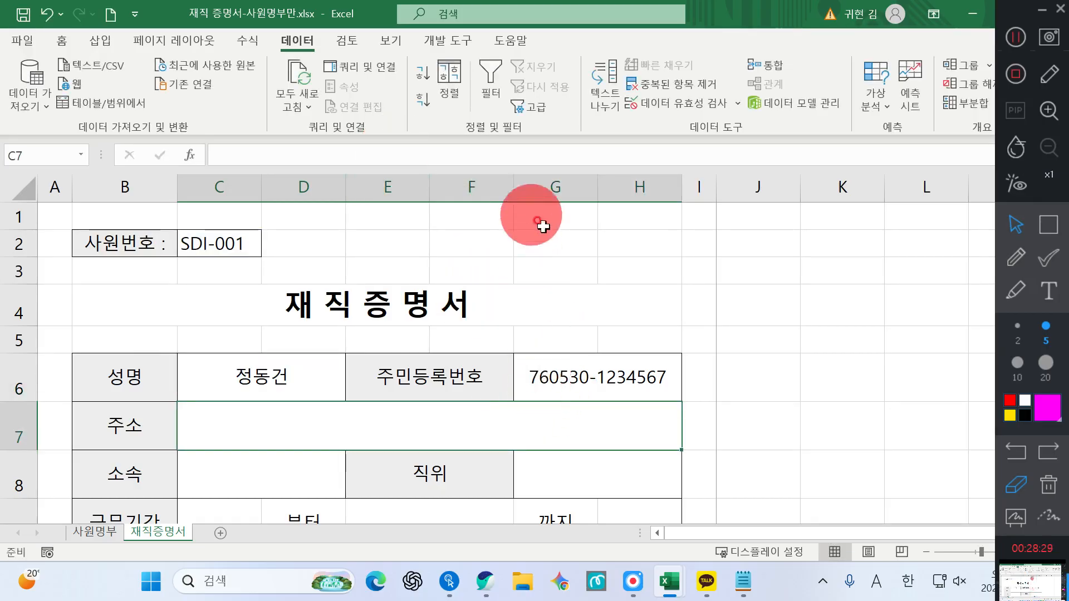
Paste the copied formula =VLOOKUP(C2,사원명부,2,0) into the 주소 field in C7.
click(416, 426)
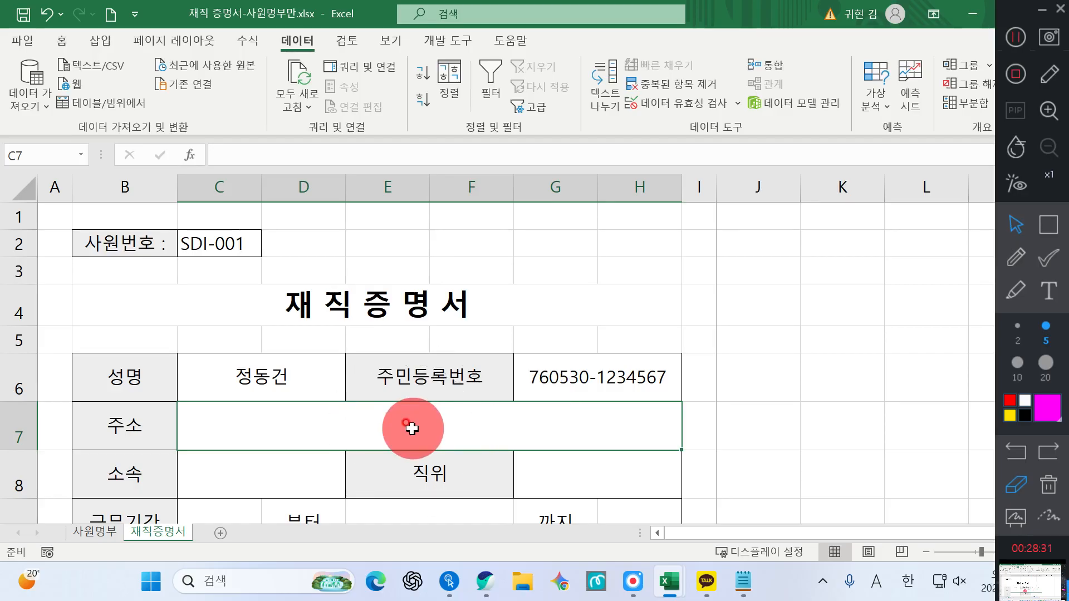
click(412, 428)
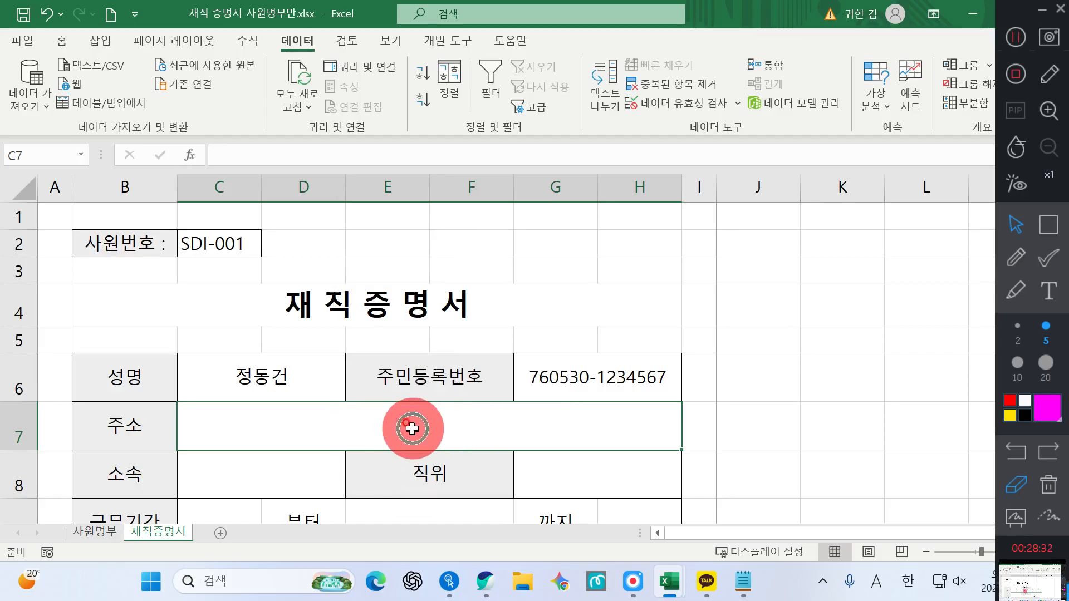
click(232, 156)
click(232, 156)
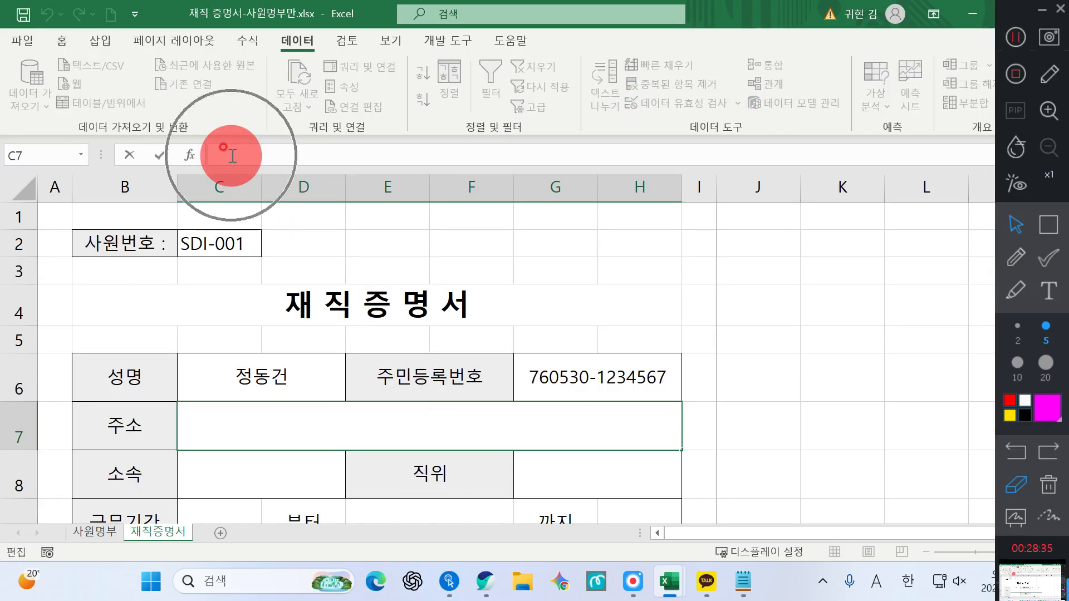
key(ctrl+v)
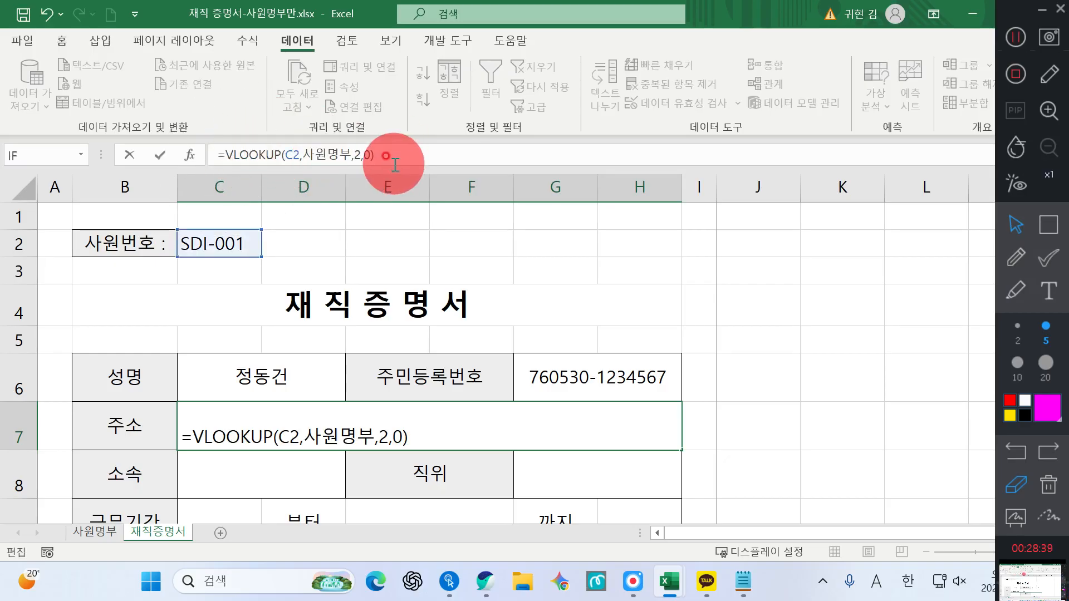
key(Return)
click(462, 409)
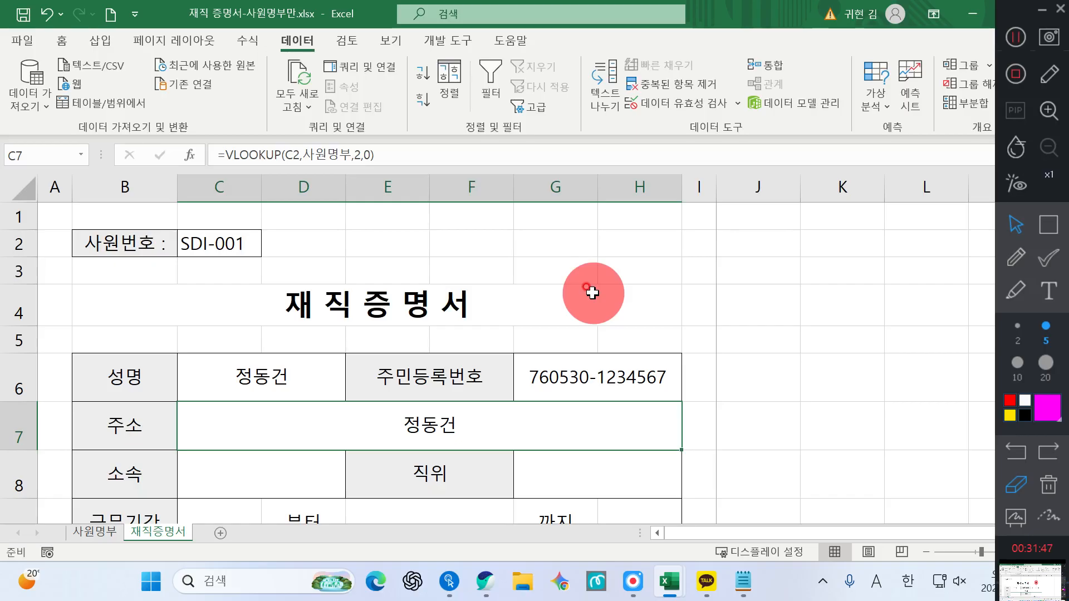
Paste the same VLOOKUP formula into the 소속 field in C8 and the 직위 field in G8.
click(310, 461)
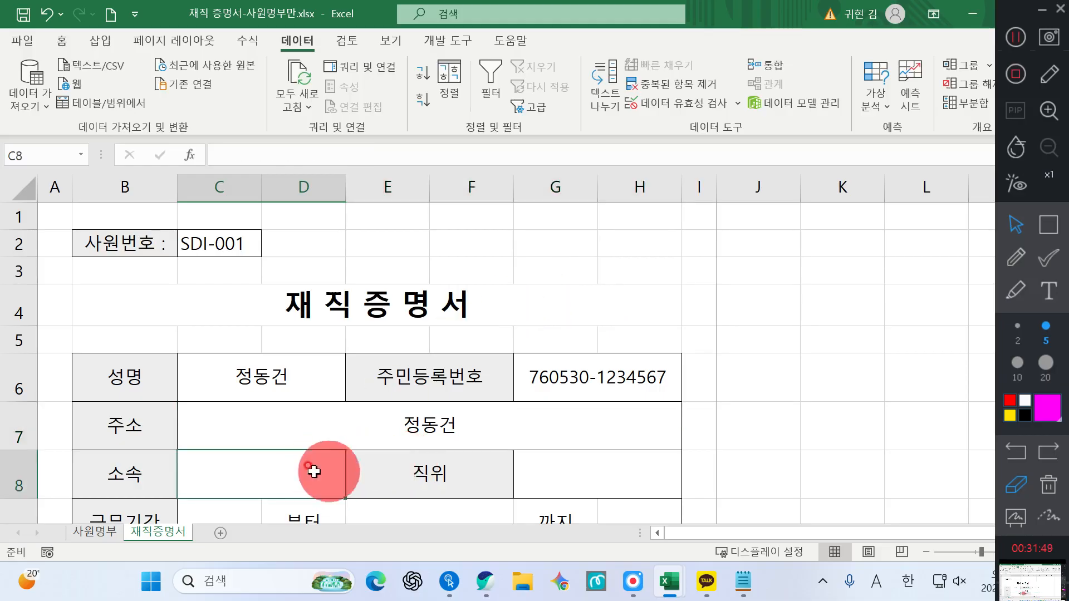
double_click(310, 467)
key(ctrl+v)
click(578, 466)
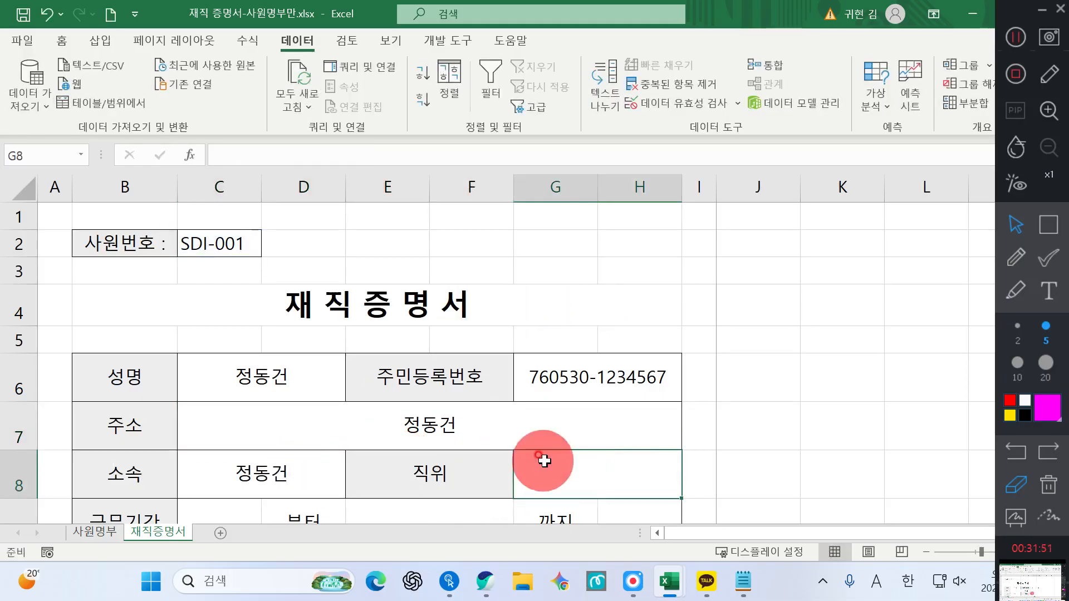
double_click(549, 462)
key(ctrl+v)
key(Return)
Paste the copied VLOOKUP formula into C9, the start-date cell of 근무기간 before 부터.
scroll(436, 482, down, 2)
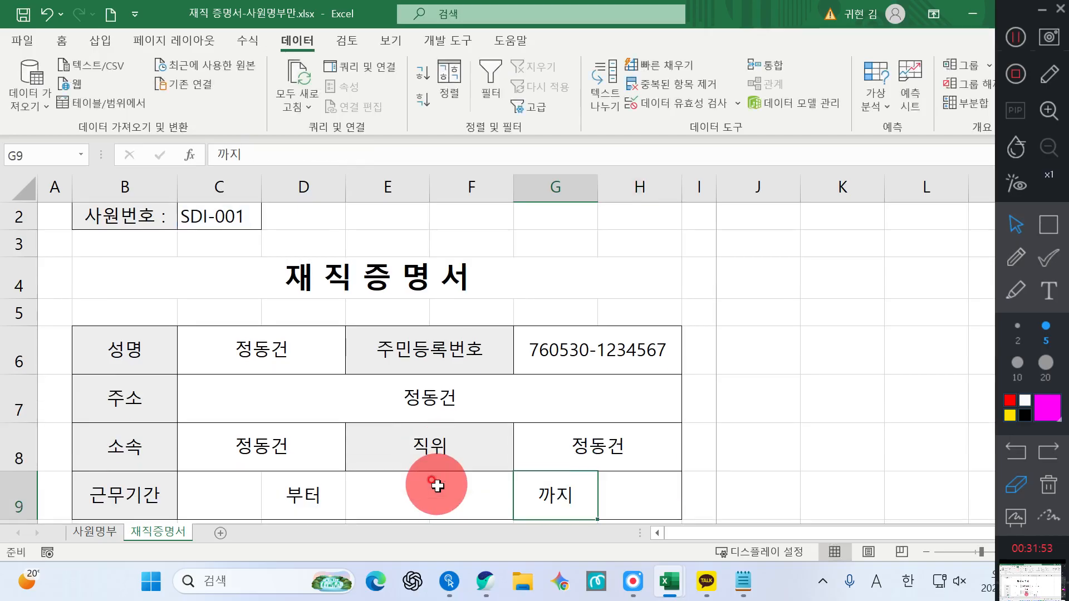
double_click(237, 411)
key(ctrl+v)
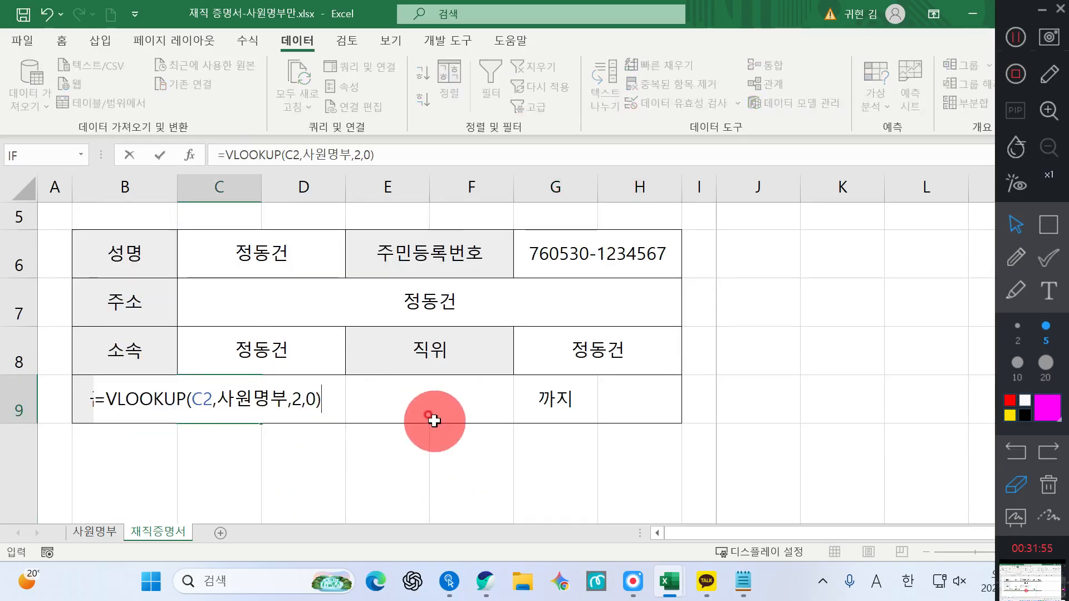
click(434, 421)
scroll(435, 421, down, 1)
scroll(394, 425, up, 2)
scroll(382, 411, down, 1)
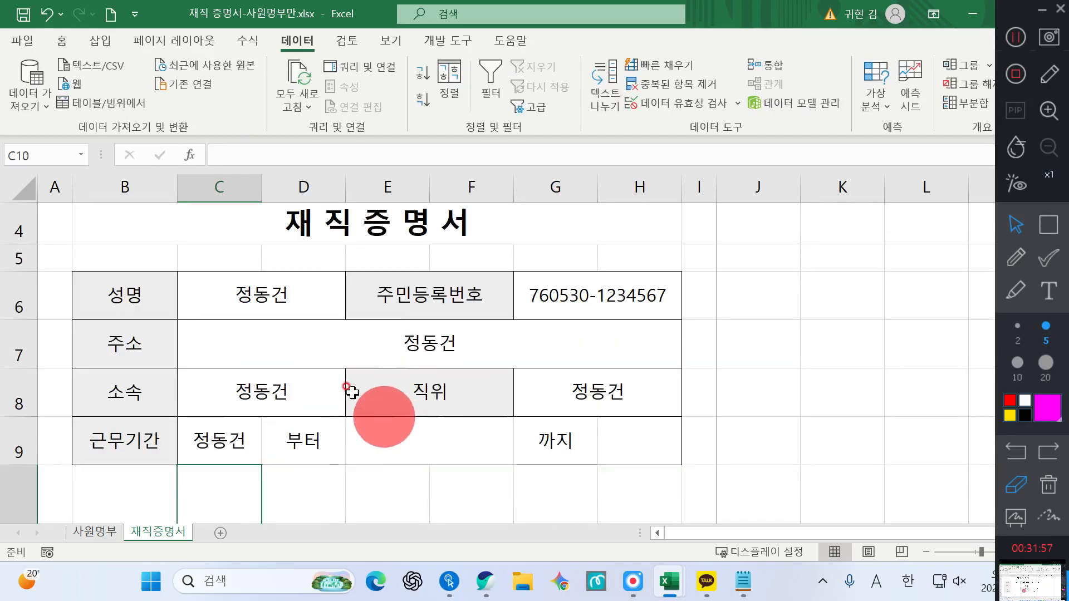
Review the formulas in C6 and G6, then set the column index of the 주소 field's VLOOKUP in C7 to 4.
click(259, 309)
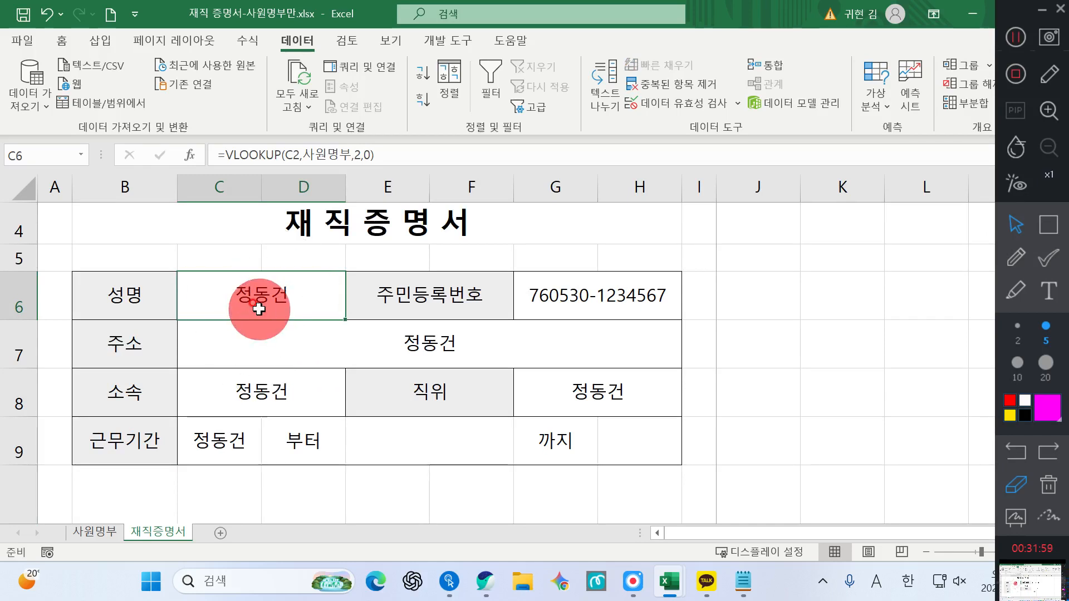
click(592, 295)
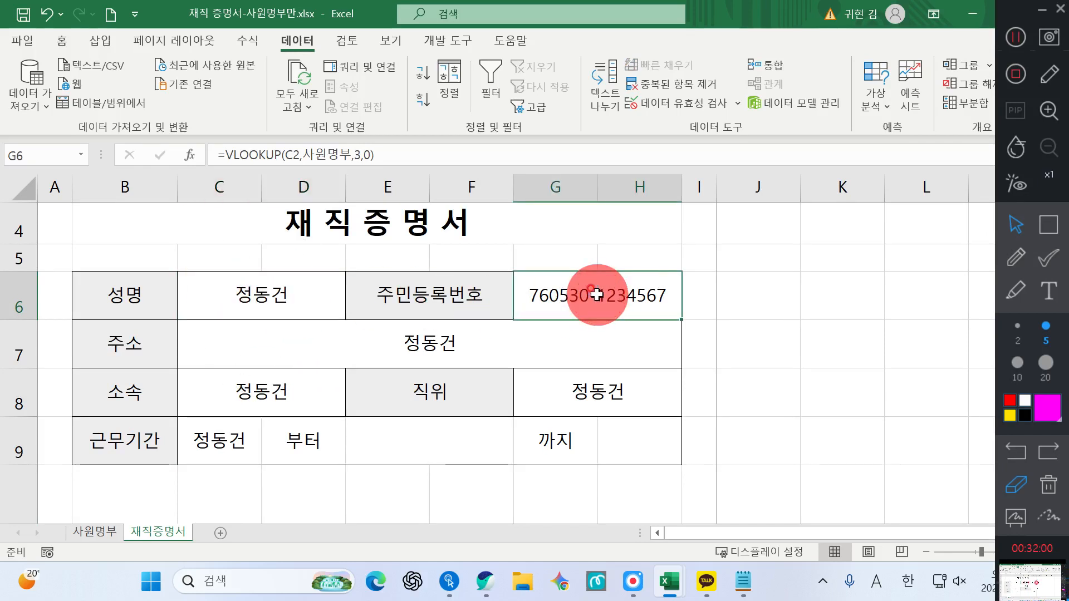
click(416, 347)
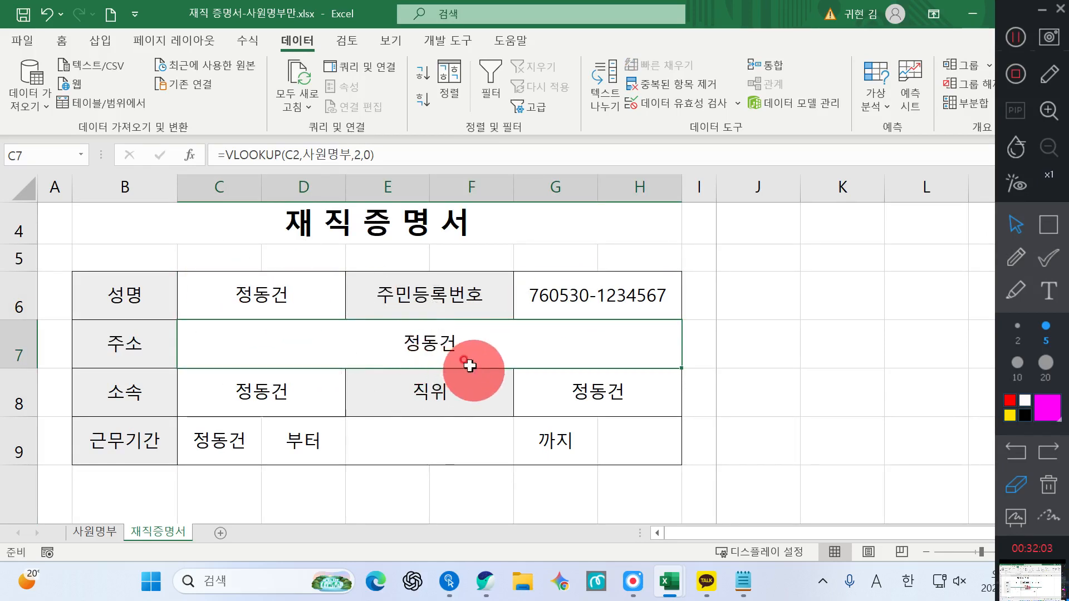
click(426, 345)
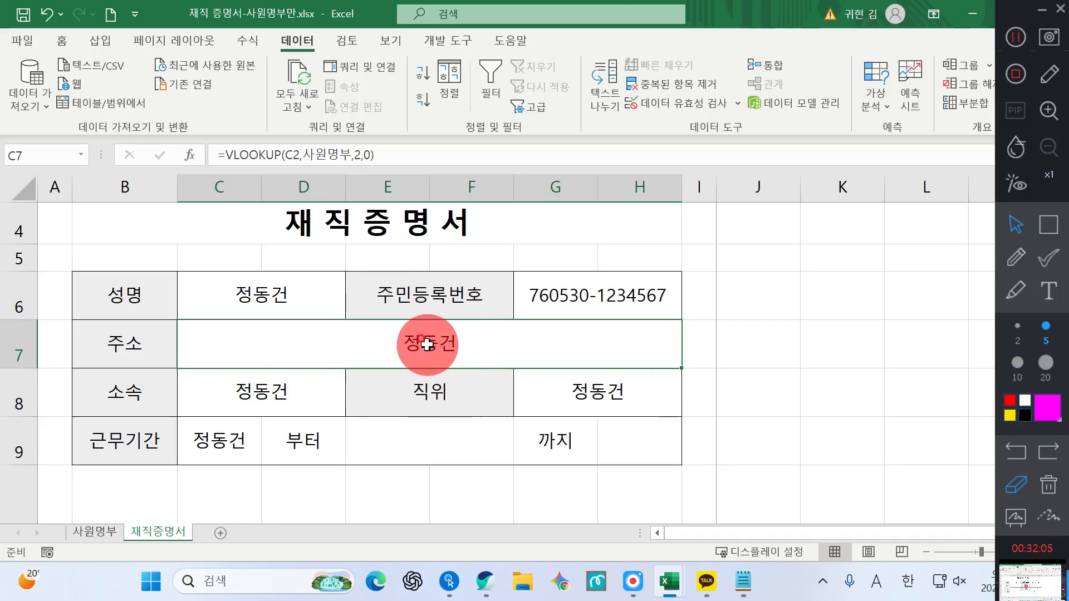
click(360, 155)
click(363, 156)
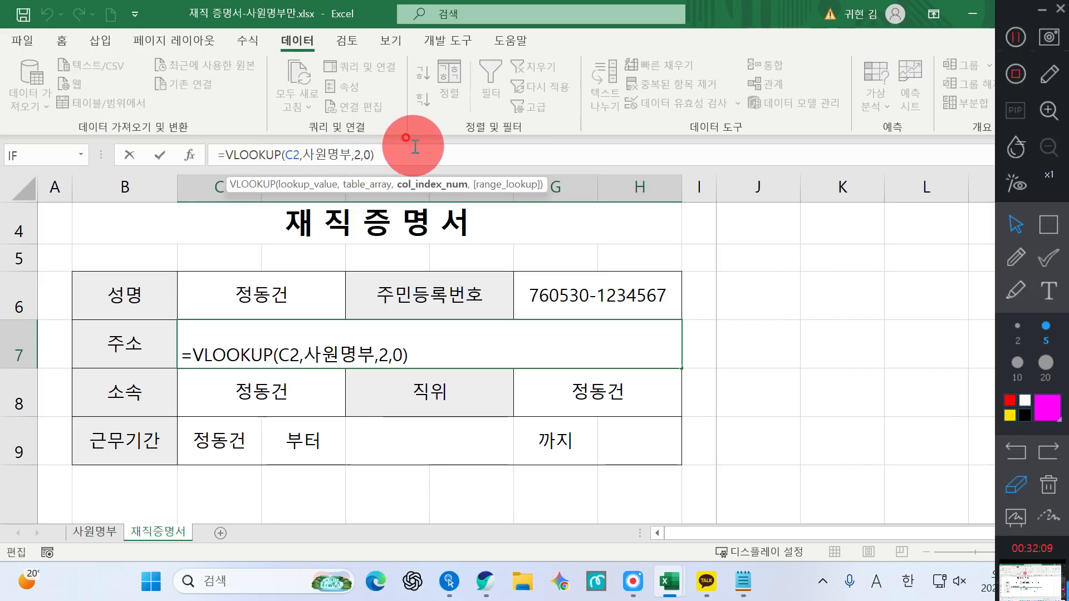
key(BackSpace)
text(4)
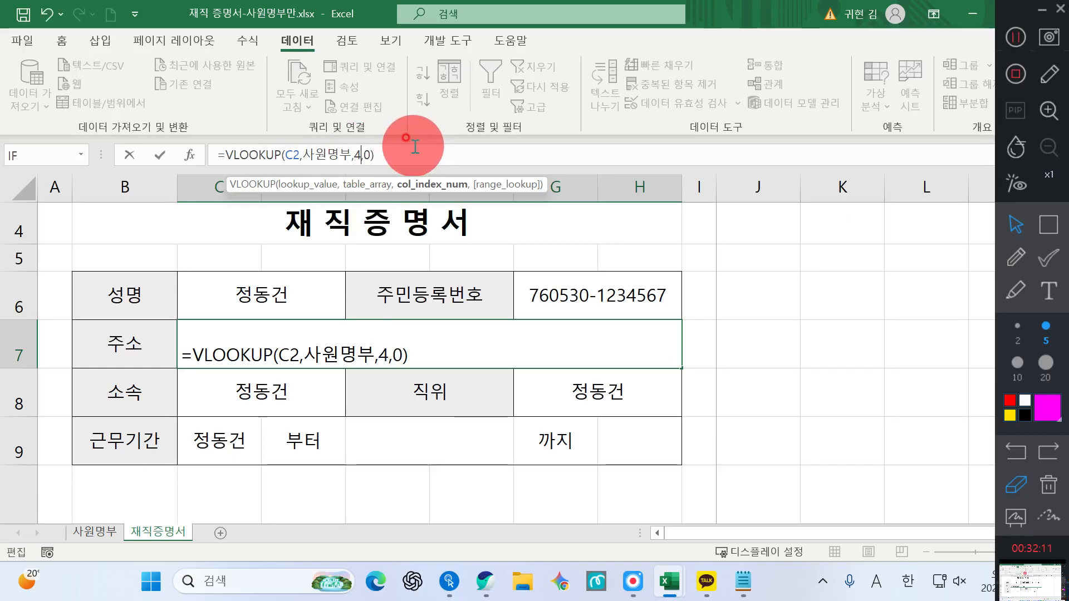
key(Return)
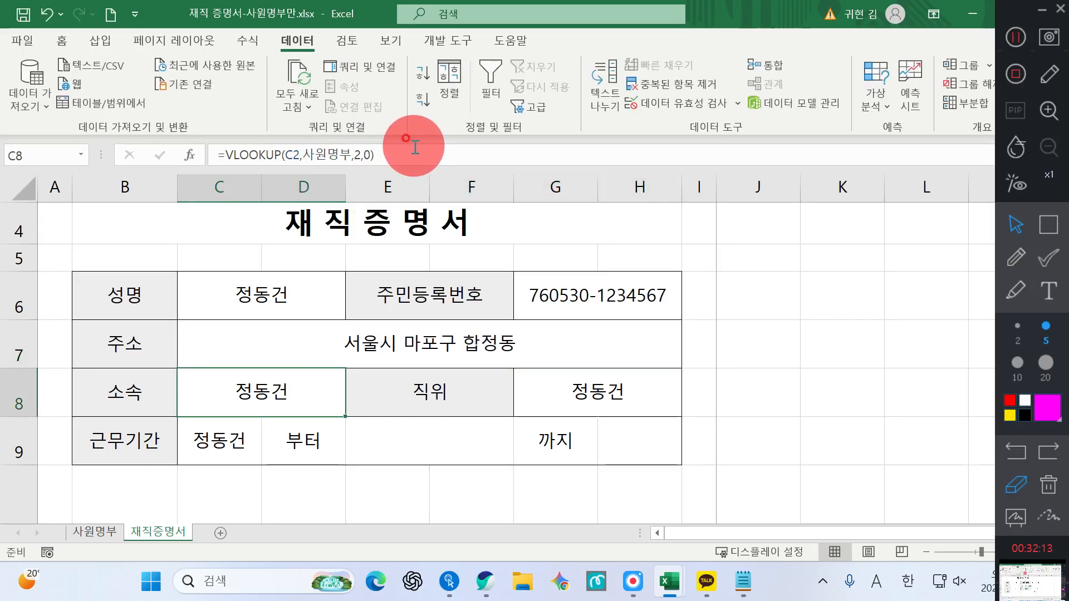
Undo the last column index change in the 주소 field's formula.
key(super+plus)
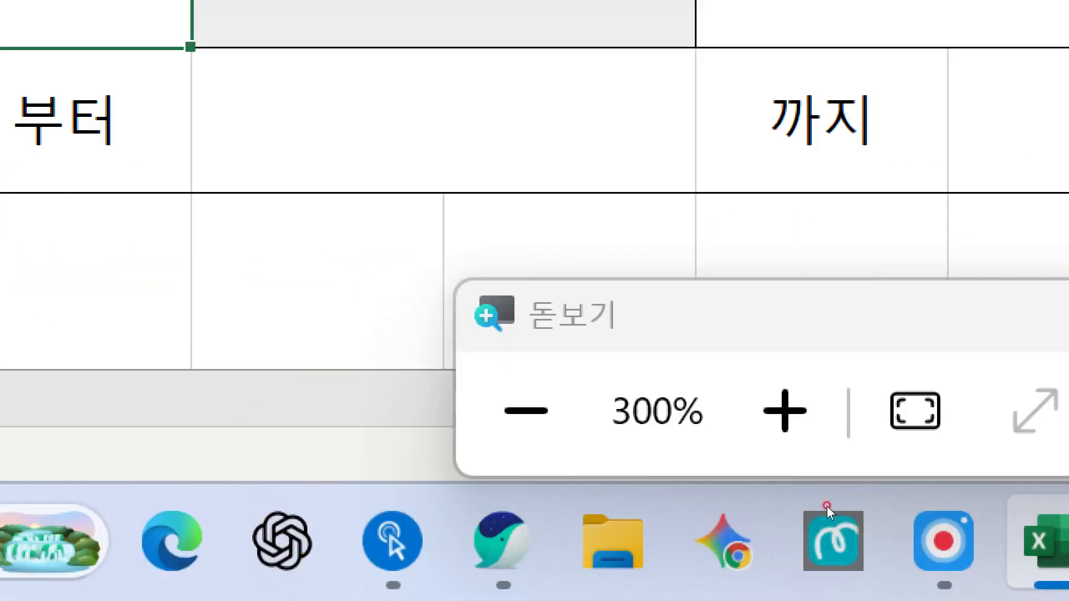
key(super+Escape)
key(ctrl+z)
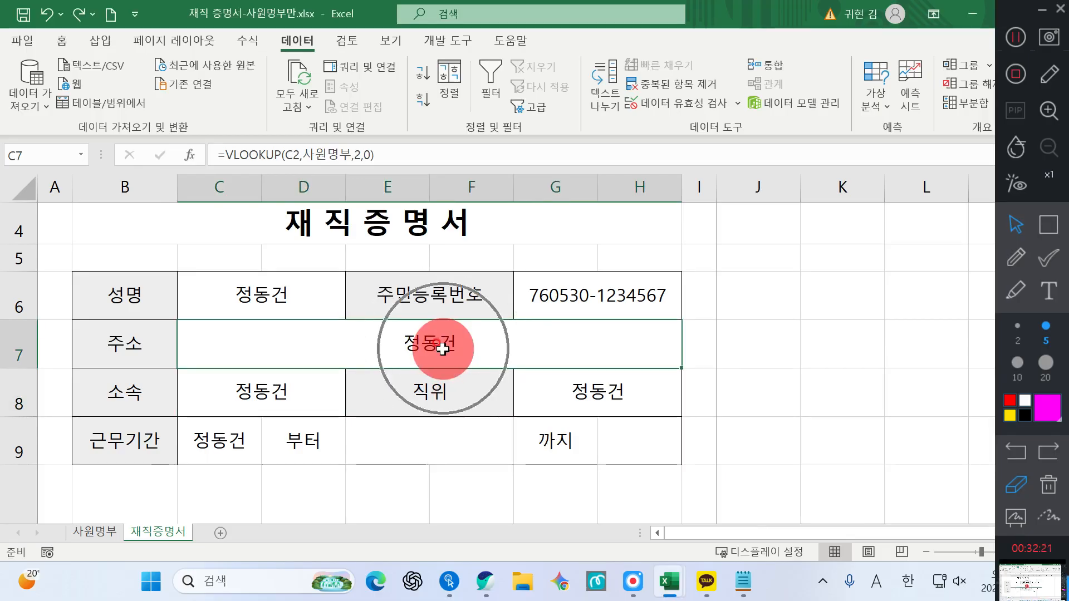
Change the 주소 formula in C7 to =VLOOKUP(C2,사원명부,3,0).
click(359, 155)
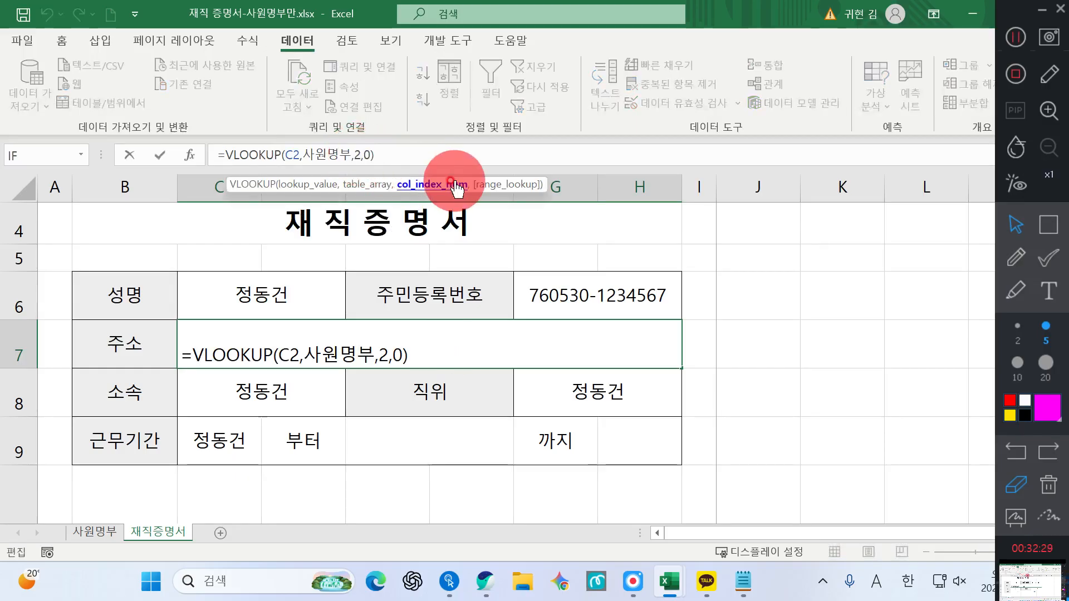
key(BackSpace)
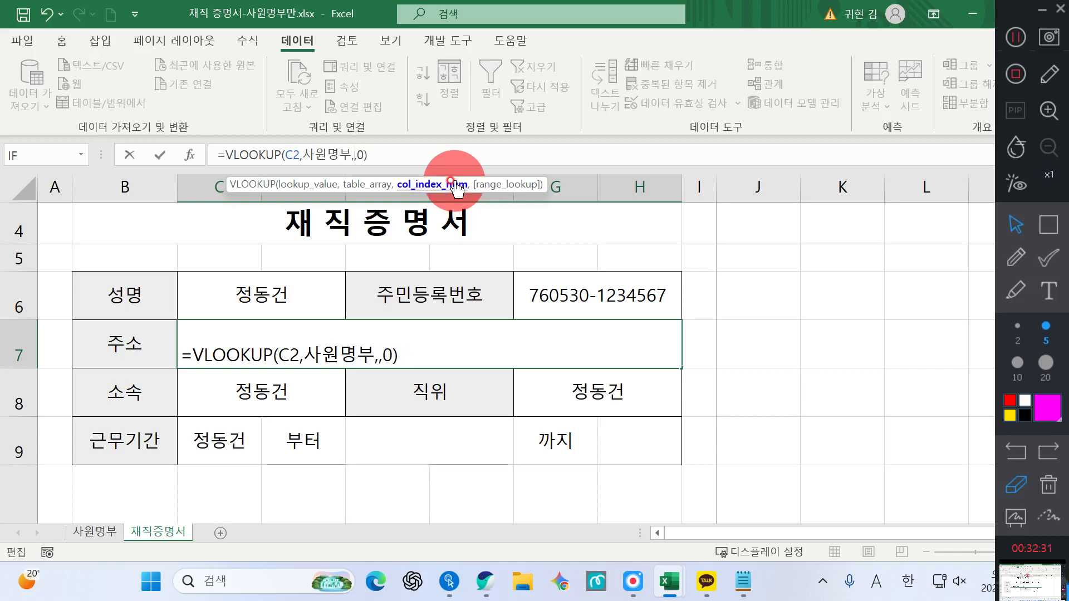
text(3)
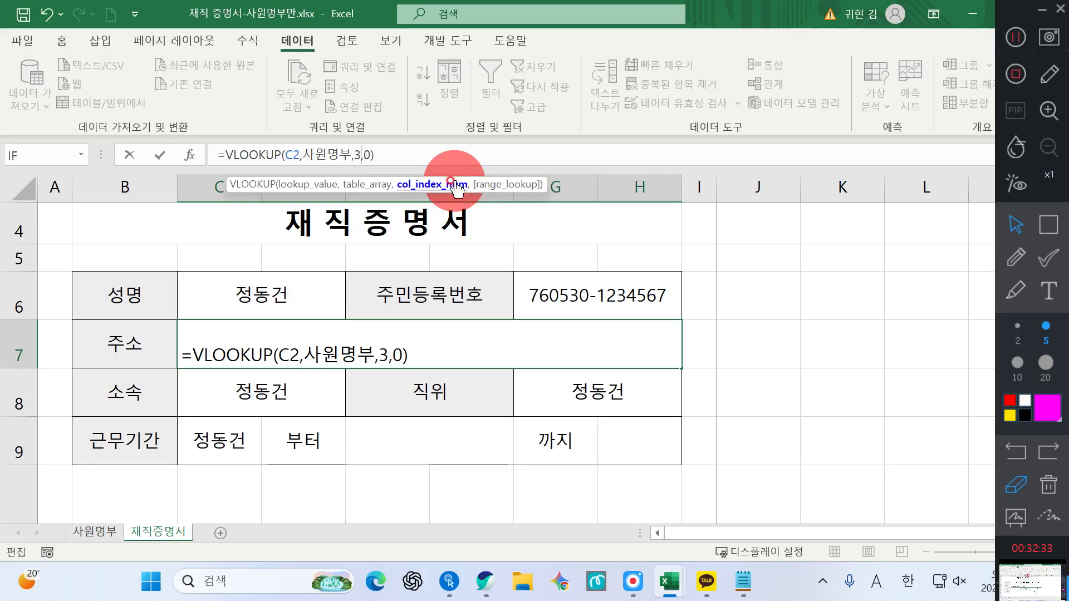
key(Return)
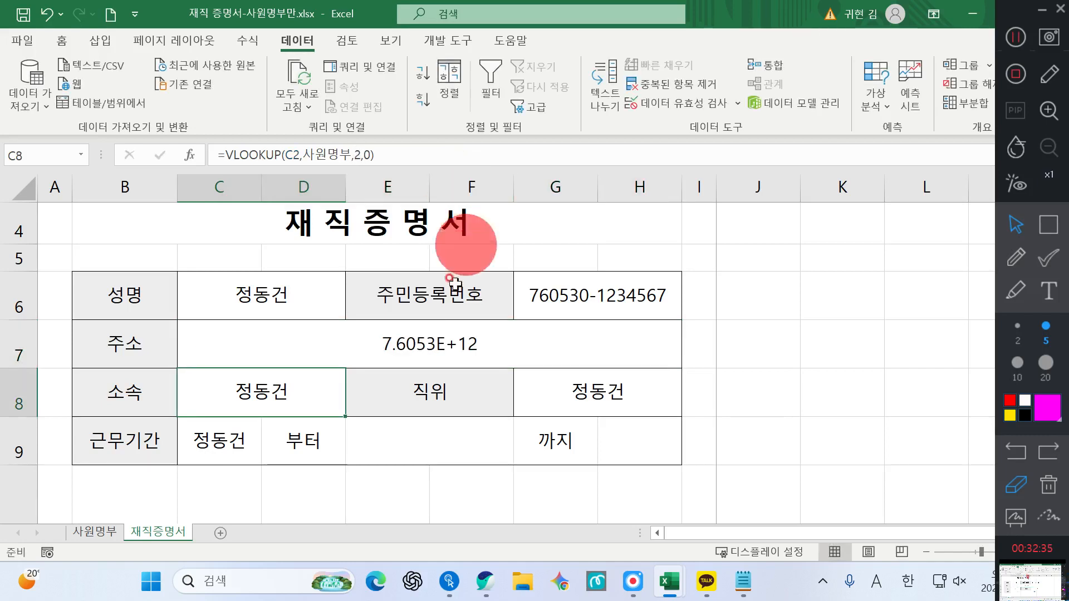
Correct the column index of the 주소 field's VLOOKUP formula in C7 to 4.
click(445, 329)
click(354, 155)
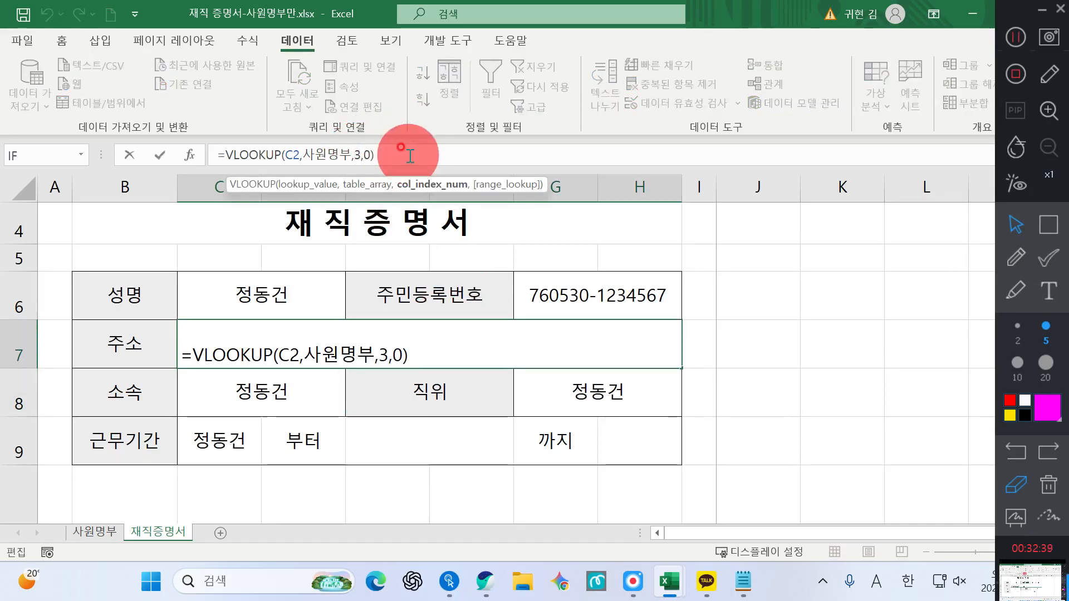
key(Delete)
text(2)
key(Return)
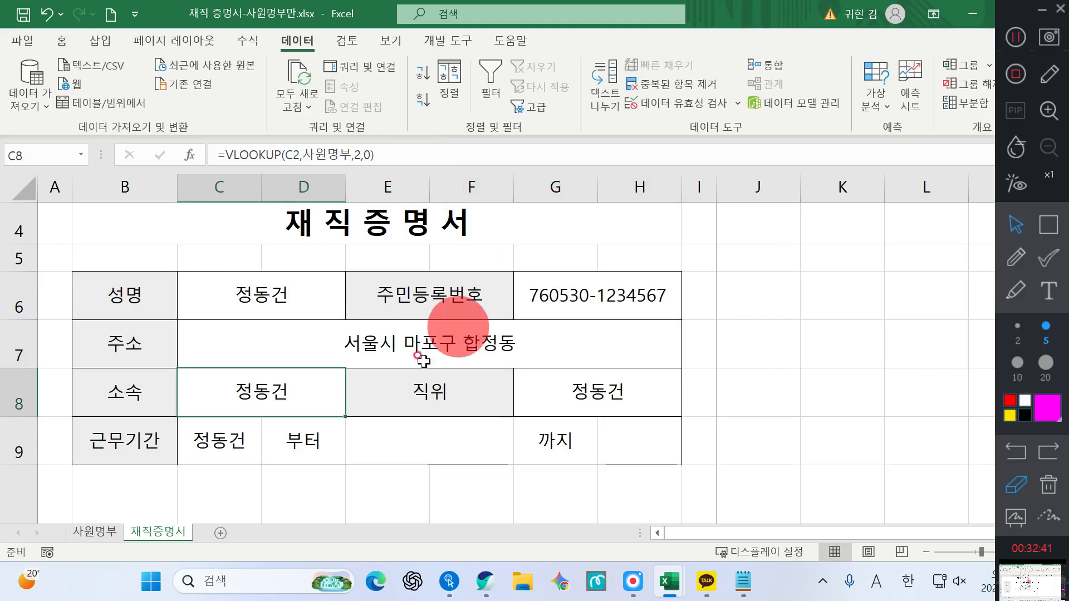
Set the column index of the 소속 field's VLOOKUP formula in C8 to 5.
click(281, 394)
click(359, 154)
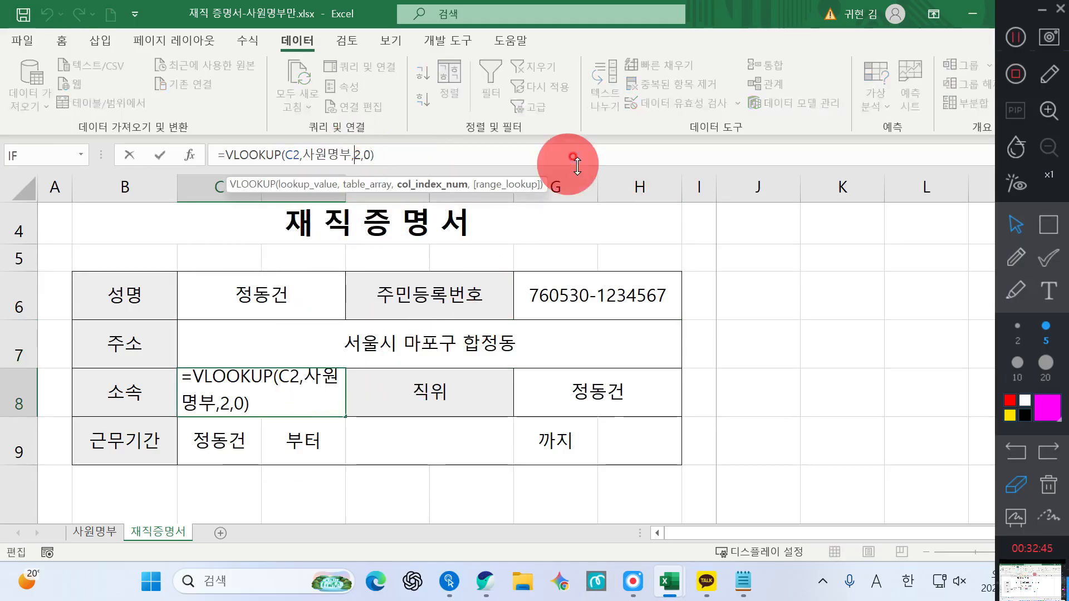
key(BackSpace)
text(2)
key(Return)
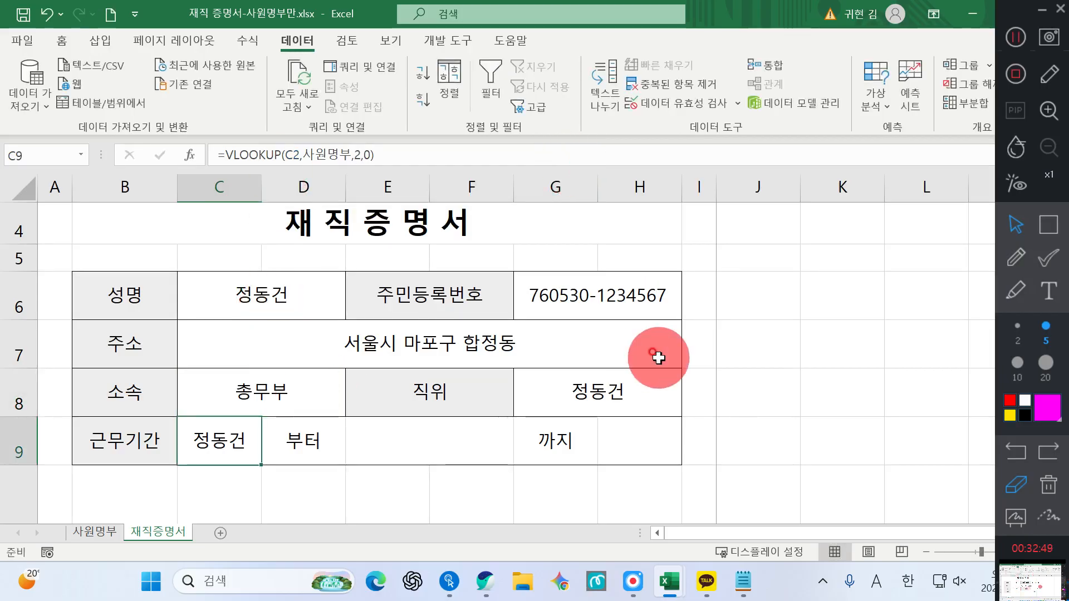
Change the 직위 formula in G8 to =VLOOKUP(C2,사원명부,6,0).
click(641, 379)
click(353, 153)
click(360, 154)
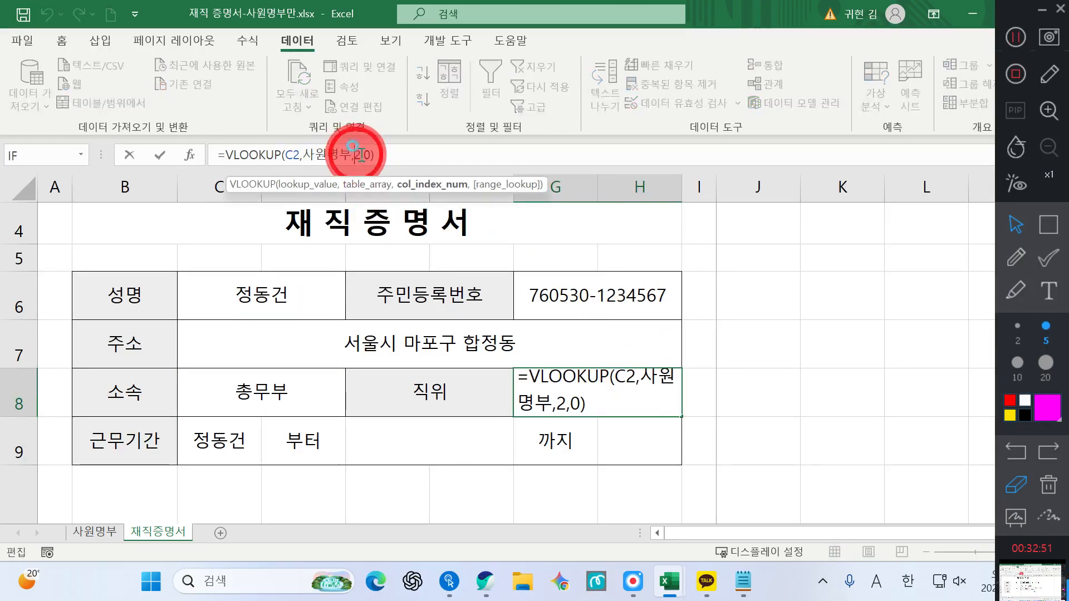
key(BackSpace)
text(4)
key(Return)
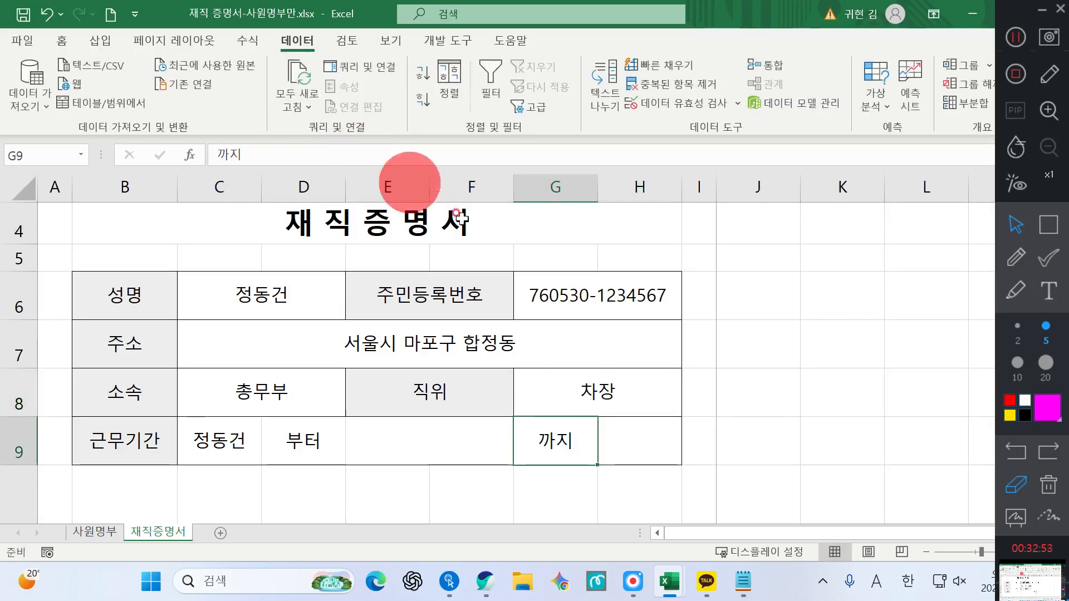
Try column index 8 in the 근무기간 start-date formula in C9.
click(211, 443)
click(354, 156)
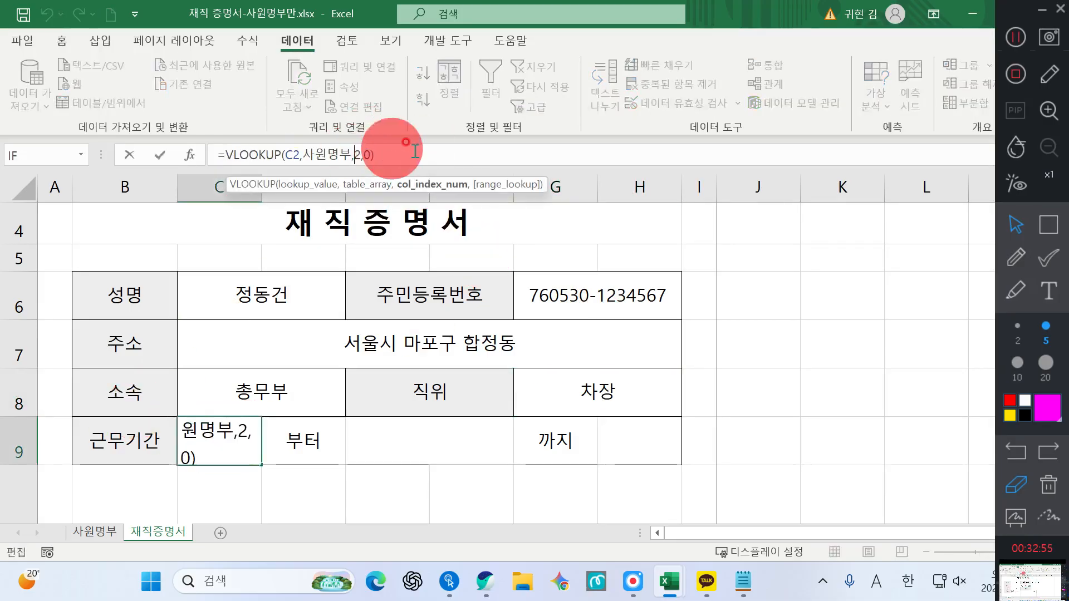
key(Delete)
key(Delete)
key(Return)
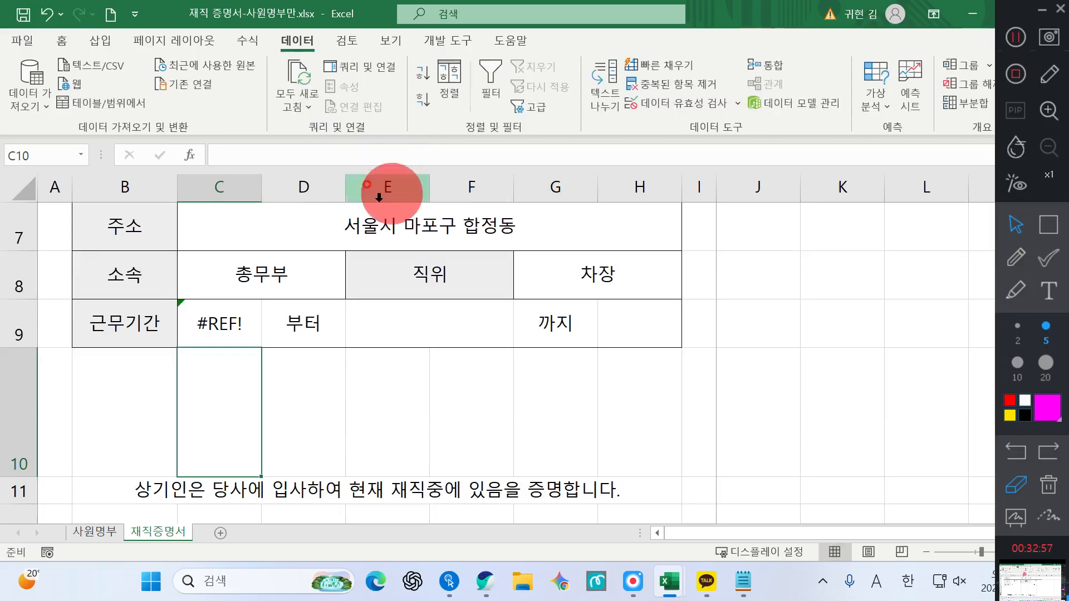
Check the column index used in the 직위 formula and correct the start-date formula in C9 to =VLOOKUP(C2,사원명부,7,0).
click(223, 326)
scroll(563, 301, up, 1)
click(616, 390)
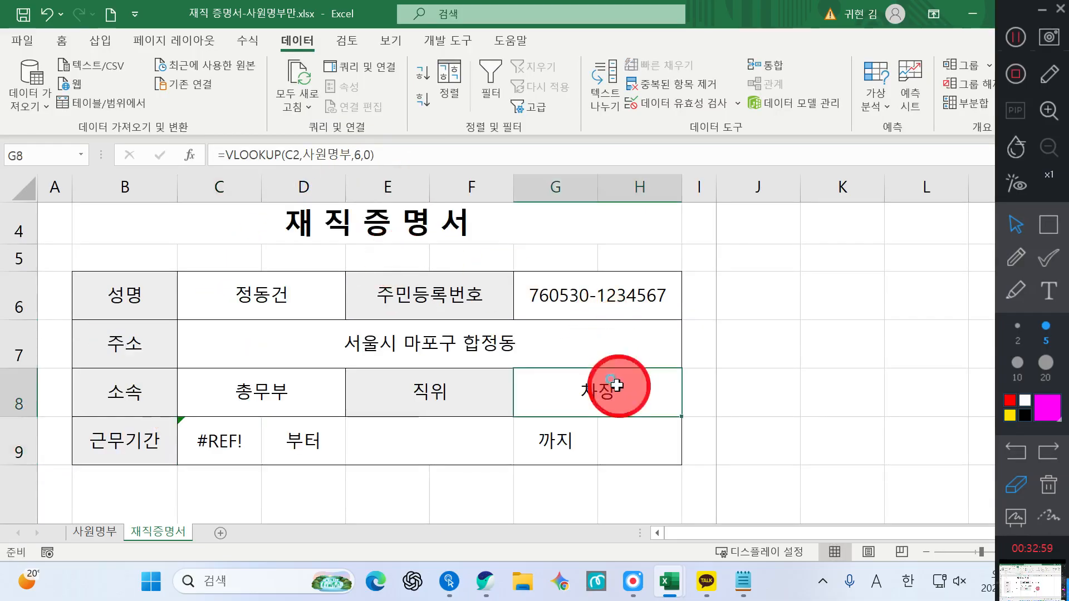
click(217, 441)
click(357, 154)
text(,8,0))
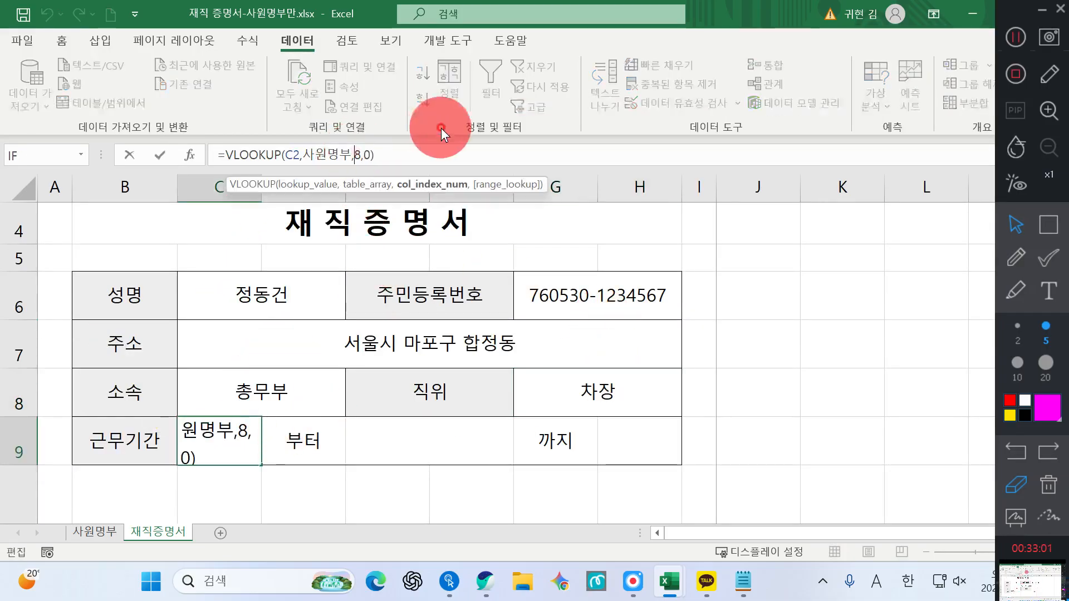
key(BackSpace)
text(7)
key(Return)
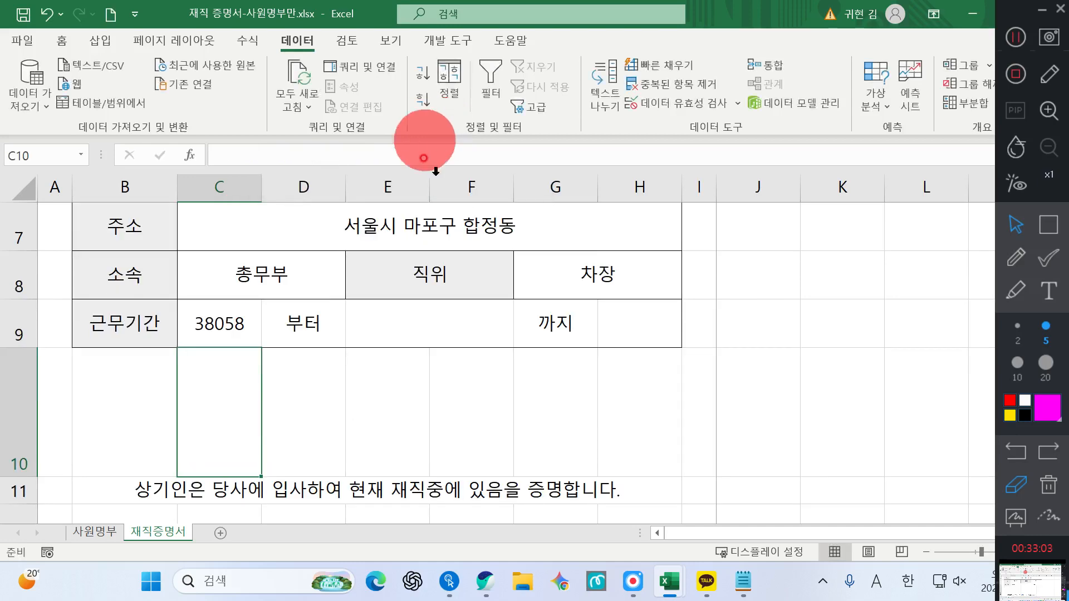
Place the on-screen text annotation 4 beside the address in the 주소 field.
scroll(969, 277, up, 2)
scroll(840, 317, down, 1)
click(1049, 291)
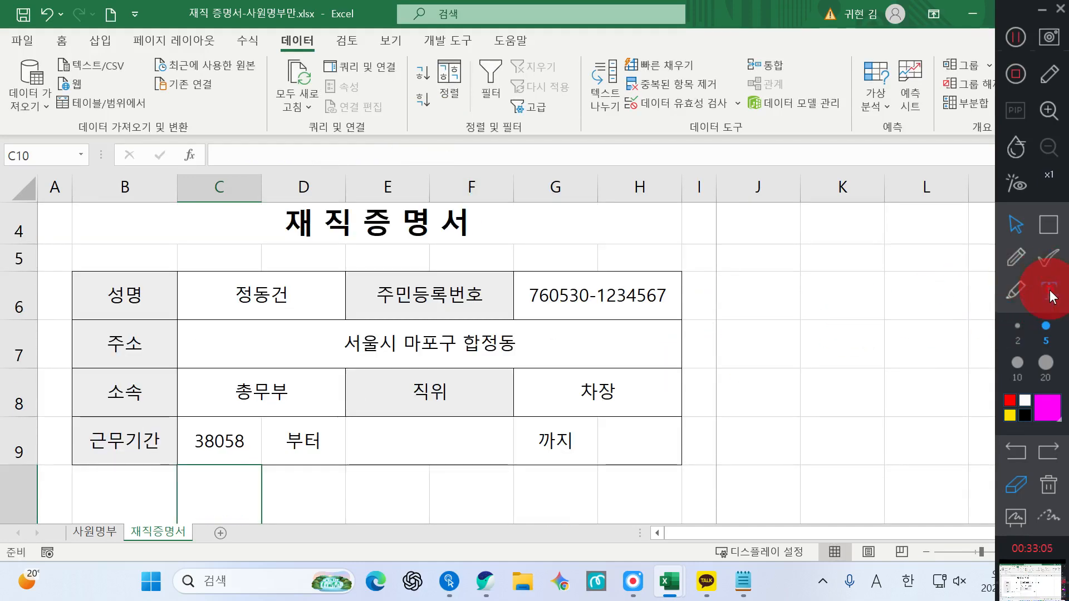
click(546, 349)
text(4)
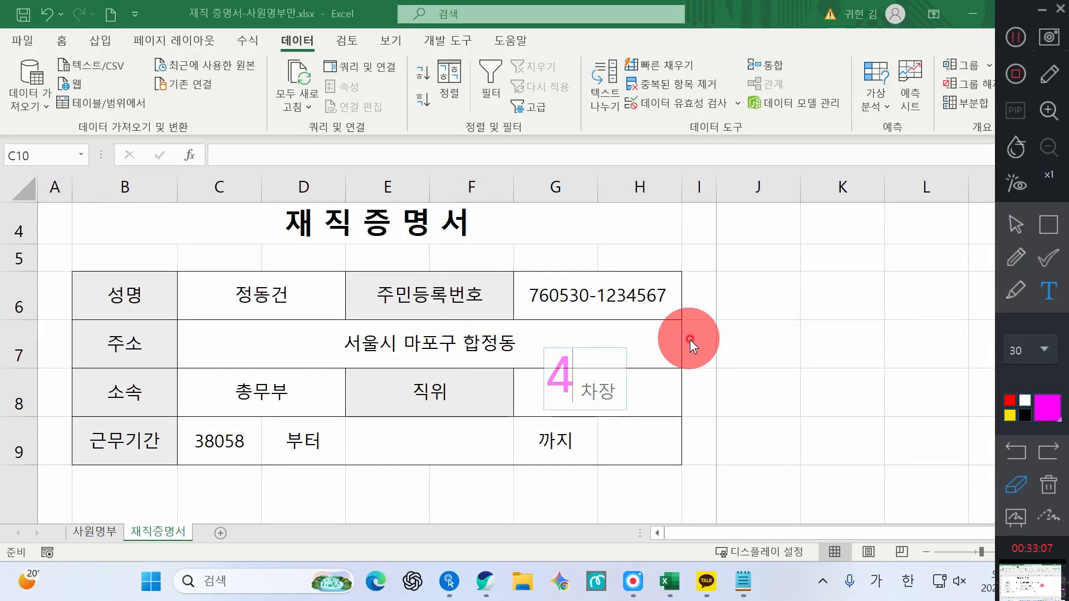
drag(604, 370, 596, 338)
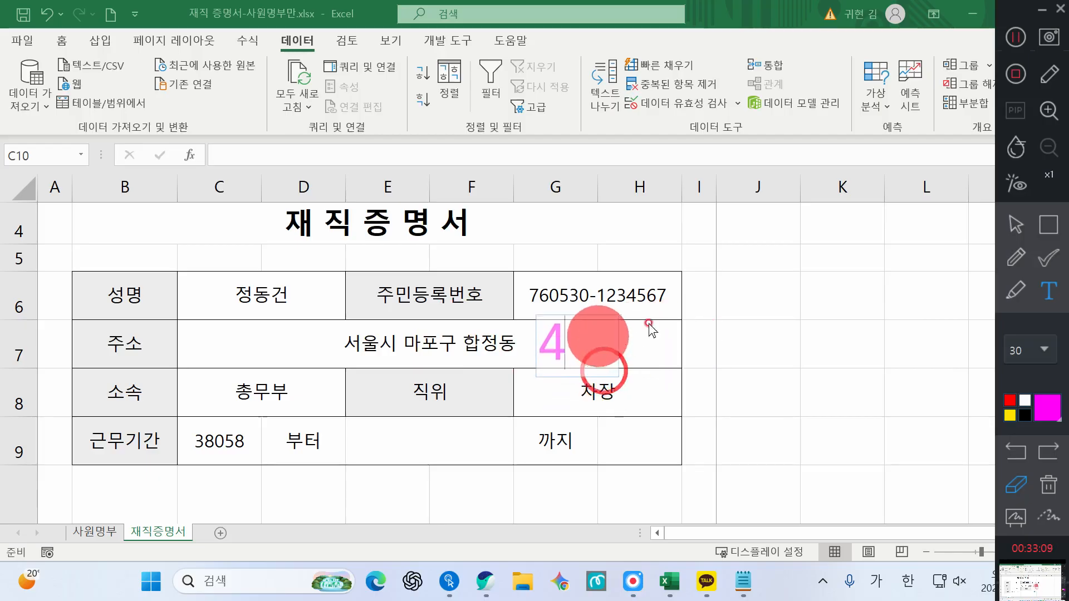
click(382, 380)
Add the on-screen text annotations 5 beside the 소속 value and 6 beside the 직위 value.
click(315, 386)
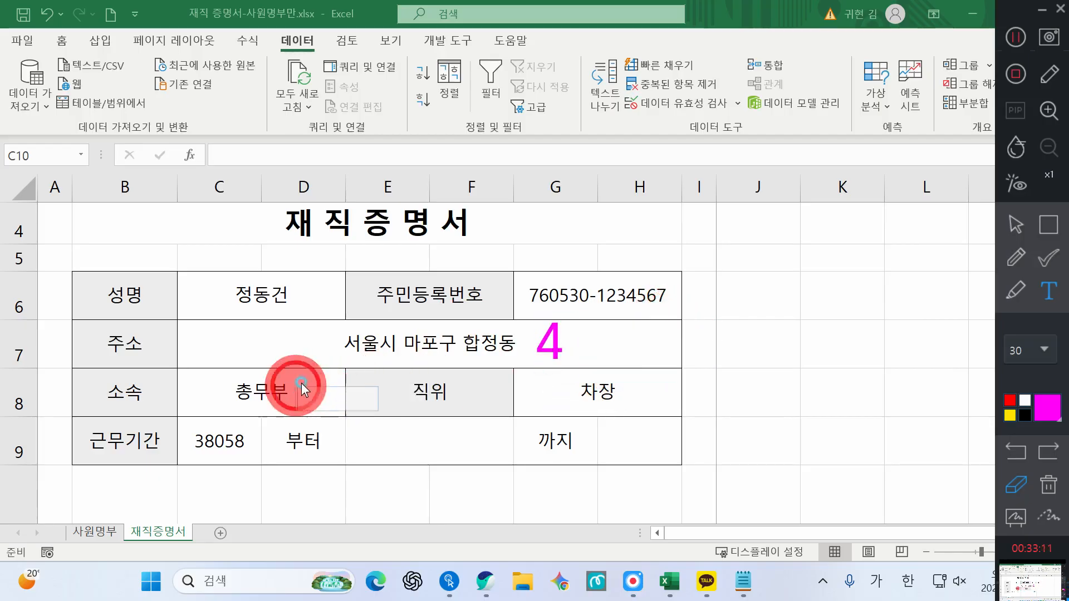
text(5)
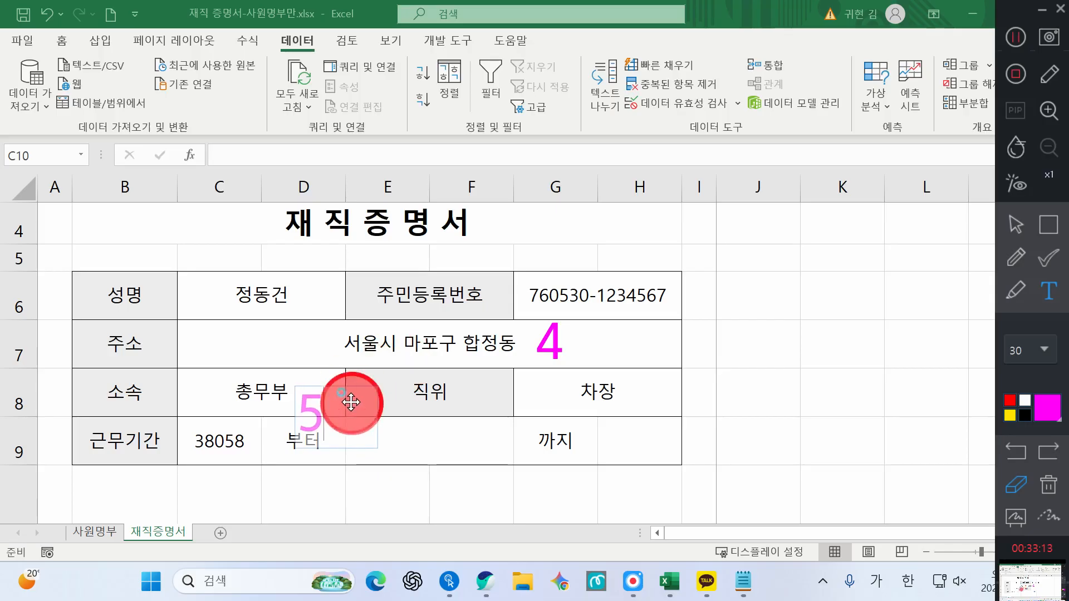
drag(354, 400, 345, 376)
click(404, 359)
click(640, 373)
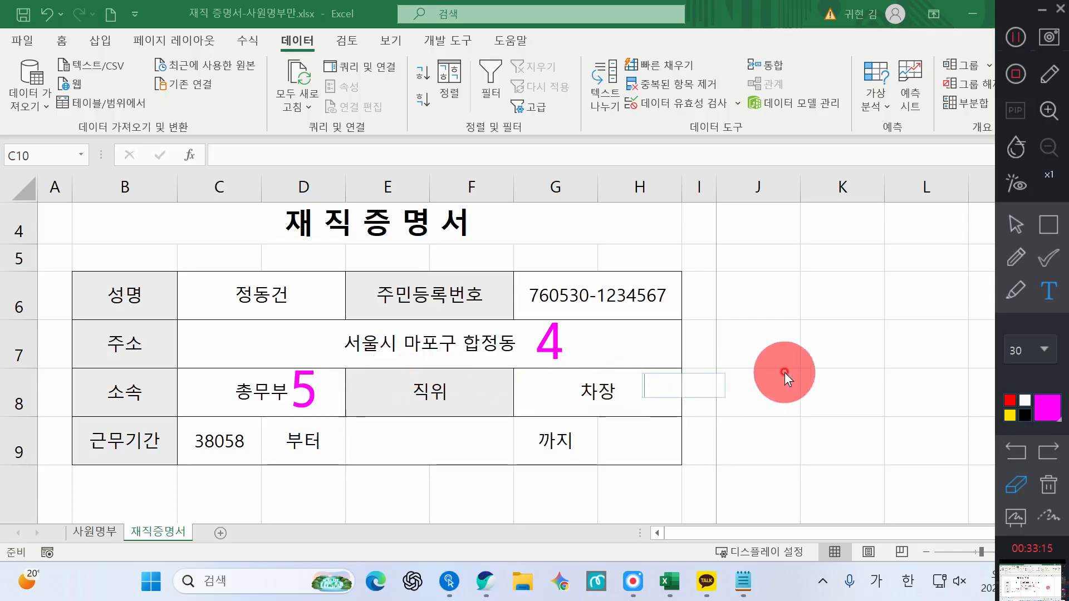
text(6)
drag(716, 399, 700, 387)
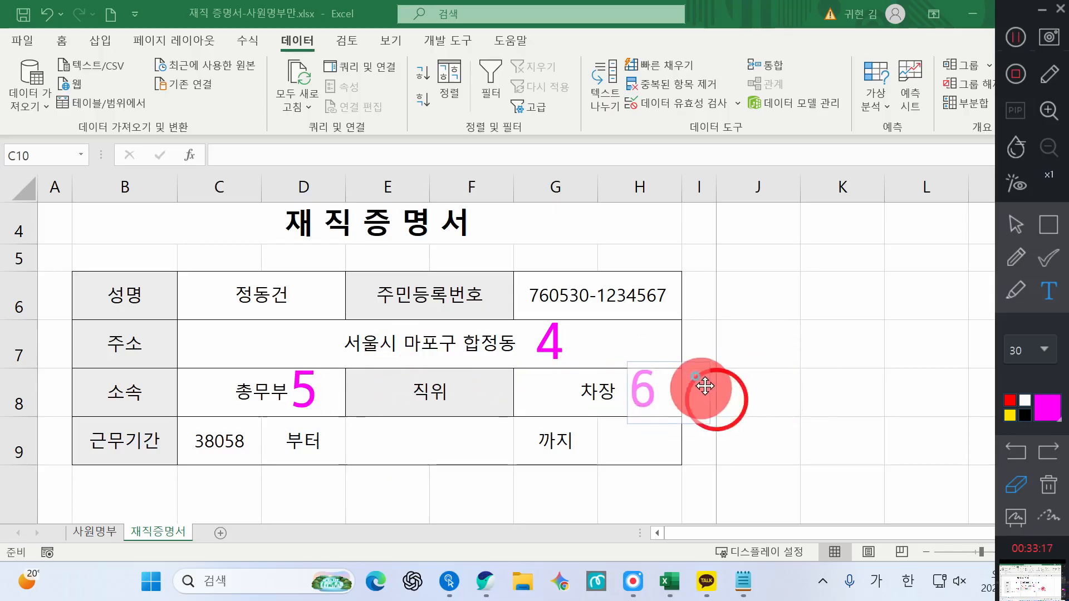
click(743, 372)
Add the on-screen text annotation 7 beside the start date in the 근무기간 row.
click(256, 436)
click(446, 447)
text(7)
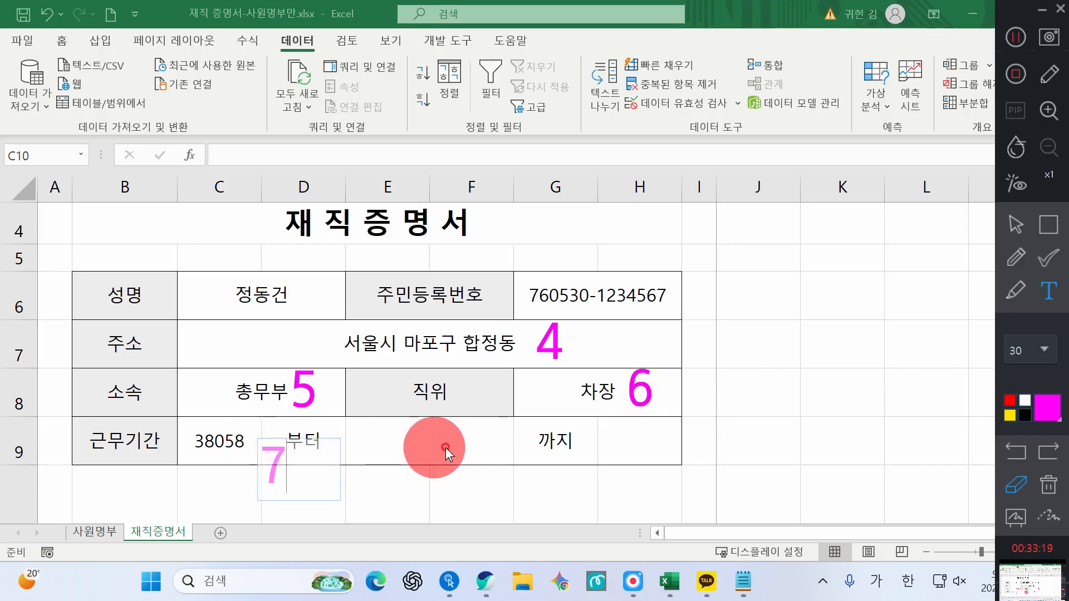
drag(341, 446, 332, 423)
click(490, 429)
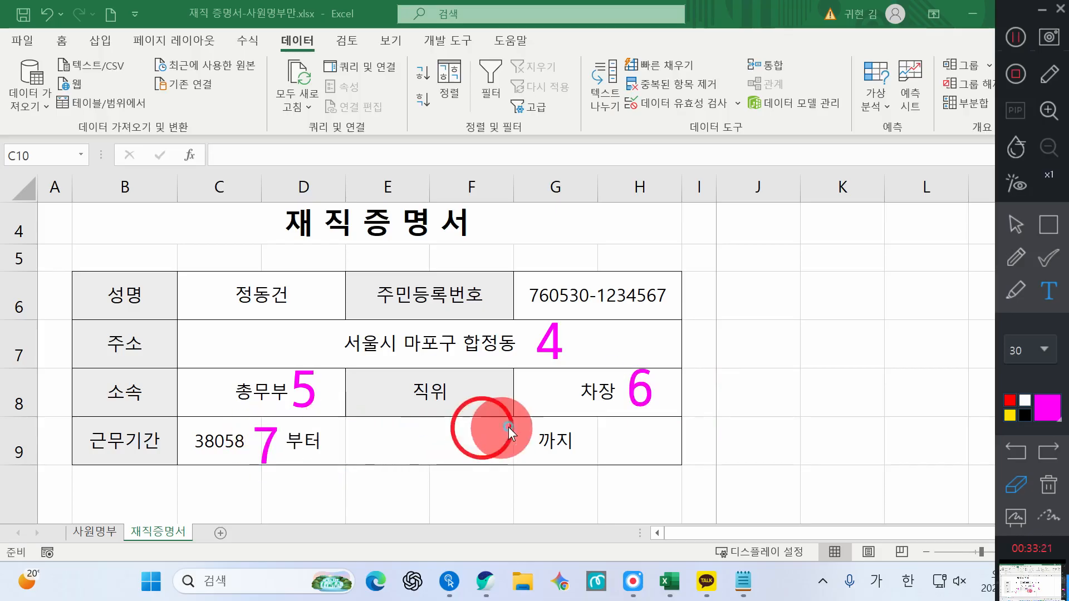
Clear all on-screen annotations and select the 근무기간 start-date cell C9.
click(1025, 217)
click(1021, 39)
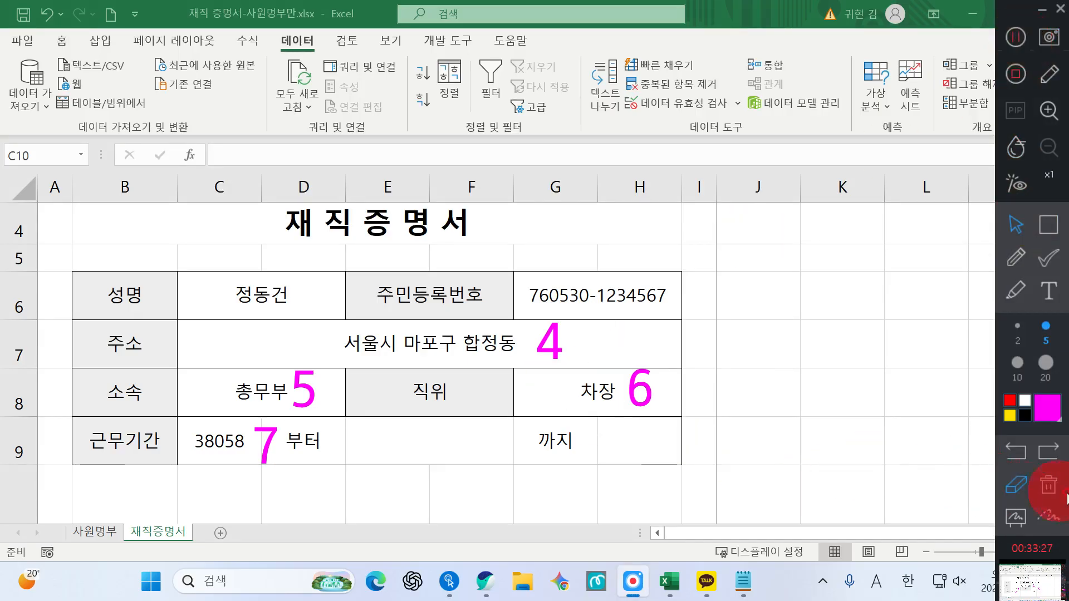
click(1049, 486)
click(228, 443)
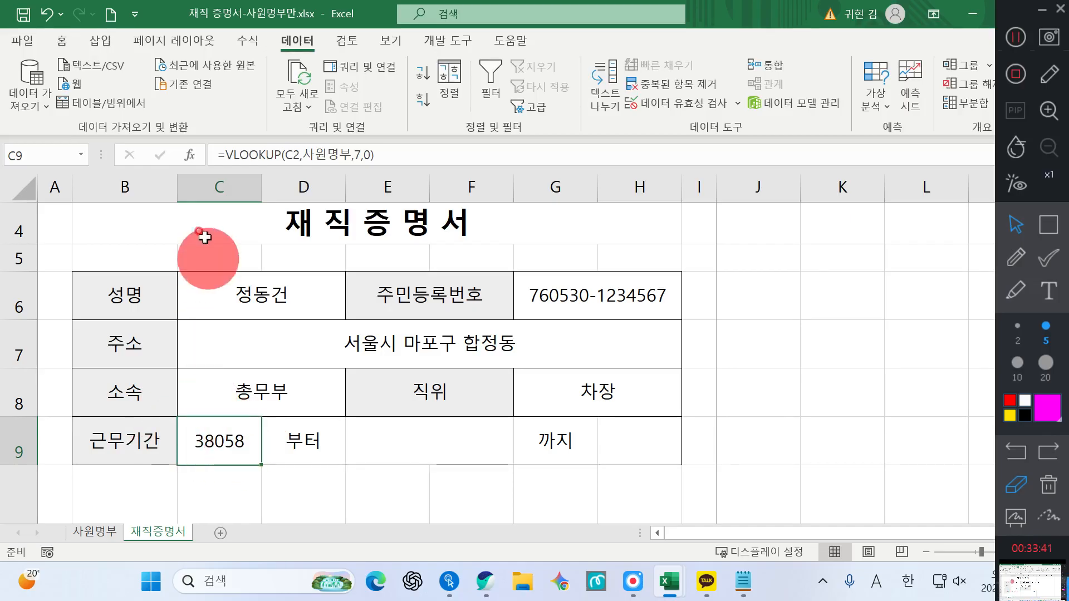
Format the 근무기간 start date in C9 as 간단한 날짜 and widen column C slightly.
click(60, 44)
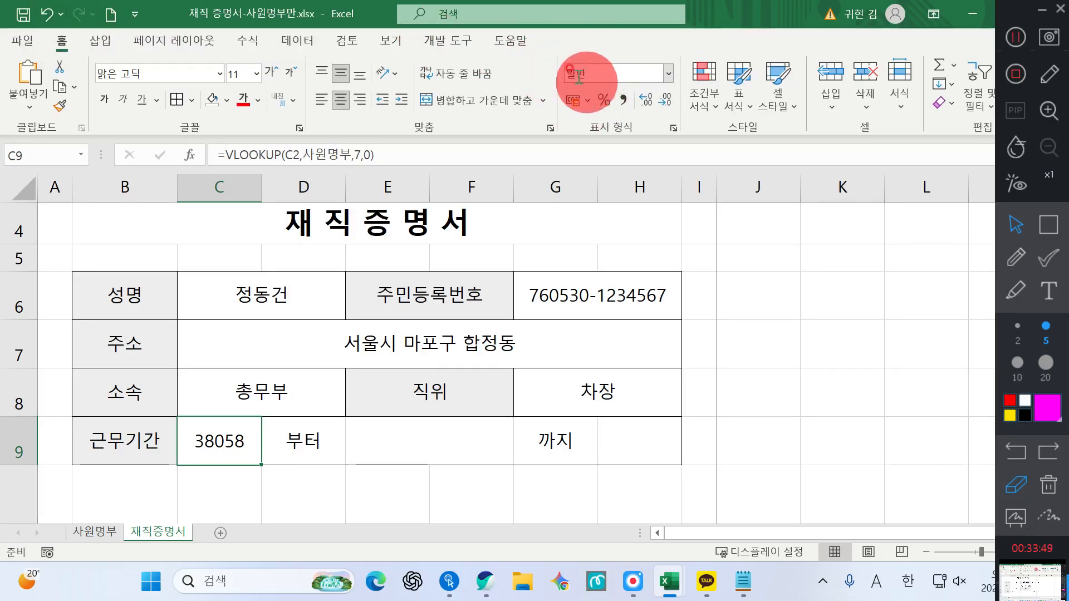
click(668, 73)
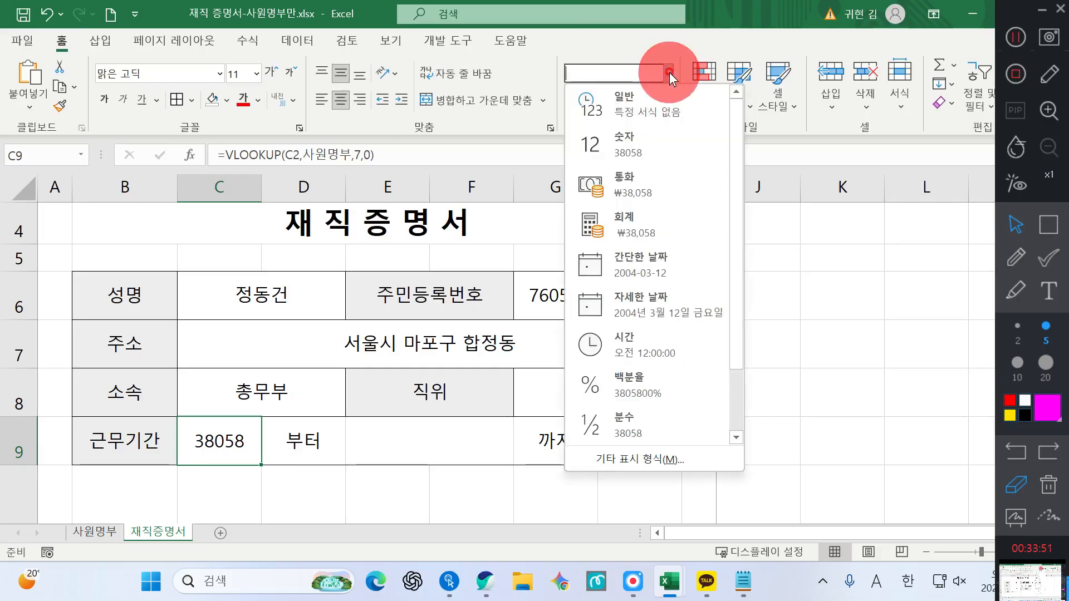
click(656, 268)
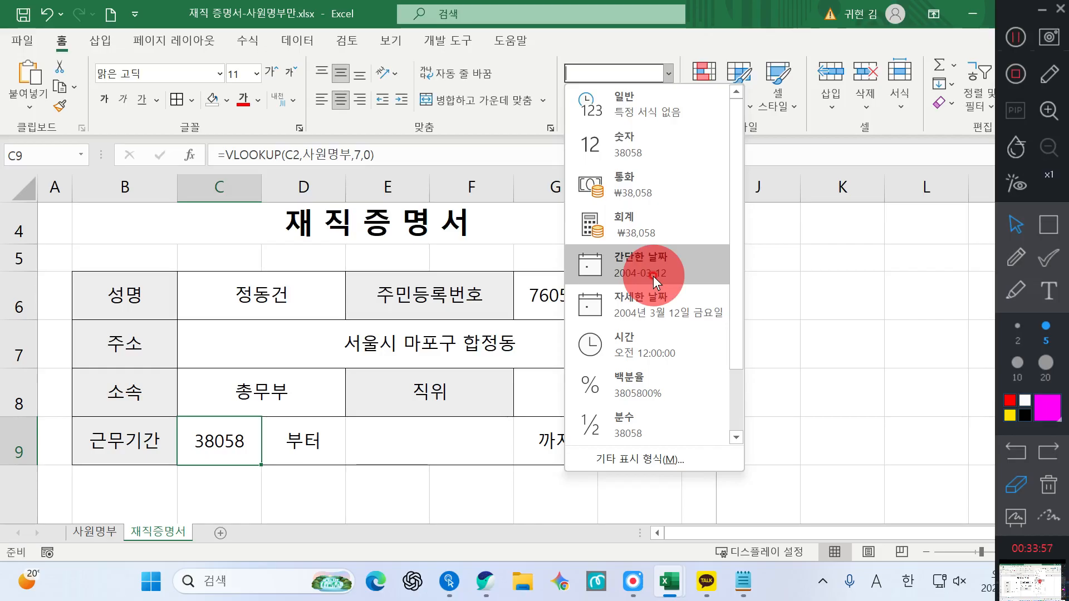
click(653, 276)
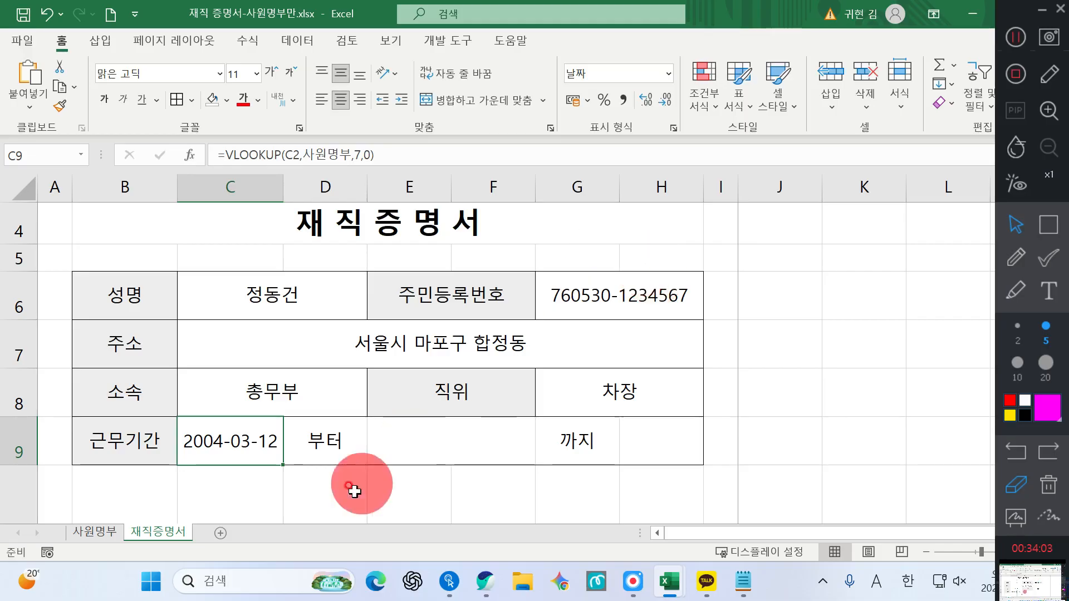
click(446, 437)
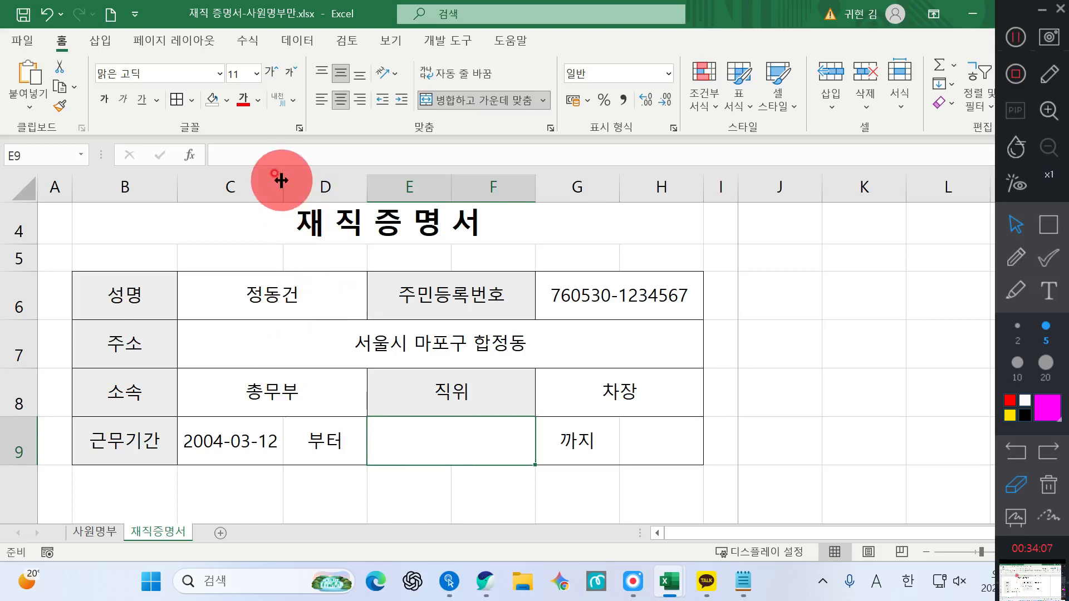
drag(282, 187, 291, 187)
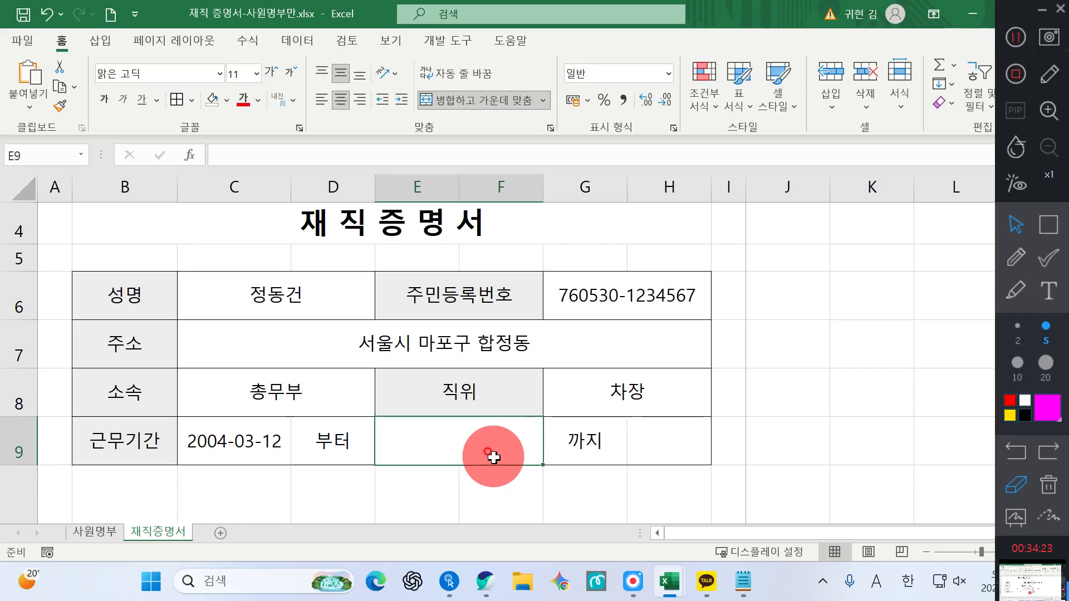
Place the on-screen text annotation =TODAY() above the empty end-date cell in the 근무기간 row.
click(1049, 290)
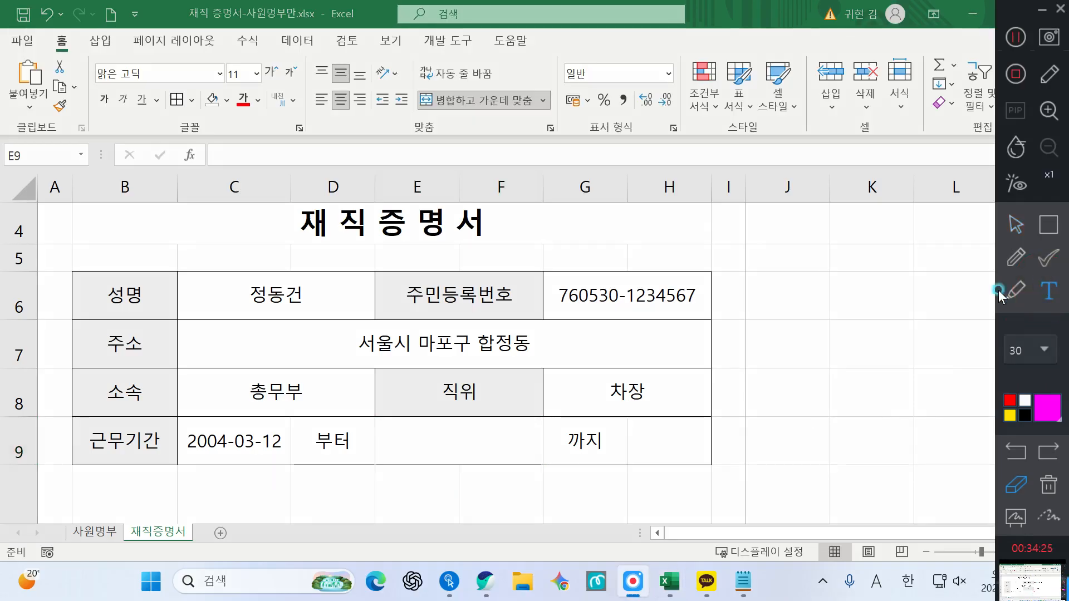
click(480, 375)
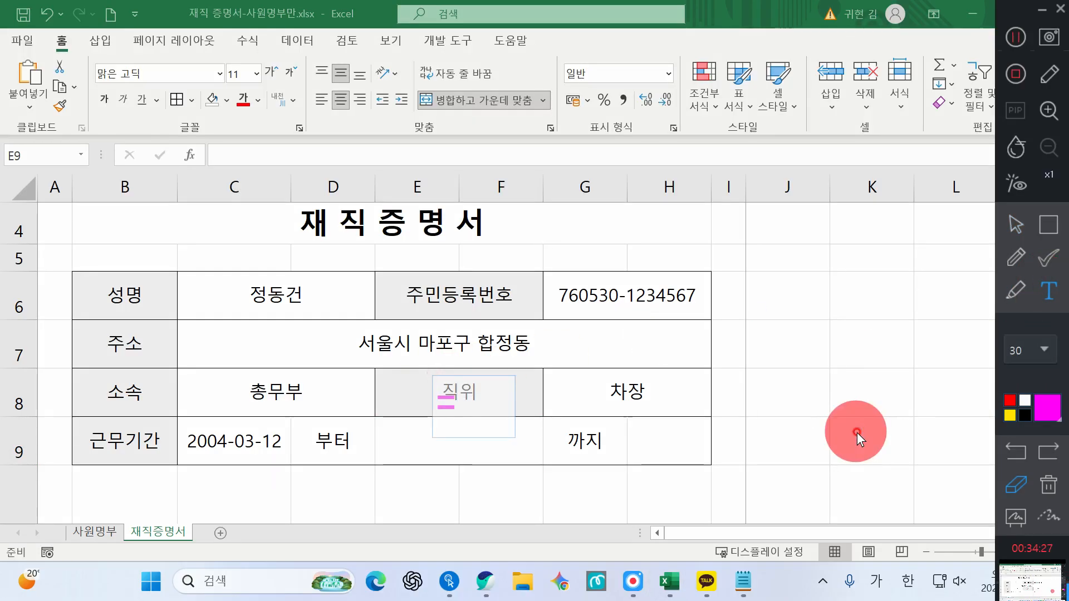
text(새)
key(BackSpace)
key(Hangul)
text(TO)
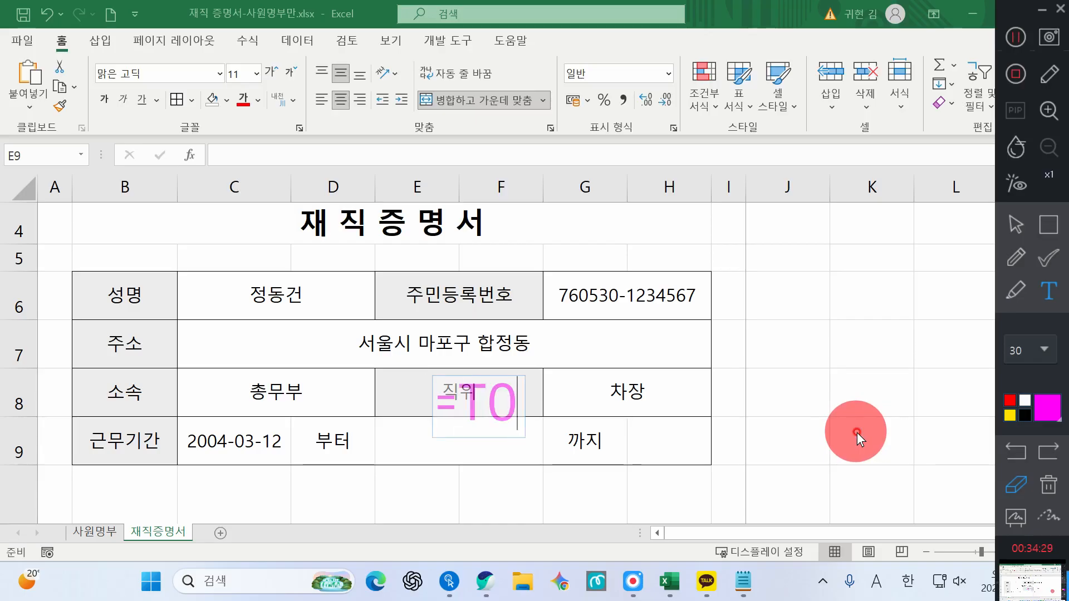
text(DAY()
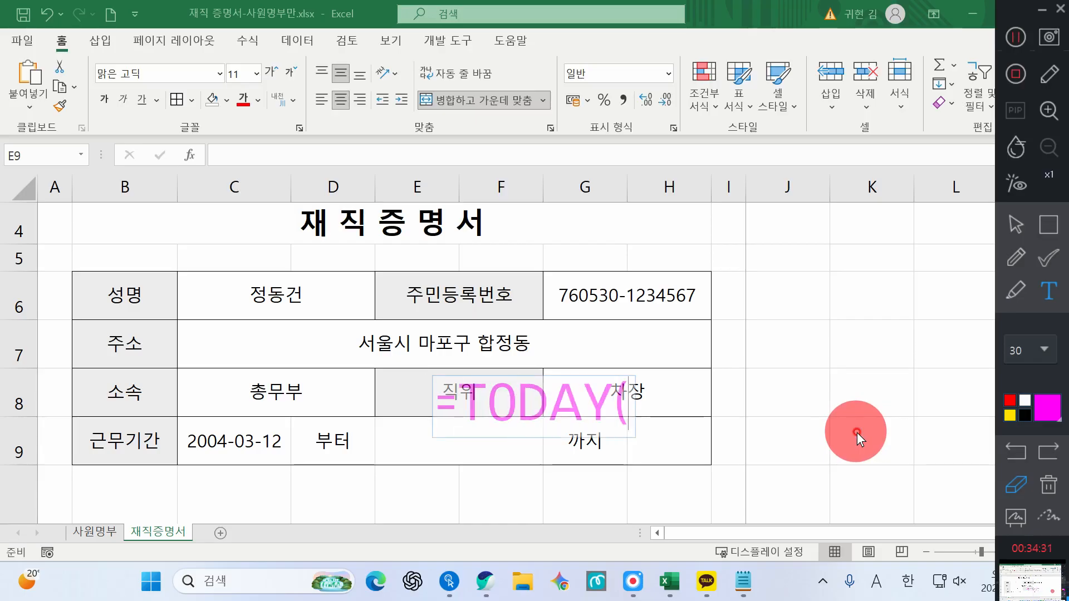
text())
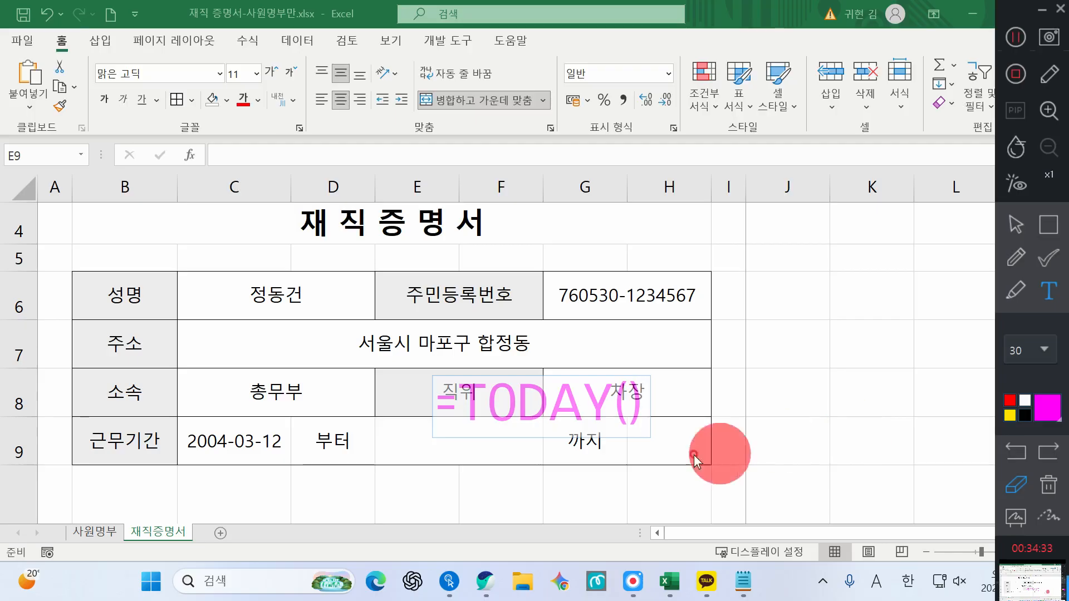
mouse_move(628, 412)
mouse_down()
mouse_move(587, 385)
mouse_move(571, 392)
mouse_move(571, 405)
mouse_up()
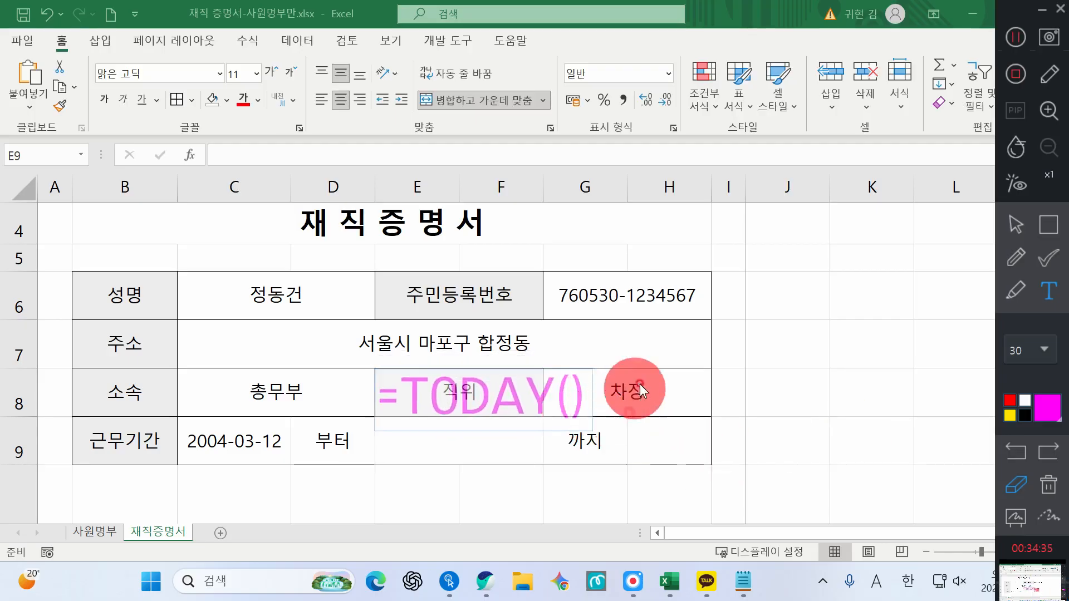
click(478, 427)
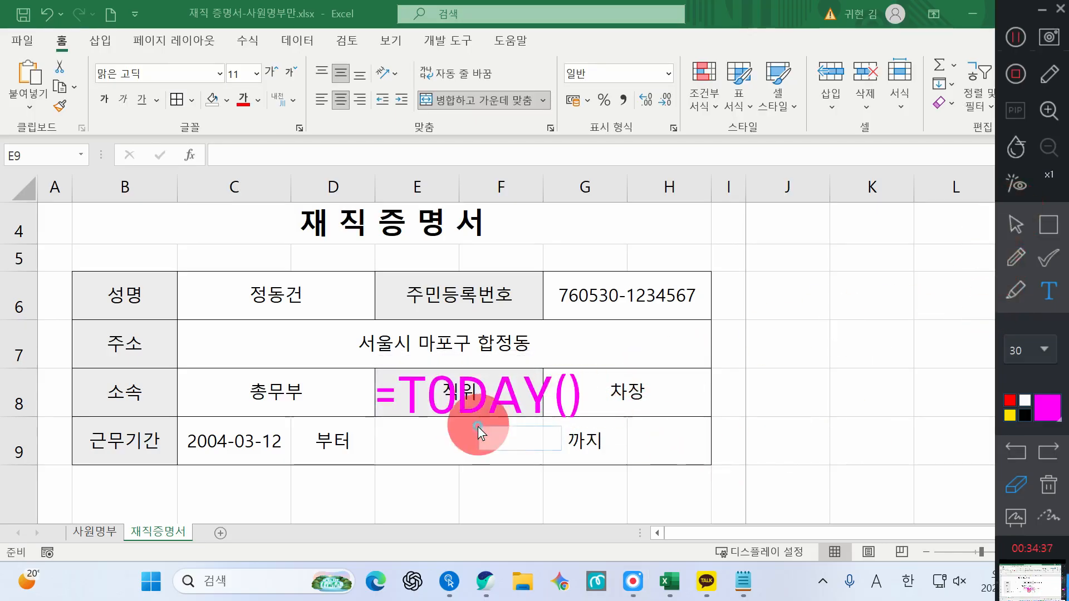
click(1014, 227)
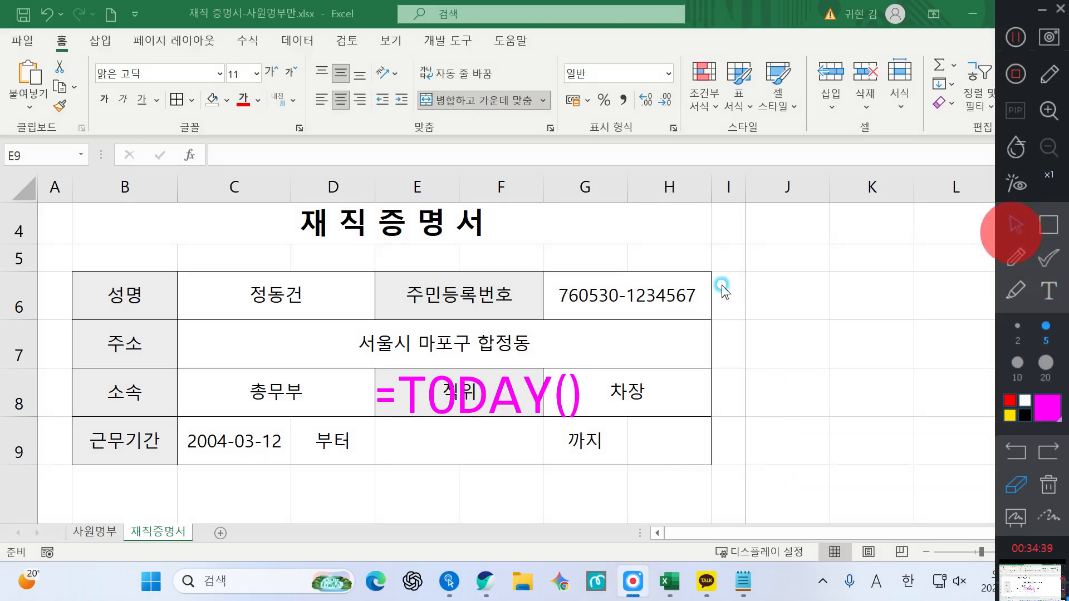
Enter =TODAY() as the 근무기간 end date in E9 and clear the on-screen annotation.
click(499, 442)
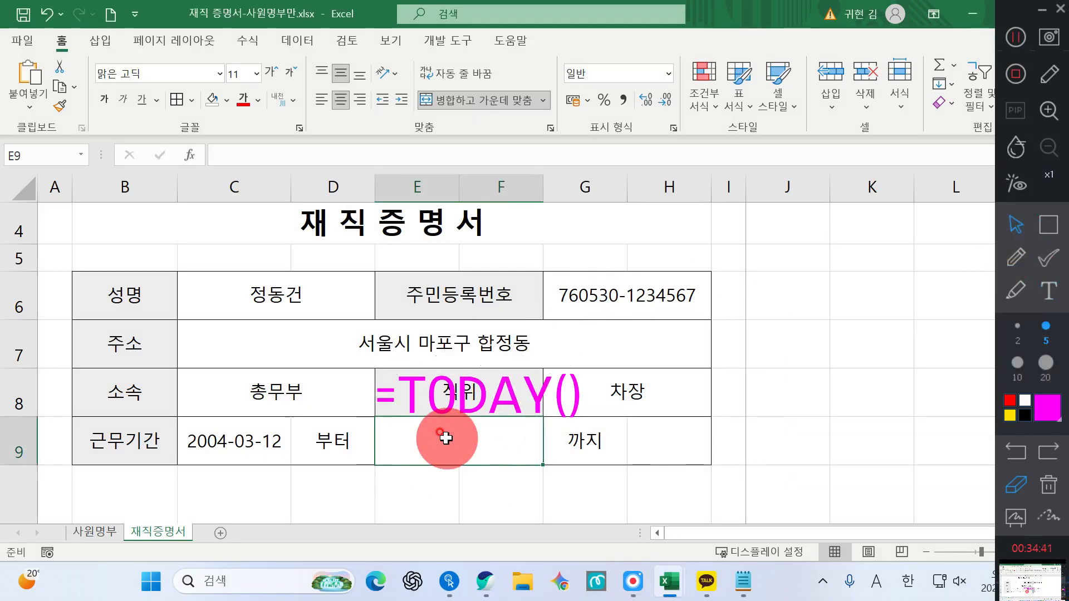
text(=ㅅ)
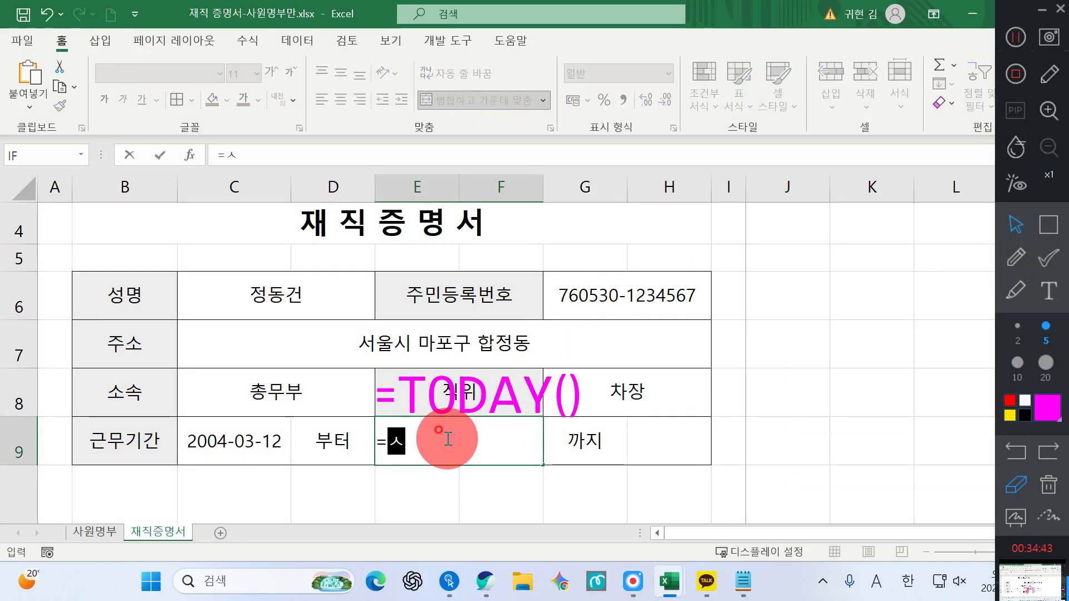
key(BackSpace)
text(TO)
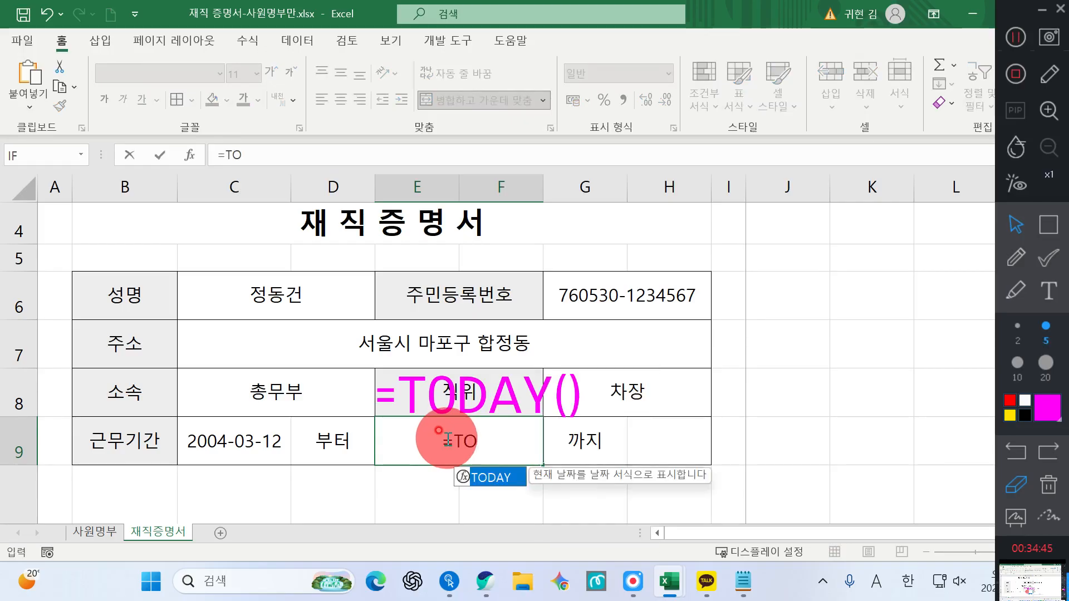
key(ctrl)
key(ctrl)
key(ctrl)
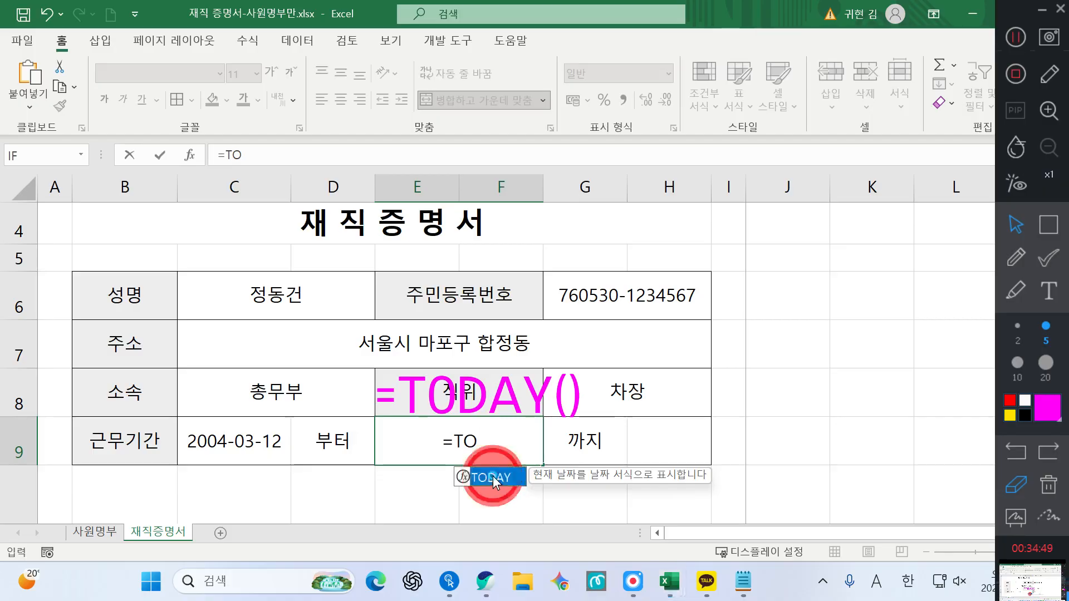
double_click(493, 476)
key(Return)
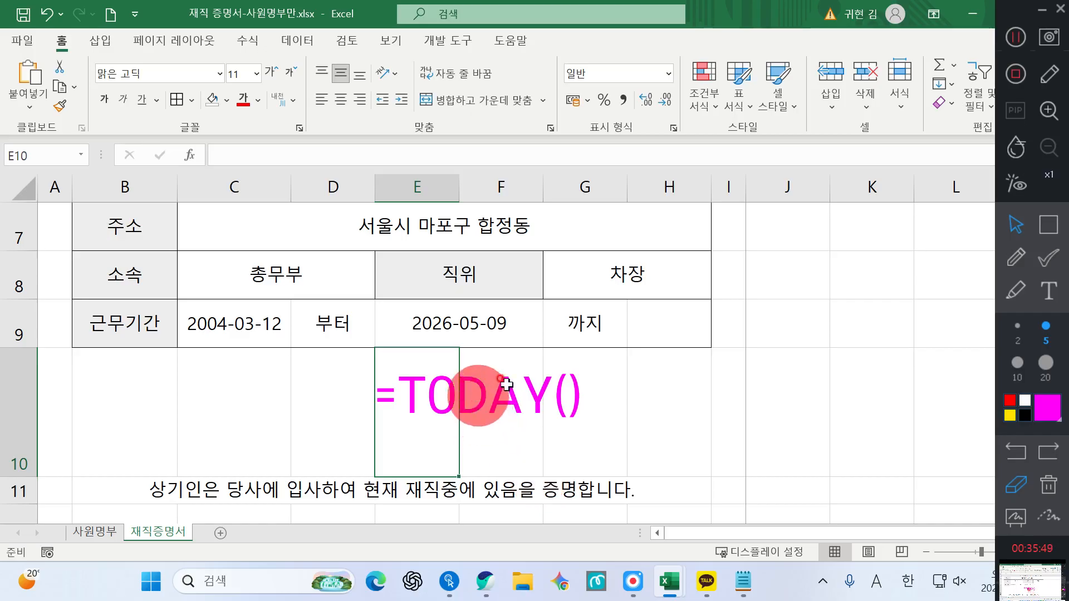
click(1047, 484)
Start a DAYS360 formula in H9, the empty cell after 까지 in the 근무기간 row.
click(670, 332)
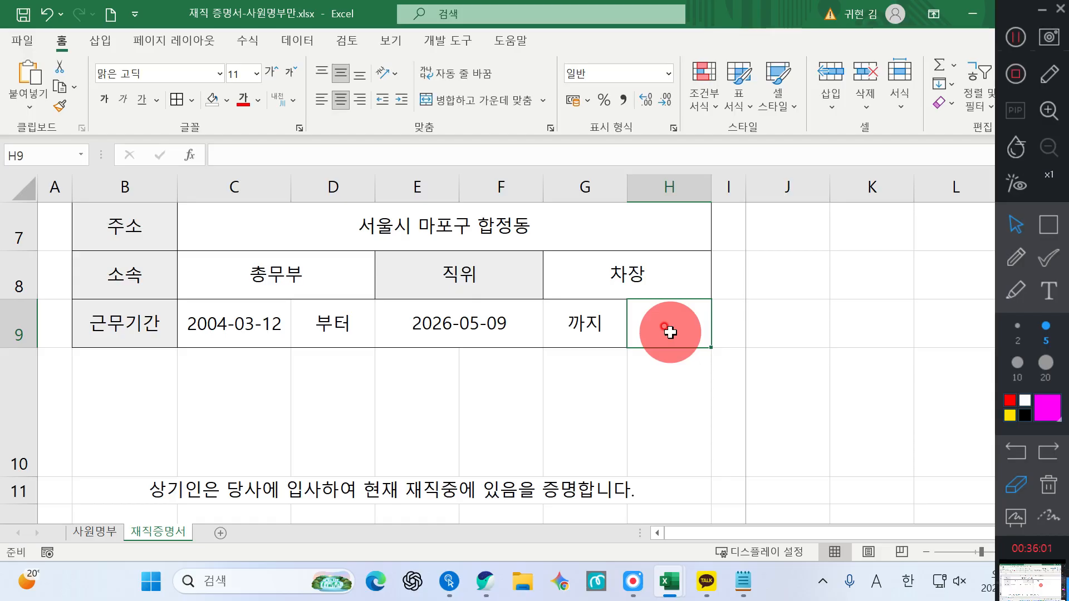
click(670, 333)
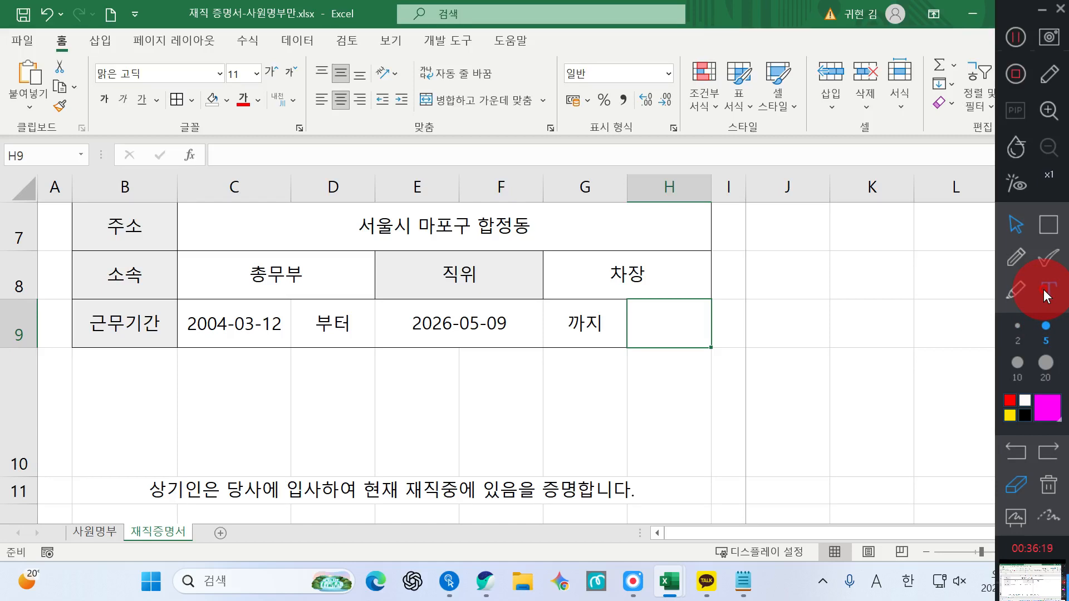
text(=DA)
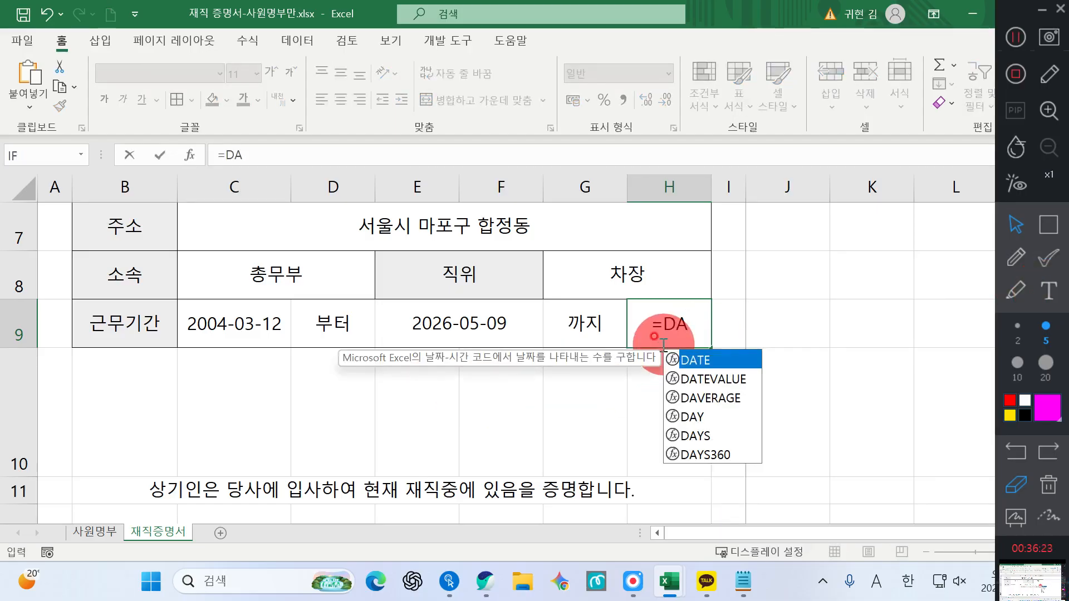
key(Down)
key(Down)
key(Down)
key(Down)
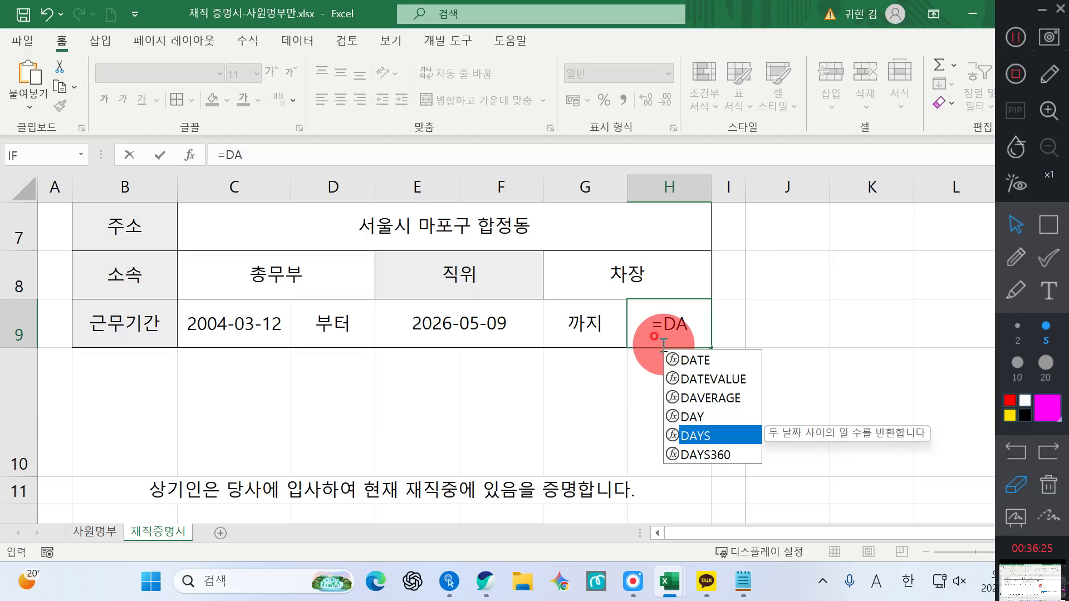
key(Down)
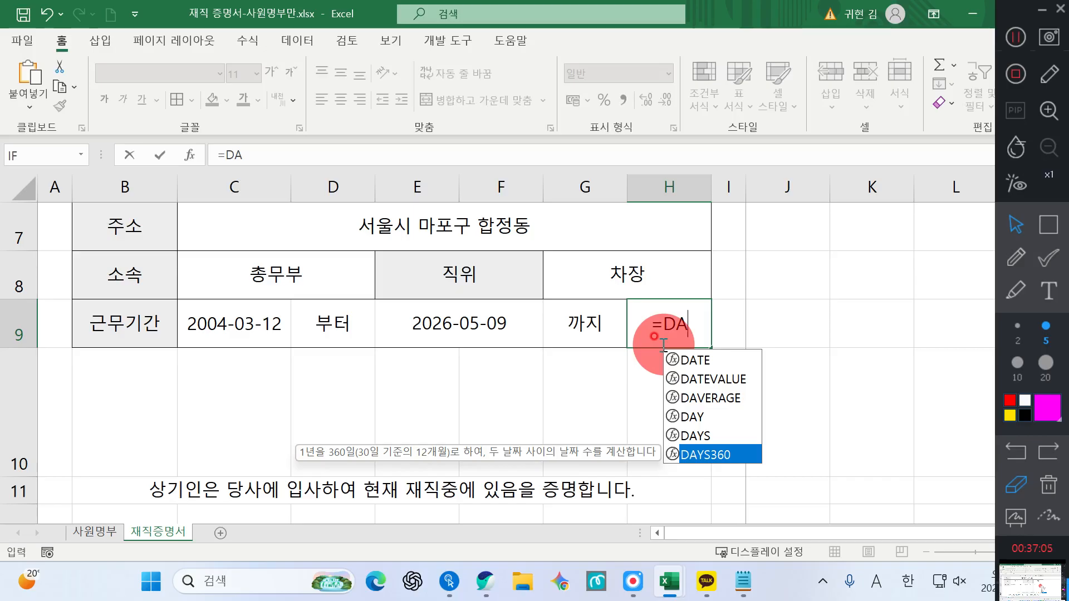
click(709, 456)
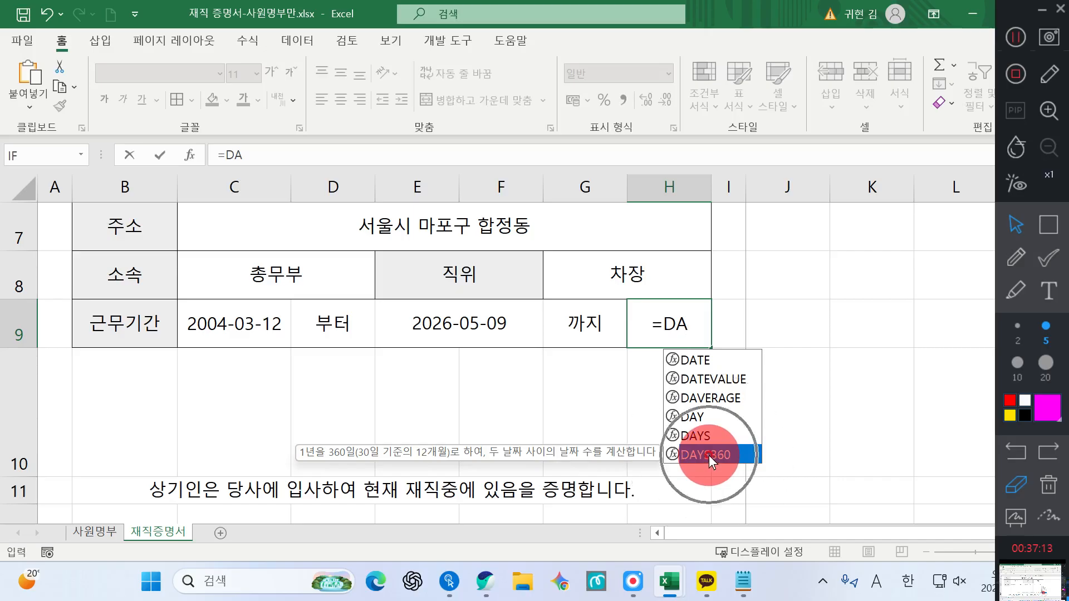
double_click(709, 456)
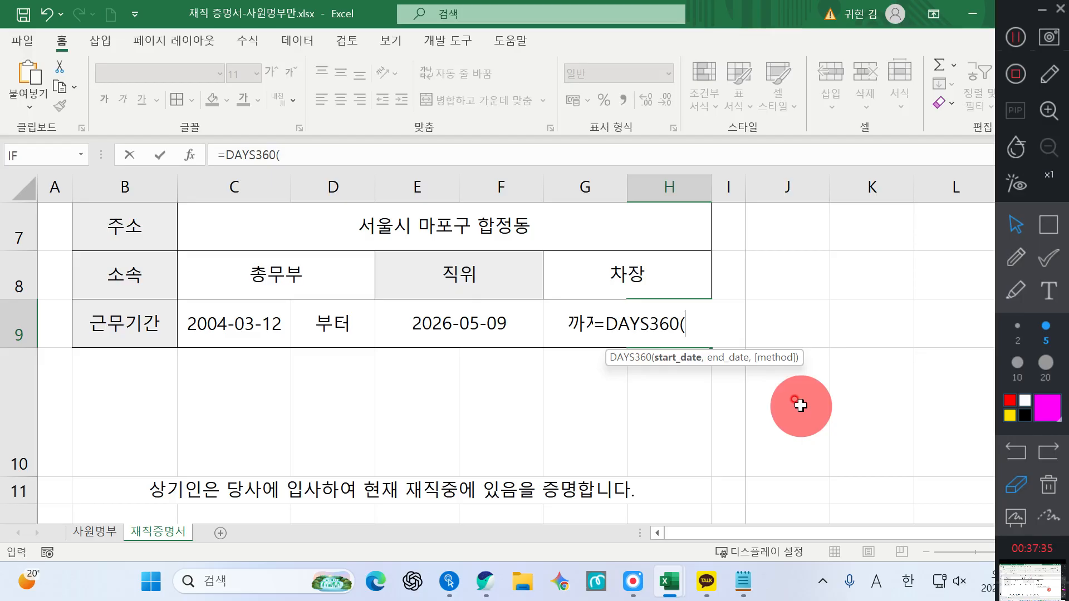
Complete the DAYS360 function arguments with C9 as Start_date and E9 as End_date, leaving Method empty.
click(185, 153)
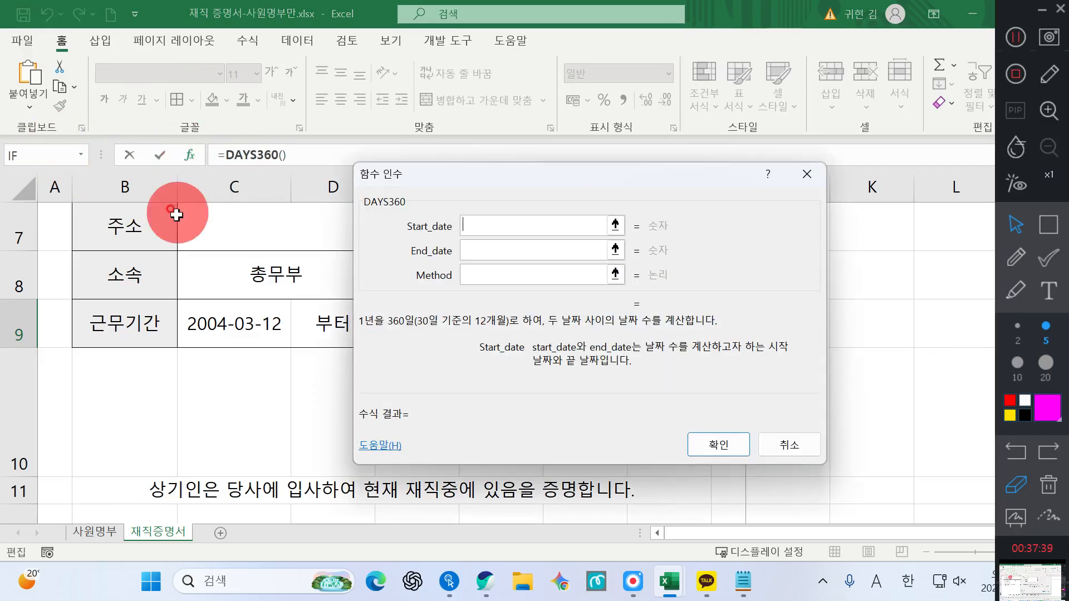
drag(490, 172, 541, 170)
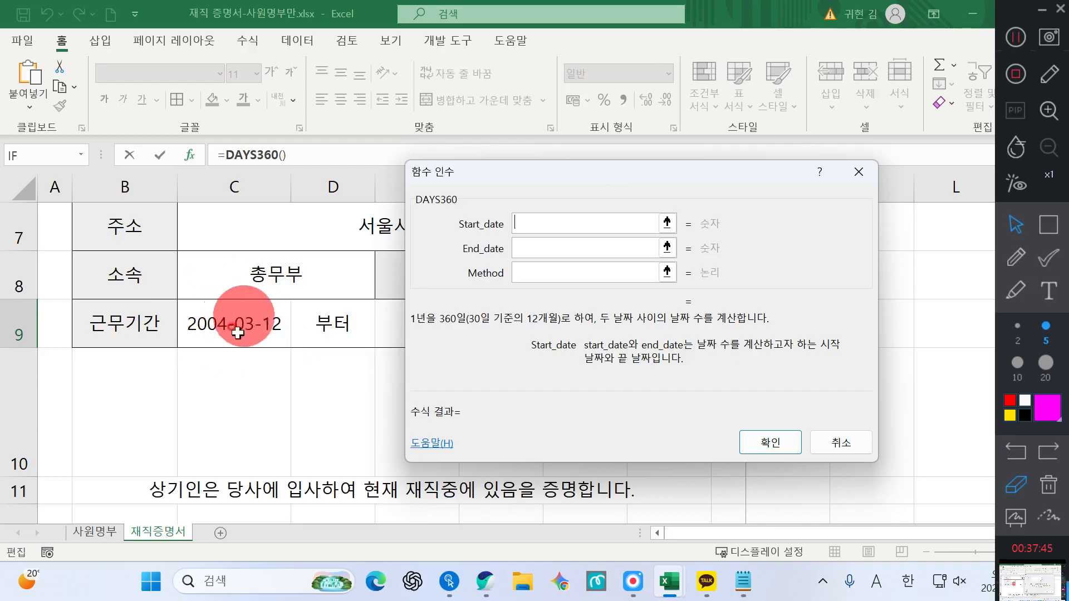
click(237, 319)
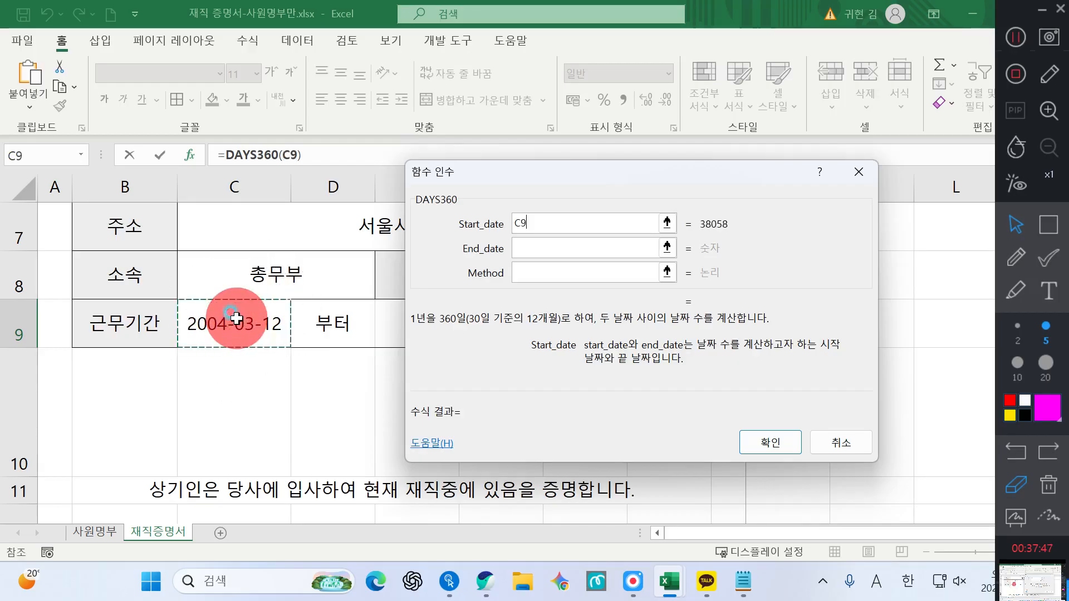
click(532, 248)
drag(527, 167, 670, 161)
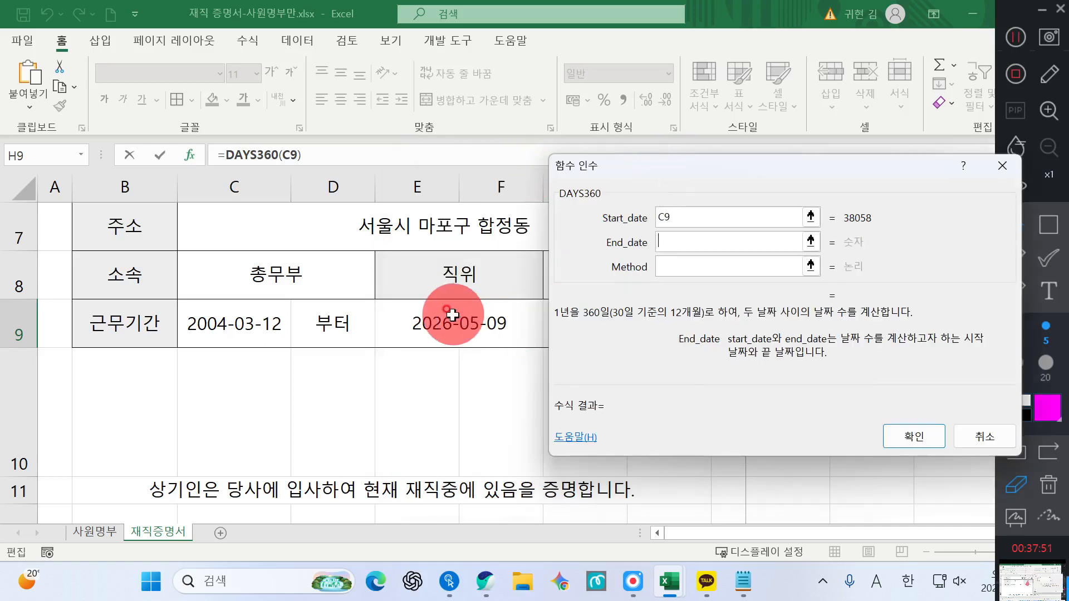
click(460, 326)
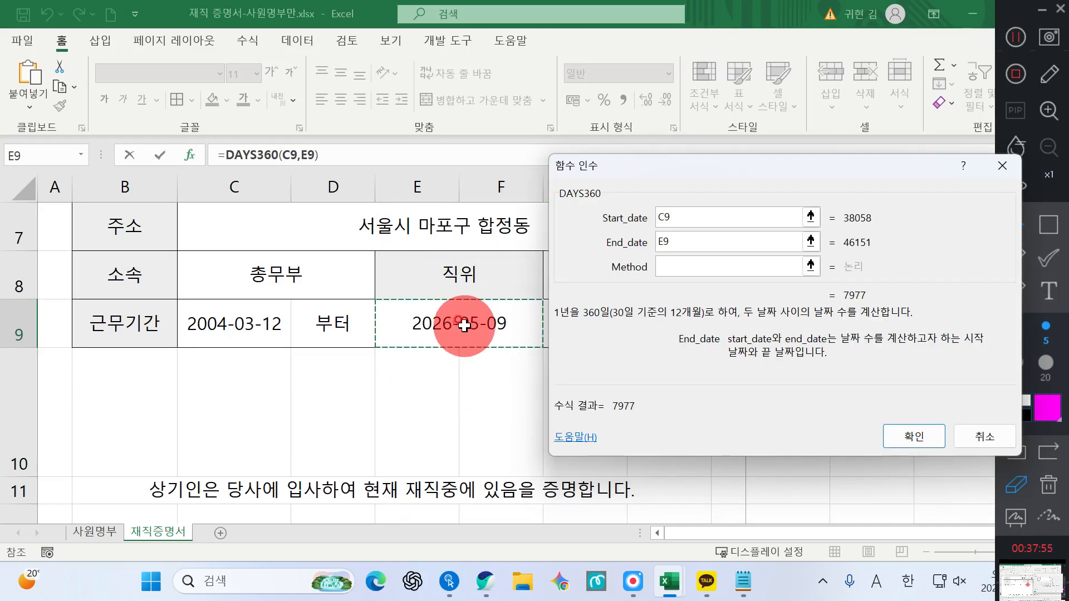
click(680, 265)
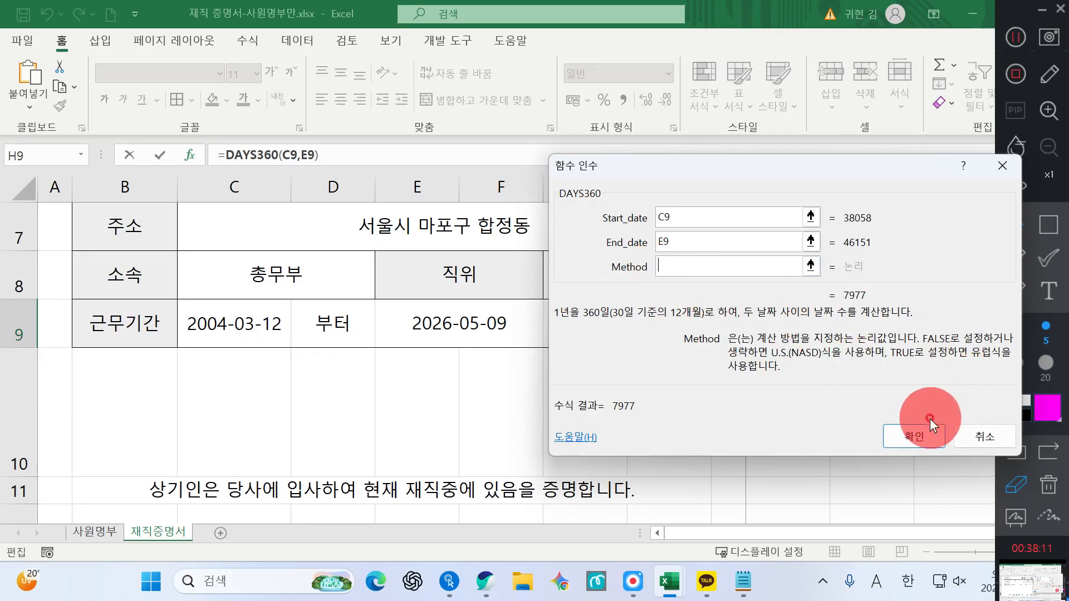
click(927, 433)
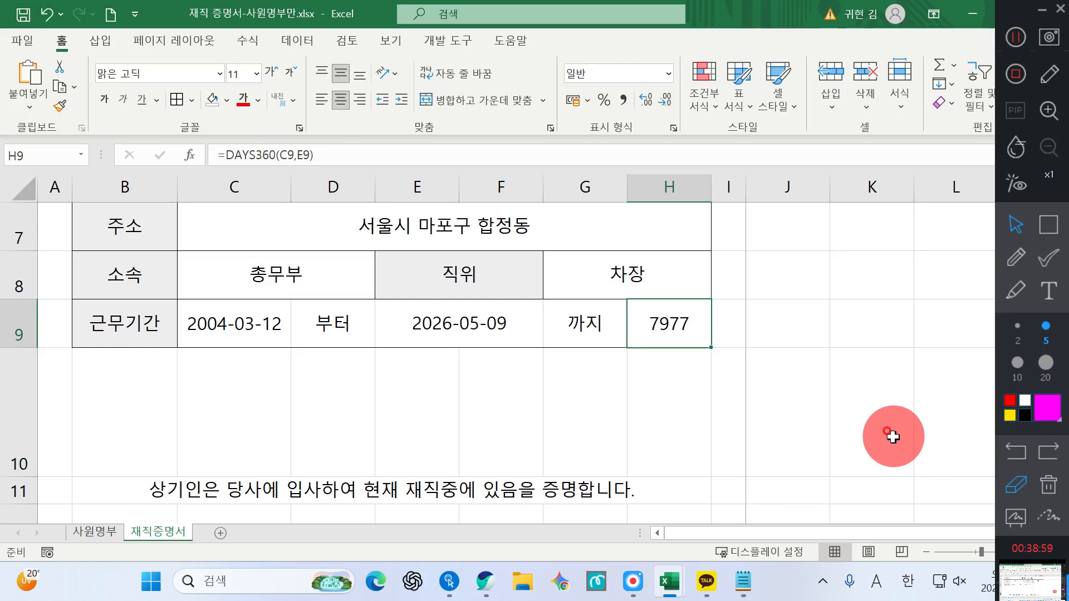
Open the cell format settings for H9 and choose the custom number format category (사용자 지정).
click(675, 322)
right_click(674, 324)
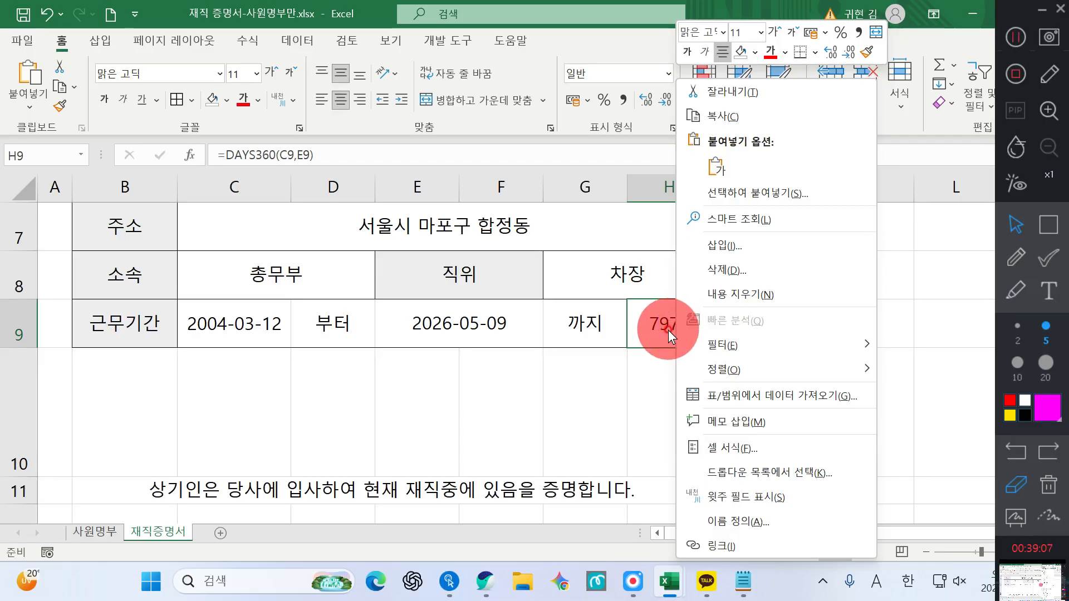
click(744, 449)
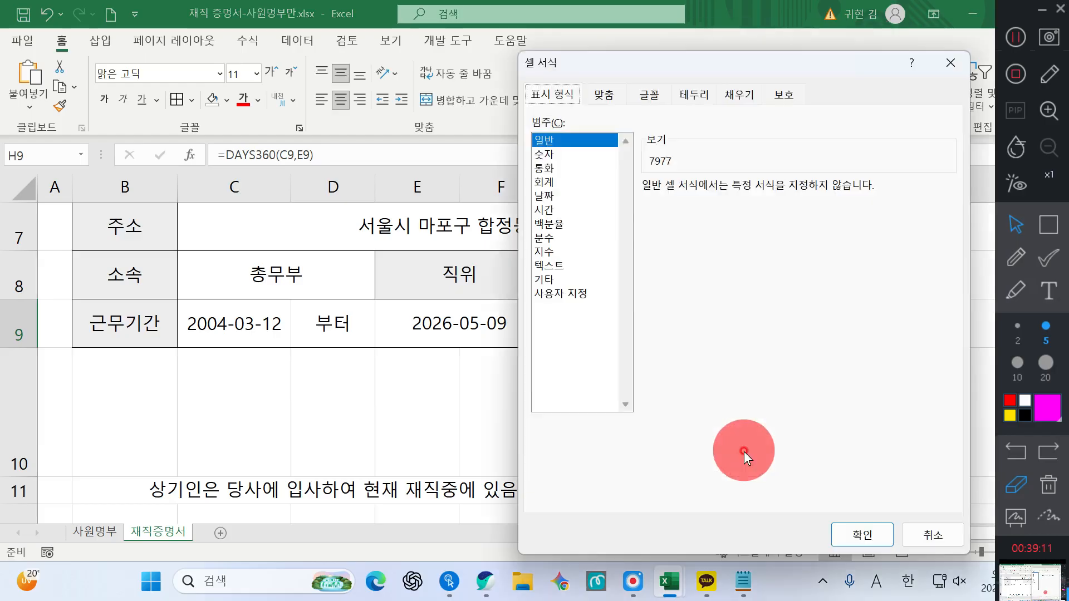
drag(669, 64, 580, 52)
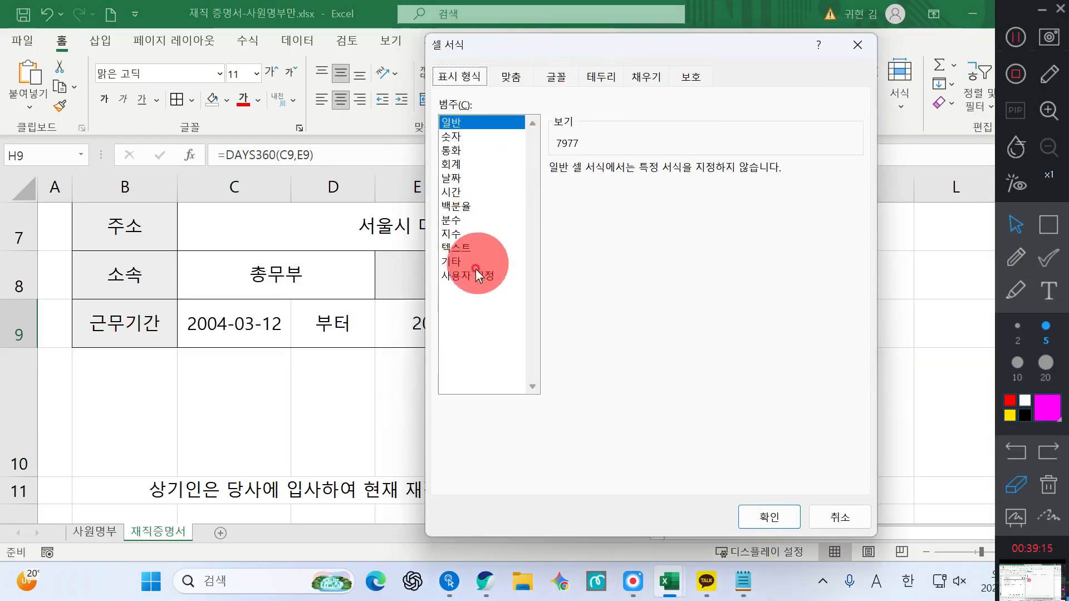
click(467, 282)
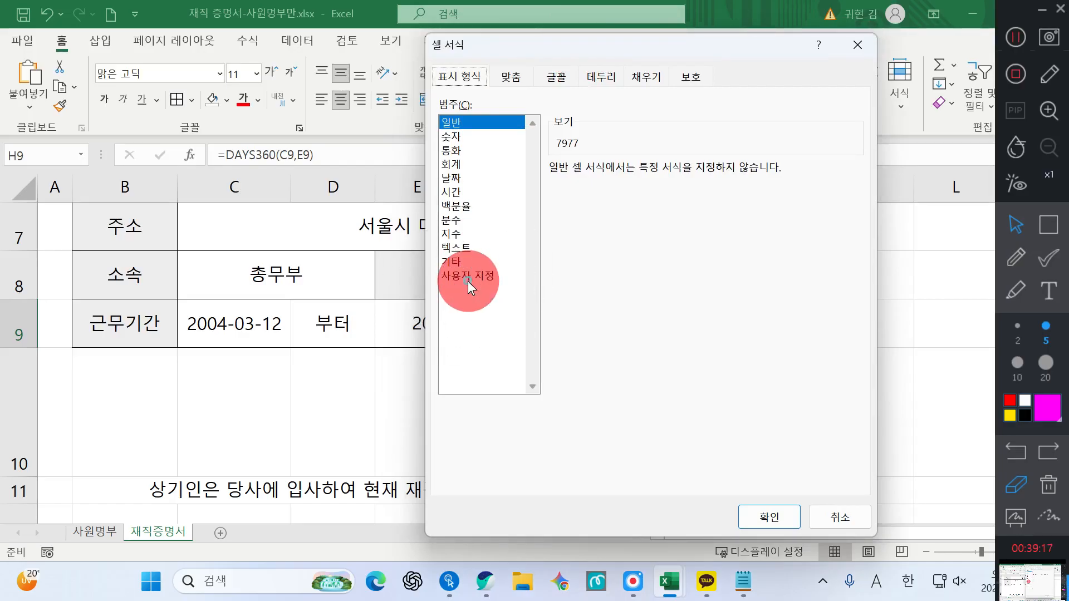
click(467, 282)
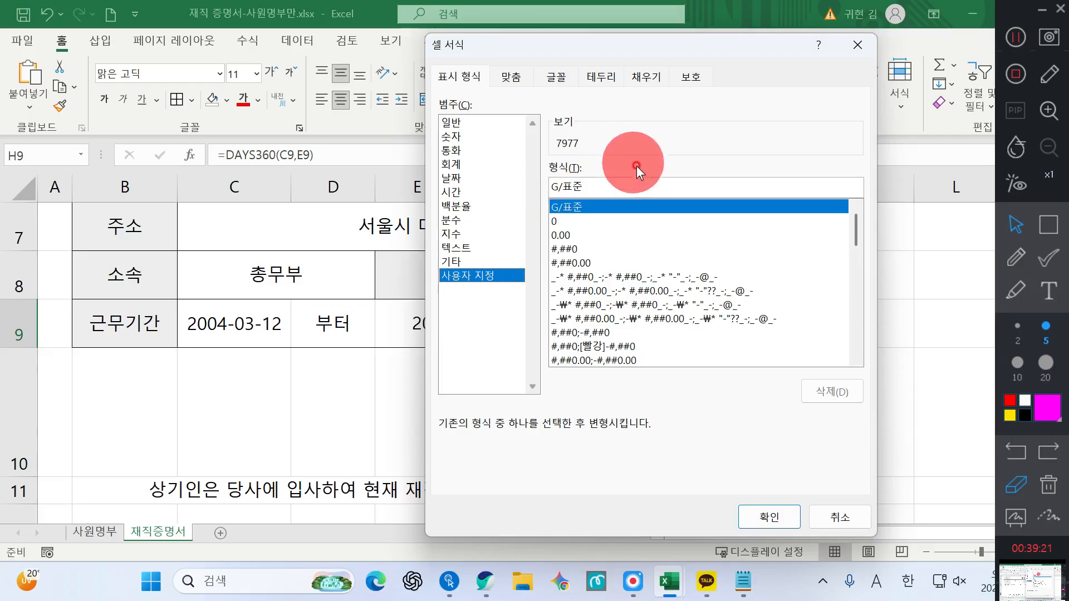
Replace H9's general format code with the custom format YY년 MM개월 and apply it.
click(585, 191)
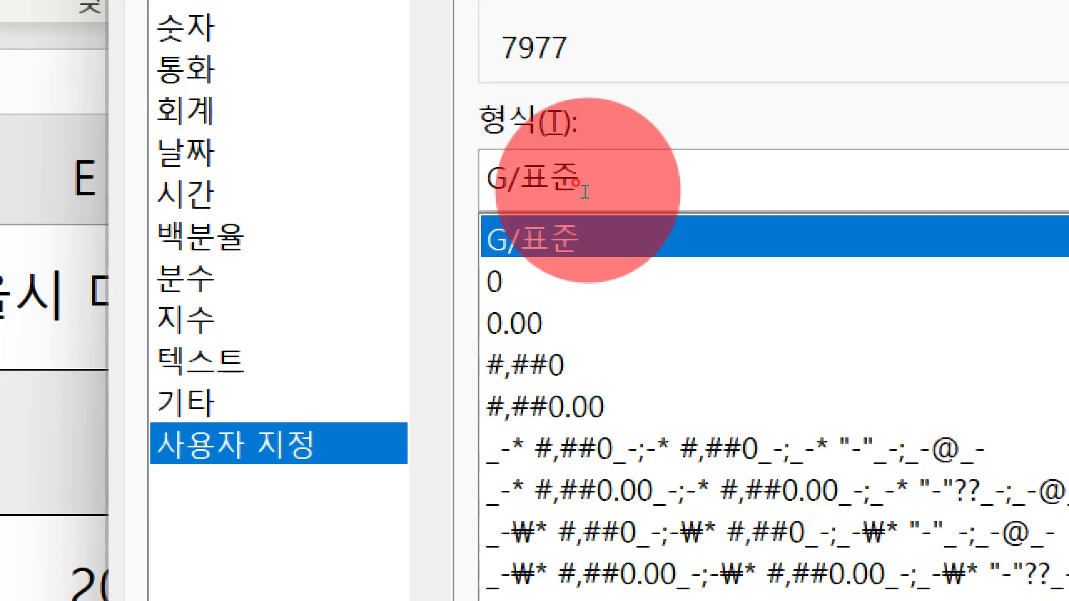
key(BackSpace)
key(BackSpace)
key(BackSpace)
key(BackSpace)
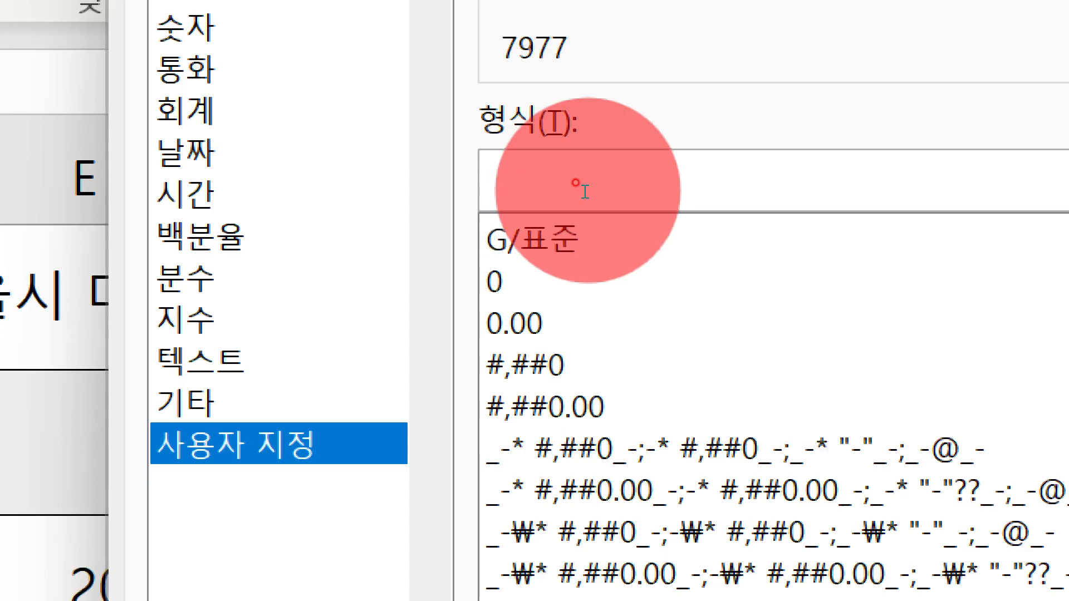
text(ㅛㅛ)
key(BackSpace)
key(BackSpace)
text(YY년 )
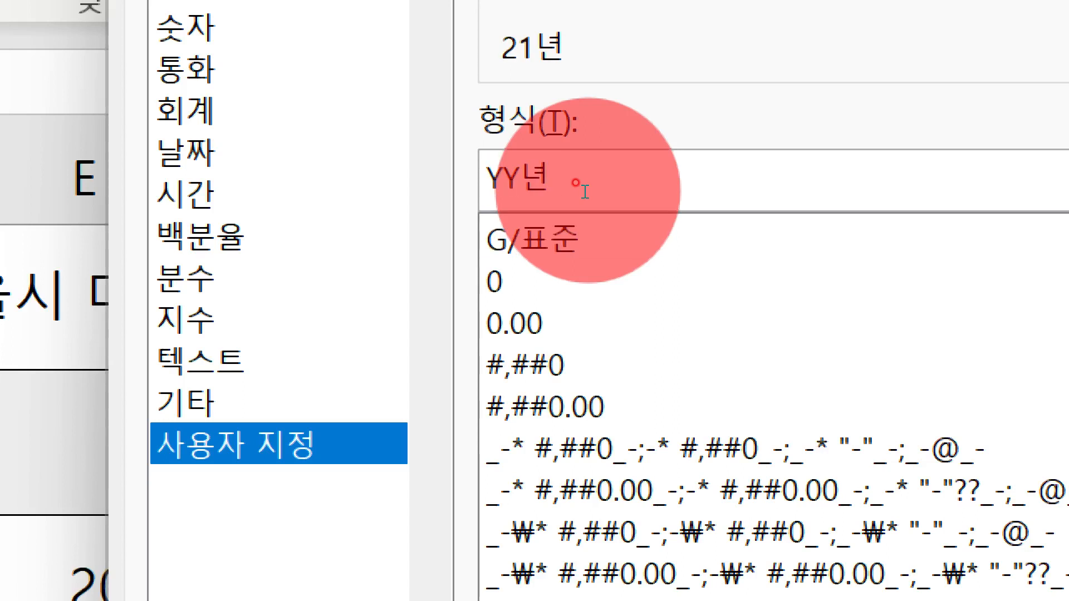
text(ㅡㅡ)
key(BackSpace)
key(BackSpace)
text(MM개월)
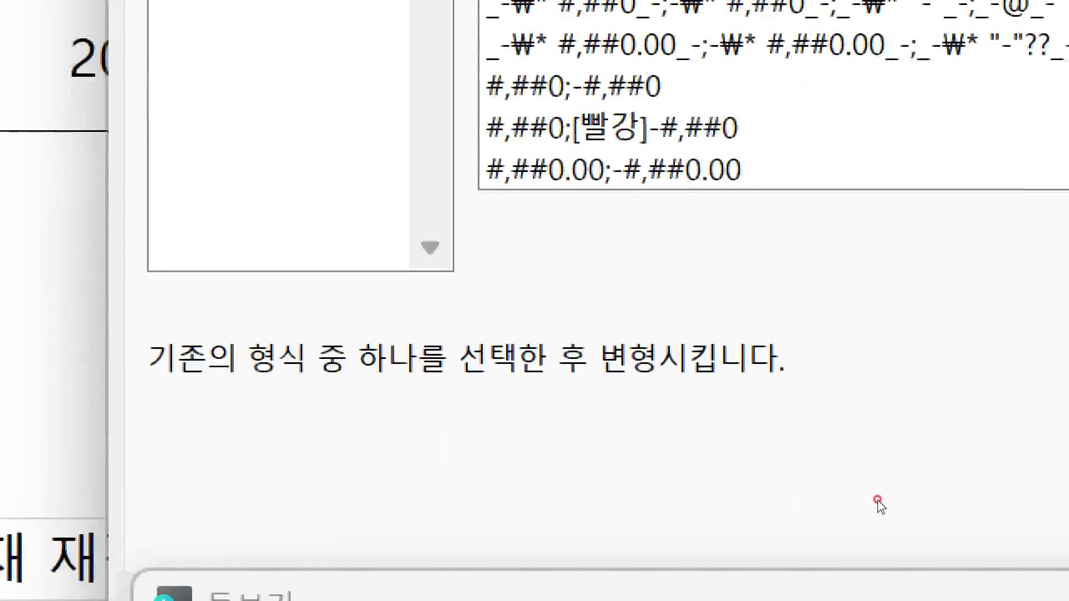
click(831, 506)
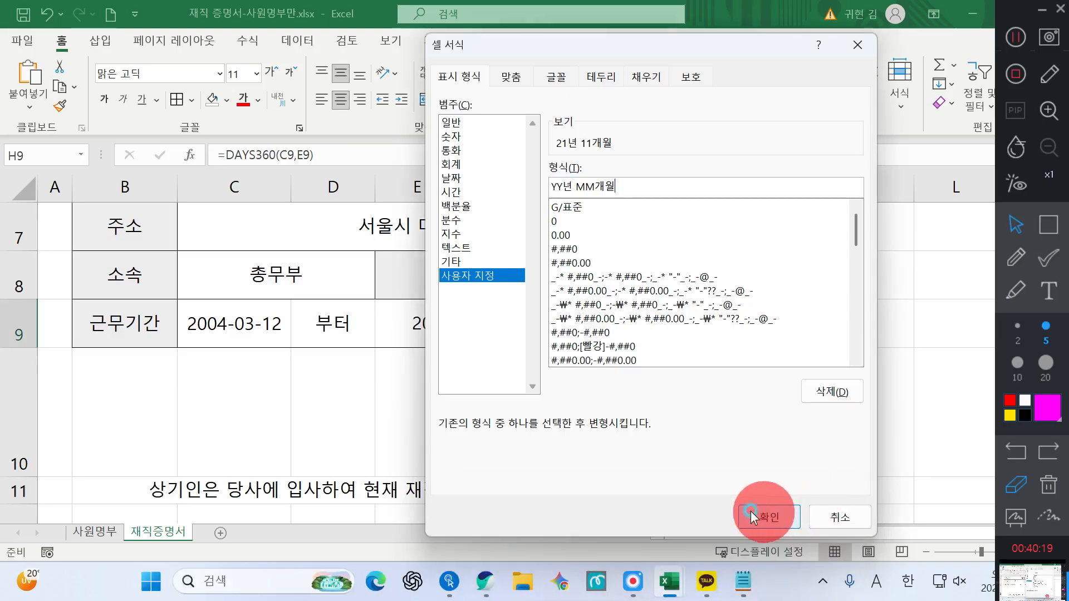
click(757, 513)
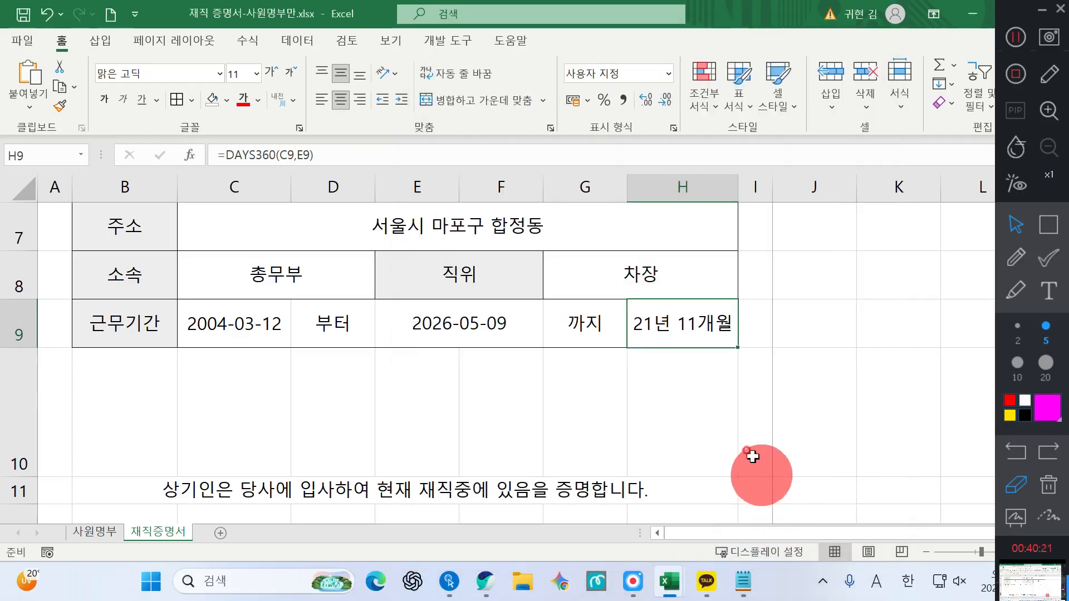
Narrow column E and slightly widen column F in the certificate table.
scroll(562, 321, up, 1)
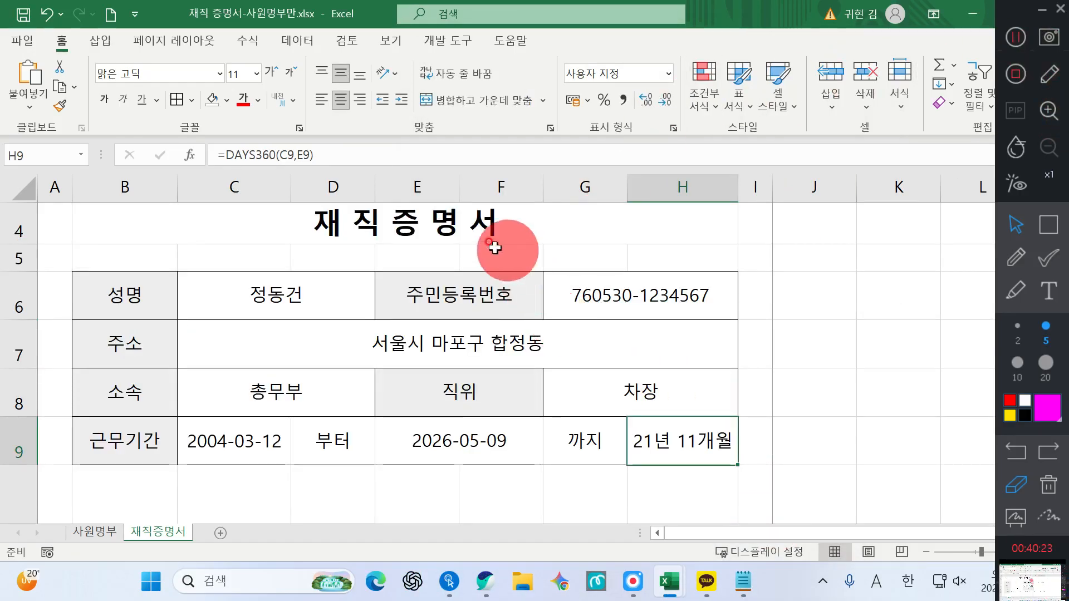
drag(460, 188, 430, 187)
drag(514, 183, 527, 187)
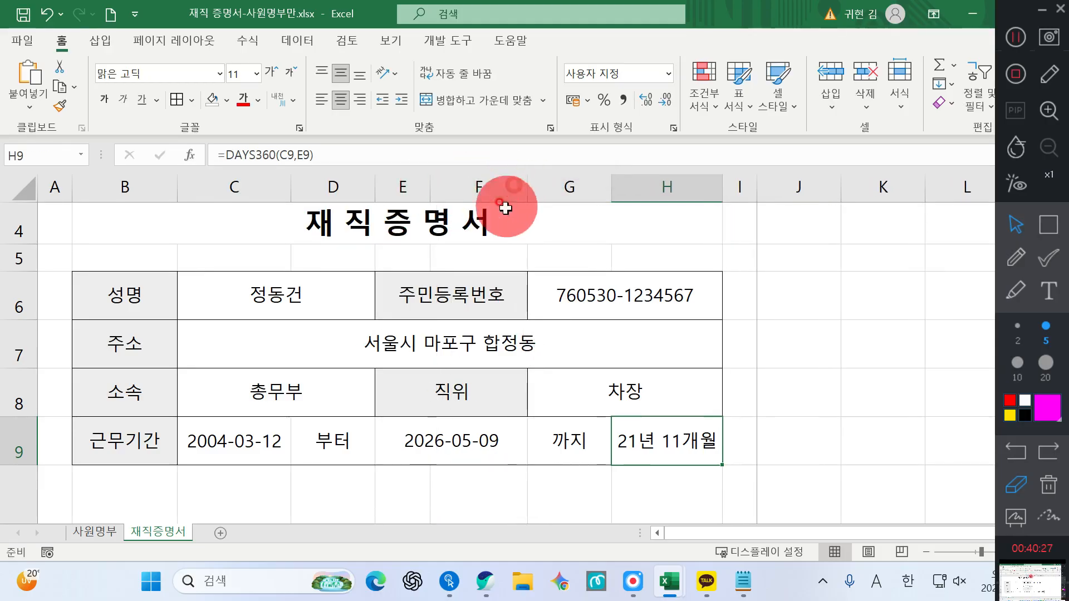
scroll(477, 282, down, 1)
scroll(439, 289, up, 1)
click(357, 347)
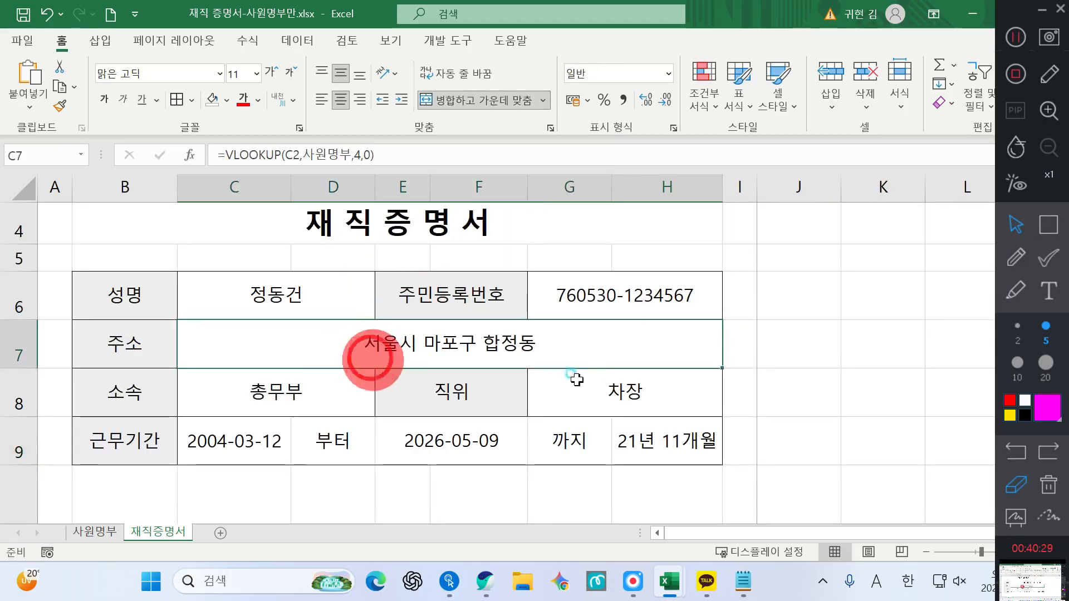
click(761, 446)
click(712, 429)
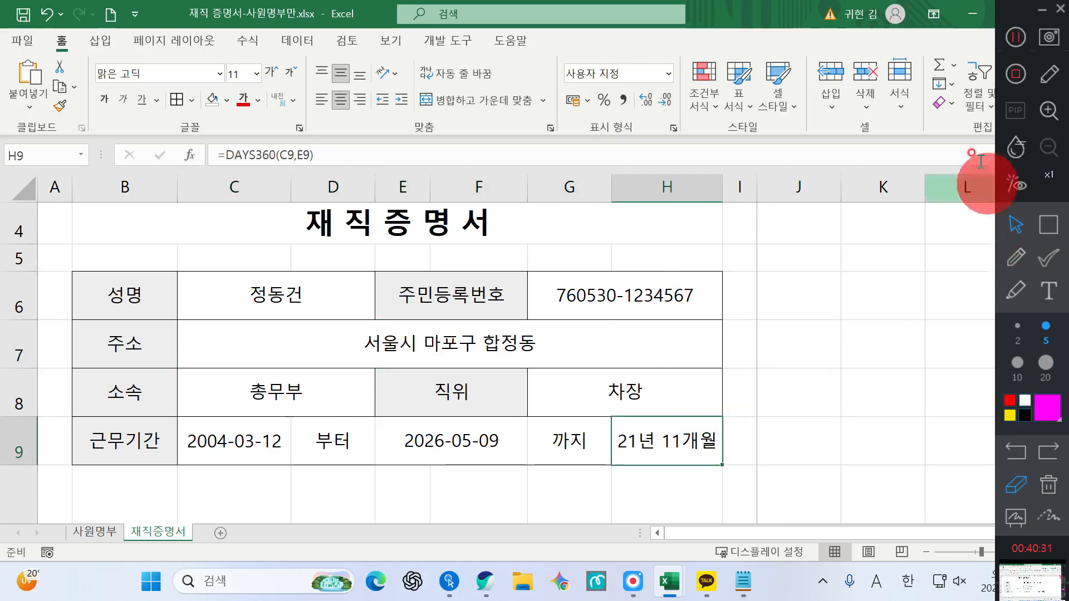
Save the workbook and open its file information page.
click(18, 22)
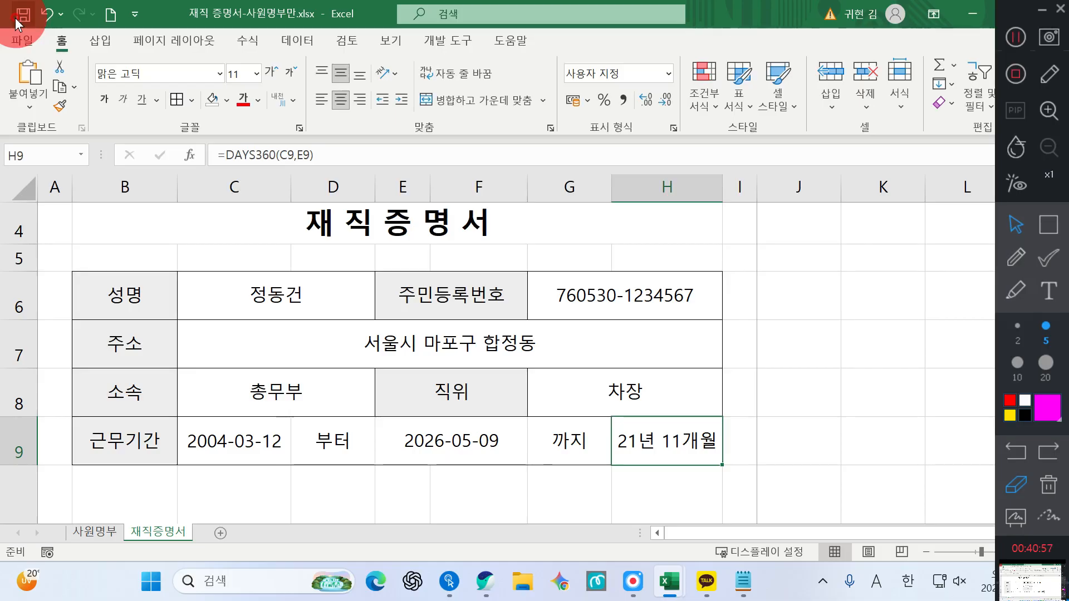
click(26, 44)
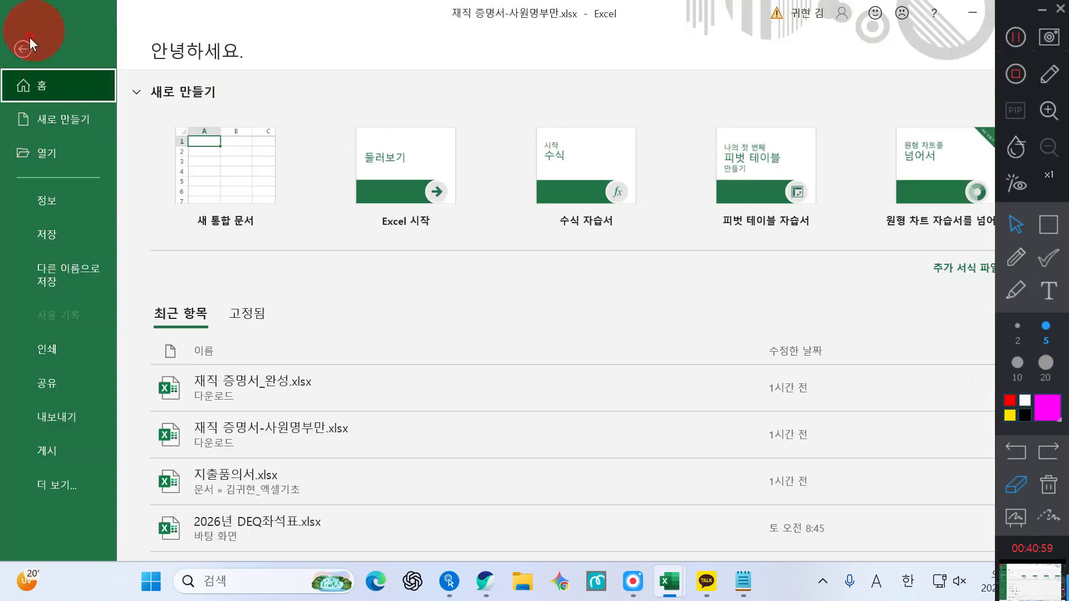
click(38, 203)
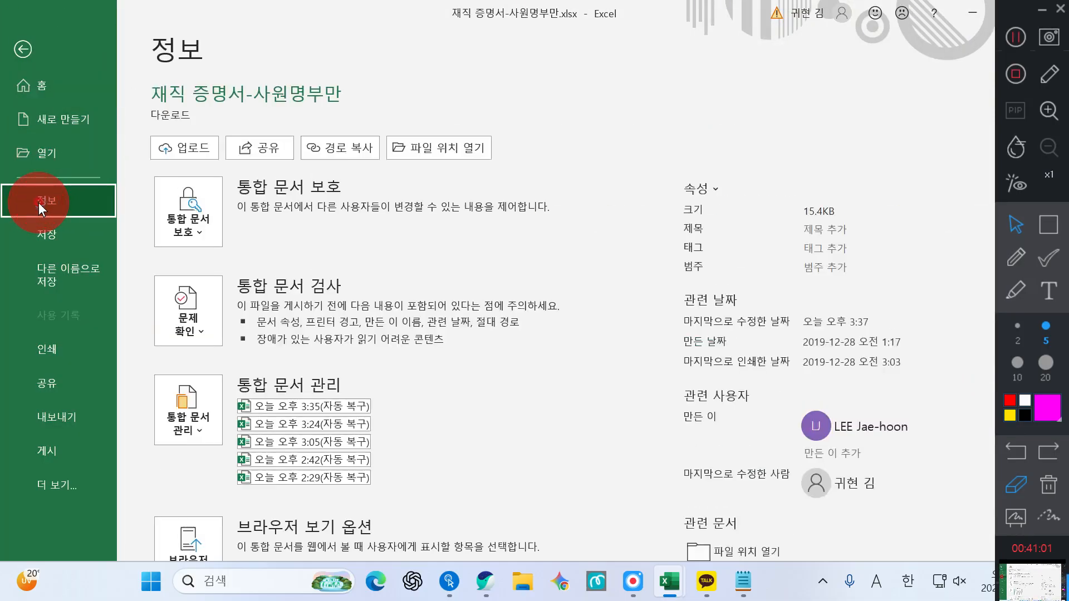